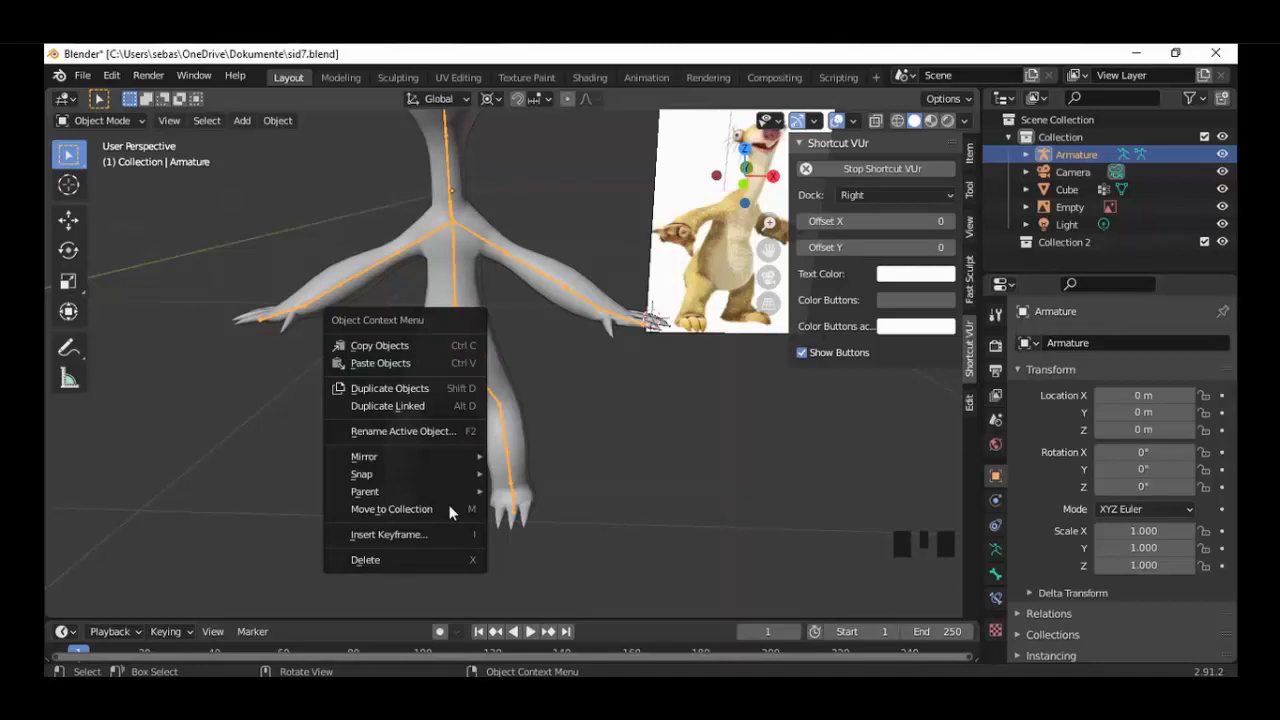
Move the armature to Collection 2 and exclude that collection from the view layer.
left_click(483, 353)
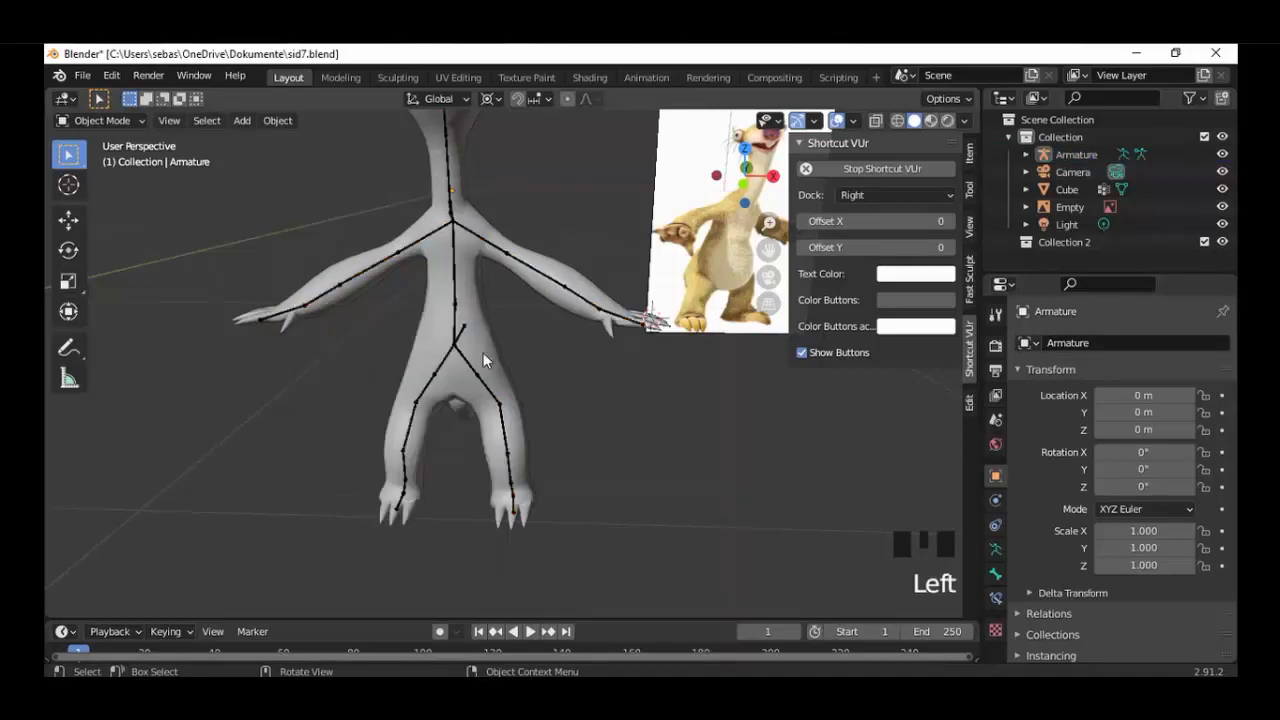
left_click(459, 350)
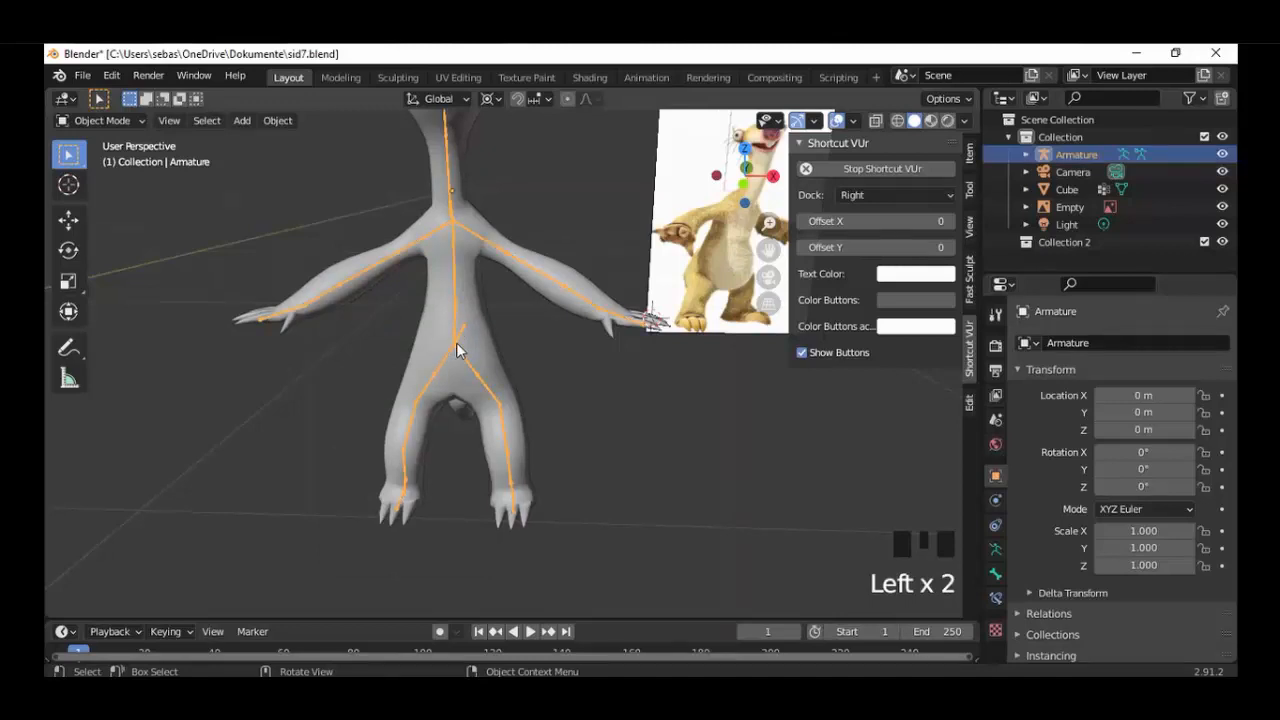
key("m")
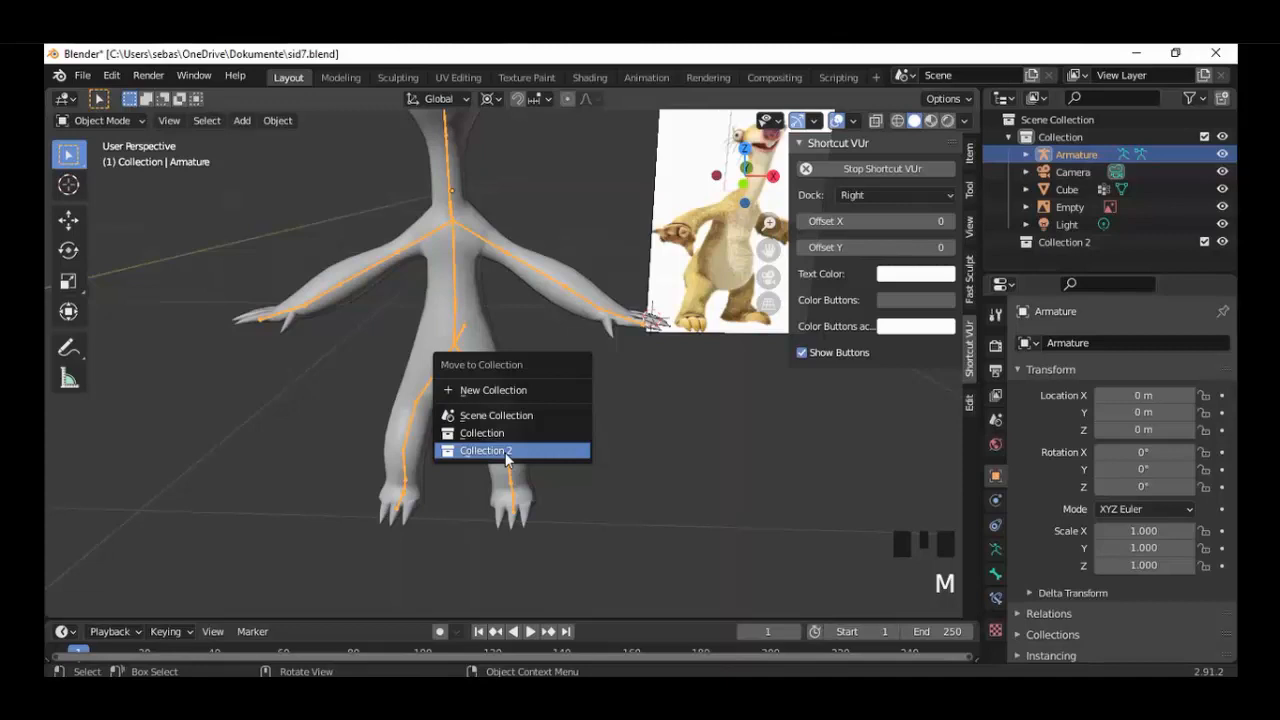
left_click(507, 455)
left_click(1203, 224)
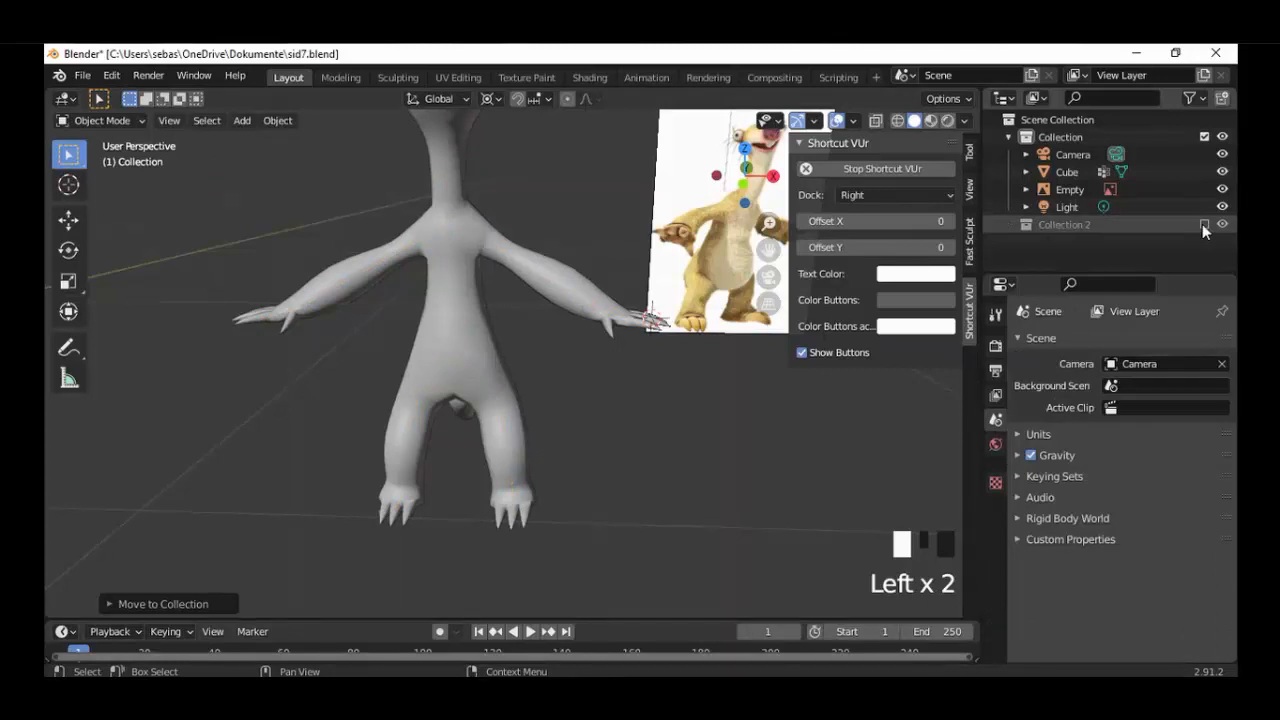
left_click(1203, 224)
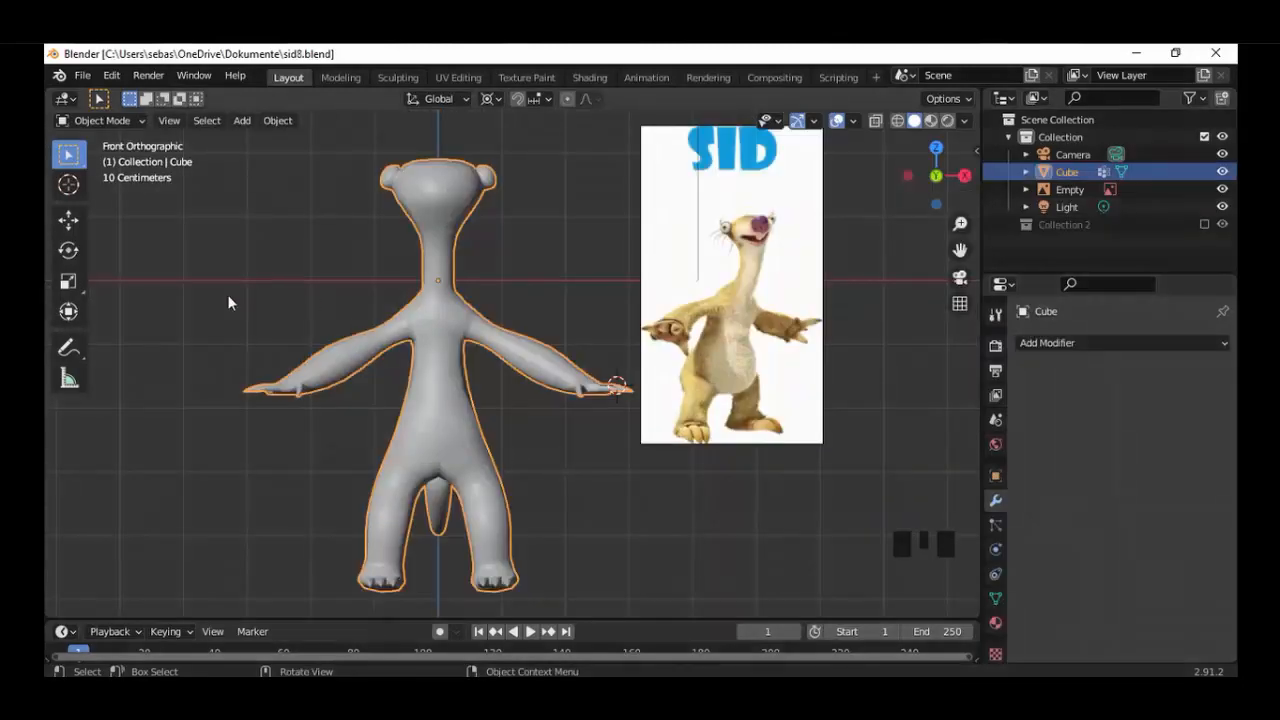
left_click(97, 122)
left_click(100, 179)
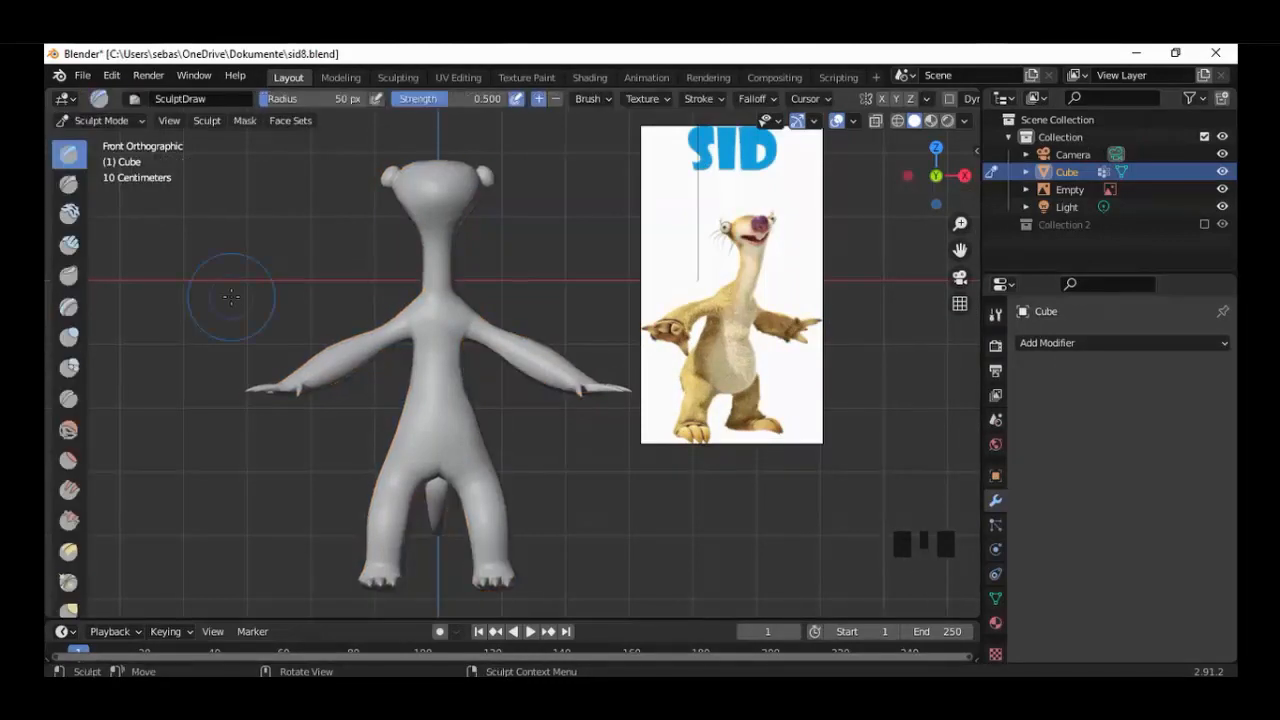
left_click(100, 121)
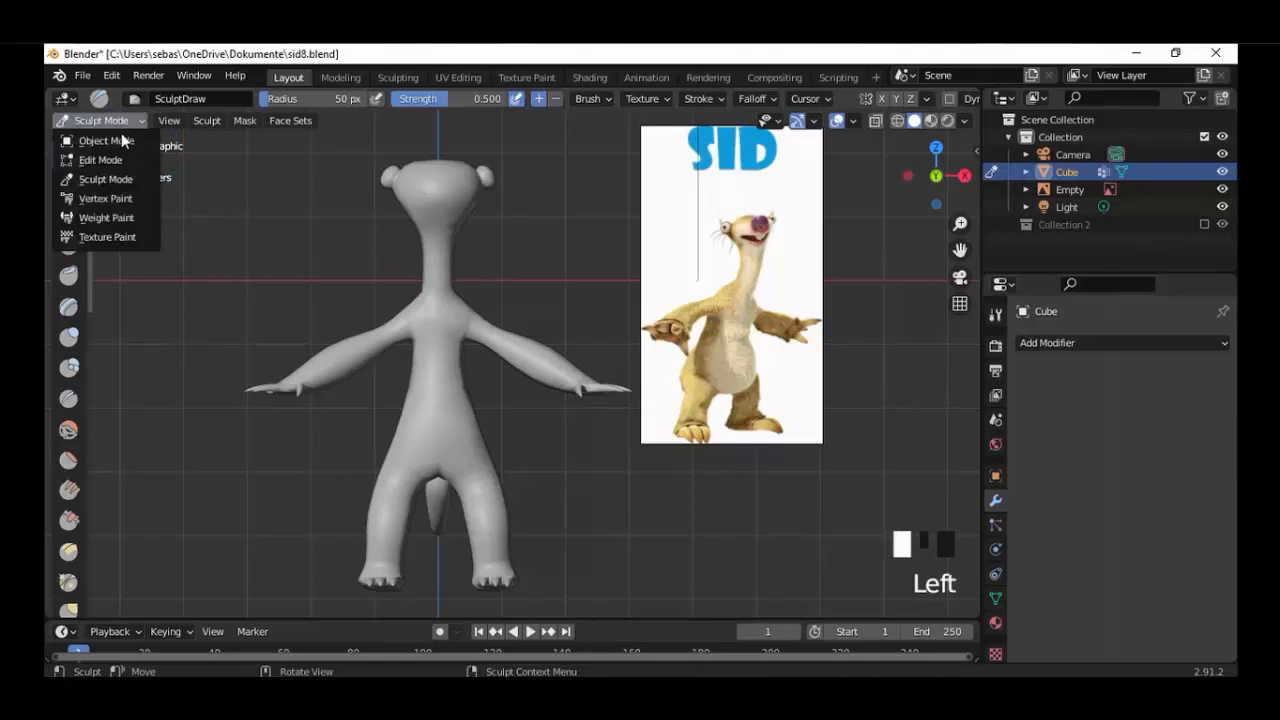
left_click(110, 139)
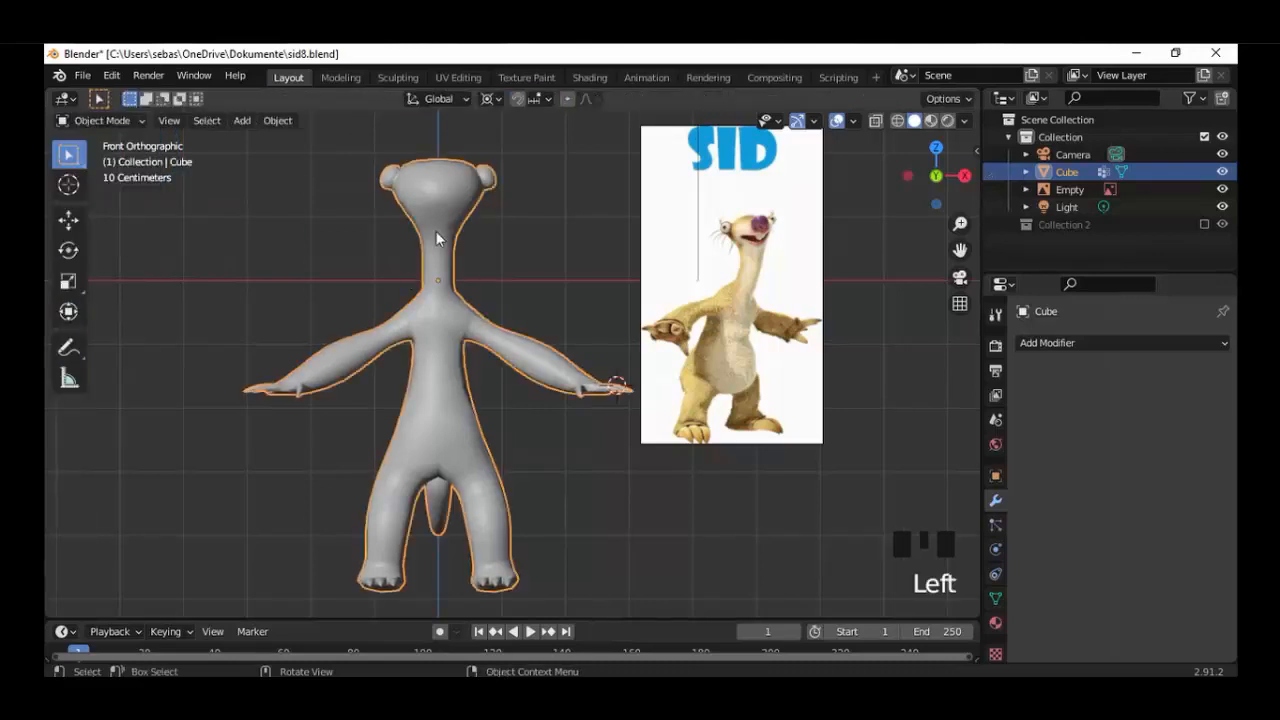
Shade the Cube character mesh flat and enter Sculpt Mode with the brush names shown.
right_click(436, 238)
left_click(396, 250)
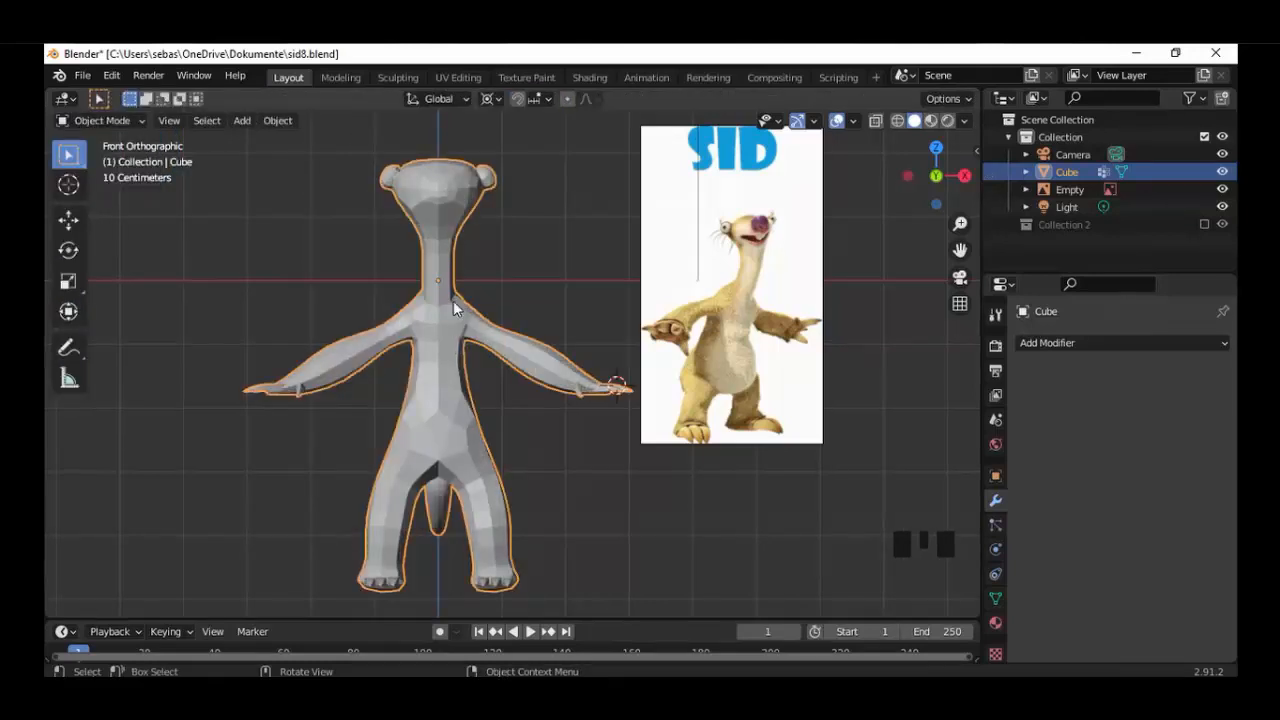
left_click(125, 123)
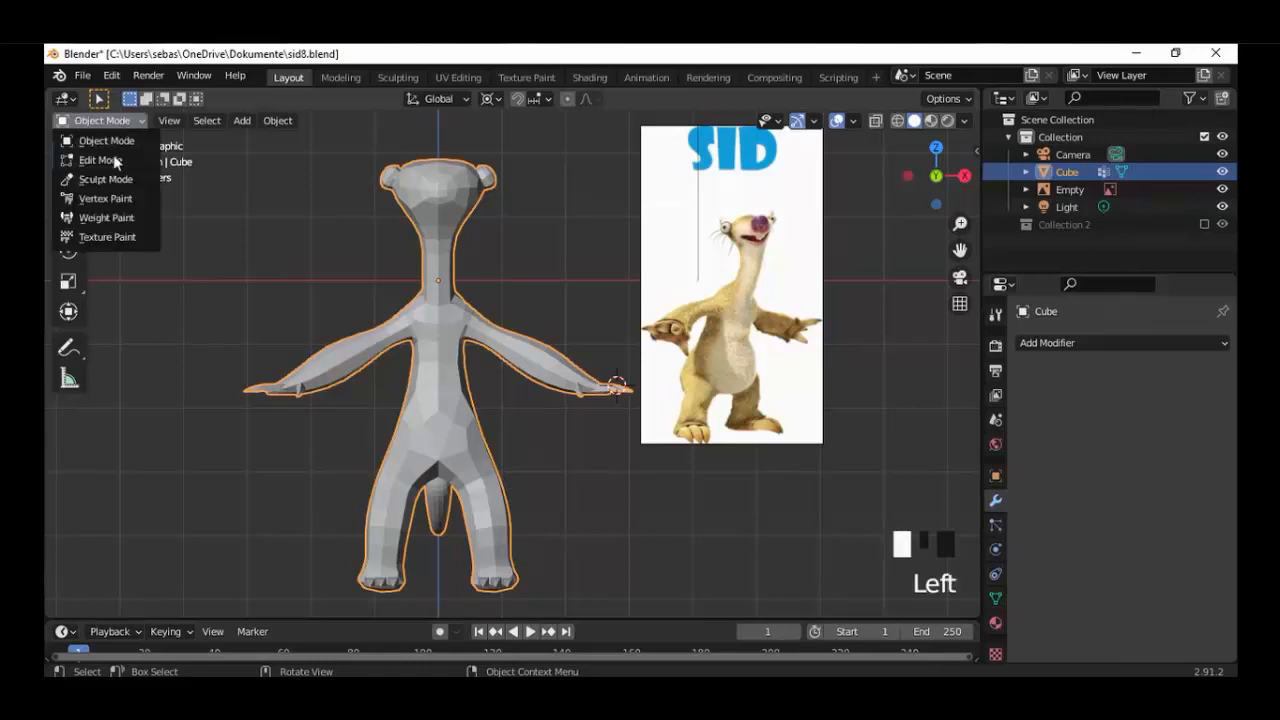
left_click(106, 180)
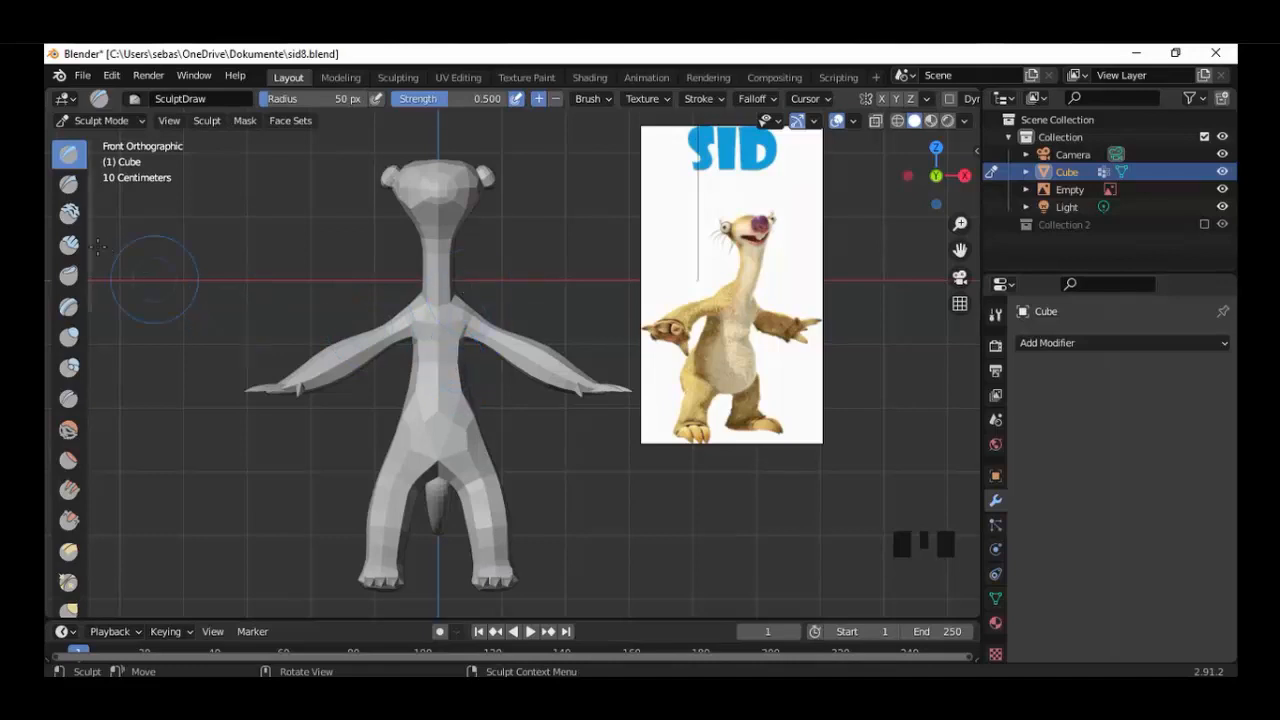
left_click_drag(90, 242, 147, 258)
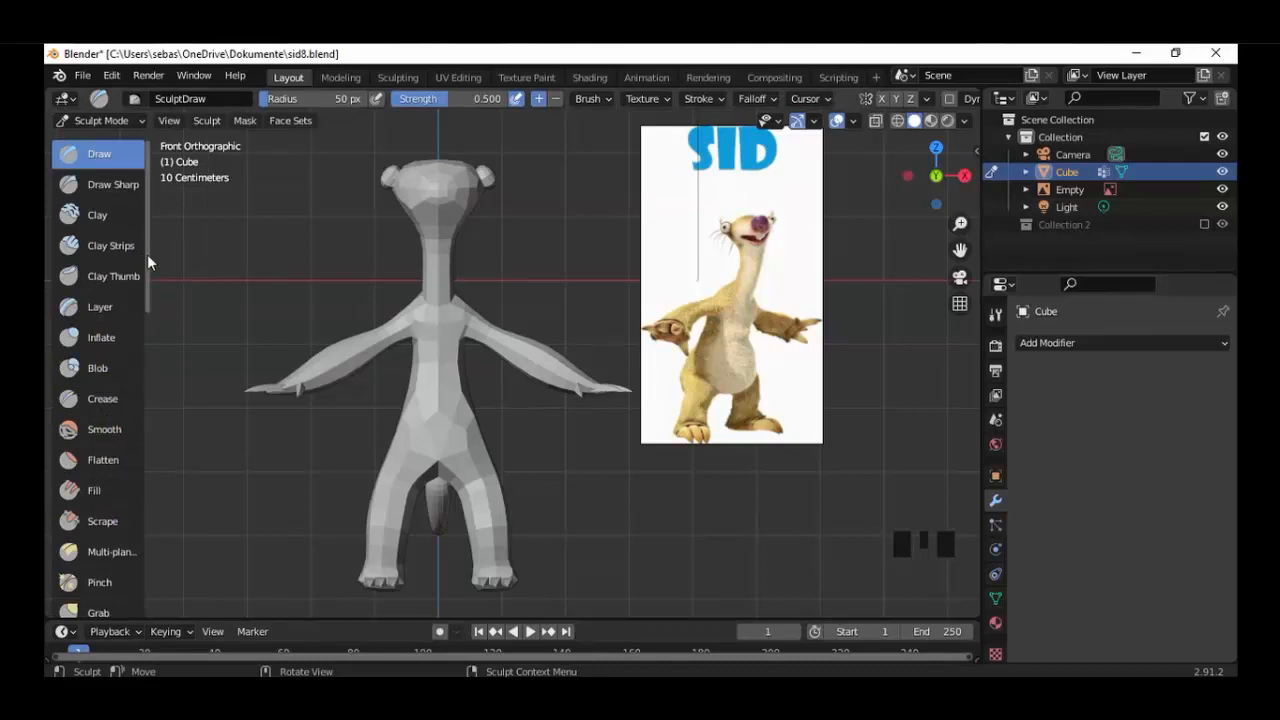
Enable X-axis mirror symmetry and Dyntopo for sculpting the character mesh.
left_click(995, 314)
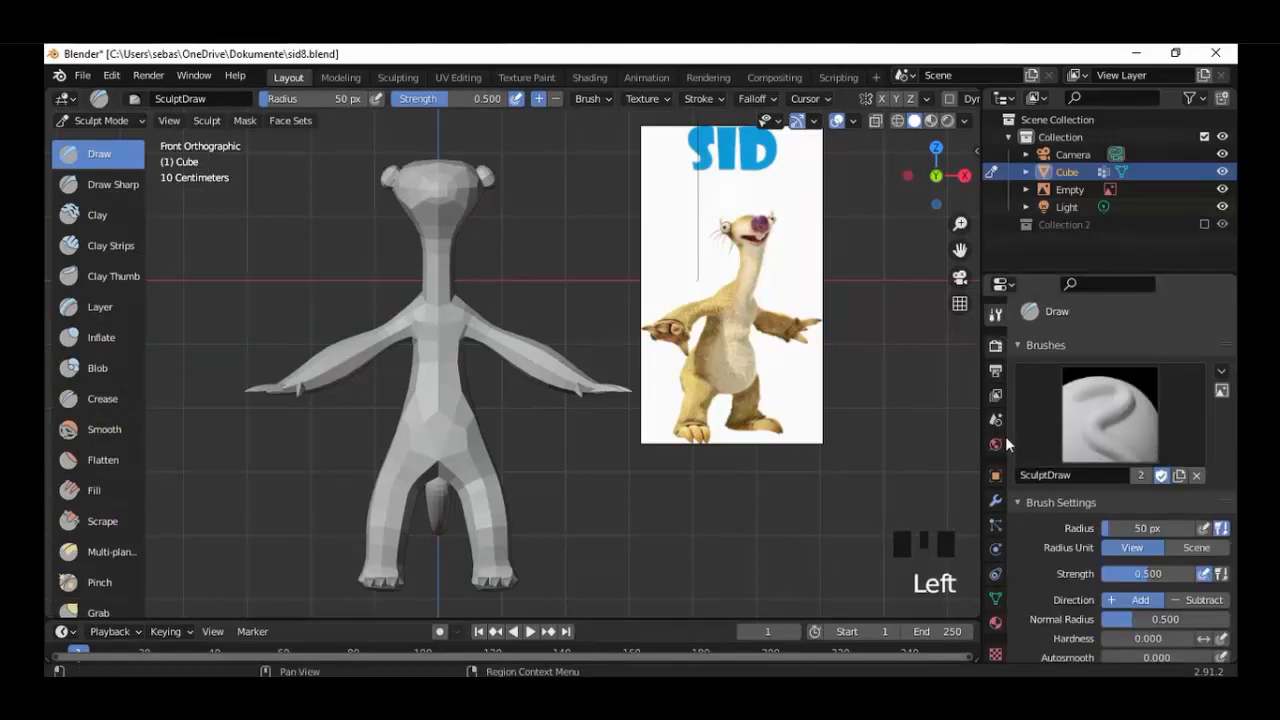
scroll(1038, 507, "down", 8)
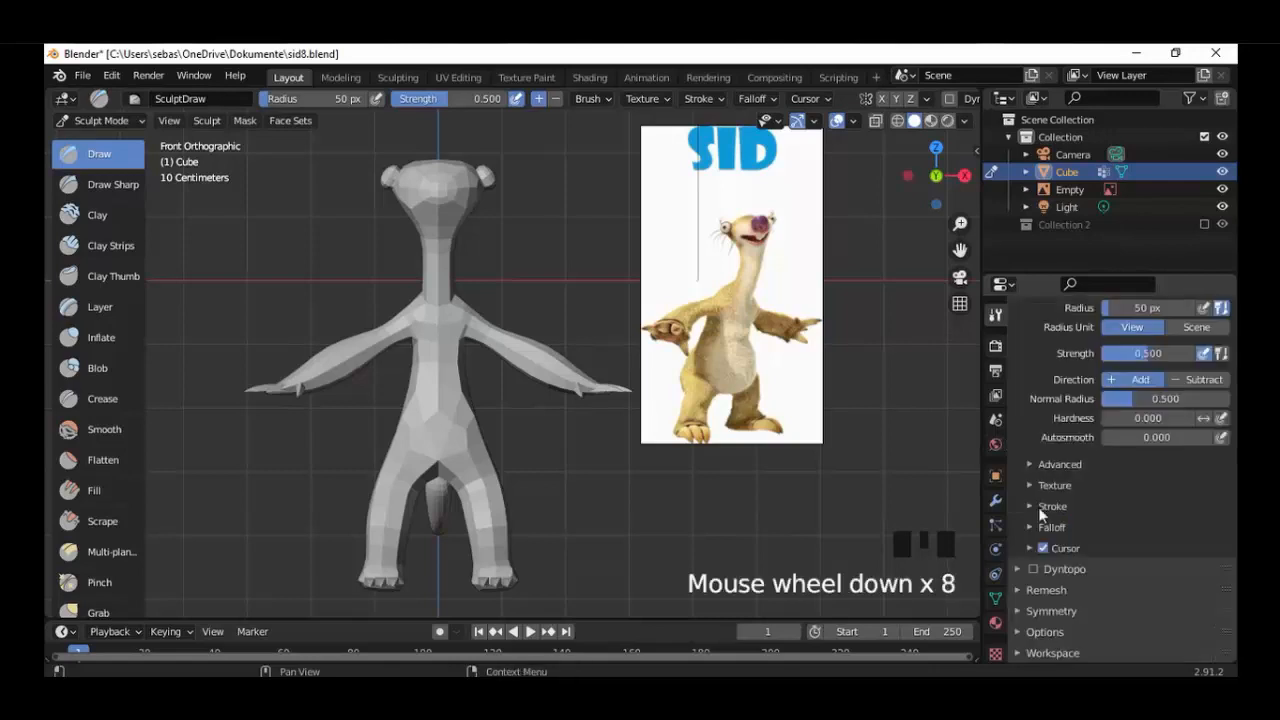
left_click(1049, 610)
left_click(1117, 568)
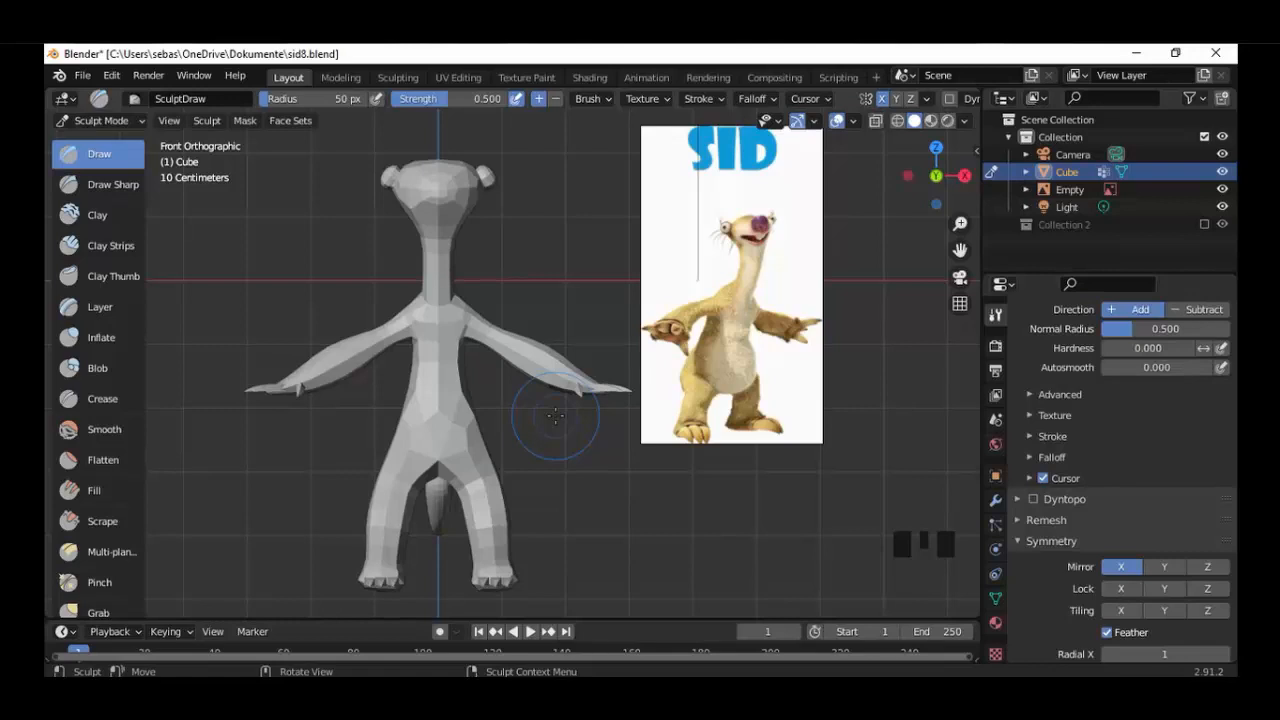
left_click(1033, 499)
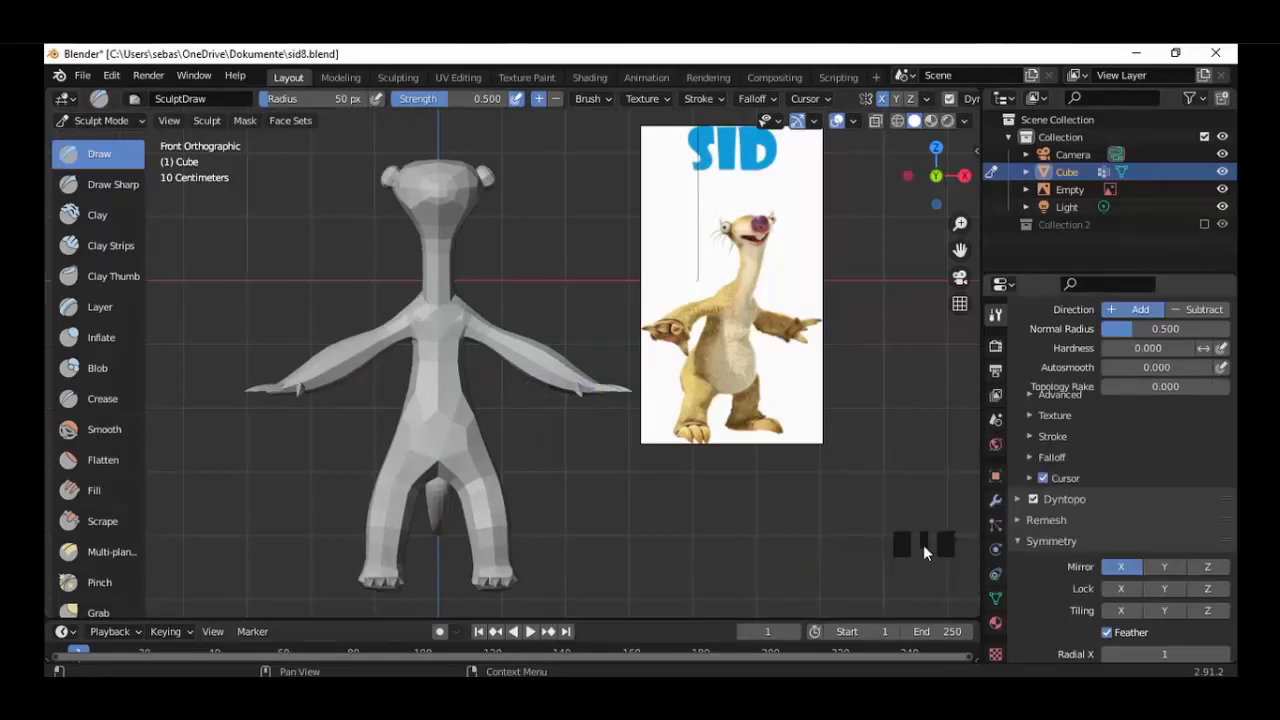
Build up rough texture along the front of the shoulders and arms with the Clay Strips brush at 50 px radius and 0.600 strength.
middle_click_drag(470, 330, 541, 313)
key("KP_1")
scroll(441, 316, "up", 3)
scroll(441, 316, "up", 2)
scroll(541, 313, "up", 3)
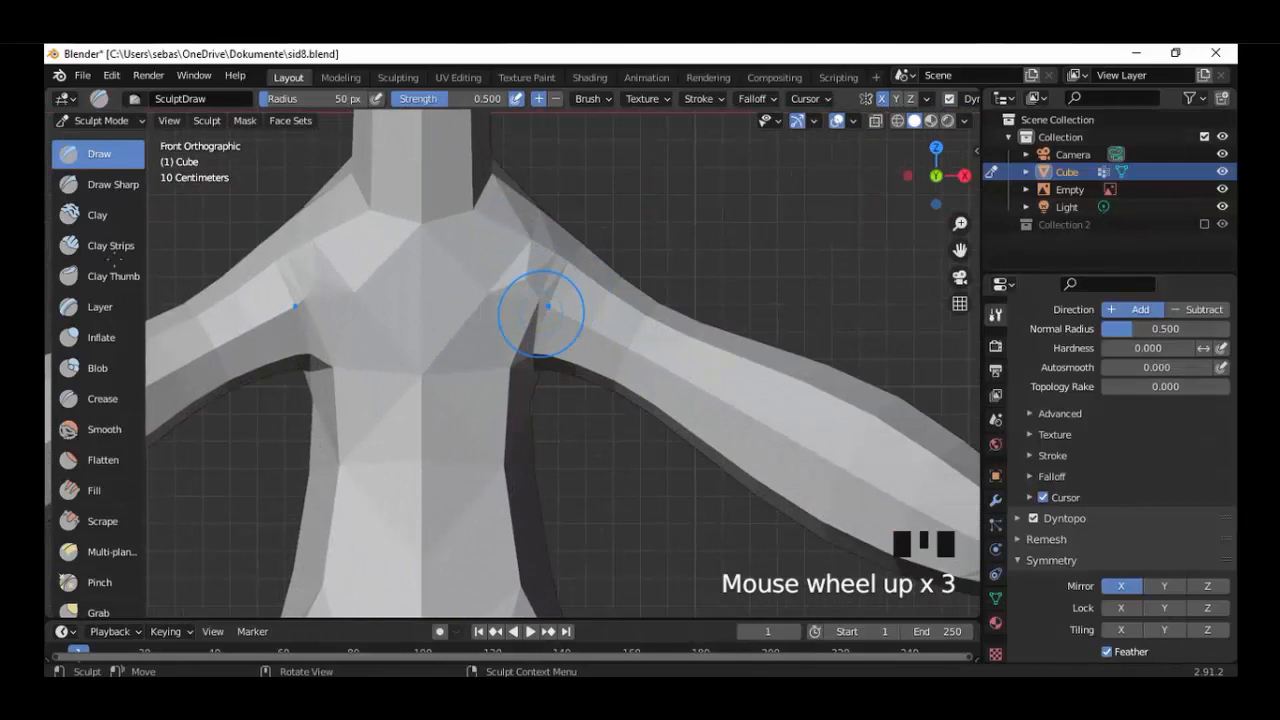
left_click(105, 246)
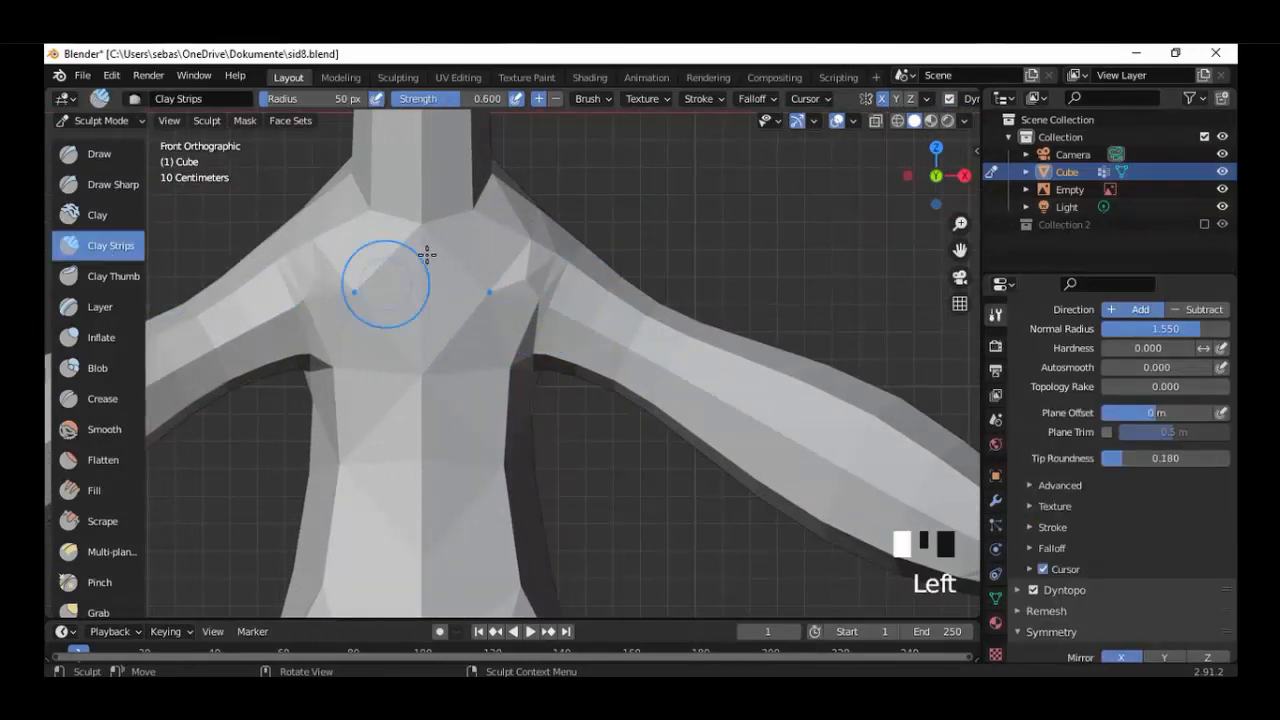
left_click_drag(463, 229, 472, 226)
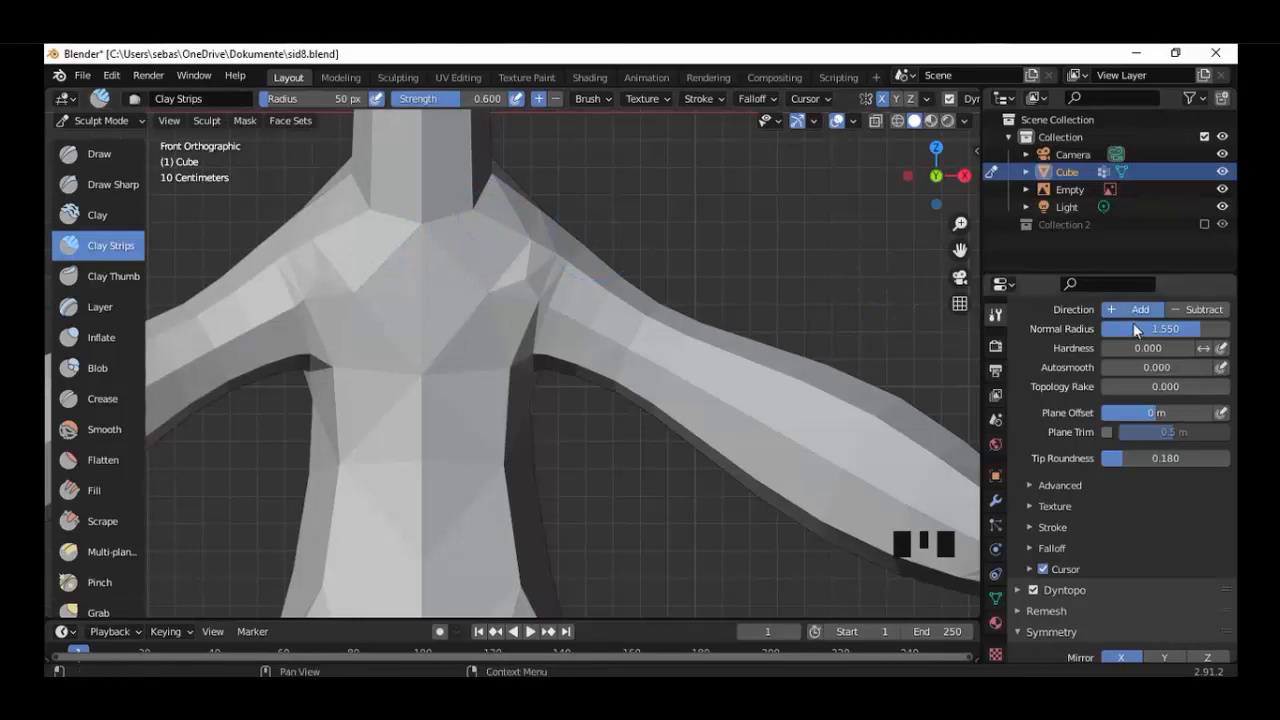
scroll(1088, 428, "up", 7)
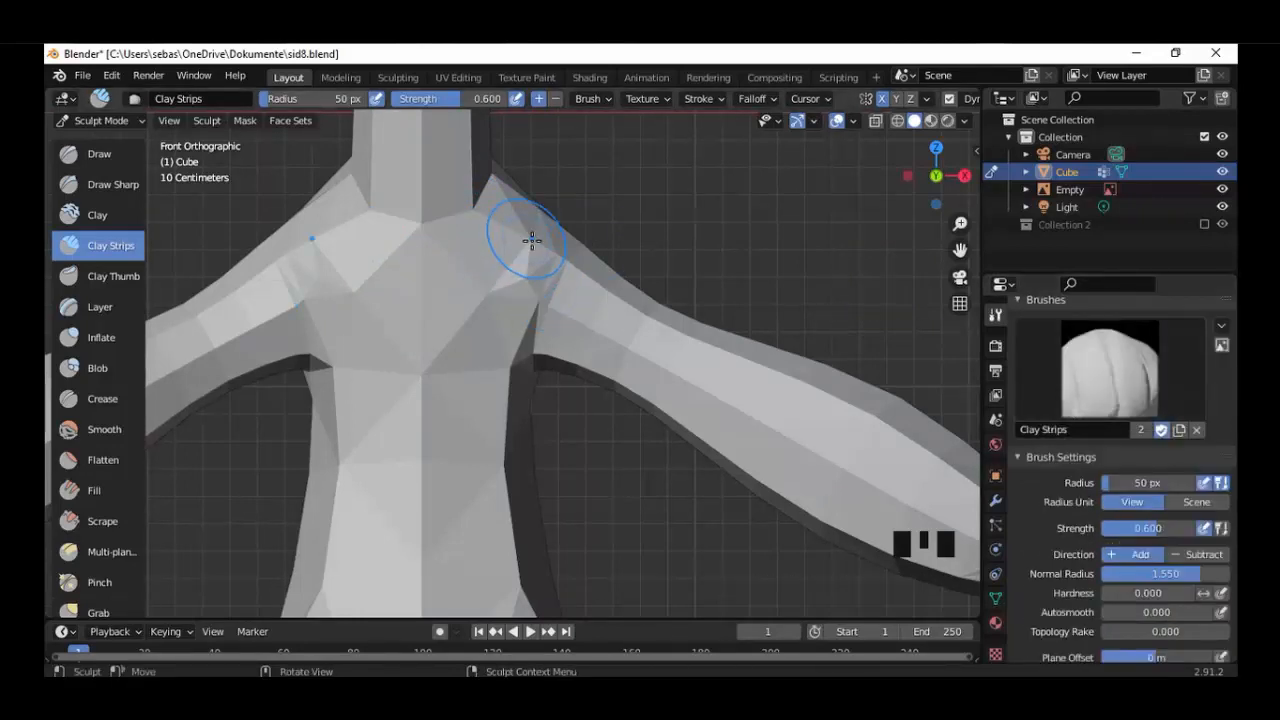
left_click_drag(532, 240, 901, 440)
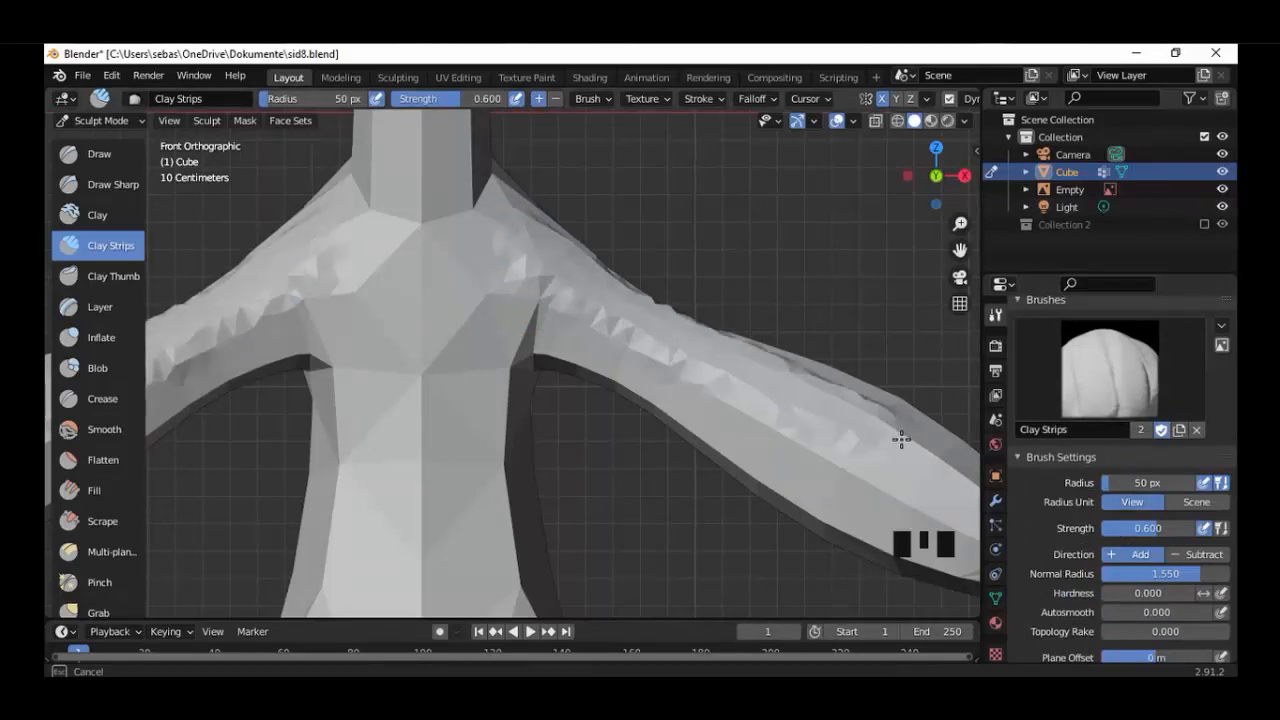
Cover the front of the chest and torso with vertical Clay Strips strokes.
mouse_move(693, 380)
left_mouse_down()
mouse_move(528, 318)
mouse_move(498, 385)
mouse_move(515, 595)
left_mouse_up()
mouse_move(477, 294)
left_mouse_down()
mouse_move(433, 403)
mouse_move(443, 585)
left_mouse_up()
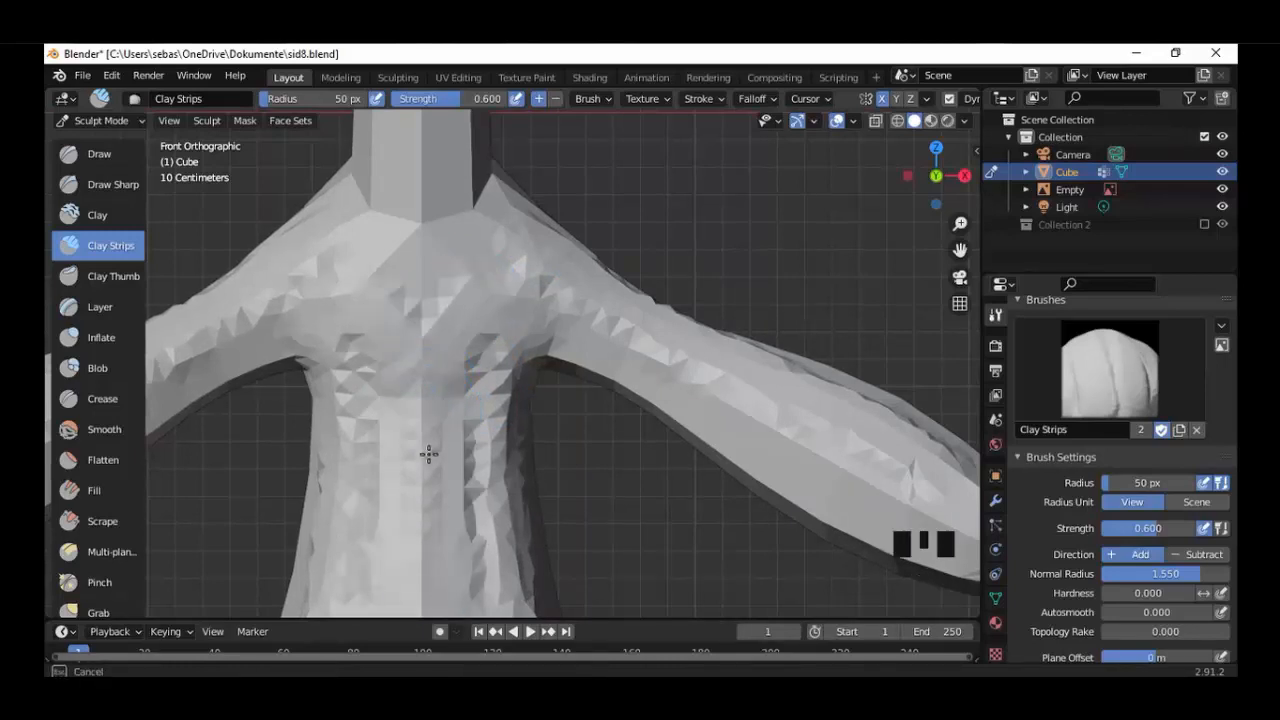
left_click_drag(416, 445, 408, 606)
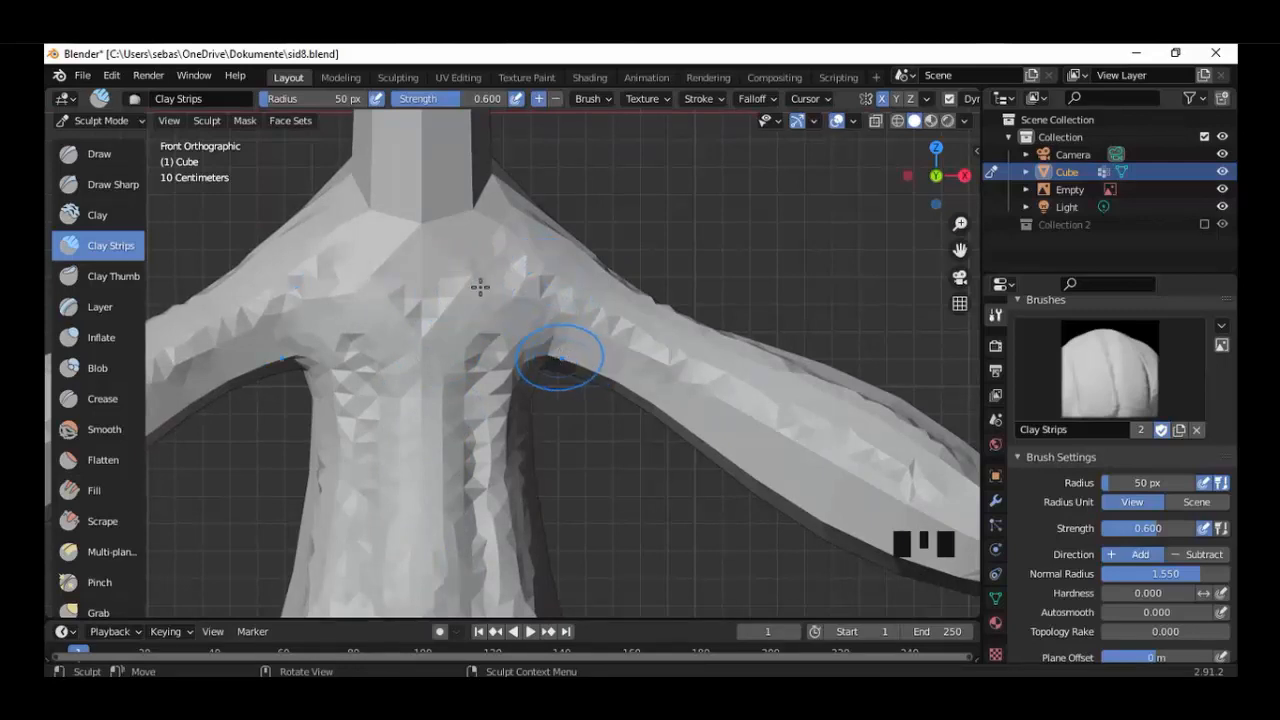
mouse_move(465, 265)
left_mouse_down()
mouse_move(434, 257)
mouse_move(420, 343)
left_mouse_up()
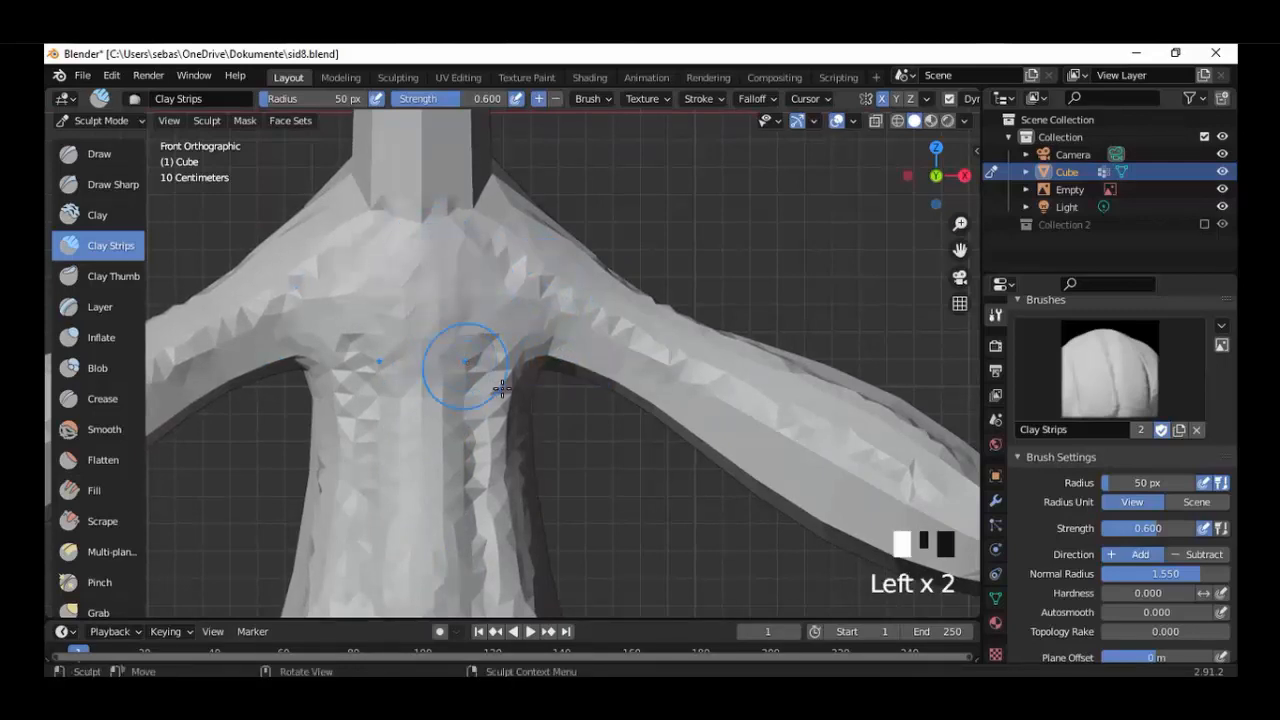
mouse_move(512, 370)
left_mouse_down()
mouse_move(497, 445)
mouse_move(505, 585)
left_mouse_up()
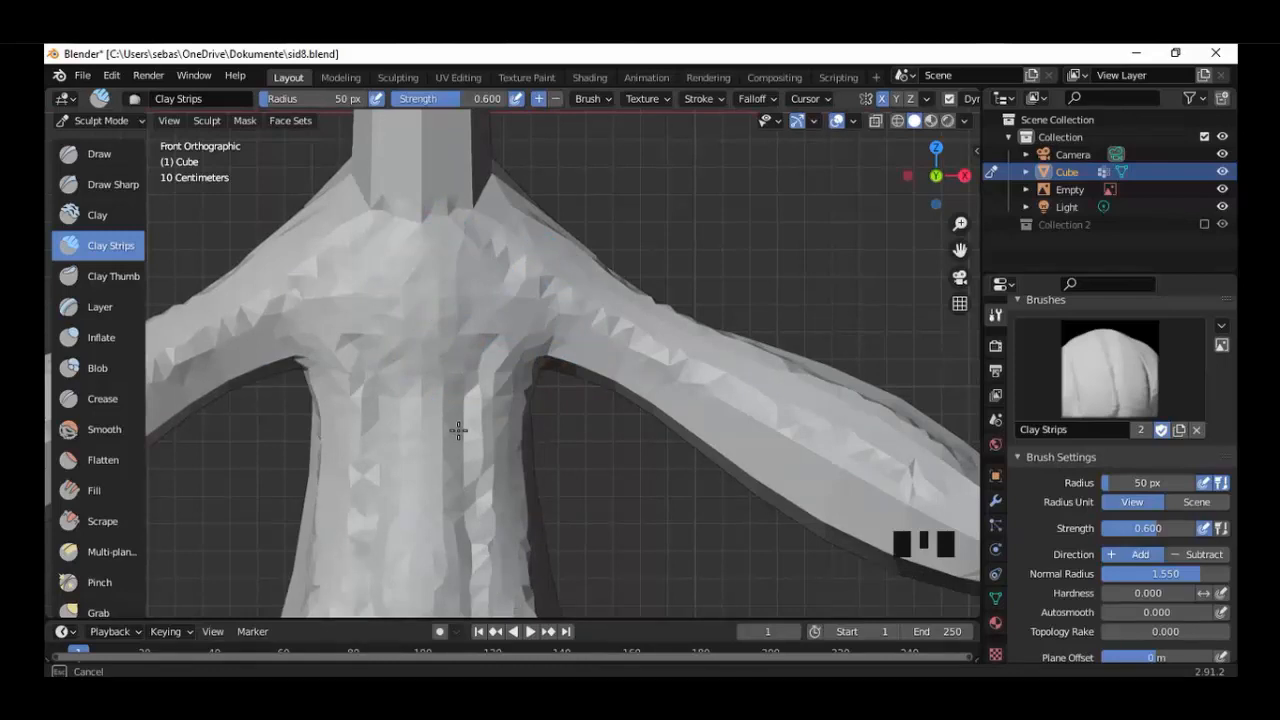
left_click_drag(443, 388, 464, 578)
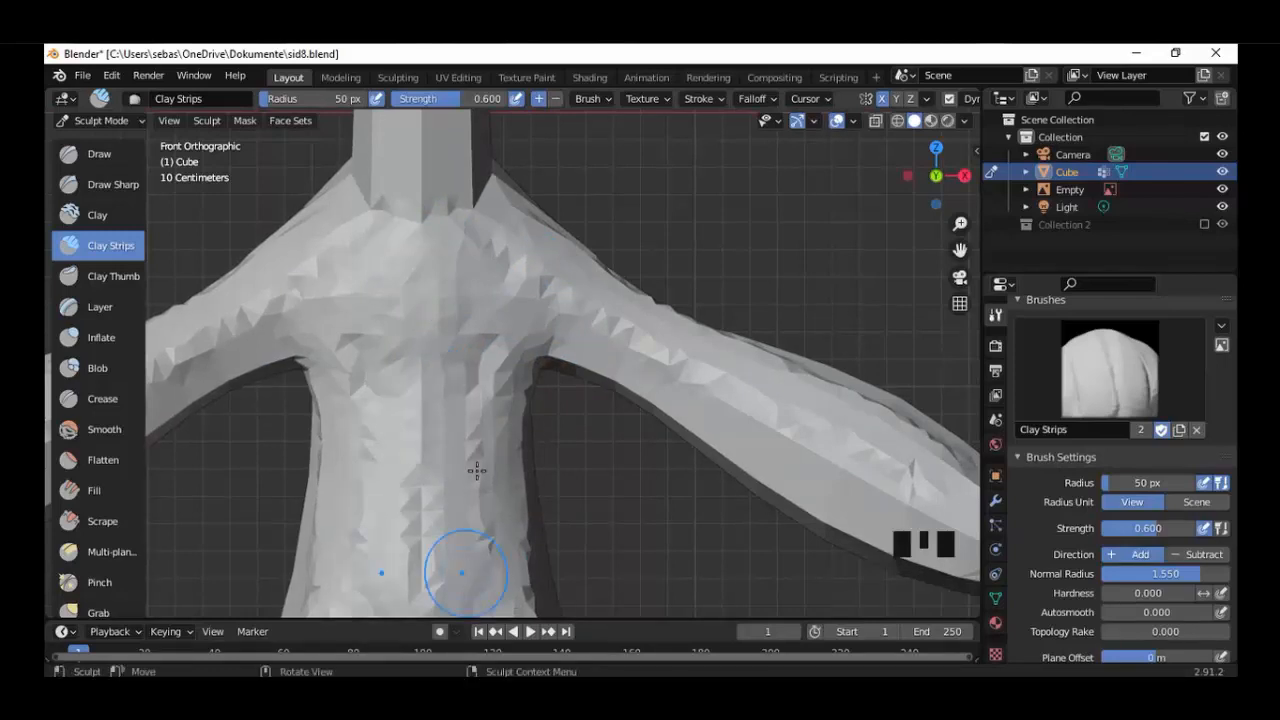
Apply Clay Strips strokes along the back of the shoulders and arms from the back view.
key("ctrl+KP_1")
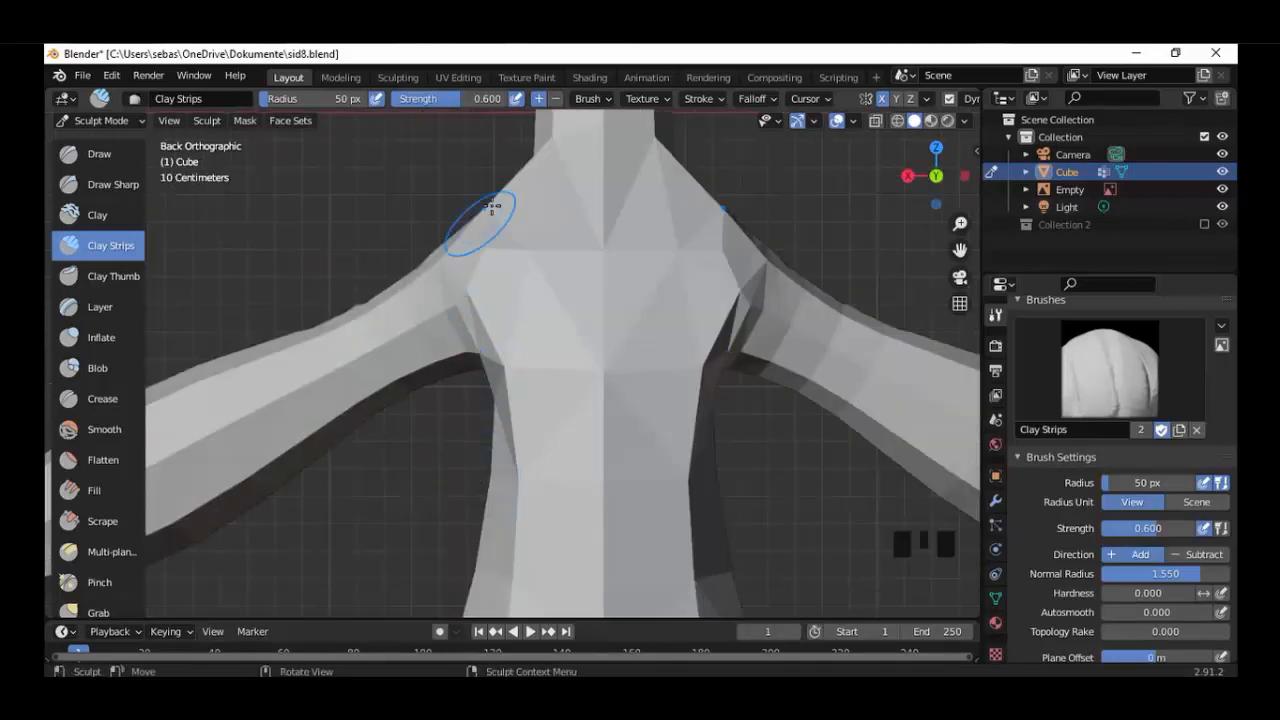
mouse_move(486, 214)
left_mouse_down()
mouse_move(399, 298)
mouse_move(220, 380)
mouse_move(178, 422)
left_mouse_up()
mouse_move(450, 295)
left_mouse_down()
mouse_move(414, 334)
mouse_move(309, 371)
mouse_move(160, 455)
left_mouse_up()
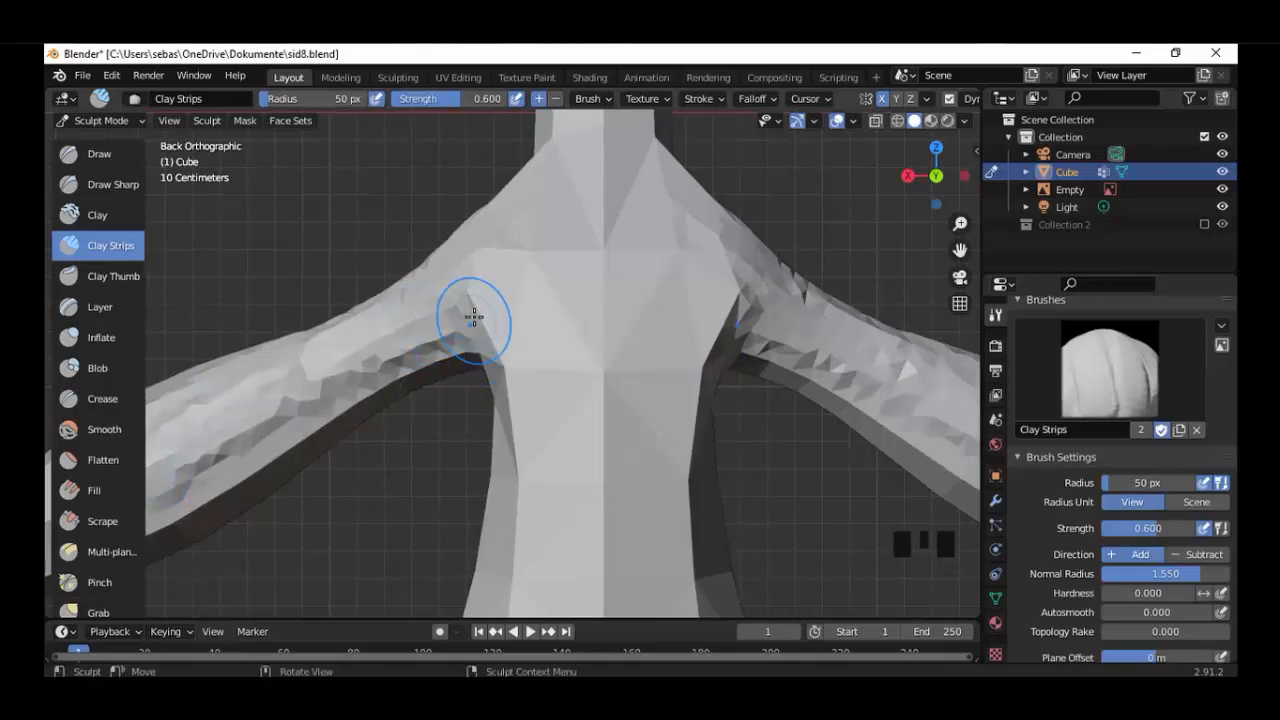
Cover the character's back from the shoulders down the torso with long vertical Clay Strips strokes.
mouse_move(471, 309)
left_mouse_down()
mouse_move(492, 348)
mouse_move(503, 594)
left_mouse_up()
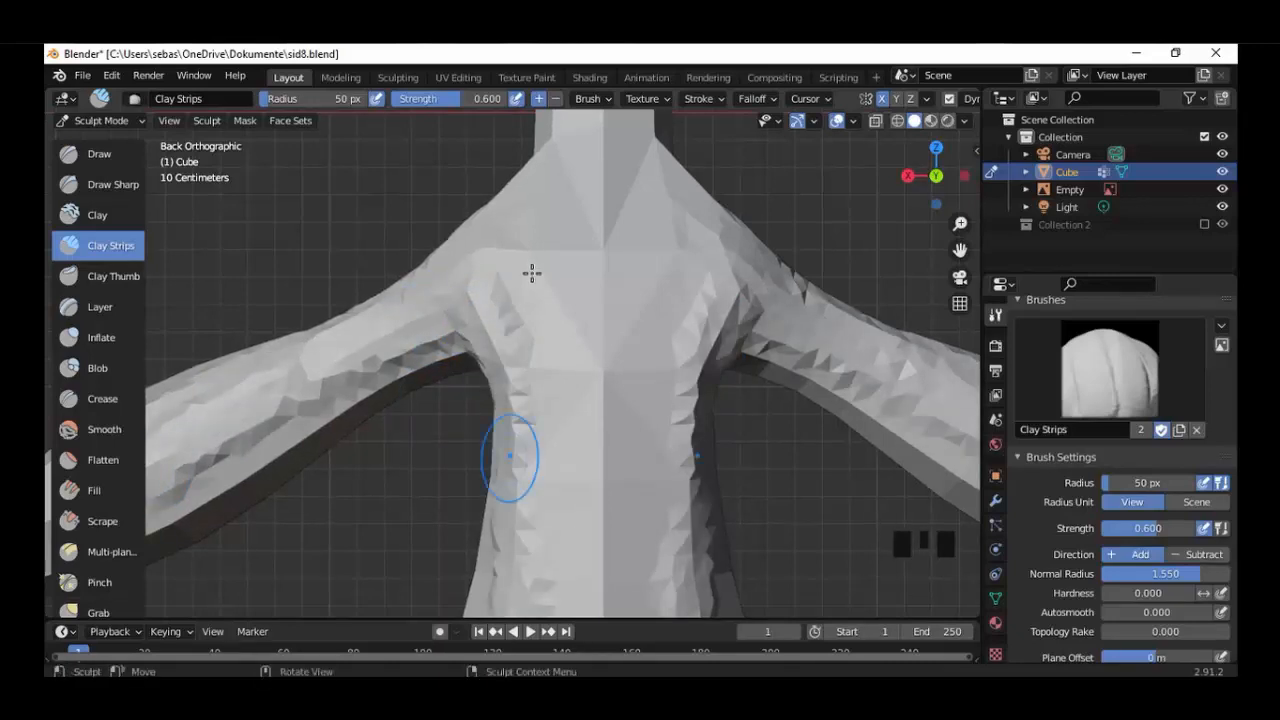
mouse_move(551, 287)
left_mouse_down()
mouse_move(577, 394)
mouse_move(594, 609)
mouse_move(601, 445)
mouse_move(557, 157)
mouse_move(514, 537)
mouse_move(543, 529)
left_mouse_up()
scroll(543, 529, "down", 5, "shift")
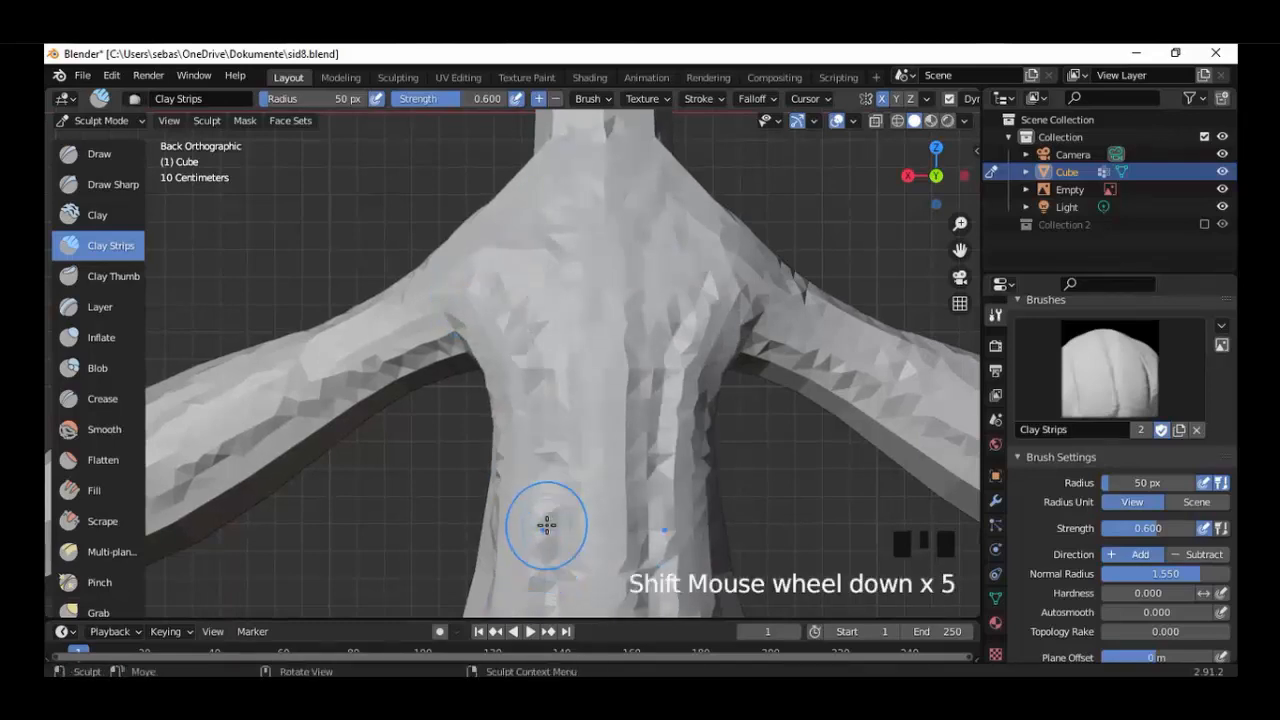
left_click_drag(603, 387, 592, 603)
left_click_drag(535, 361, 490, 595)
left_click_drag(548, 401, 537, 600)
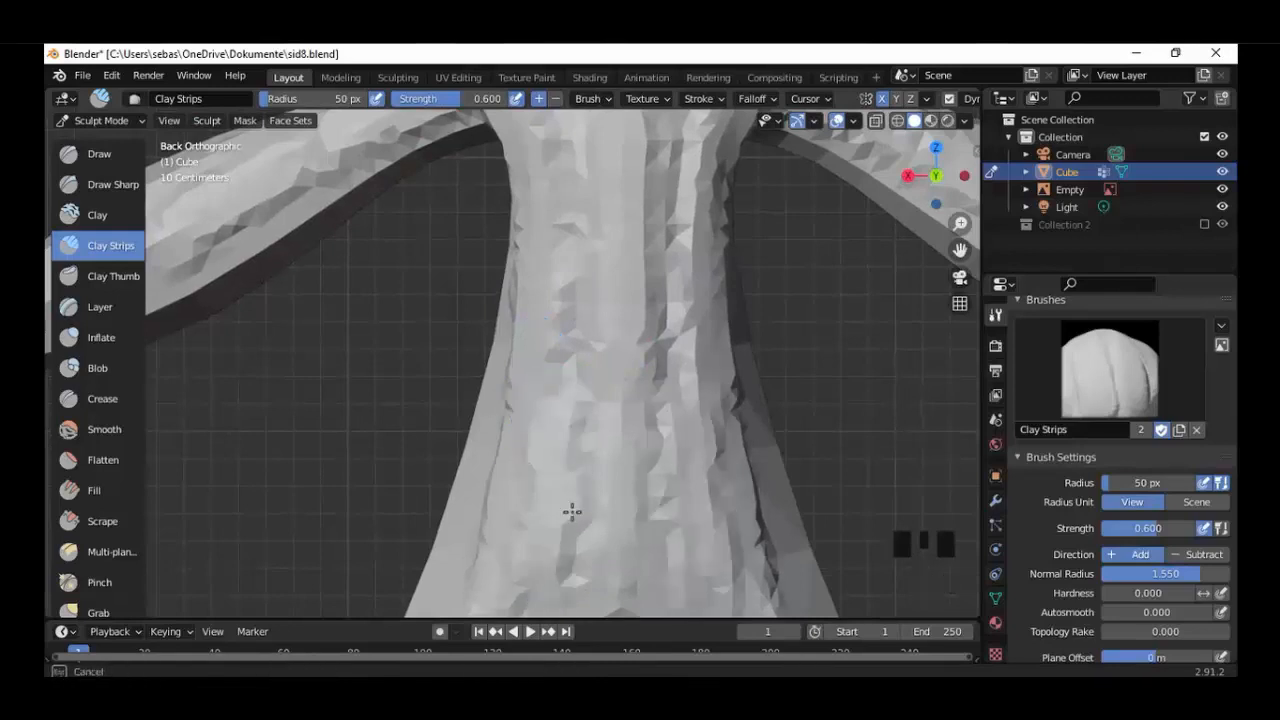
Extend the Clay Strips texture over the lower back and down the rear of the legs.
middle_click_drag(571, 514, 587, 264, "shift")
left_click_drag(490, 390, 434, 570)
left_click_drag(566, 415, 468, 600)
middle_click_drag(539, 420, 583, 68, "shift")
mouse_move(548, 150)
left_mouse_down()
mouse_move(476, 382)
mouse_move(464, 560)
left_mouse_up()
mouse_move(430, 350)
left_mouse_down()
mouse_move(397, 454)
mouse_move(400, 525)
left_mouse_up()
left_click_drag(549, 215, 493, 530)
Texture the front and the outer side of the legs with lengthwise Clay Strips strokes.
key("KP_1")
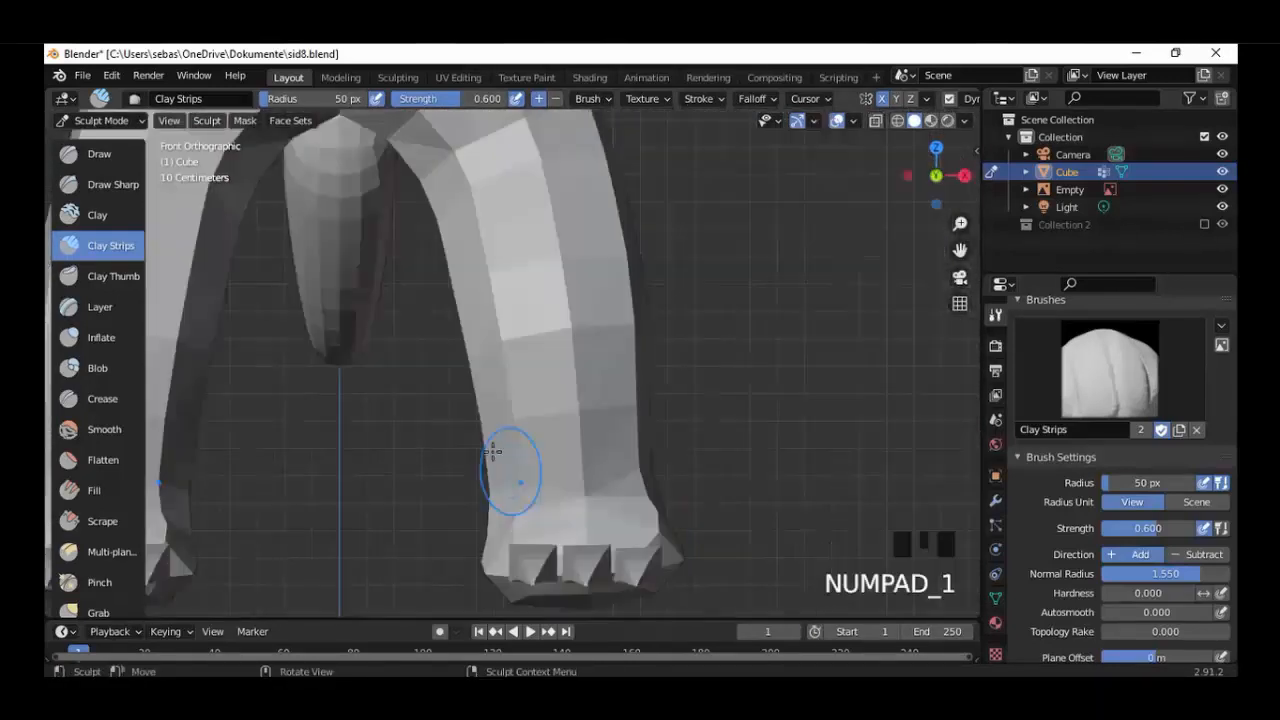
mouse_move(450, 165)
left_mouse_down()
mouse_move(504, 441)
mouse_move(501, 492)
left_mouse_up()
left_click_drag(520, 140, 588, 500)
left_click_drag(568, 150, 582, 235)
key("KP_3")
mouse_move(450, 135)
left_mouse_down()
mouse_move(383, 389)
mouse_move(372, 535)
left_mouse_up()
mouse_move(388, 150)
left_mouse_down()
mouse_move(338, 228)
mouse_move(328, 465)
left_mouse_up()
Add more downward Clay Strips strokes over the front of the body from the front view.
key("KP_1")
middle_click_drag(455, 115, 467, 288, "shift")
left_click_drag(430, 325, 480, 482)
left_click_drag(461, 190, 523, 495)
left_click_drag(396, 185, 415, 365)
left_click_drag(420, 246, 462, 420)
middle_click_drag(478, 268, 489, 429, "shift")
left_click_drag(432, 195, 476, 410)
Texture the side of the body with downward Clay Strips strokes from the side view.
key("KP_3")
left_click_drag(452, 225, 440, 530)
left_click_drag(380, 285, 365, 565)
middle_click_drag(425, 225, 448, 510, "shift")
Fill in the Clay Strips texture along the arms from the back and front views.
key("ctrl+KP_1")
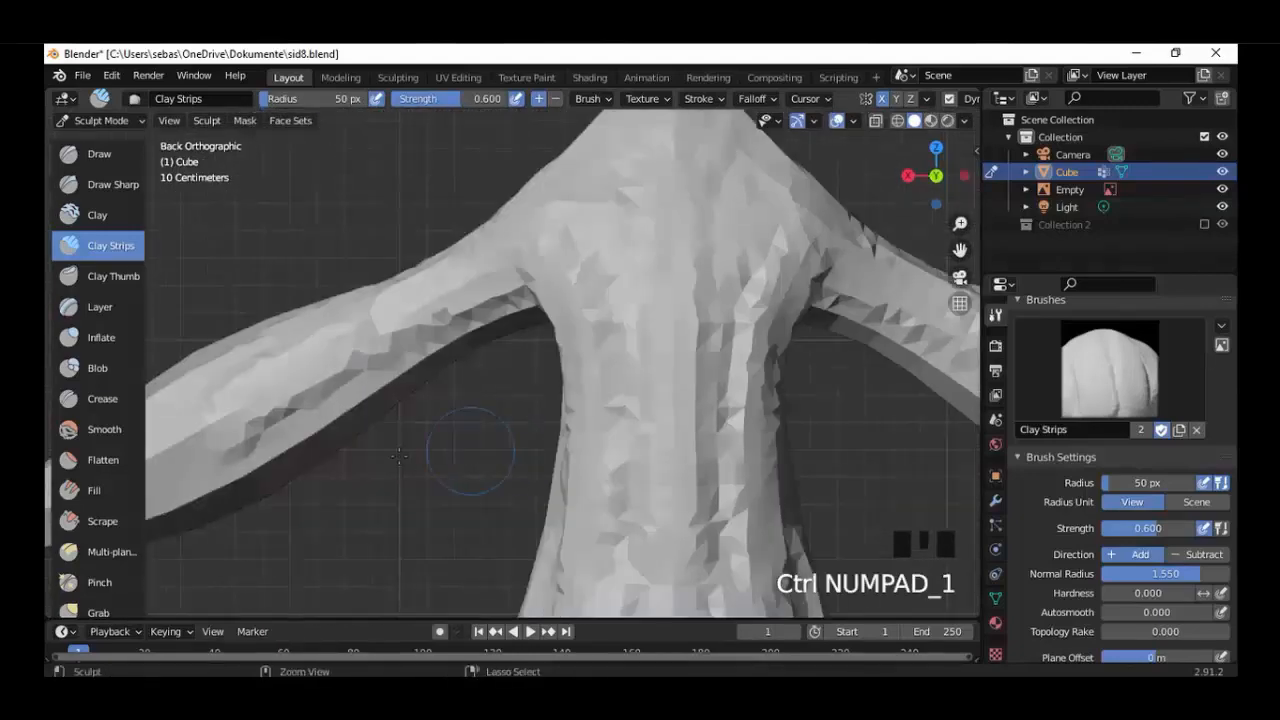
middle_click_drag(457, 443, 660, 450, "shift")
mouse_move(672, 305)
left_mouse_down()
mouse_move(571, 390)
mouse_move(389, 426)
mouse_move(406, 411)
mouse_move(306, 463)
left_mouse_up()
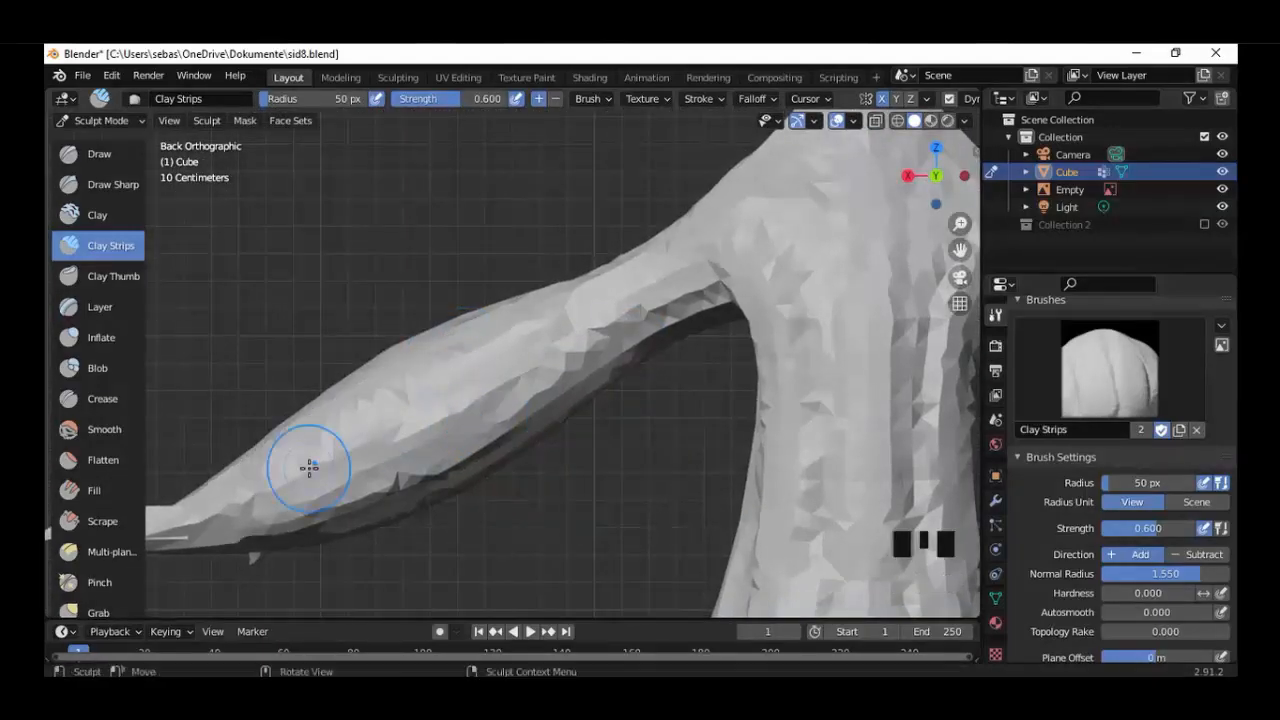
key("KP_1")
left_click_drag(276, 229, 313, 315)
left_click_drag(641, 516, 690, 450)
Add lengthwise Clay Strips strokes along the underside of the forearm from the bottom view.
key("KP_7")
key("ctrl+KP_7")
middle_click_drag(800, 160, 817, 306, "shift")
scroll(817, 306, "up", 1)
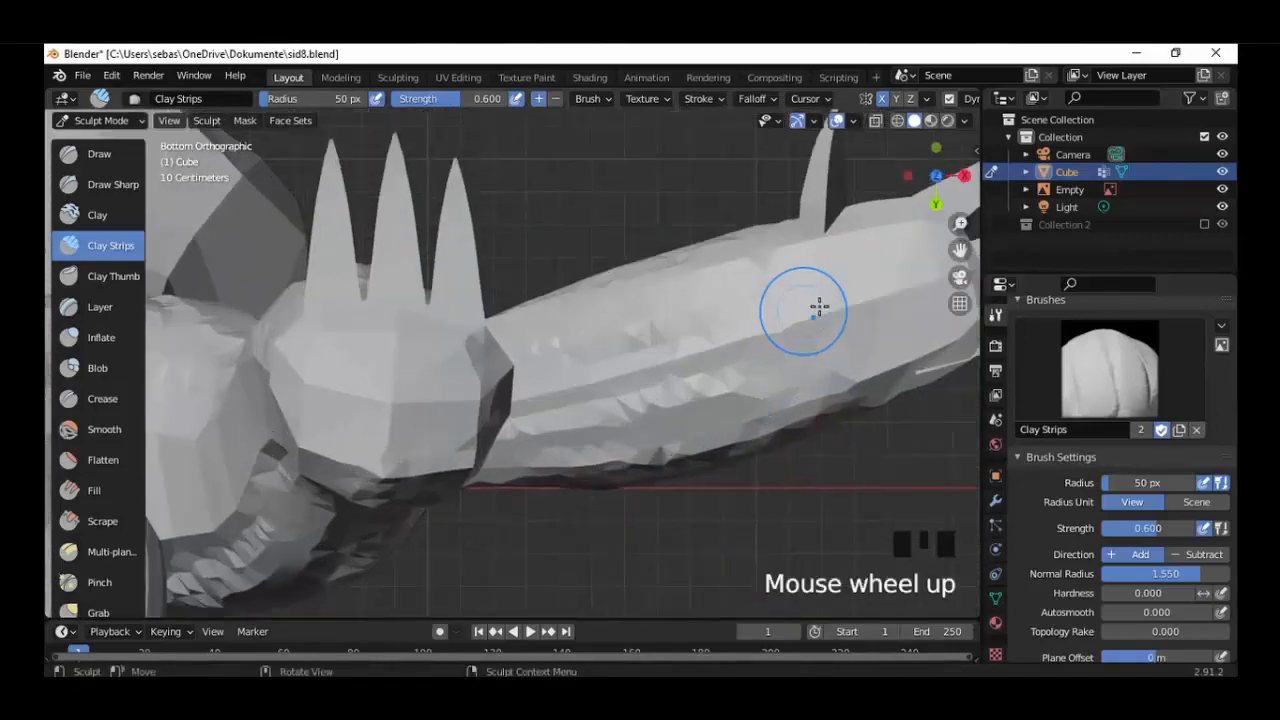
left_click_drag(817, 306, 760, 423)
middle_click_drag(760, 423, 665, 488, "shift")
mouse_move(640, 385)
left_mouse_down()
mouse_move(506, 366)
mouse_move(740, 415)
left_mouse_up()
middle_click_drag(858, 360, 713, 442, "shift")
Extend the Clay Strips texture over the underside of the hand around the base of the thumb claw.
scroll(713, 442, "up", 4)
left_click_drag(480, 505, 663, 469)
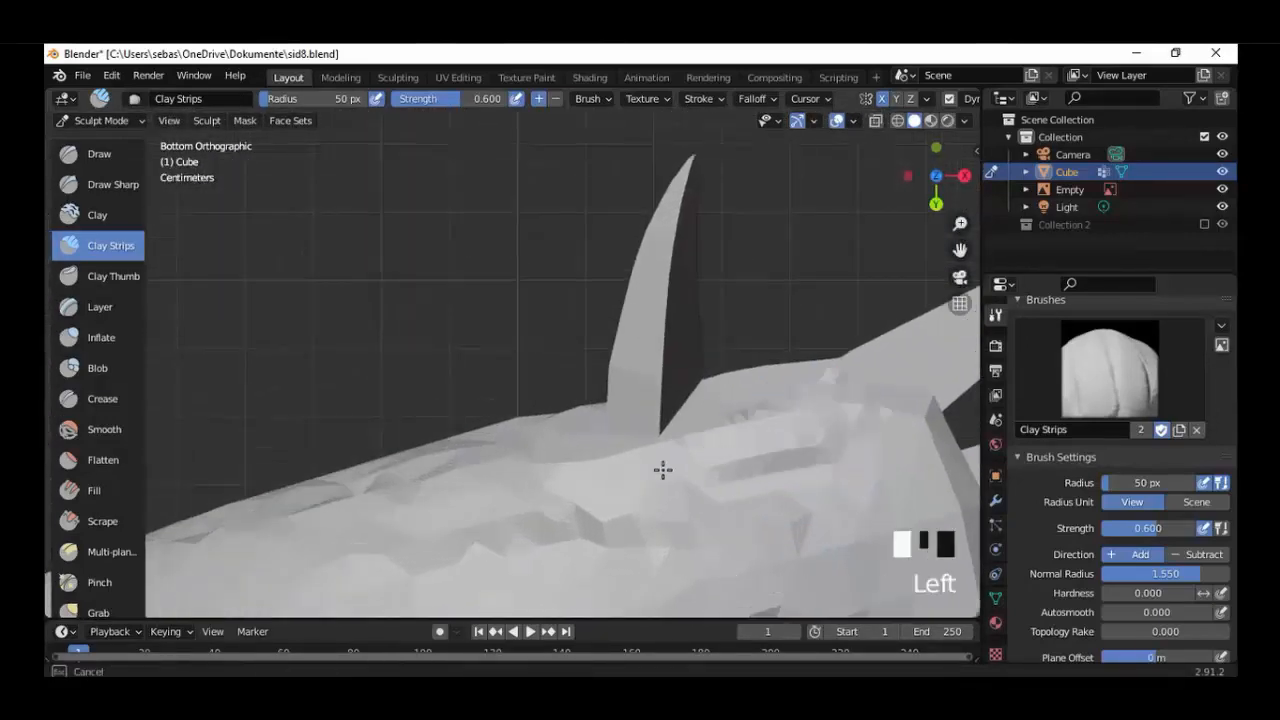
scroll(663, 475, "down", 7)
mouse_move(663, 475)
middle_mouse_down()
mouse_move(543, 523)
mouse_move(555, 395)
middle_mouse_up()
scroll(543, 523, "up", 6)
mouse_move(567, 491)
left_mouse_down()
mouse_move(552, 593)
mouse_move(472, 560)
left_mouse_up()
scroll(451, 543, "down", 6)
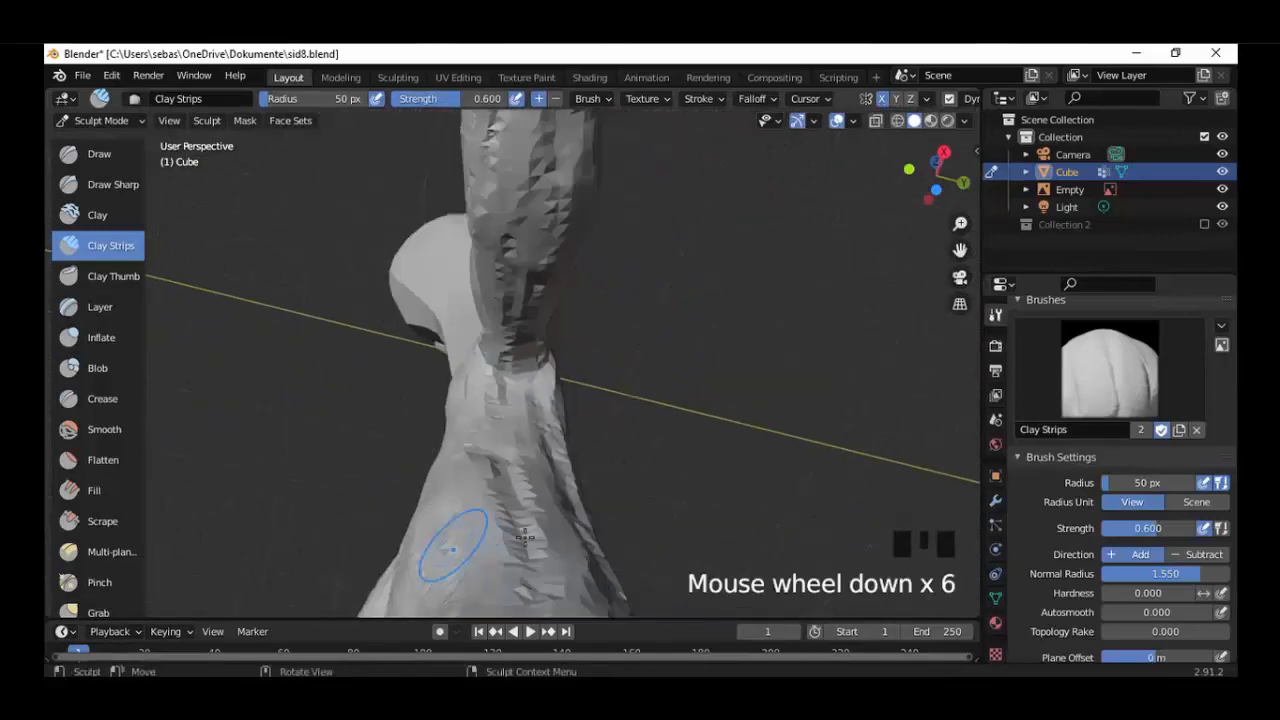
Fill in the Clay Strips texture under the arm and down the adjoining side of the torso.
middle_click_drag(451, 543, 570, 500)
scroll(570, 480, "up", 6)
middle_click_drag(570, 470, 591, 371, "shift")
scroll(595, 350, "up", 4)
mouse_move(560, 220)
left_mouse_down()
mouse_move(626, 409)
mouse_move(670, 232)
mouse_move(690, 340)
left_mouse_up()
scroll(690, 400, "down", 7)
middle_click_drag(610, 440, 700, 471)
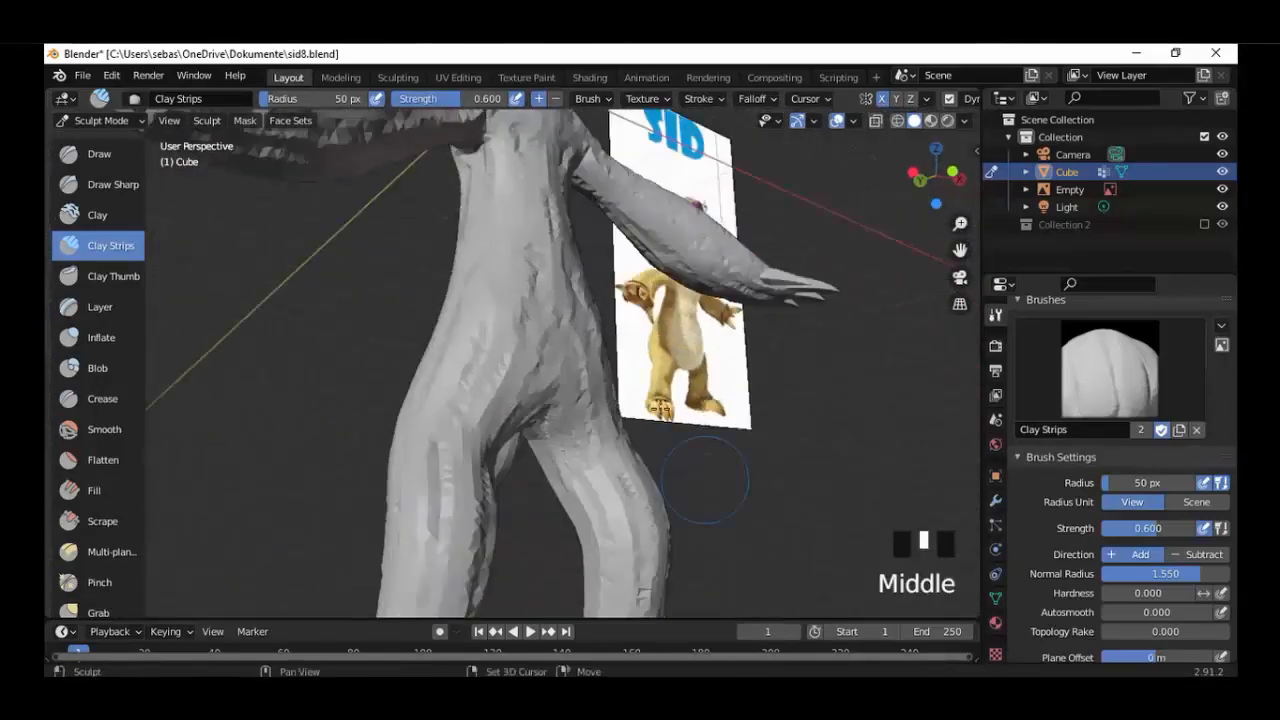
Texture the crotch and inner thighs with downward Clay Strips strokes.
scroll(600, 440, "up", 6)
middle_click_drag(560, 420, 489, 277, "shift")
mouse_move(489, 277)
left_mouse_down()
mouse_move(617, 600)
mouse_move(645, 605)
left_mouse_up()
left_click_drag(510, 590, 400, 330)
left_click_drag(336, 358, 428, 560)
scroll(440, 520, "down", 7)
Add lengthwise Clay Strips strokes down the inner and rear side of the legs beneath the tail.
mouse_move(450, 500)
middle_mouse_down()
mouse_move(537, 474)
mouse_move(598, 400)
middle_mouse_up()
scroll(596, 340, "up", 5)
left_click_drag(635, 150, 690, 600)
left_click_drag(555, 200, 612, 600)
scroll(569, 434, "down", 6)
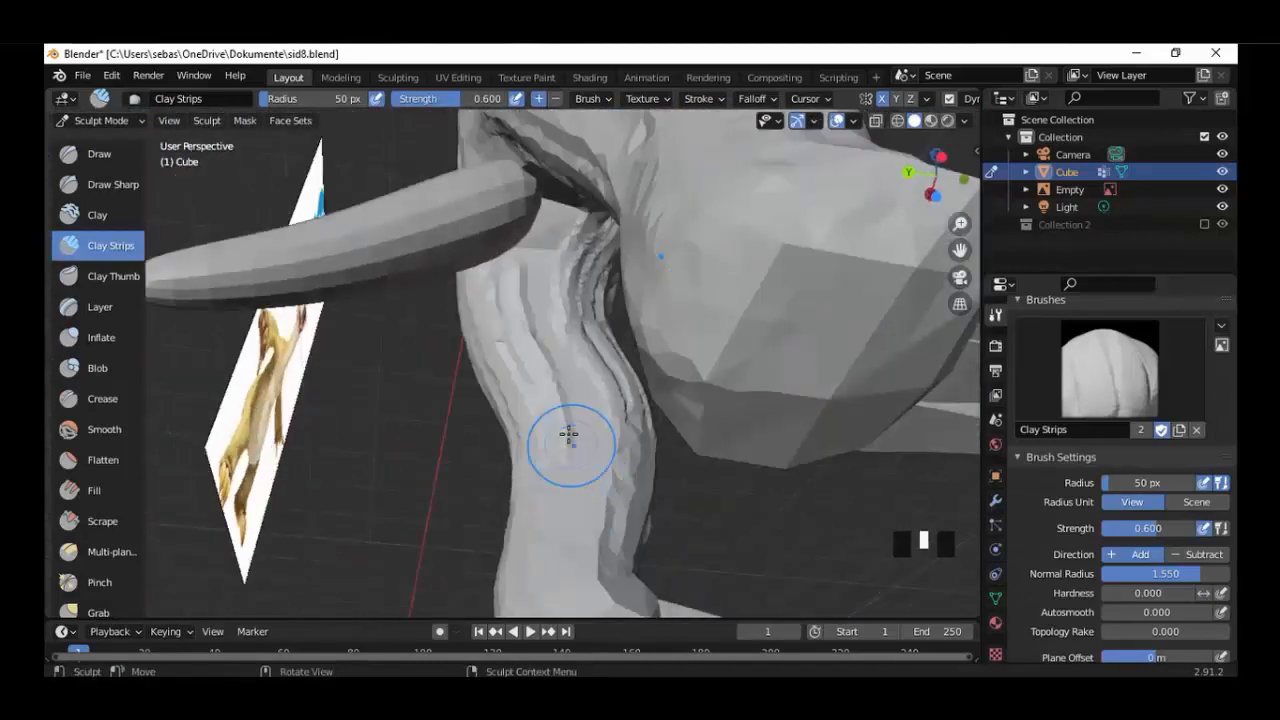
Continue the Clay Strips strokes down the lower leg to the heel and the top of the foot.
middle_click_drag(569, 434, 590, 395)
scroll(610, 350, "up", 5)
mouse_move(650, 130)
left_mouse_down()
mouse_move(683, 191)
mouse_move(730, 470)
left_mouse_up()
middle_click_drag(734, 500, 600, 330, "shift")
mouse_move(600, 430)
left_mouse_down()
mouse_move(476, 509)
mouse_move(580, 505)
left_mouse_up()
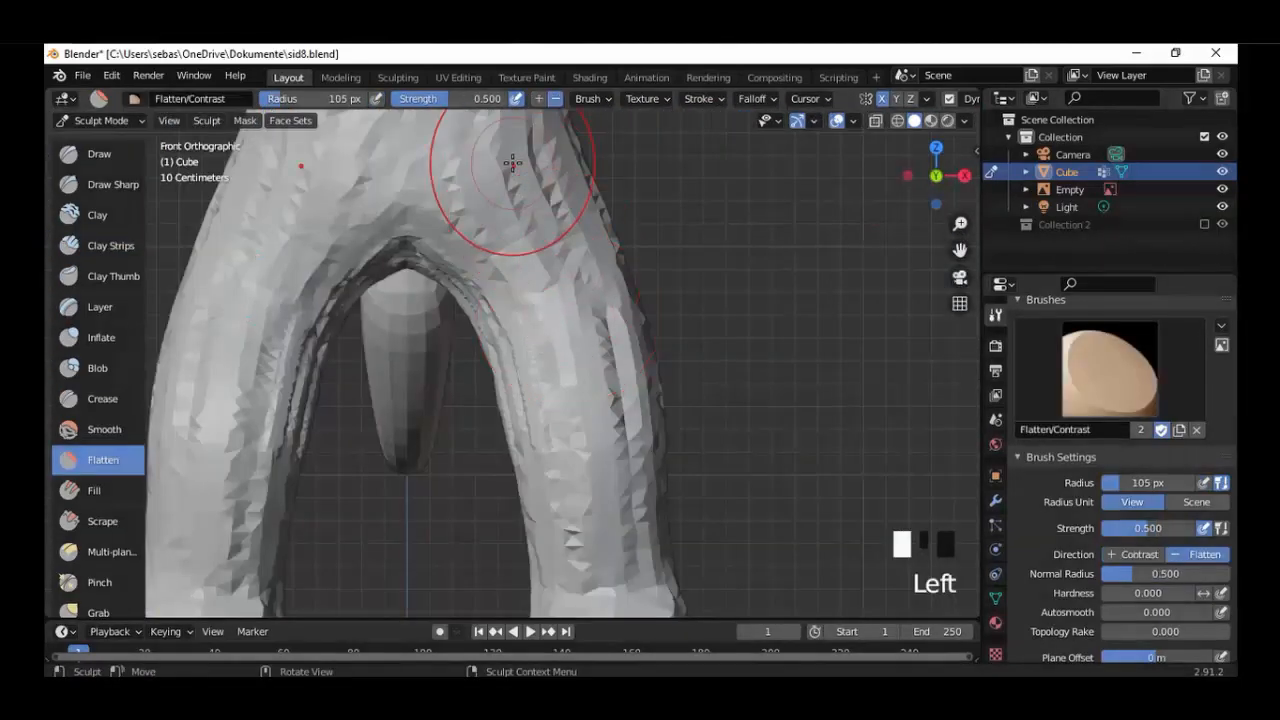
Even out the rough strokes on the front of the thighs and around the crotch with the Flatten brush.
left_click_drag(514, 157, 531, 196)
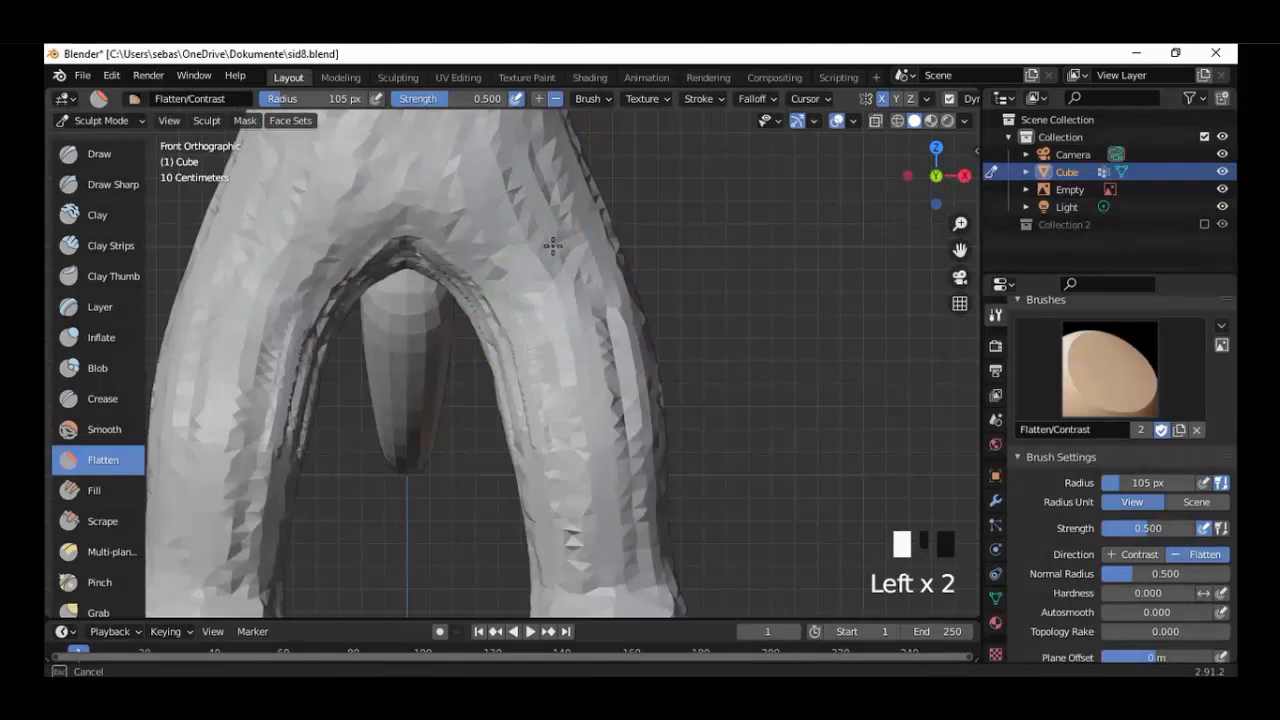
mouse_move(553, 245)
left_mouse_down()
mouse_move(589, 371)
mouse_move(615, 401)
left_mouse_up()
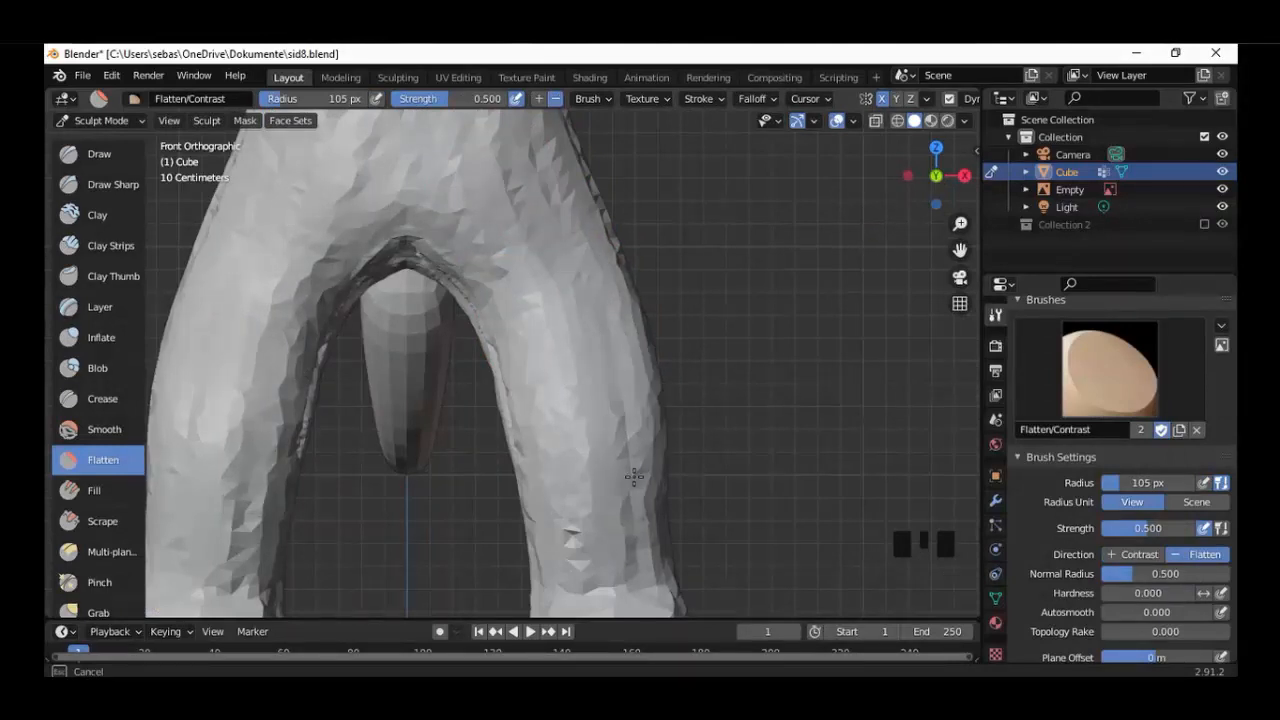
scroll(610, 421, "down", 4)
scroll(610, 413, "up", 7)
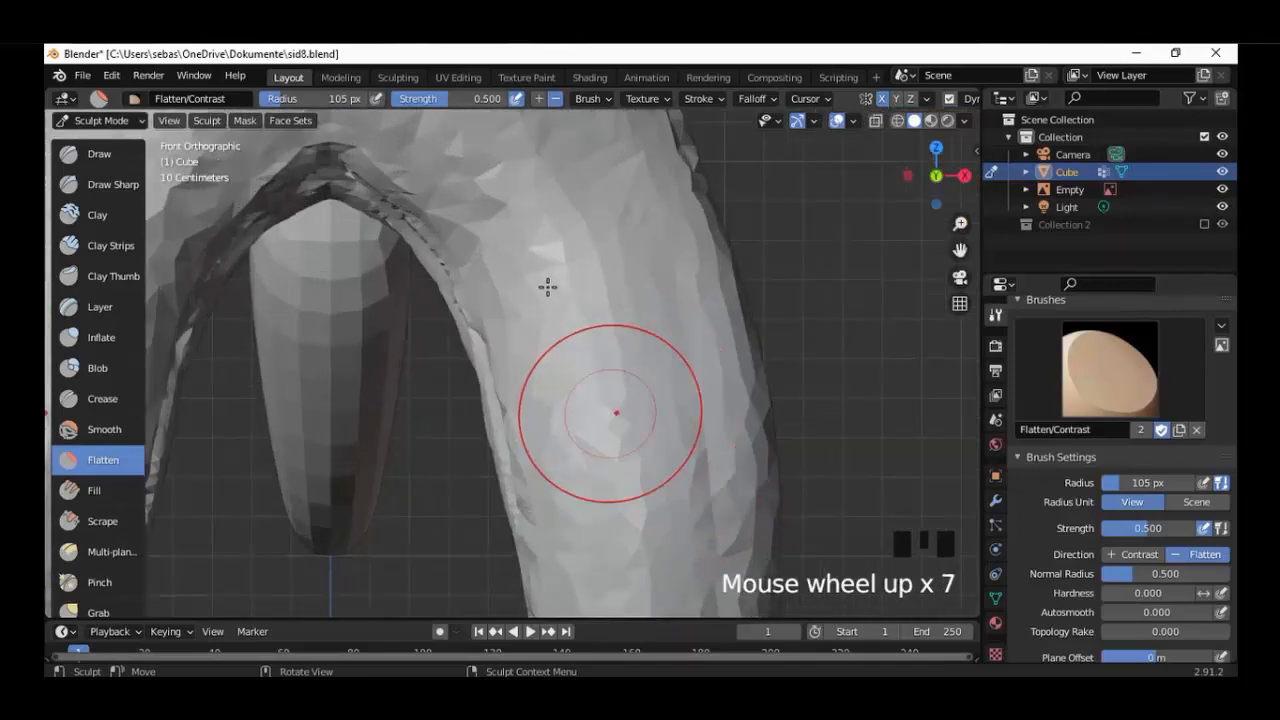
middle_click_drag(486, 271, 541, 440, "shift")
mouse_move(380, 166)
left_mouse_down()
mouse_move(532, 169)
mouse_move(743, 474)
left_mouse_up()
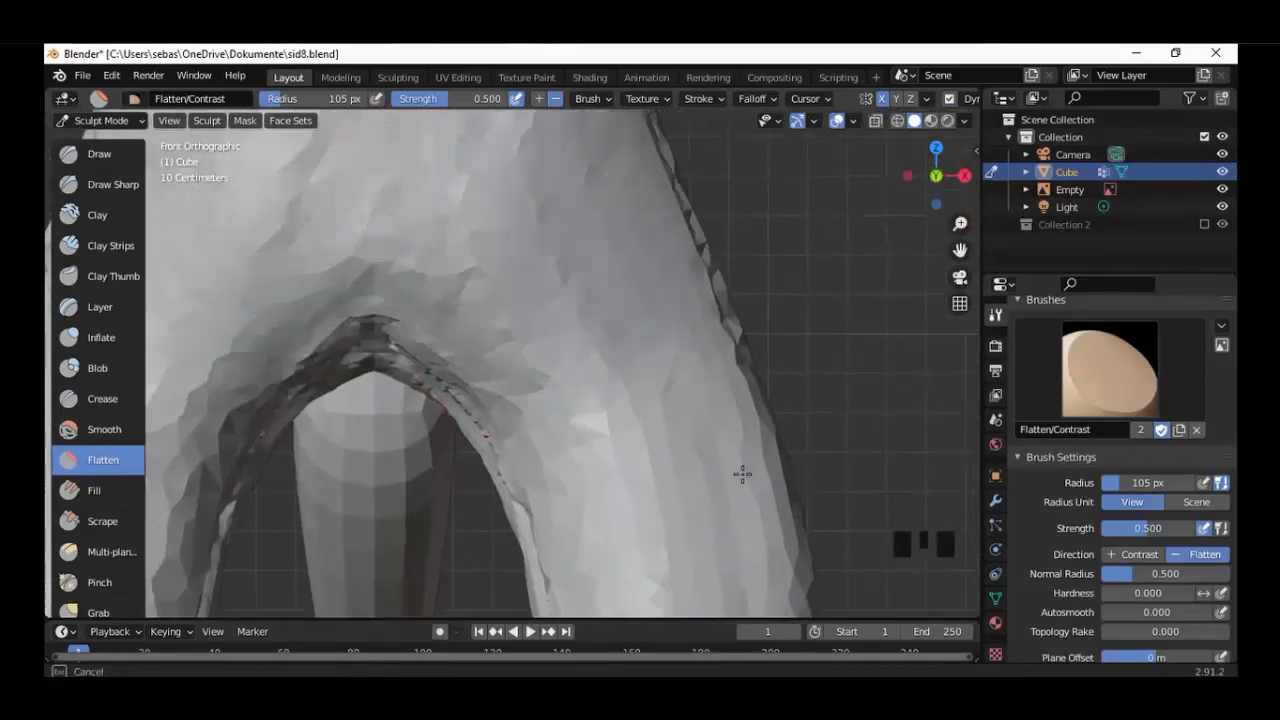
Flatten the rough strokes on the legs and lower body from the side and back views.
key("KP_3")
mouse_move(484, 270)
left_mouse_down()
mouse_move(486, 337)
mouse_move(523, 416)
mouse_move(617, 212)
mouse_move(557, 163)
mouse_move(571, 509)
mouse_move(556, 470)
left_mouse_up()
key("ctrl+KP_1")
mouse_move(463, 256)
left_mouse_down()
mouse_move(536, 150)
mouse_move(400, 177)
mouse_move(420, 507)
left_mouse_up()
middle_click_drag(420, 509, 470, 229, "shift")
mouse_move(422, 400)
left_mouse_down()
mouse_move(363, 300)
mouse_move(488, 227)
mouse_move(400, 500)
left_mouse_up()
key("KP_3")
mouse_move(369, 457)
left_mouse_down()
mouse_move(354, 435)
mouse_move(505, 482)
left_mouse_up()
Flatten the front of the torso and its outer contour from the front view.
key("KP_1")
mouse_move(579, 154)
left_mouse_down()
mouse_move(589, 514)
mouse_move(545, 605)
mouse_move(689, 174)
left_mouse_up()
middle_click_drag(689, 174, 715, 474, "shift")
mouse_move(470, 359)
left_mouse_down()
mouse_move(350, 335)
mouse_move(448, 172)
left_mouse_up()
middle_click_drag(463, 246, 453, 556, "shift")
mouse_move(372, 160)
left_mouse_down()
mouse_move(354, 118)
mouse_move(405, 132)
left_mouse_up()
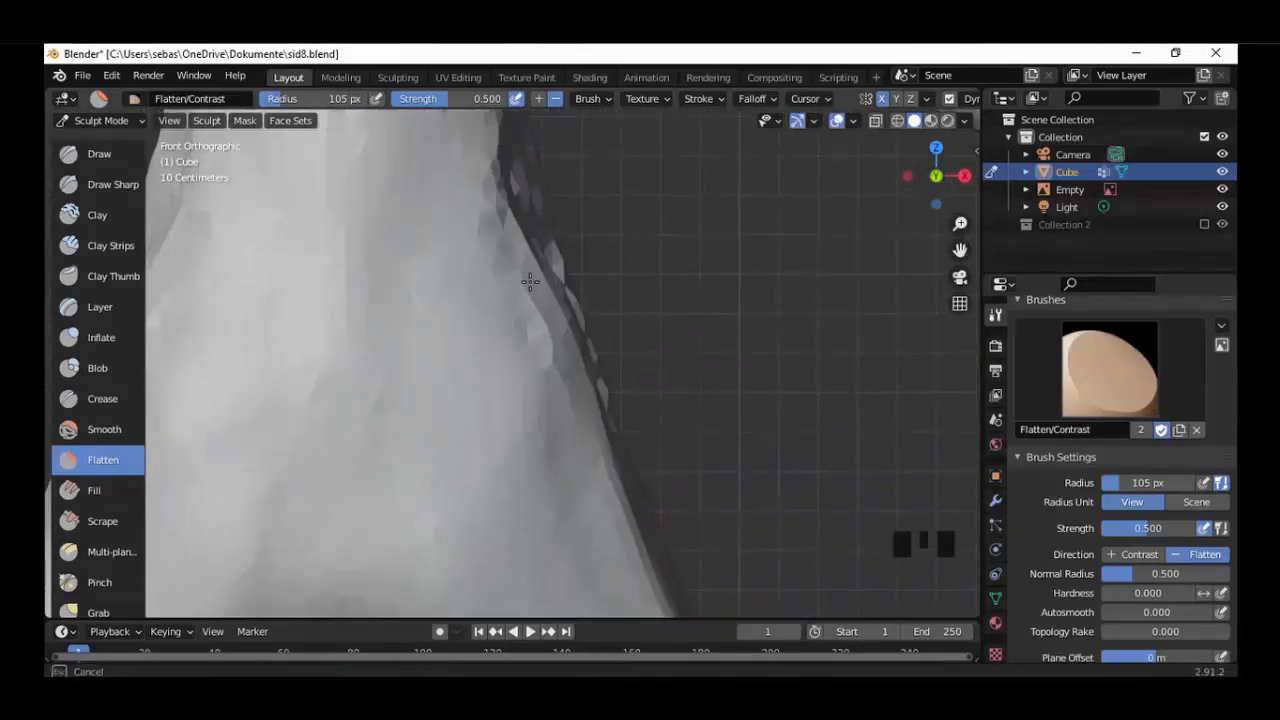
left_click_drag(530, 282, 340, 183)
mouse_move(402, 215)
middle_mouse_down("shift")
mouse_move(403, 446)
mouse_move(370, 552)
middle_mouse_up("shift")
Flatten the remaining rough patches around the waist and hips.
mouse_move(330, 240)
left_mouse_down()
mouse_move(320, 440)
mouse_move(390, 232)
mouse_move(490, 550)
mouse_move(445, 310)
mouse_move(372, 290)
left_mouse_up()
middle_click_drag(375, 220, 480, 468, "shift")
mouse_move(454, 314)
left_mouse_down()
mouse_move(678, 382)
mouse_move(823, 403)
mouse_move(689, 411)
mouse_move(745, 440)
left_mouse_up()
middle_click_drag(841, 398, 466, 296, "shift")
mouse_move(543, 346)
left_mouse_down()
mouse_move(857, 443)
mouse_move(831, 477)
left_mouse_up()
middle_click_drag(831, 477, 785, 345, "shift")
left_click_drag(686, 443, 634, 343)
Flatten the front of the lower body and legs with further strokes from the front view.
scroll(480, 320, "down", 5)
key("KP_1")
middle_click_drag(349, 334, 490, 205, "shift")
mouse_move(390, 480)
middle_mouse_down("shift")
mouse_move(493, 371)
mouse_move(560, 200)
middle_mouse_up("shift")
middle_click_drag(560, 220, 511, 331, "shift")
scroll(511, 331, "up", 6)
mouse_move(500, 215)
left_mouse_down()
mouse_move(274, 583)
mouse_move(465, 450)
mouse_move(615, 138)
mouse_move(552, 165)
left_mouse_up()
mouse_move(552, 165)
middle_mouse_down()
mouse_move(490, 200)
mouse_move(520, 150)
middle_mouse_up()
mouse_move(520, 150)
left_mouse_down()
mouse_move(471, 251)
mouse_move(595, 440)
mouse_move(565, 480)
left_mouse_up()
mouse_move(565, 480)
middle_mouse_down()
mouse_move(378, 497)
mouse_move(420, 330)
middle_mouse_up()
mouse_move(440, 280)
left_mouse_down()
mouse_move(446, 166)
mouse_move(500, 531)
left_mouse_up()
Flatten the clay ridges on the back and inner side of the lower legs.
scroll(500, 531, "down", 5)
key("ctrl+KP_1")
scroll(447, 379, "up", 5)
middle_click_drag(447, 379, 489, 287)
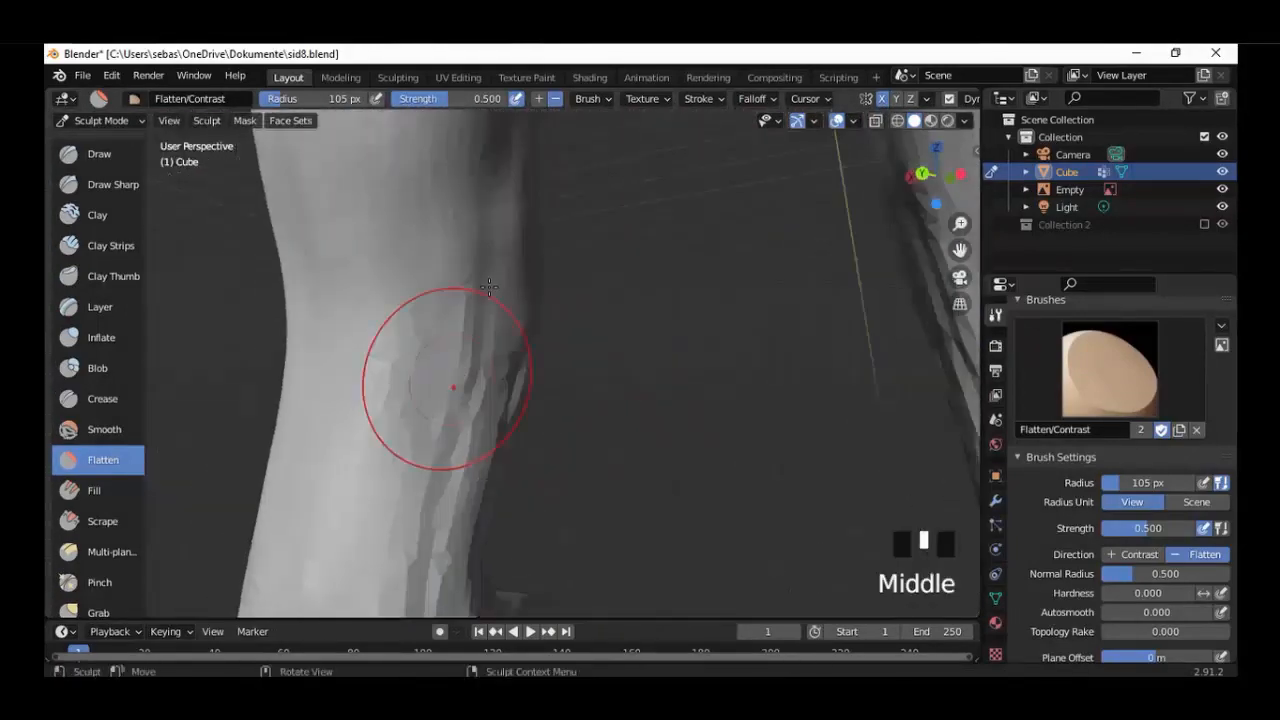
mouse_move(480, 310)
left_mouse_down()
mouse_move(417, 391)
mouse_move(420, 375)
left_mouse_up()
middle_click_drag(430, 390, 520, 400)
middle_click_drag(545, 520, 572, 363, "shift")
Flatten the ankle, heel and underside of the foot.
scroll(572, 363, "up", 2)
mouse_move(575, 380)
left_mouse_down()
mouse_move(590, 490)
mouse_move(425, 378)
mouse_move(514, 457)
left_mouse_up()
mouse_move(514, 457)
middle_mouse_down()
mouse_move(694, 471)
mouse_move(786, 363)
mouse_move(618, 410)
mouse_move(840, 240)
mouse_move(798, 148)
middle_mouse_up()
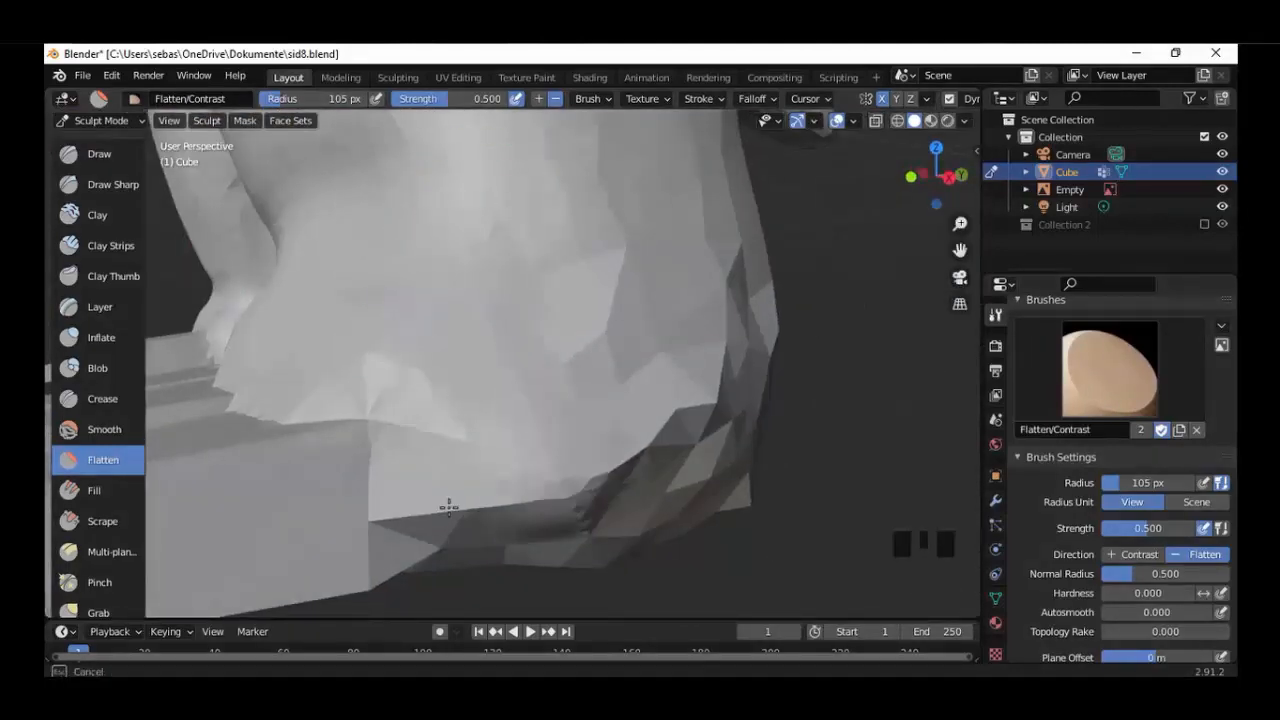
left_click_drag(448, 508, 745, 447)
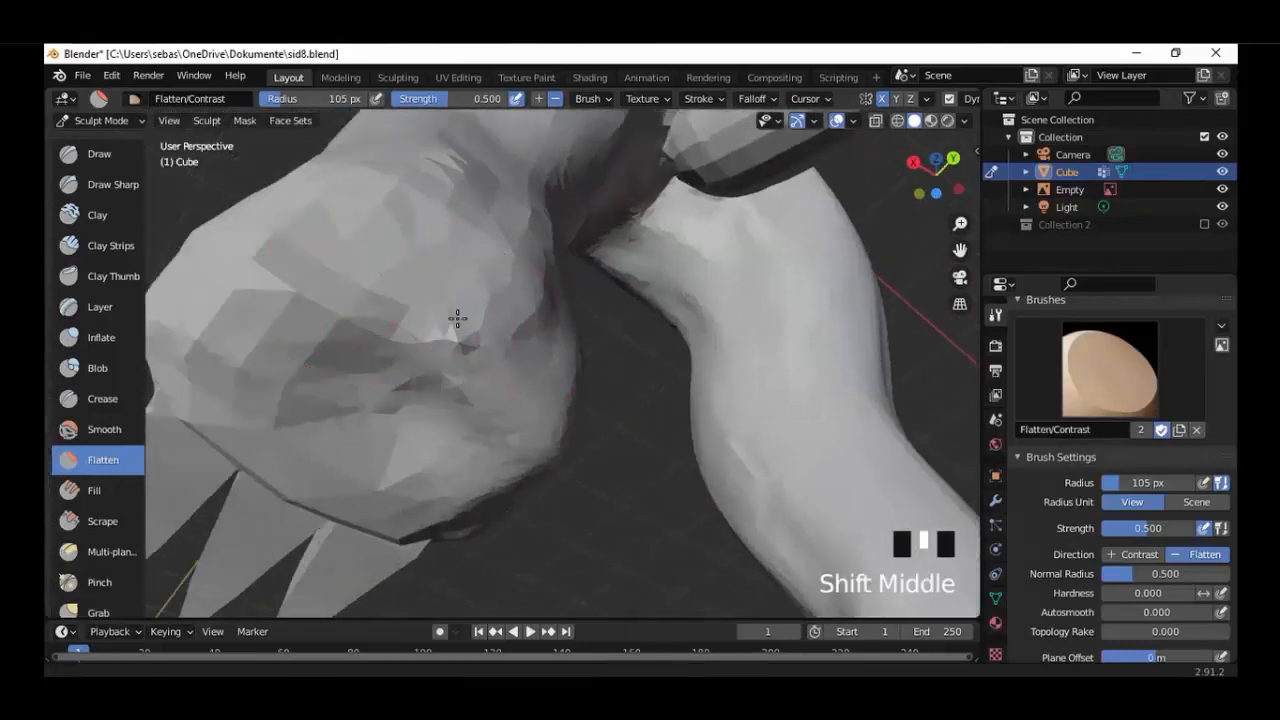
middle_click_drag(457, 317, 552, 338, "shift")
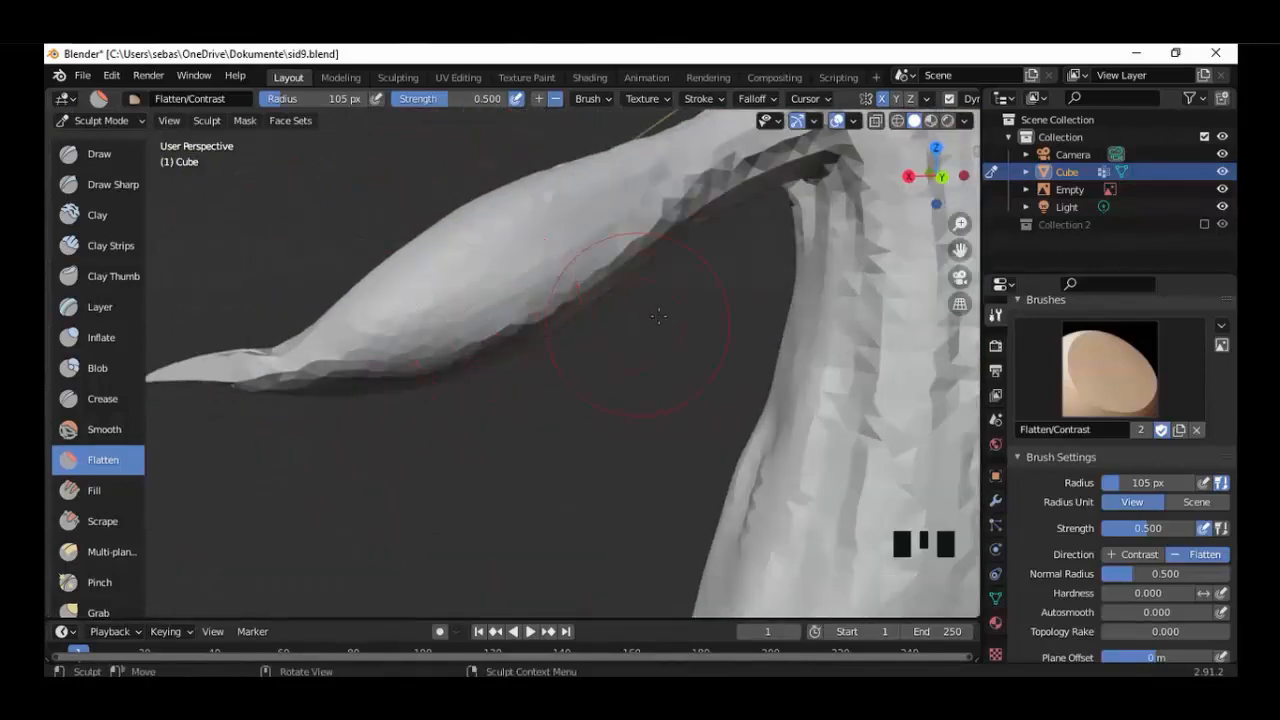
Flatten the rear of the arm and the ridged strokes on the character's back.
scroll(523, 217, "up", 4)
mouse_move(523, 217)
left_mouse_down()
mouse_move(748, 146)
mouse_move(820, 440)
mouse_move(893, 234)
left_mouse_up()
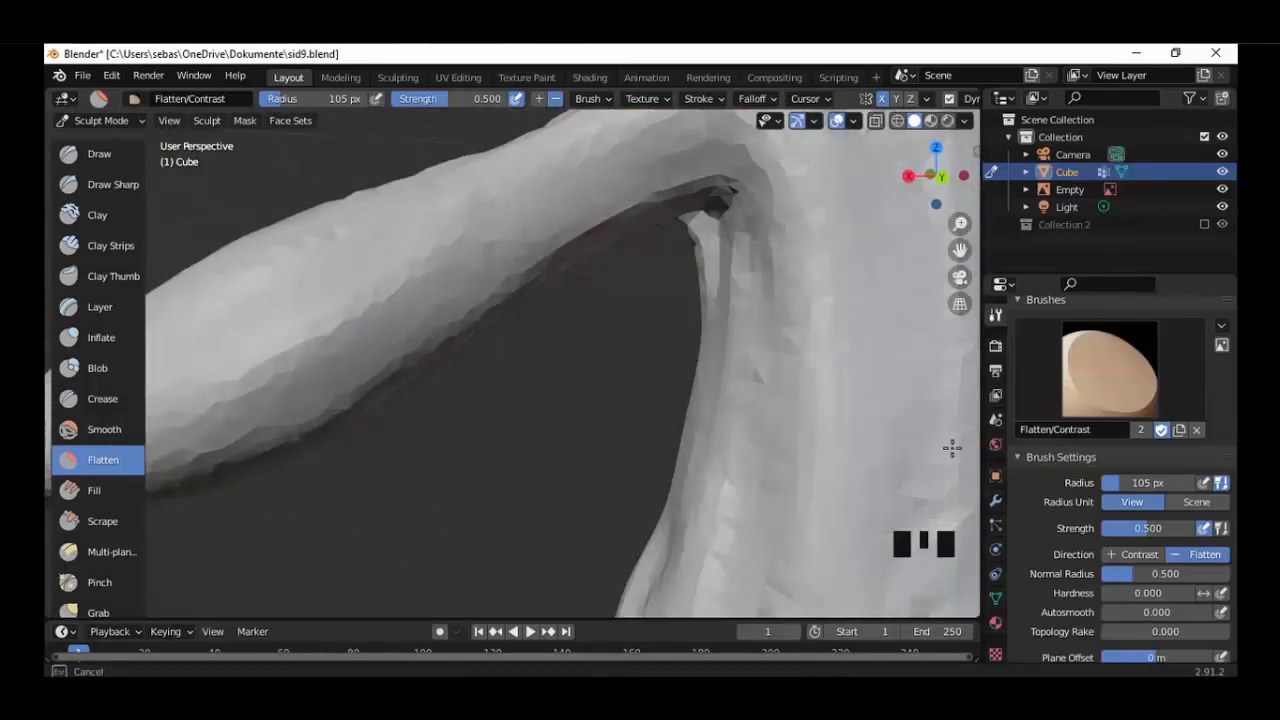
left_click_drag(952, 447, 771, 371)
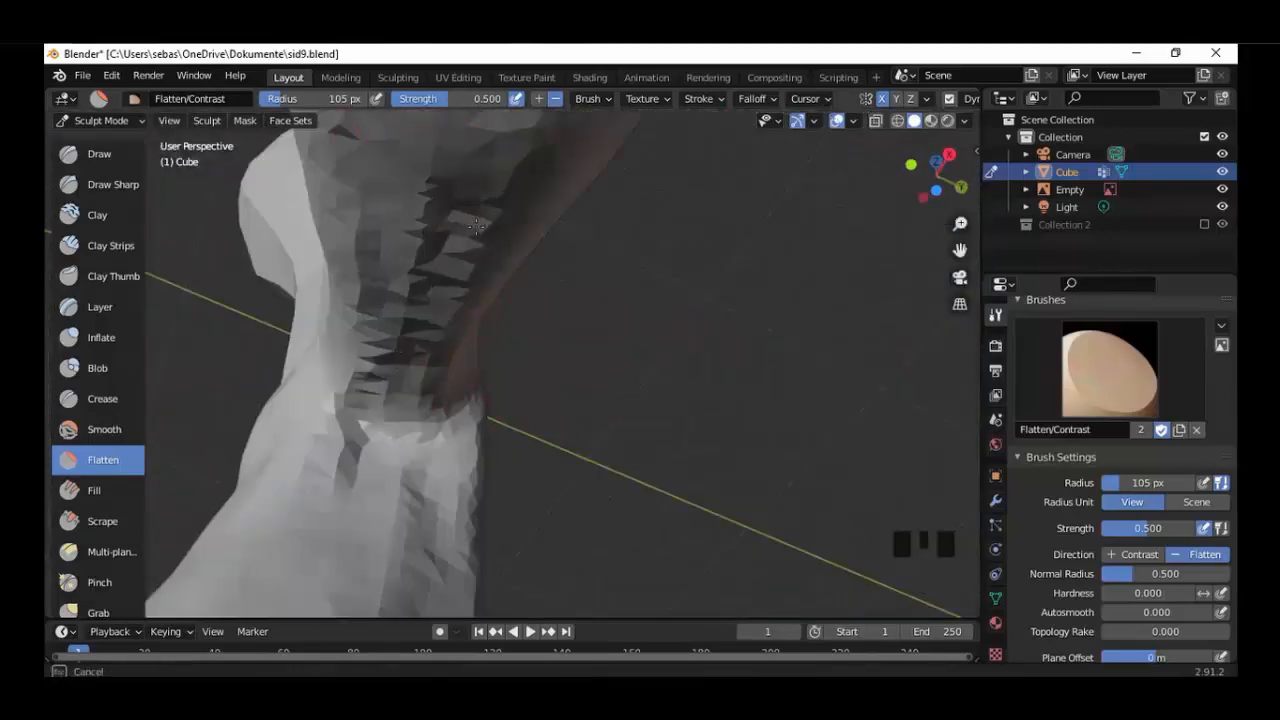
Flatten the armpit and the side of the torso below it down to the hip.
mouse_move(476, 226)
middle_mouse_down("shift")
mouse_move(420, 420)
mouse_move(395, 580)
middle_mouse_up("shift")
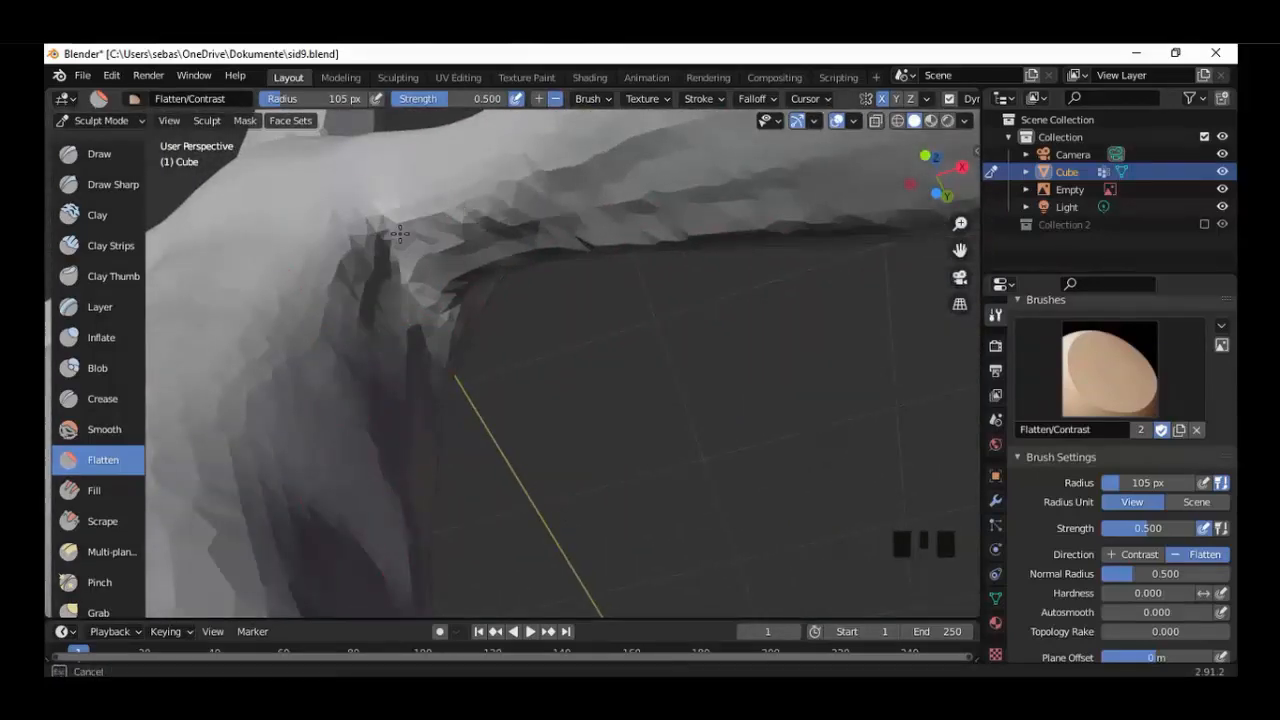
mouse_move(391, 484)
middle_mouse_down()
mouse_move(340, 574)
mouse_move(451, 349)
mouse_move(354, 403)
middle_mouse_up()
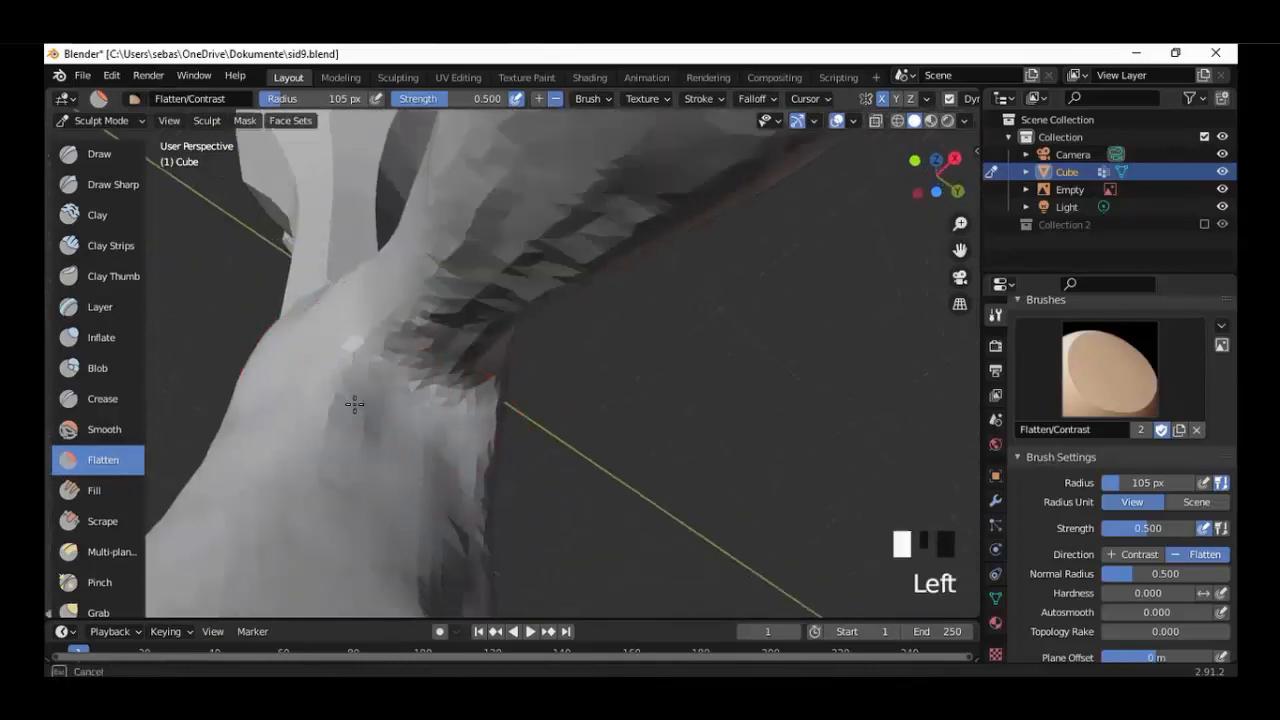
left_click_drag(354, 403, 473, 505)
middle_click_drag(475, 503, 420, 250)
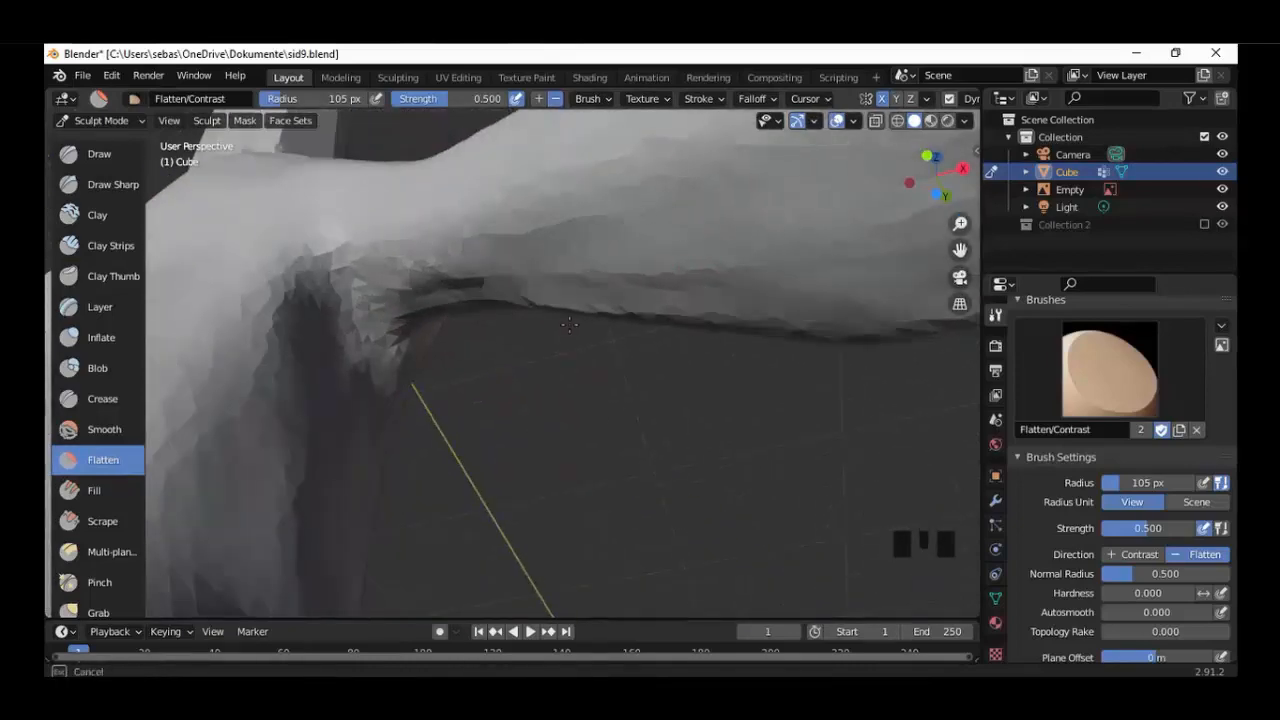
mouse_move(307, 328)
middle_mouse_down()
mouse_move(491, 400)
mouse_move(300, 497)
middle_mouse_up()
scroll(717, 217, "down", 5)
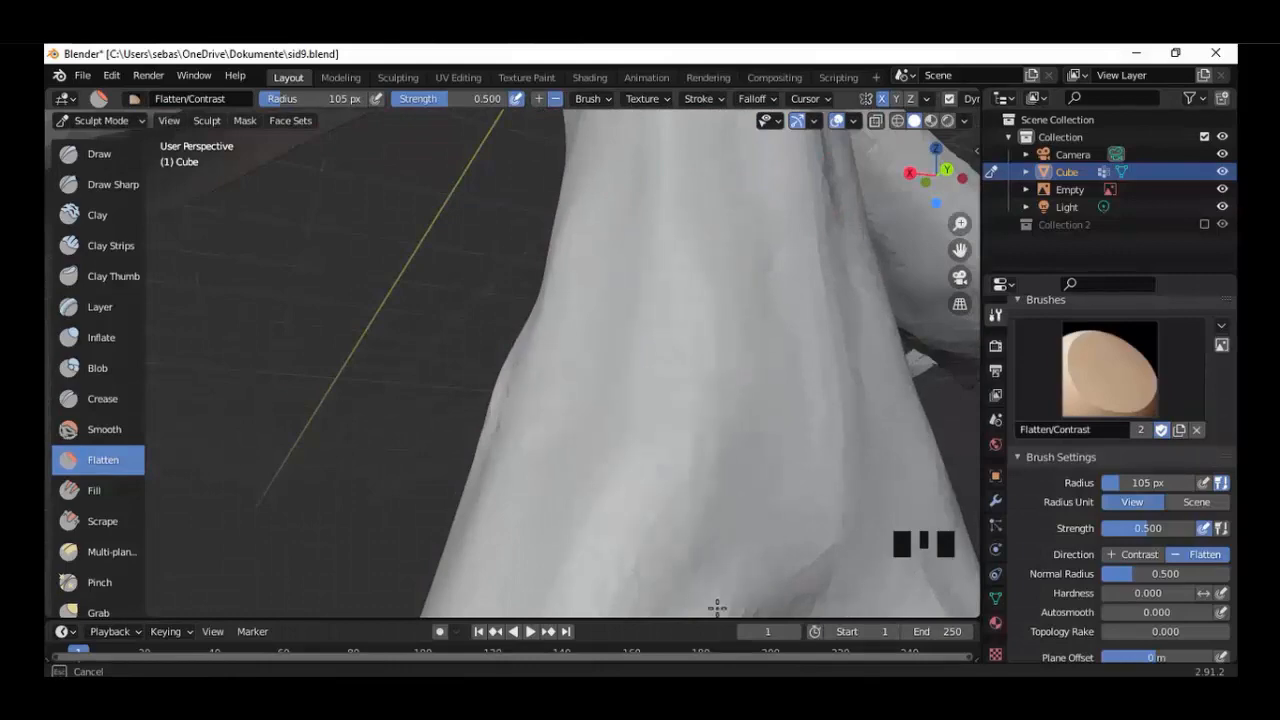
middle_click_drag(714, 606, 500, 471)
Flatten the forearm and hand from the bottom and back views.
scroll(566, 515, "down", 6)
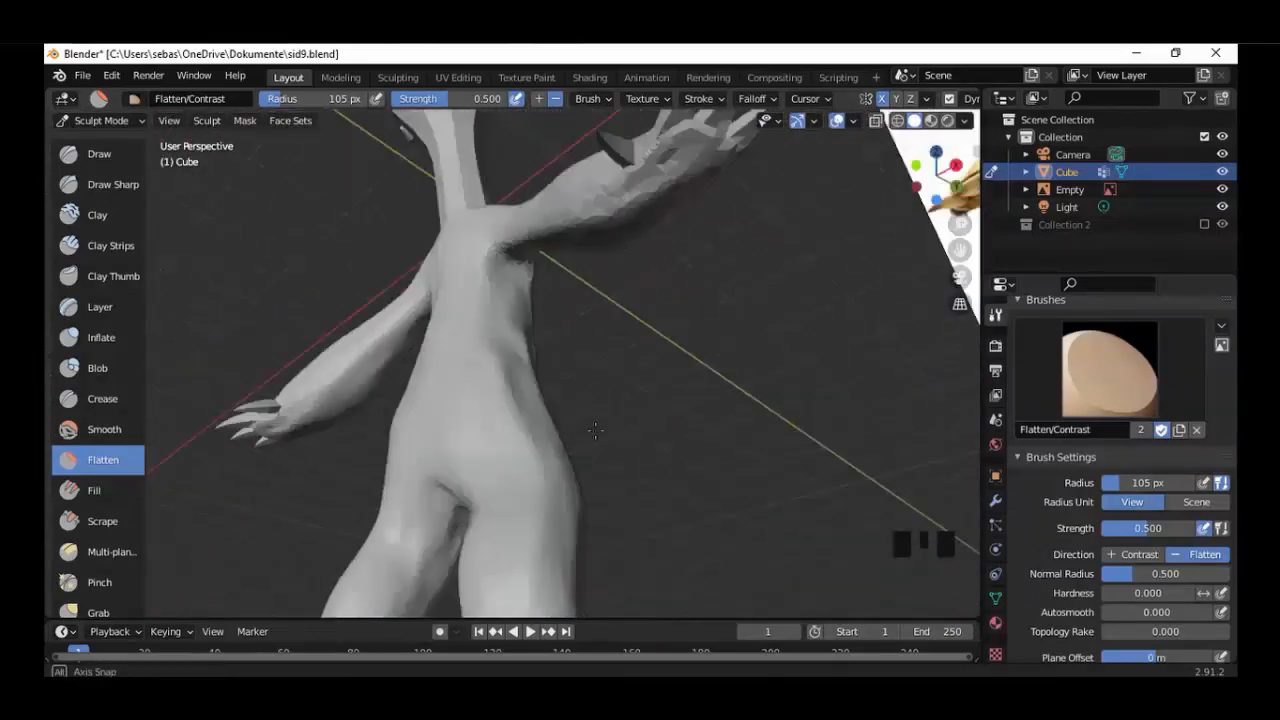
left_click(936, 203)
scroll(850, 250, "up", 6)
mouse_move(850, 240)
middle_mouse_down("shift")
mouse_move(734, 340)
mouse_move(684, 348)
middle_mouse_up("shift")
left_click_drag(684, 348, 436, 396)
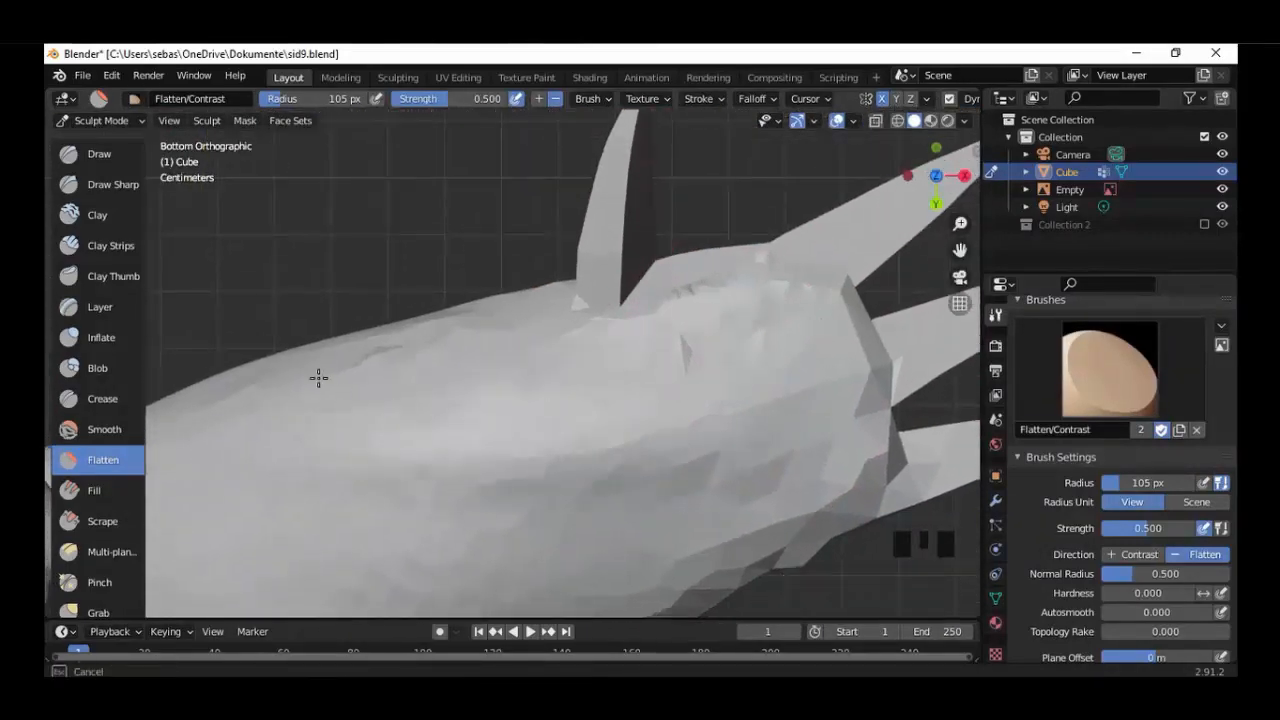
middle_click_drag(429, 451, 491, 423)
scroll(586, 429, "up", 3)
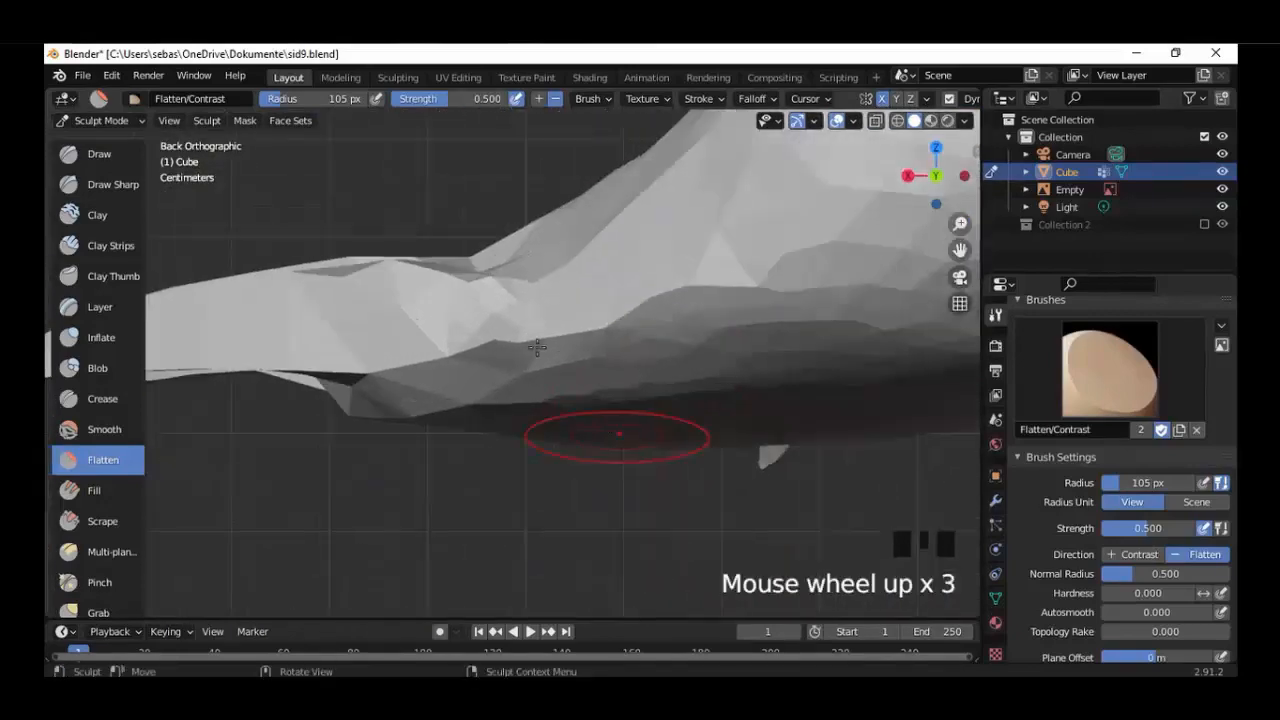
mouse_move(540, 305)
left_mouse_down()
mouse_move(543, 317)
mouse_move(380, 274)
mouse_move(640, 320)
left_mouse_up()
scroll(491, 375, "down", 12)
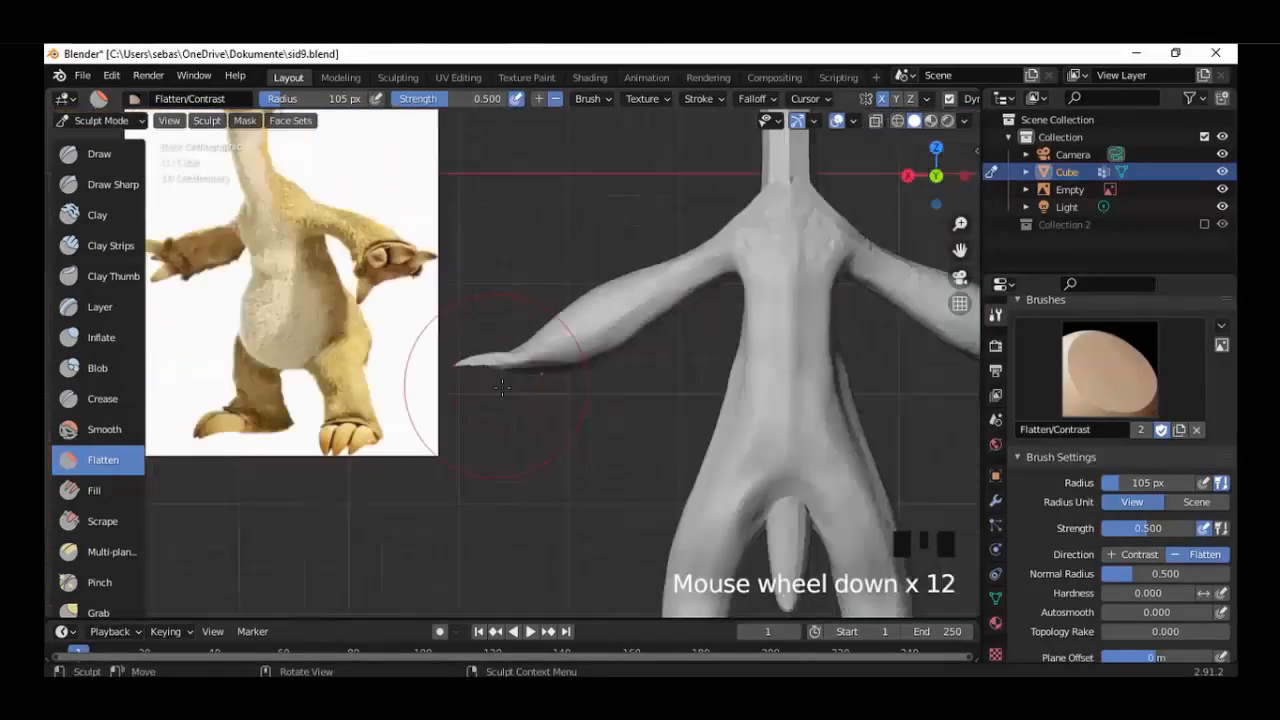
Flatten the shoulder and upper arm from behind and the front of the arm from the front view.
middle_click_drag(730, 303, 600, 398, "shift")
scroll(600, 398, "up", 4)
scroll(699, 371, "up", 1)
mouse_move(699, 371)
left_mouse_down()
mouse_move(680, 386)
mouse_move(836, 292)
left_mouse_up()
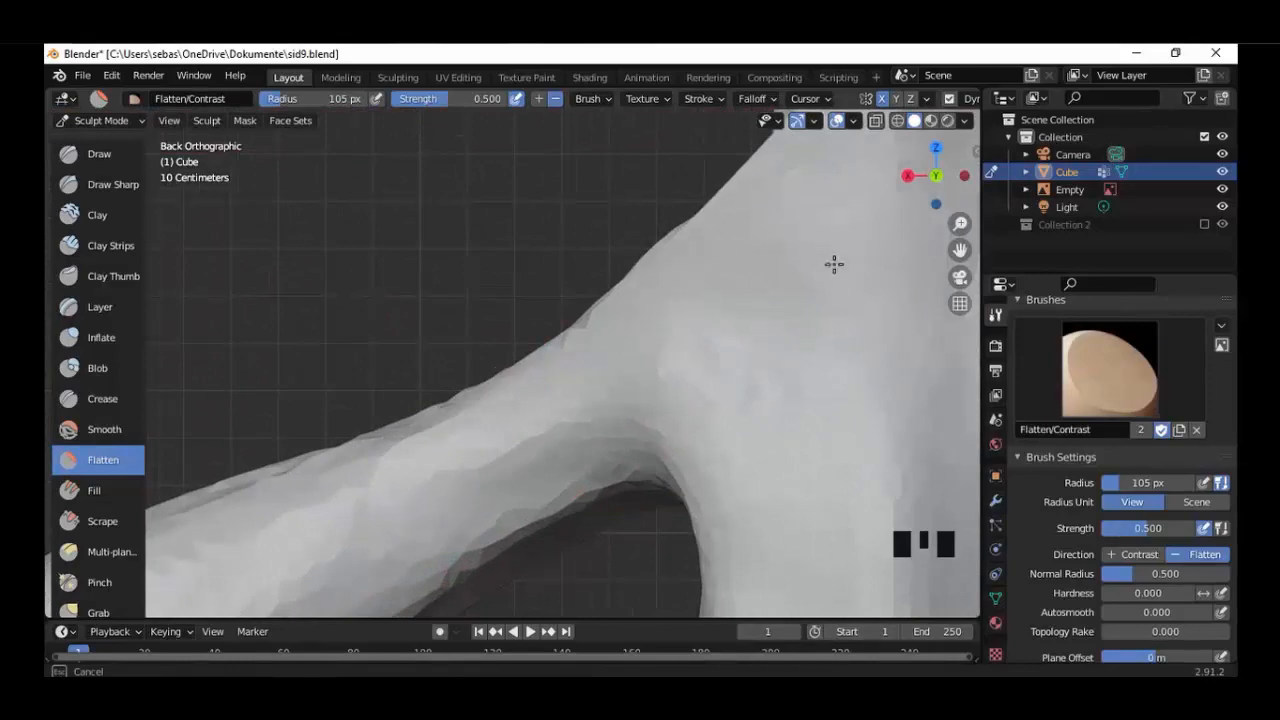
middle_click_drag(834, 264, 700, 434)
scroll(703, 334, "up", 4)
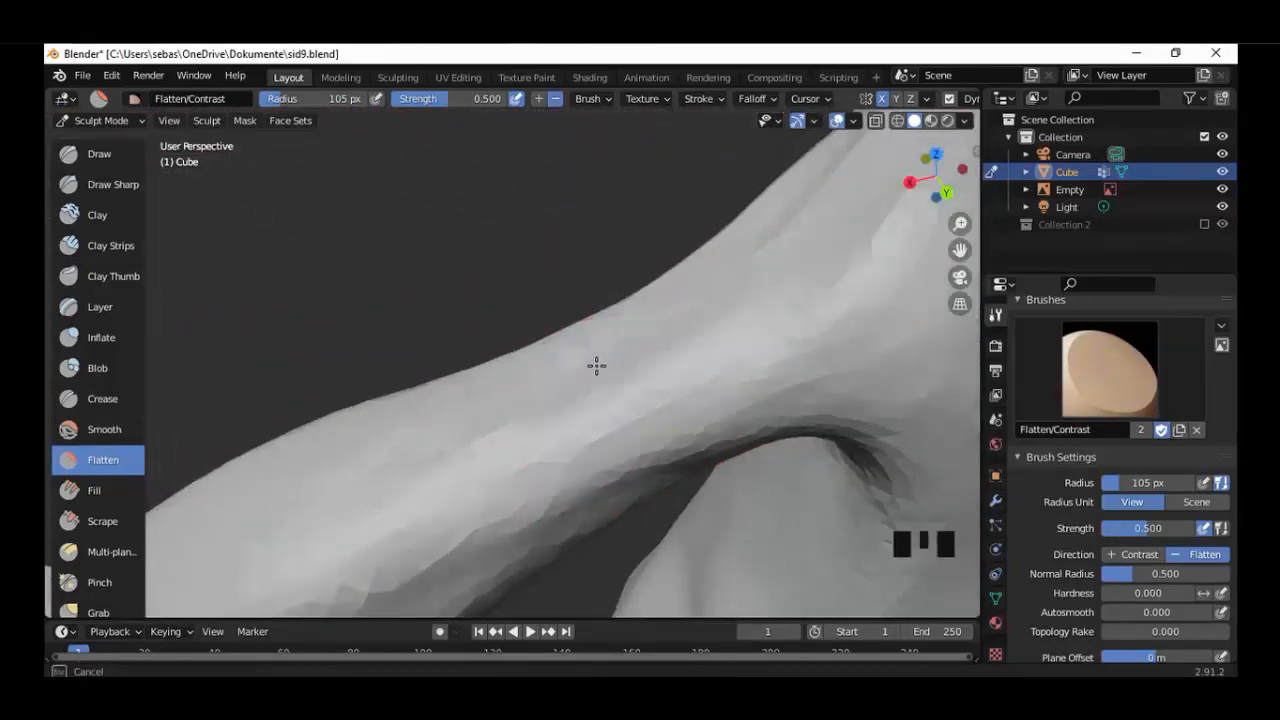
middle_click_drag(596, 366, 766, 277, "shift")
scroll(766, 277, "down", 4)
key("KP_1")
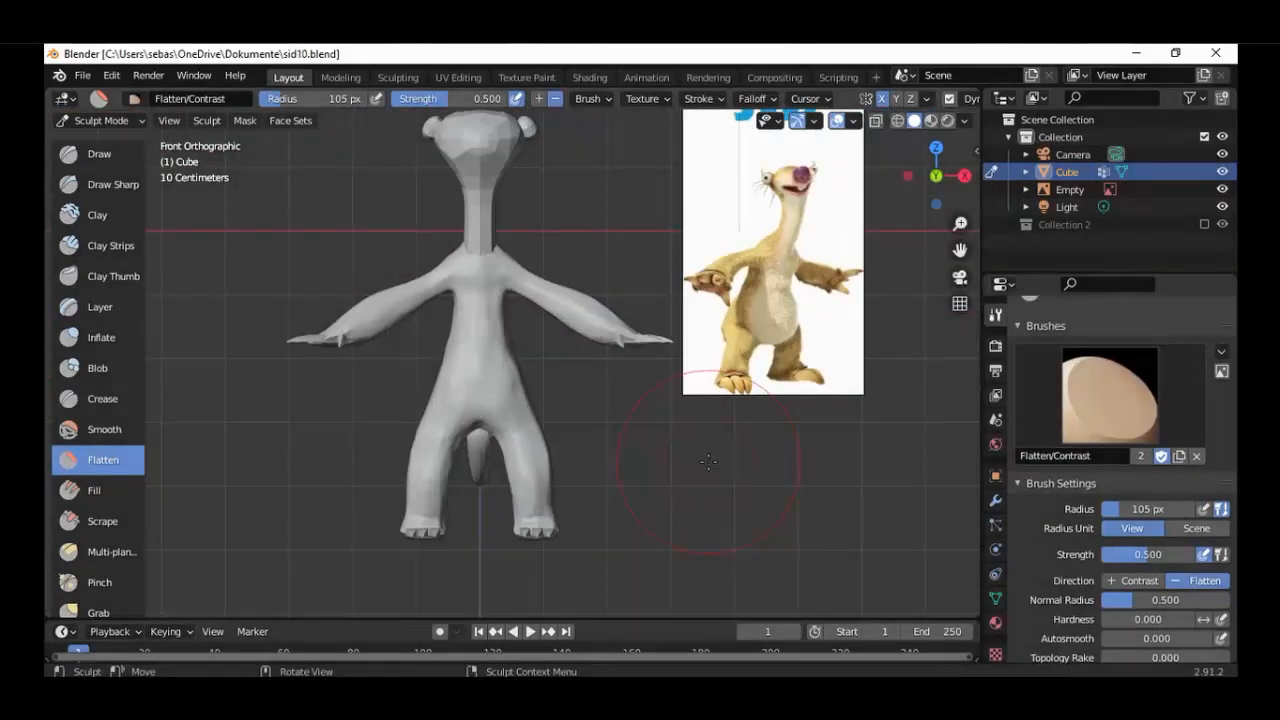
middle_click_drag(560, 440, 545, 458)
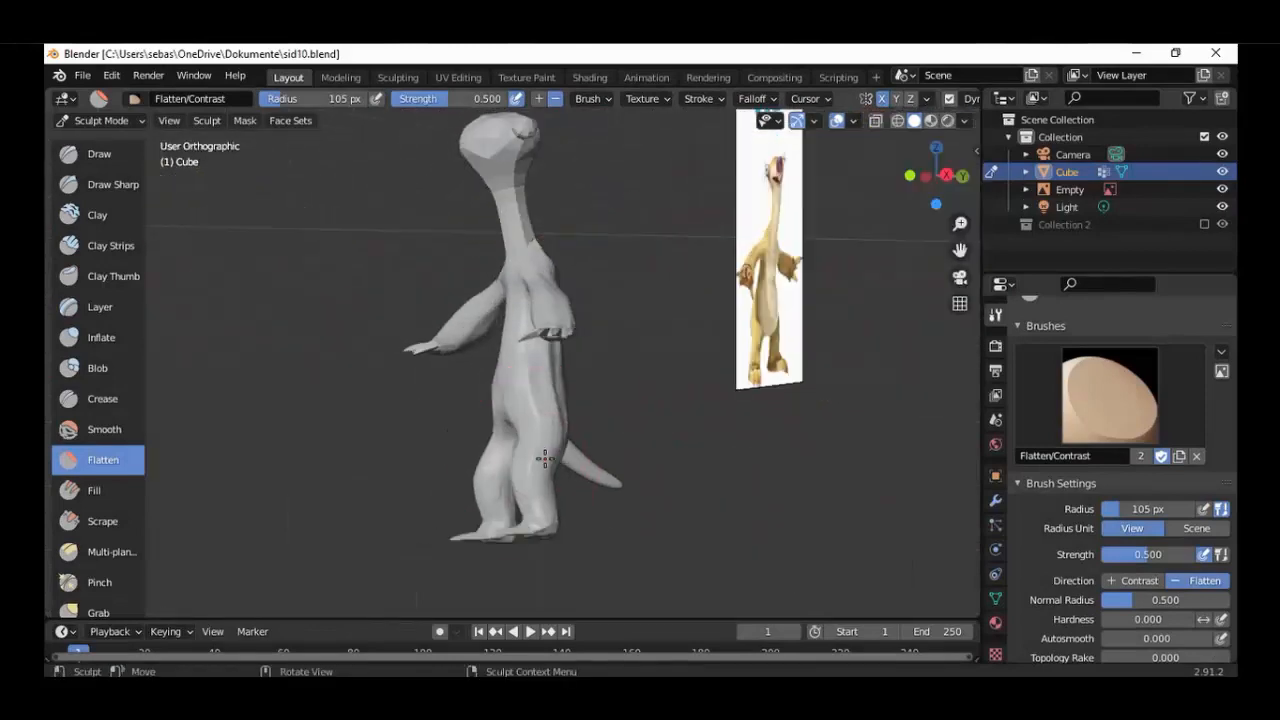
Build up the surface beside the tail's base using the Clay Strips brush with a radius of 50 px.
key("KP_3")
scroll(1056, 520, "down", 8)
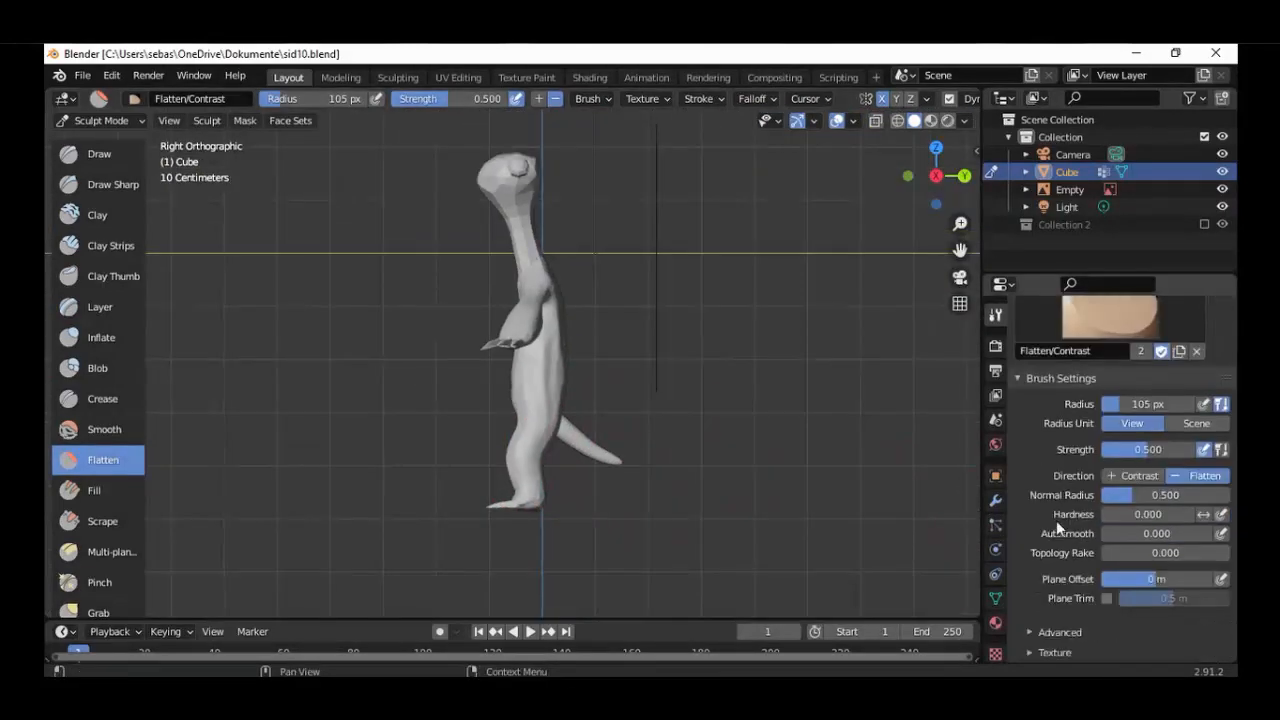
scroll(765, 468, "up", 3)
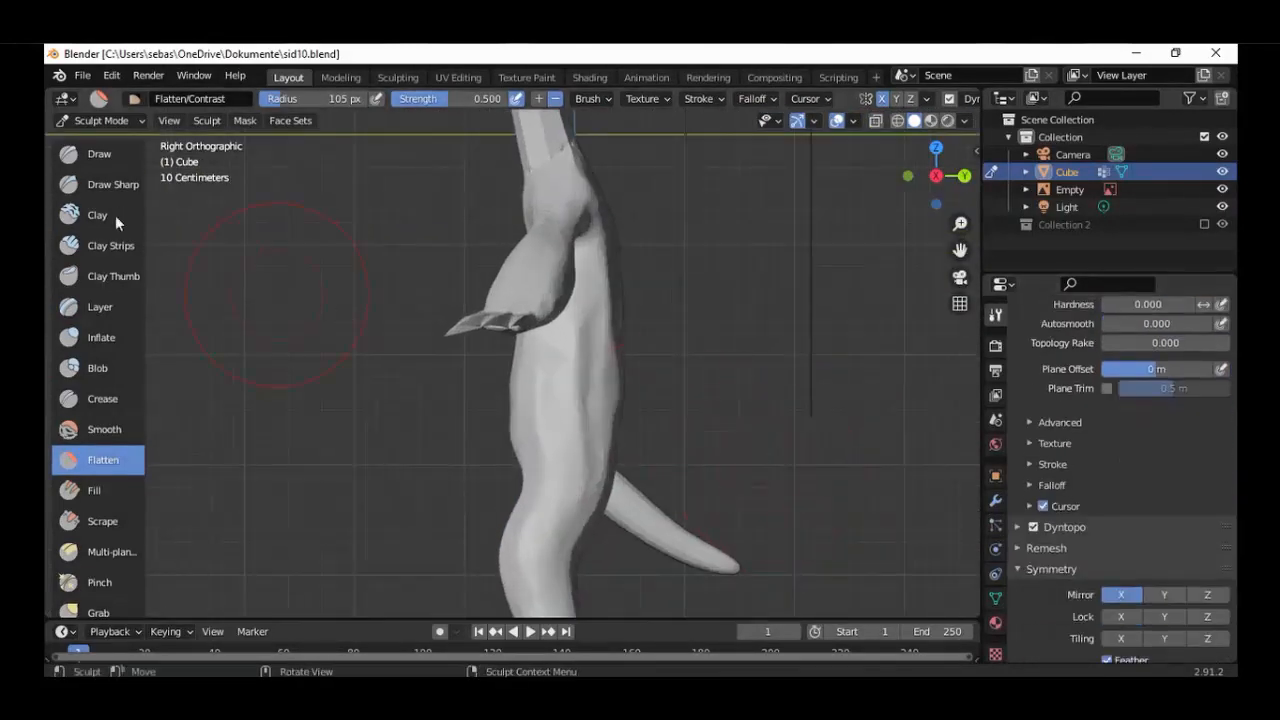
left_click(108, 246)
middle_click_drag(652, 500, 618, 428, "shift")
scroll(622, 450, "up", 3)
middle_click_drag(629, 474, 655, 403)
scroll(600, 368, "up", 5)
scroll(740, 372, "up", 4)
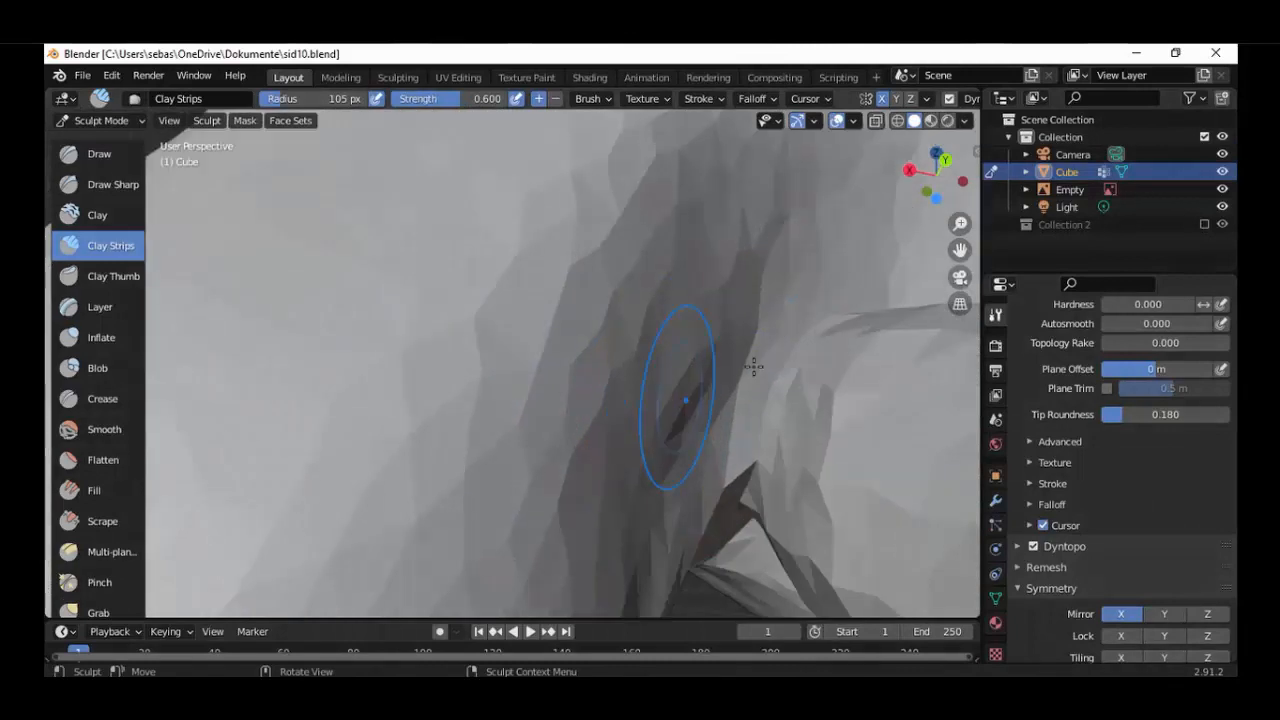
key("f")
left_click(767, 334)
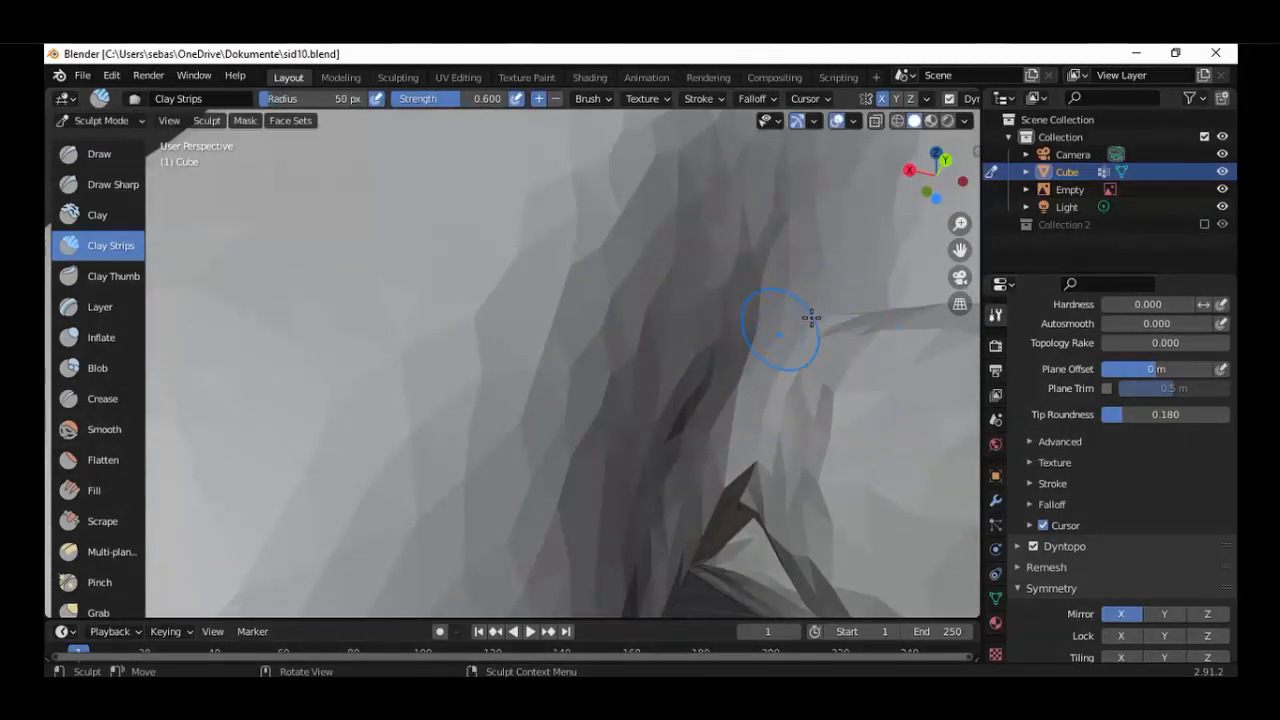
mouse_move(781, 353)
left_mouse_down()
mouse_move(748, 457)
mouse_move(837, 291)
mouse_move(817, 317)
left_mouse_up()
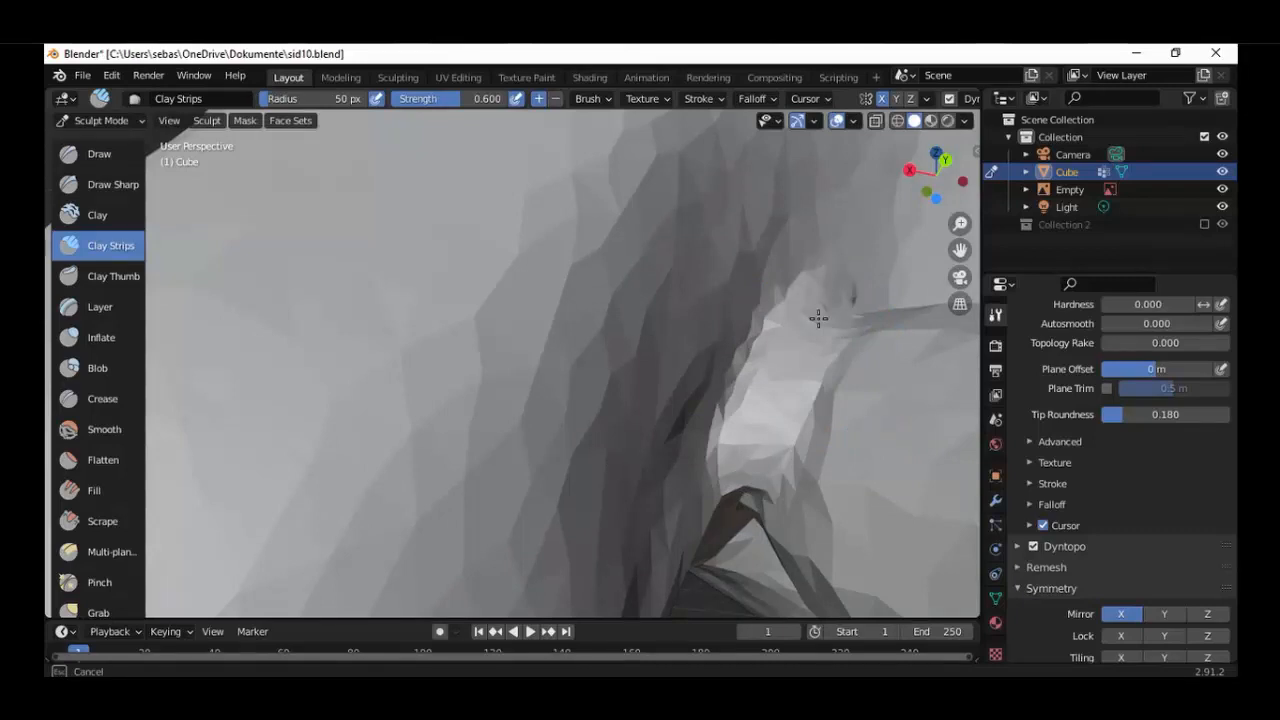
Build up clay along the seam where the tail joins the body with Clay Strips strokes.
mouse_move(817, 317)
middle_mouse_down()
mouse_move(826, 387)
mouse_move(706, 457)
mouse_move(719, 396)
mouse_move(857, 355)
mouse_move(831, 391)
mouse_move(734, 455)
mouse_move(634, 463)
mouse_move(736, 344)
mouse_move(800, 362)
mouse_move(792, 380)
mouse_move(813, 419)
mouse_move(706, 366)
mouse_move(552, 451)
mouse_move(502, 393)
middle_mouse_up()
scroll(725, 462, "up", 2)
scroll(503, 393, "up", 4)
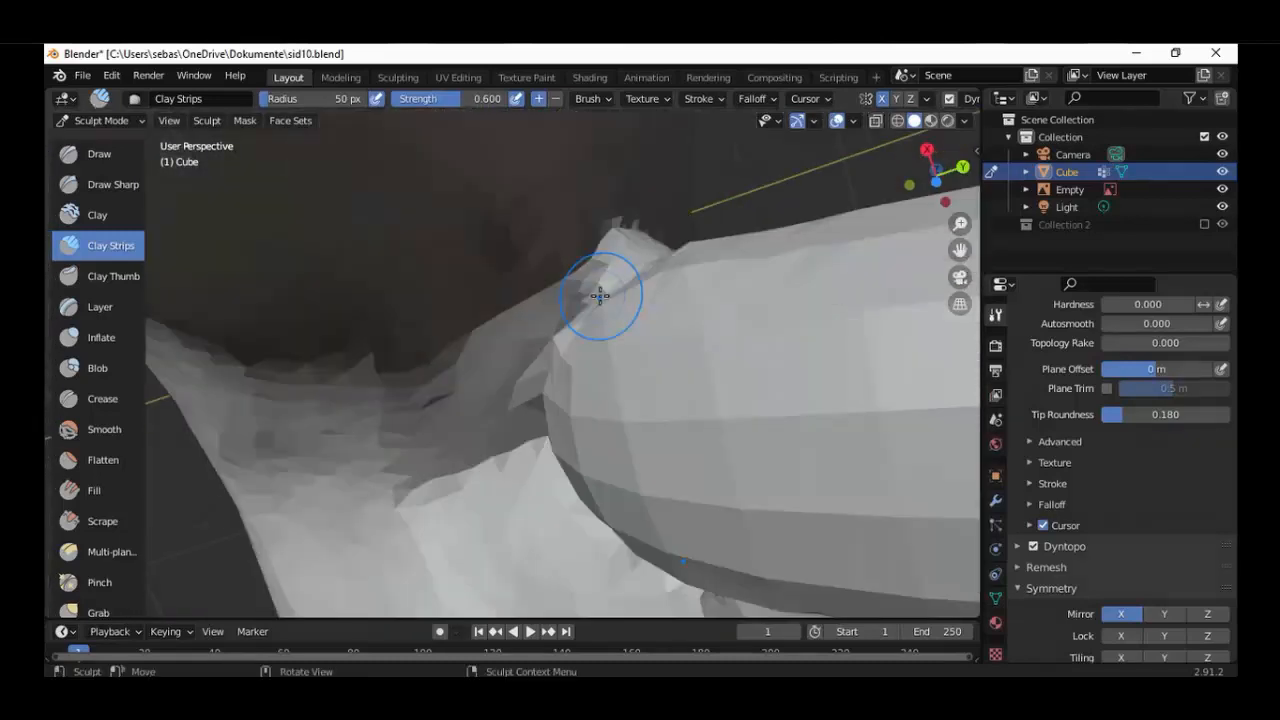
mouse_move(600, 295)
left_mouse_down()
mouse_move(524, 413)
mouse_move(542, 463)
mouse_move(534, 398)
left_mouse_up()
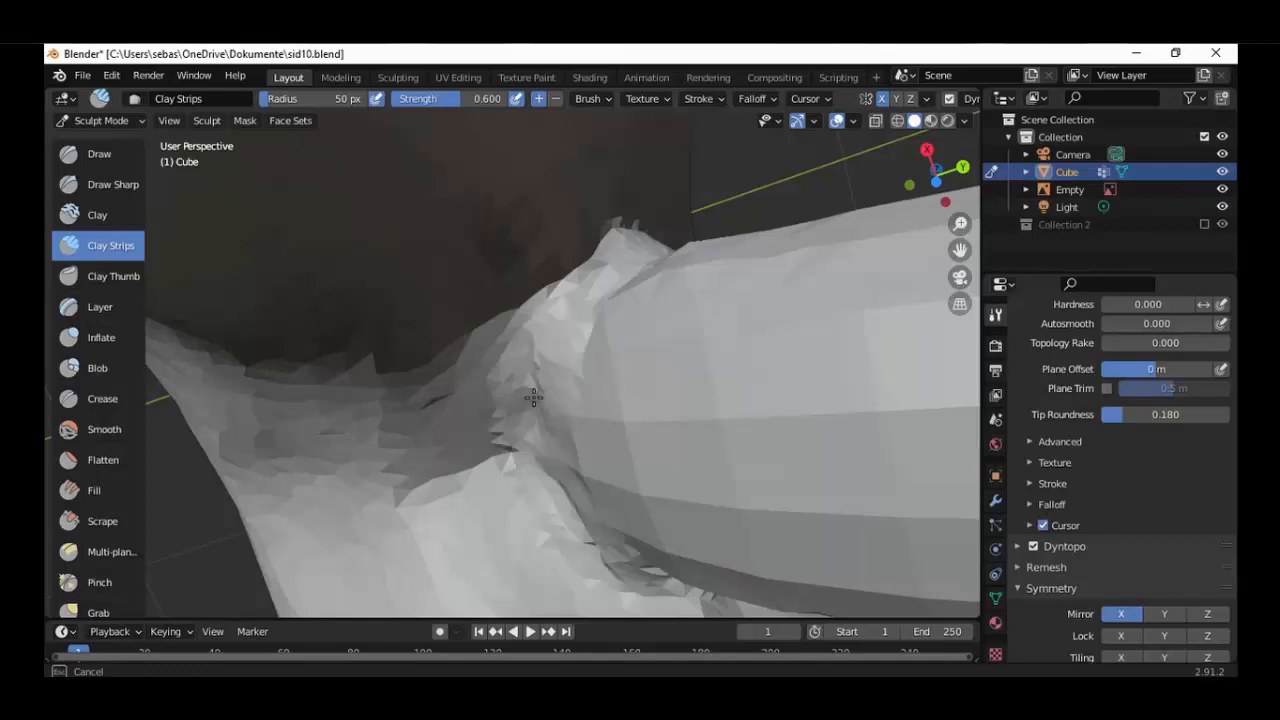
mouse_move(534, 398)
middle_mouse_down()
mouse_move(549, 400)
mouse_move(501, 485)
middle_mouse_up()
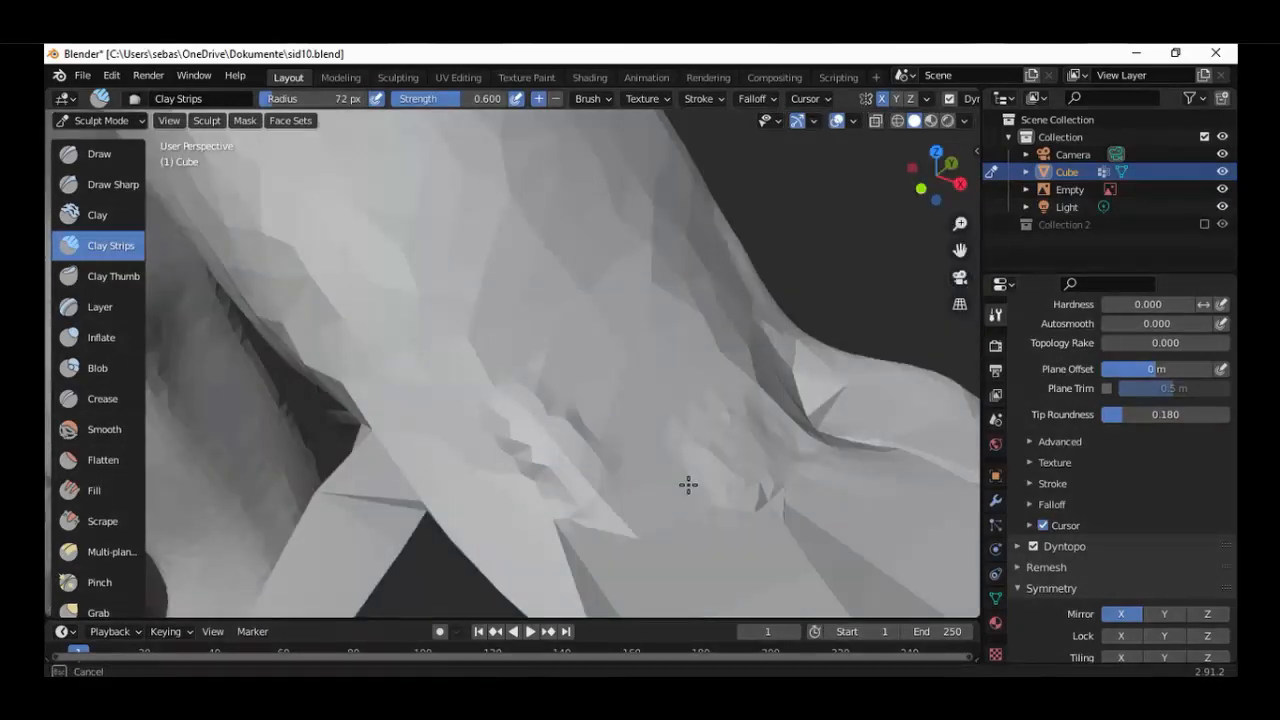
Build up the hand around the claw bases using Clay Strips with a radius of 72 px.
left_click_drag(688, 485, 704, 478)
mouse_move(704, 478)
middle_mouse_down()
mouse_move(672, 445)
mouse_move(626, 440)
middle_mouse_up()
scroll(492, 307, "down", 2)
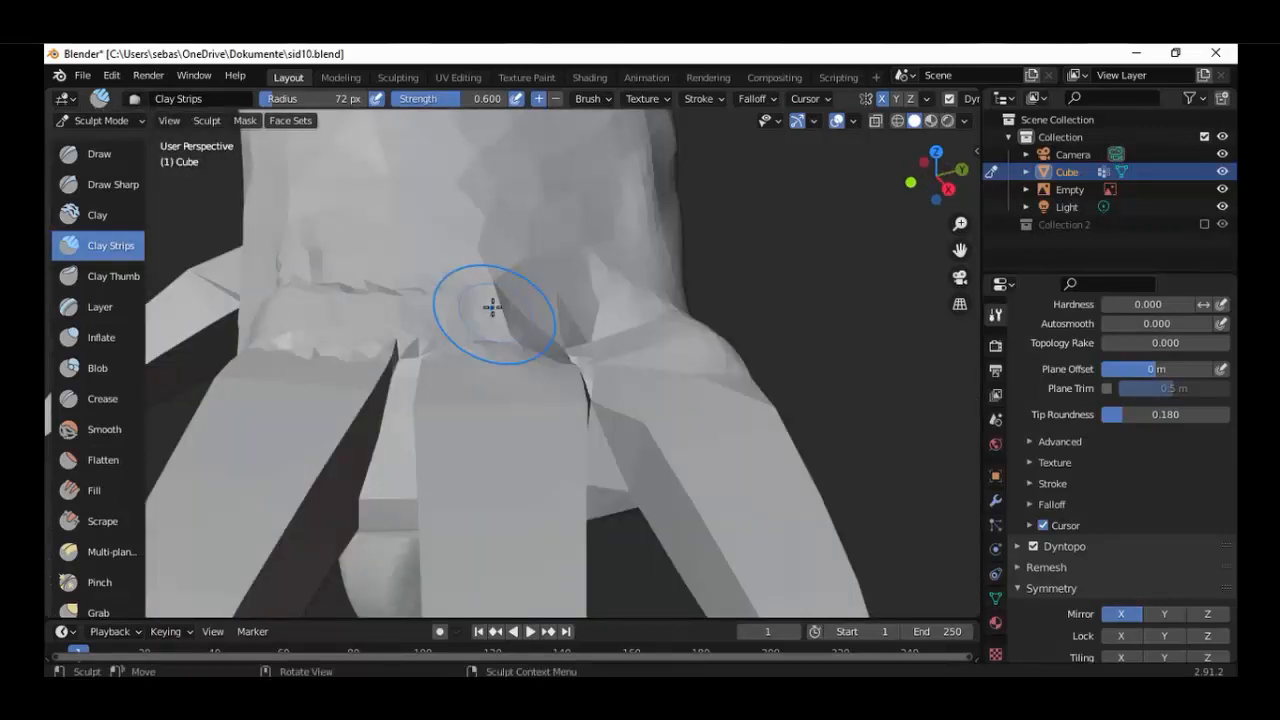
mouse_move(492, 307)
left_mouse_down()
mouse_move(650, 302)
mouse_move(583, 313)
mouse_move(331, 302)
mouse_move(360, 312)
left_mouse_up()
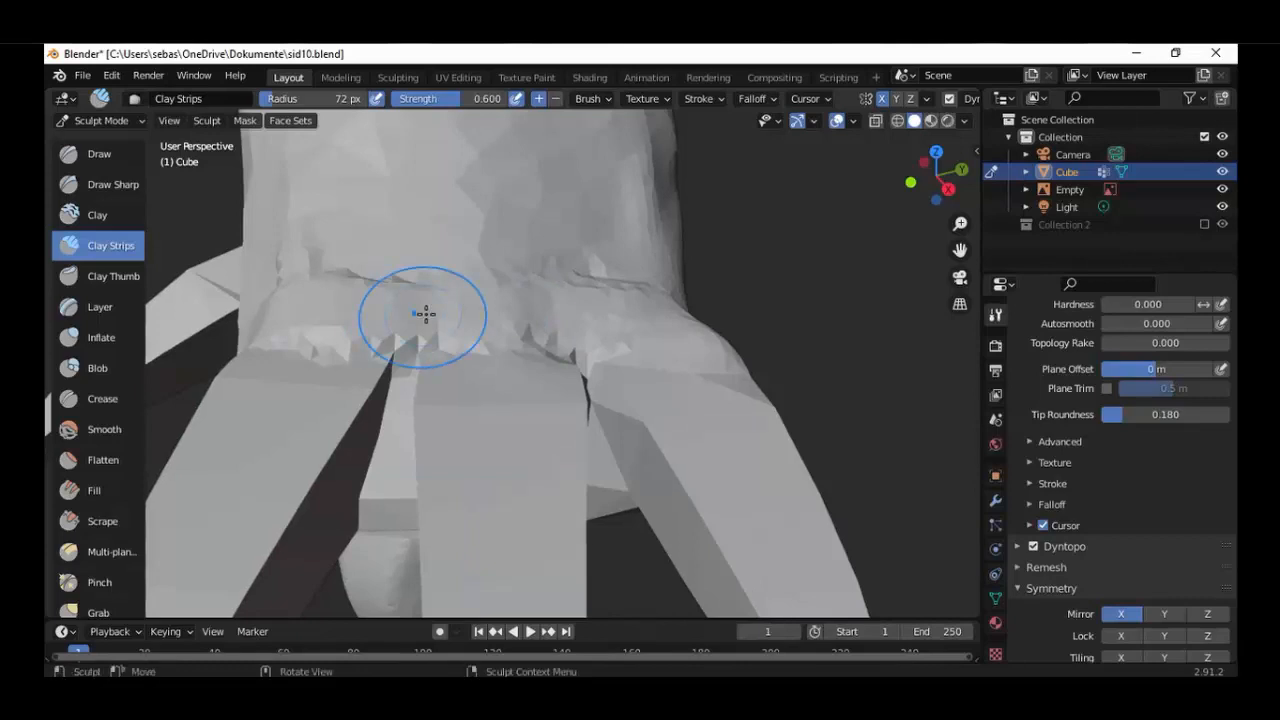
mouse_move(523, 309)
middle_mouse_down()
mouse_move(474, 317)
mouse_move(578, 330)
middle_mouse_up()
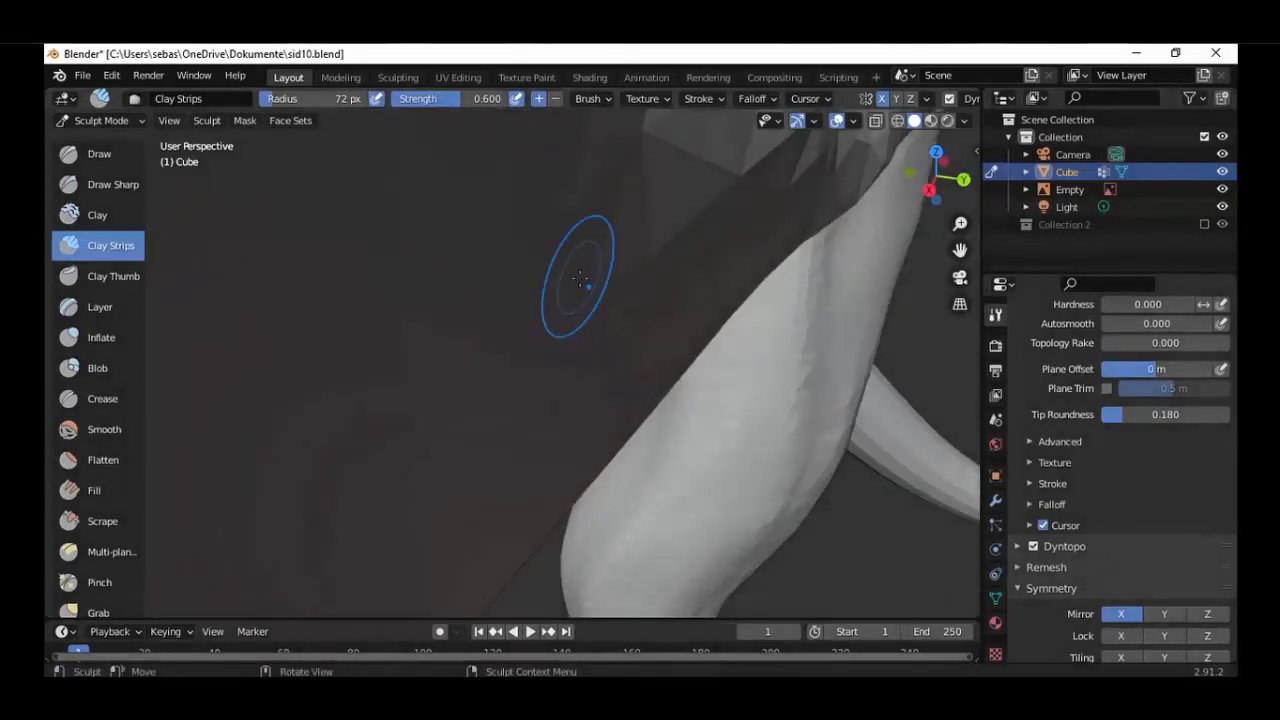
Even out the built-up surface around the claw bases with the Flatten brush.
scroll(579, 279, "down", 3)
mouse_move(561, 305)
left_mouse_down()
mouse_move(556, 314)
mouse_move(574, 281)
mouse_move(509, 220)
left_mouse_up()
mouse_move(509, 220)
middle_mouse_down()
mouse_move(666, 217)
mouse_move(740, 271)
mouse_move(689, 274)
mouse_move(709, 276)
mouse_move(663, 294)
mouse_move(516, 443)
mouse_move(560, 329)
mouse_move(600, 350)
mouse_move(630, 340)
mouse_move(655, 365)
mouse_move(634, 423)
mouse_move(606, 357)
mouse_move(665, 362)
mouse_move(608, 390)
mouse_move(737, 552)
mouse_move(586, 426)
mouse_move(688, 438)
middle_mouse_up()
left_click(103, 460)
mouse_move(809, 388)
middle_mouse_down()
mouse_move(580, 423)
mouse_move(406, 409)
mouse_move(600, 390)
mouse_move(448, 400)
mouse_move(470, 317)
middle_mouse_up()
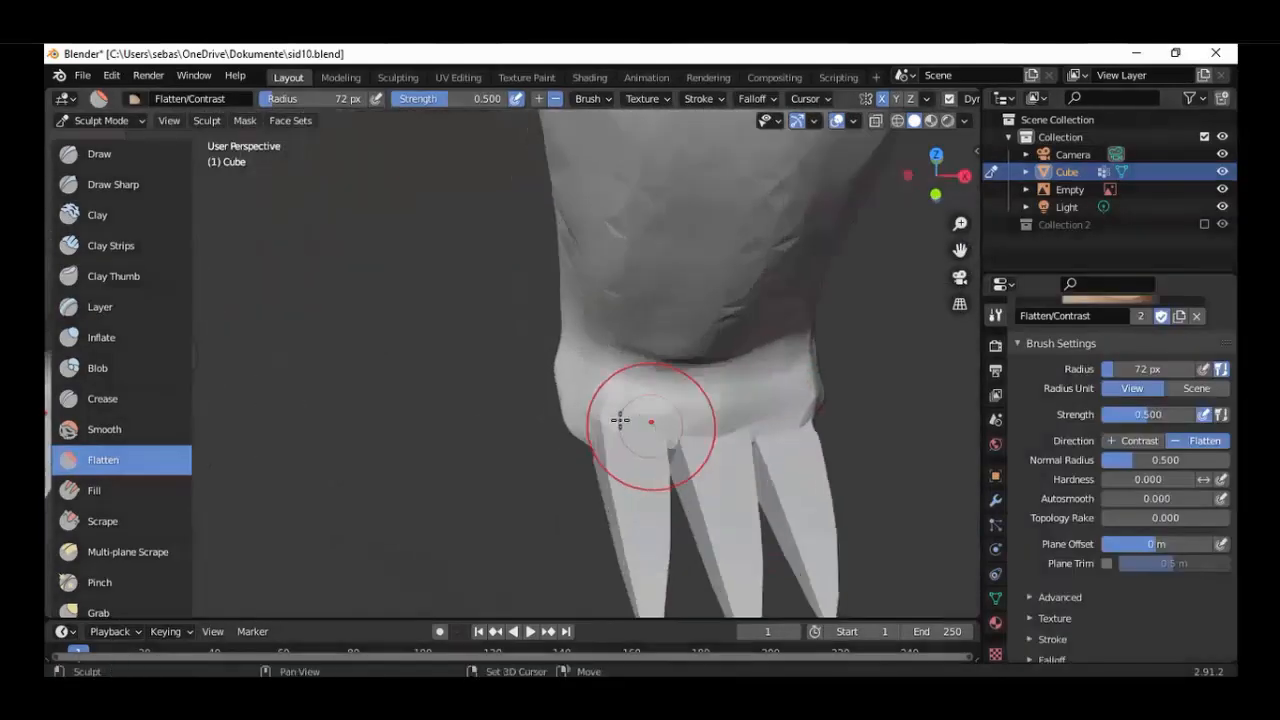
Build up the foot's front edge where the claws attach, using the Clay and Clay Strips brushes.
key("c")
mouse_move(620, 420)
middle_mouse_down()
mouse_move(614, 486)
mouse_move(929, 457)
mouse_move(628, 478)
mouse_move(635, 520)
mouse_move(514, 411)
mouse_move(571, 406)
mouse_move(490, 445)
middle_mouse_up()
scroll(635, 520, "up", 3)
key("shift+t")
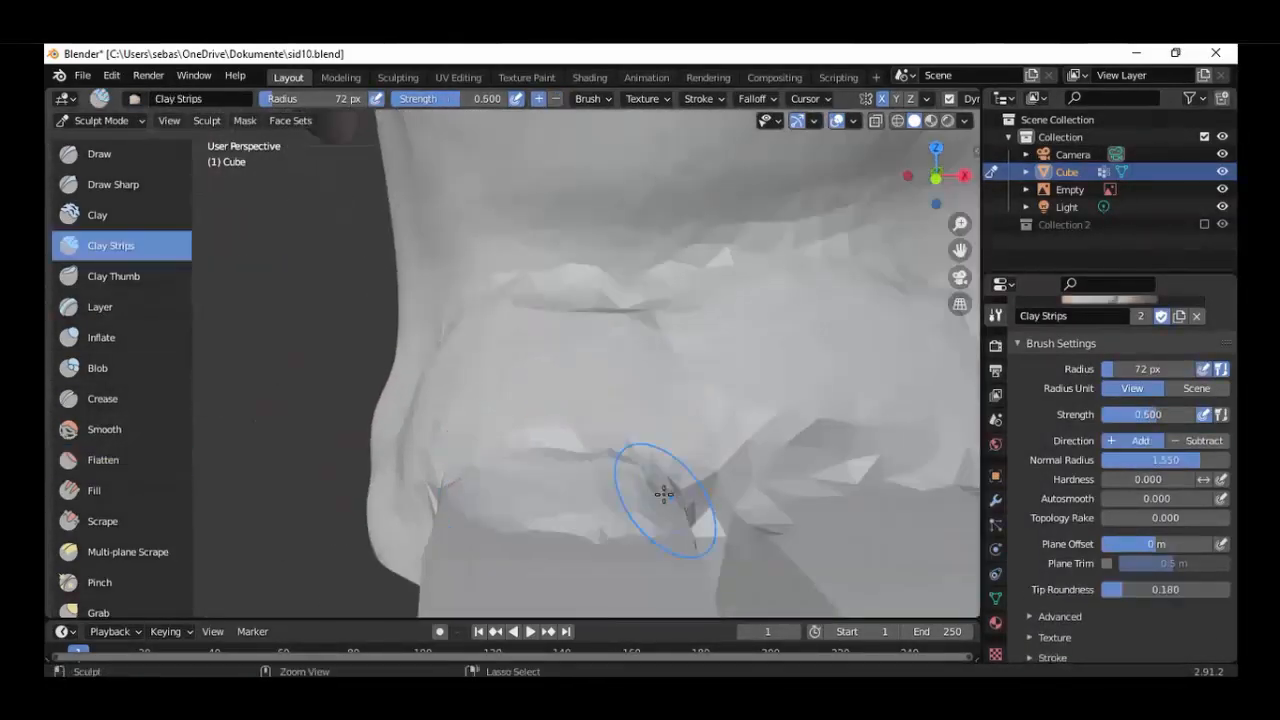
key("shift+t")
mouse_move(483, 457)
middle_mouse_down()
mouse_move(709, 480)
mouse_move(862, 421)
mouse_move(657, 420)
mouse_move(634, 323)
mouse_move(566, 391)
mouse_move(255, 250)
middle_mouse_up()
Round out the top of the foot above the claws with the Clay brush.
left_click(97, 215)
mouse_move(560, 300)
middle_mouse_down()
mouse_move(720, 277)
mouse_move(480, 403)
mouse_move(800, 371)
mouse_move(697, 432)
mouse_move(463, 363)
mouse_move(437, 288)
middle_mouse_up()
key("shift+t")
scroll(577, 296, "down", 5)
key("c")
scroll(628, 271, "up", 5)
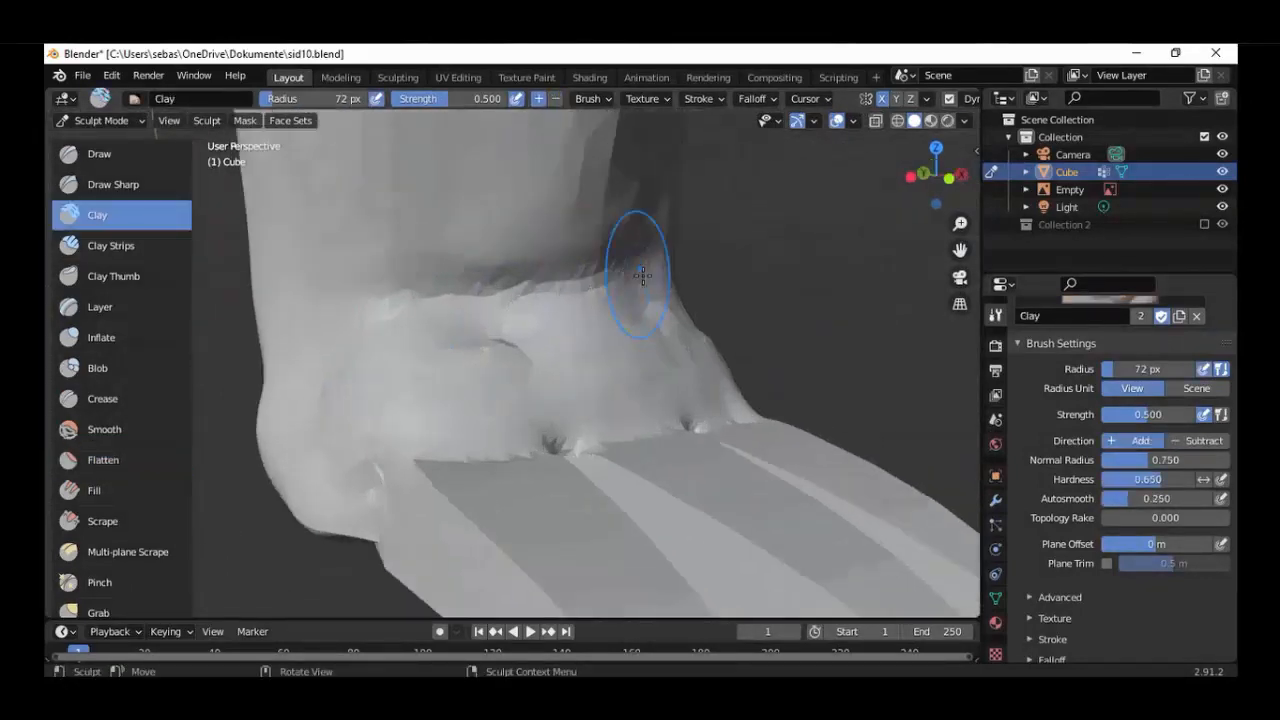
scroll(628, 271, "down", 5)
scroll(360, 399, "up", 5)
middle_click_drag(360, 399, 700, 403)
scroll(700, 403, "down", 5)
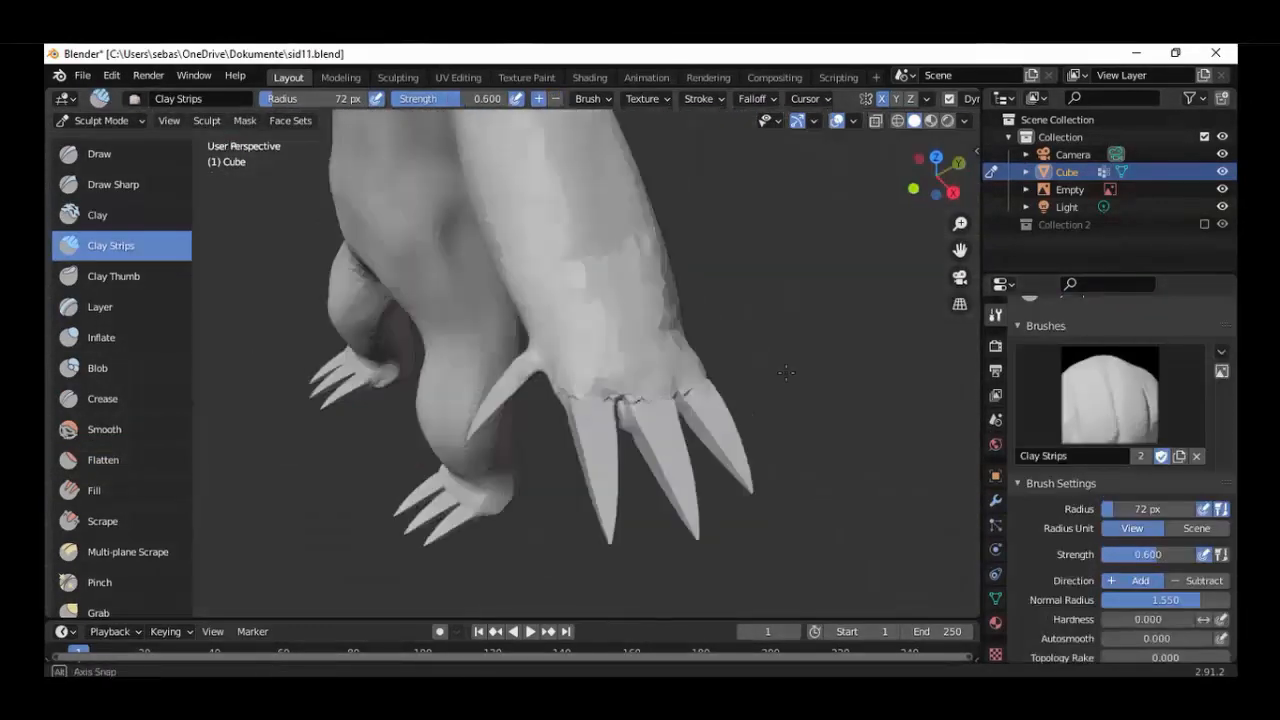
Flatten the back of the hand and the rough joints between the claws.
scroll(543, 392, "up", 4)
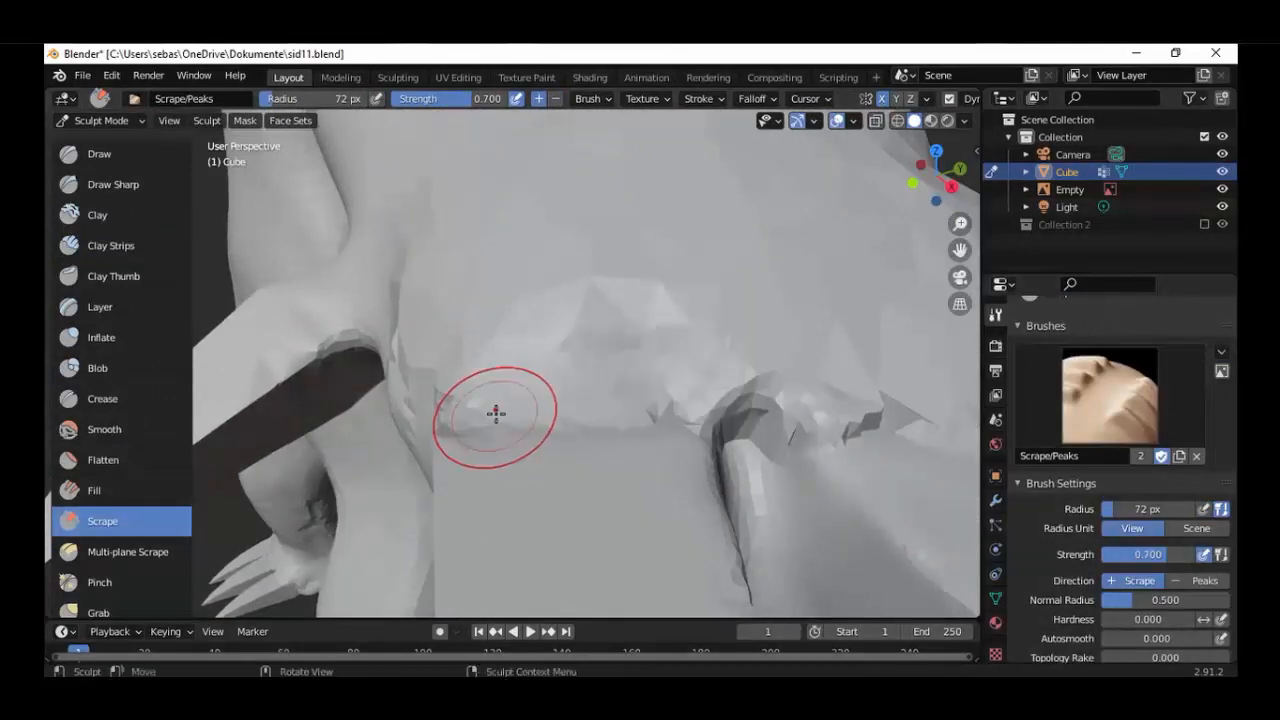
left_click(103, 460)
middle_click_drag(608, 397, 694, 450)
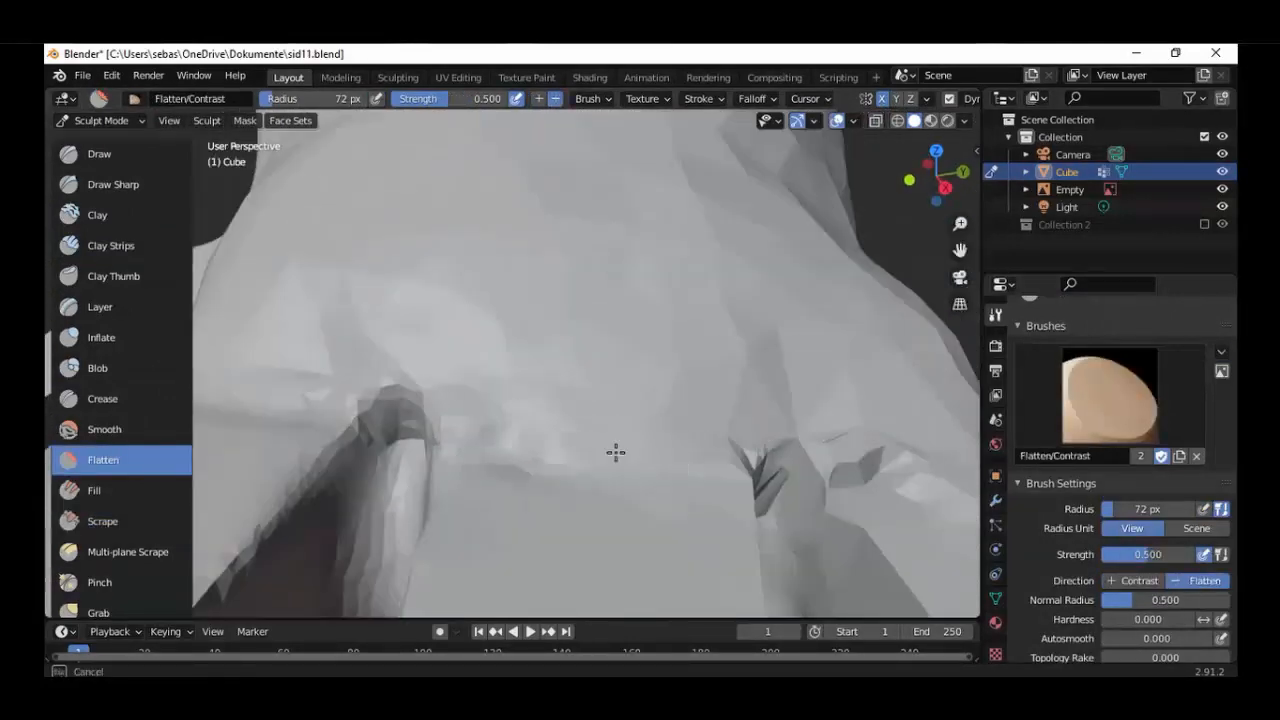
middle_click_drag(616, 452, 520, 443)
left_click_drag(520, 443, 483, 354)
scroll(483, 354, "down", 3)
mouse_move(483, 354)
middle_mouse_down()
mouse_move(591, 386)
mouse_move(690, 307)
mouse_move(600, 311)
mouse_move(666, 320)
mouse_move(560, 330)
middle_mouse_up()
scroll(600, 311, "up", 3)
scroll(666, 320, "down", 5)
scroll(560, 330, "up", 4)
Add Clay Strips strokes around the hand where the claws emerge.
left_click(111, 246)
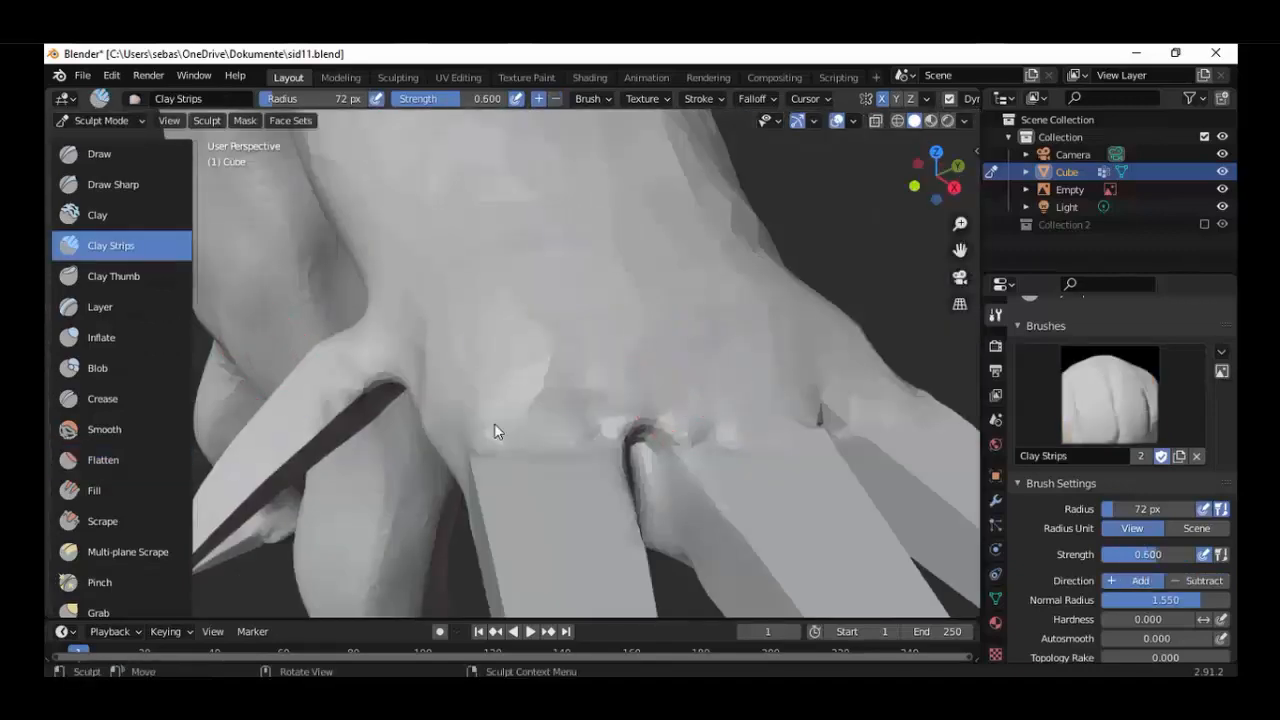
middle_click_drag(866, 358, 600, 480)
left_click_drag(600, 480, 629, 463)
mouse_move(629, 463)
middle_mouse_down()
mouse_move(514, 423)
mouse_move(400, 330)
middle_mouse_up()
scroll(514, 423, "up", 3)
mouse_move(192, 314)
left_mouse_down()
mouse_move(705, 314)
mouse_move(198, 314)
left_mouse_up()
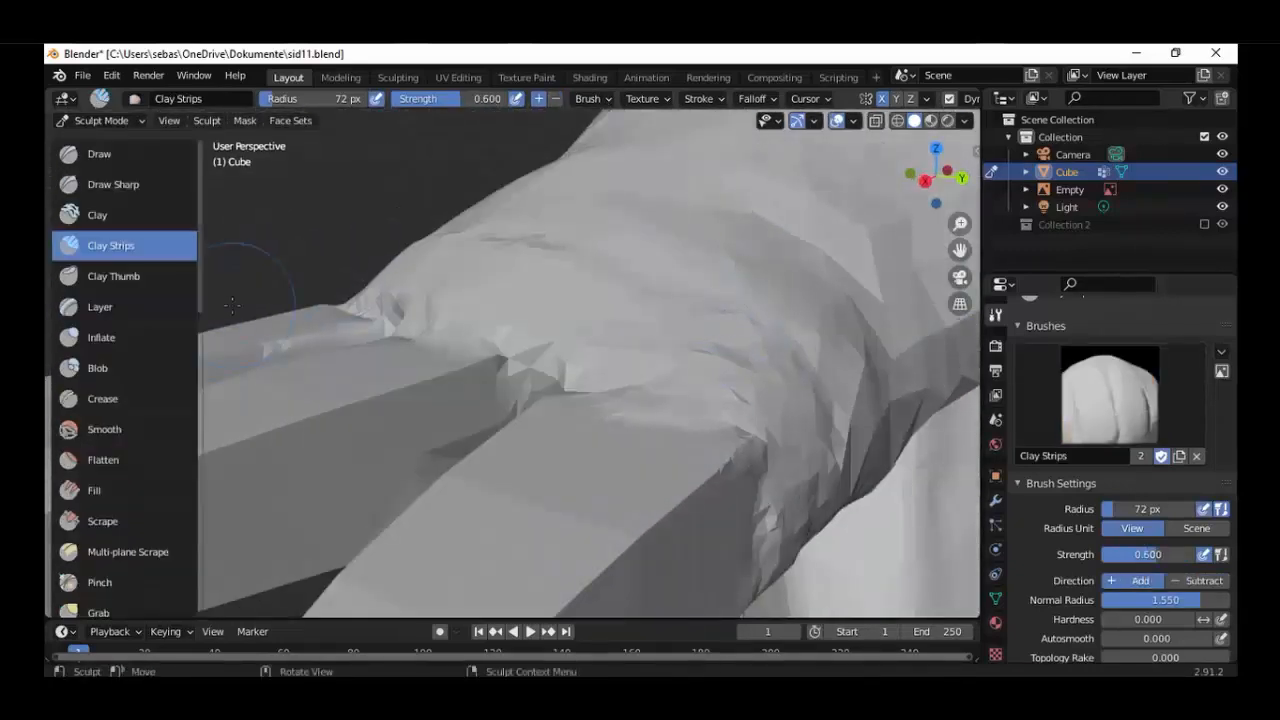
Flatten the new clay strips along the knuckles and between the hand's claws.
left_click(103, 460)
middle_click_drag(870, 277, 529, 379)
middle_click_drag(704, 347, 740, 399)
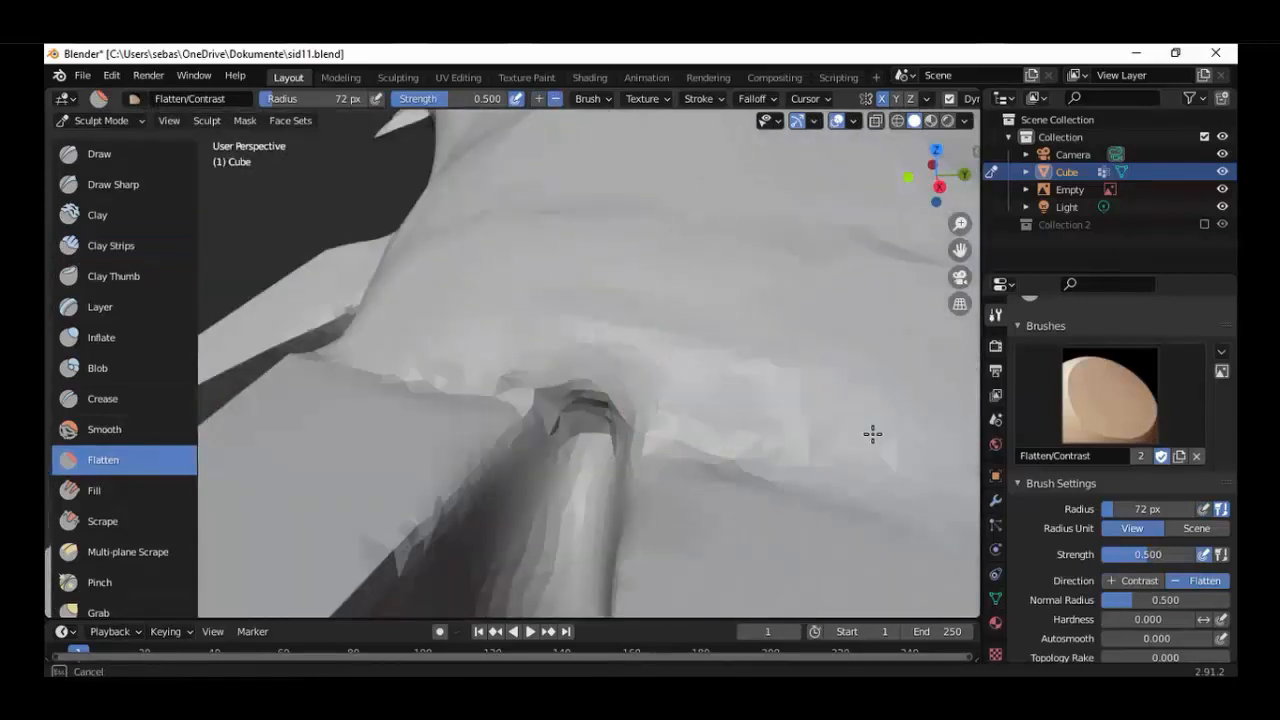
scroll(560, 433, "down", 4)
middle_click_drag(560, 433, 634, 429)
scroll(636, 428, "up", 4)
Fill out the hand beside the claw gap with Clay brush strokes.
key("c")
scroll(640, 423, "down", 6)
mouse_move(548, 445)
middle_mouse_down()
mouse_move(606, 451)
mouse_move(510, 430)
middle_mouse_up()
scroll(612, 428, "up", 8)
scroll(636, 417, "down", 6)
scroll(768, 231, "up", 7)
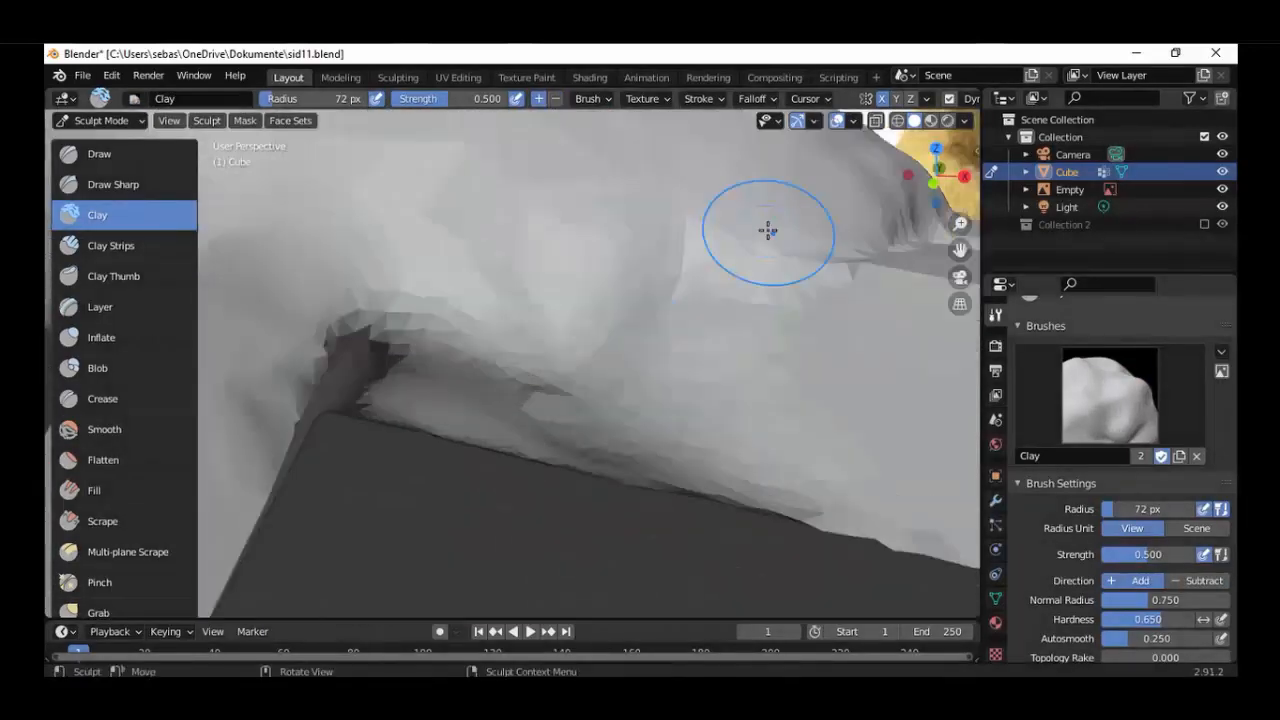
Flatten the hand's surface from the claw bases back towards the wrist.
scroll(753, 249, "down", 6)
left_click(103, 460)
mouse_move(340, 362)
middle_mouse_down()
mouse_move(226, 366)
mouse_move(400, 370)
middle_mouse_up()
scroll(400, 350, "up", 6)
left_click_drag(430, 318, 387, 302)
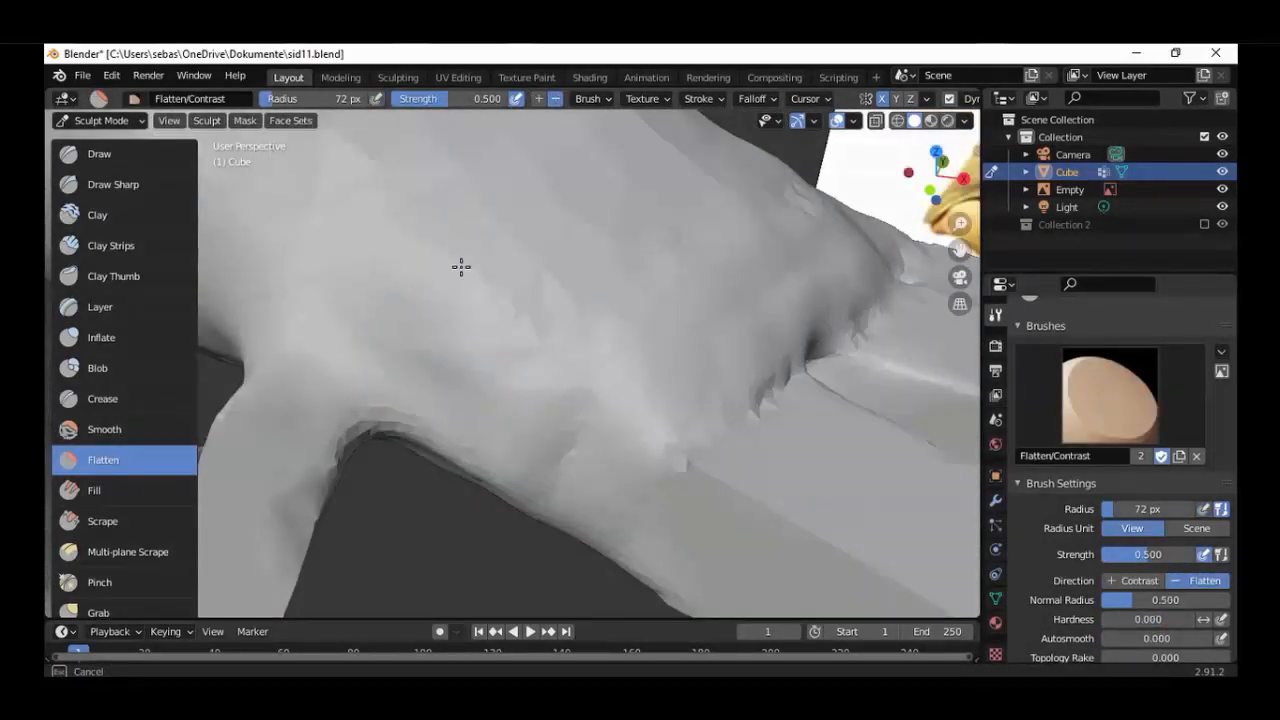
scroll(552, 478, "down", 6)
middle_click_drag(552, 470, 610, 420)
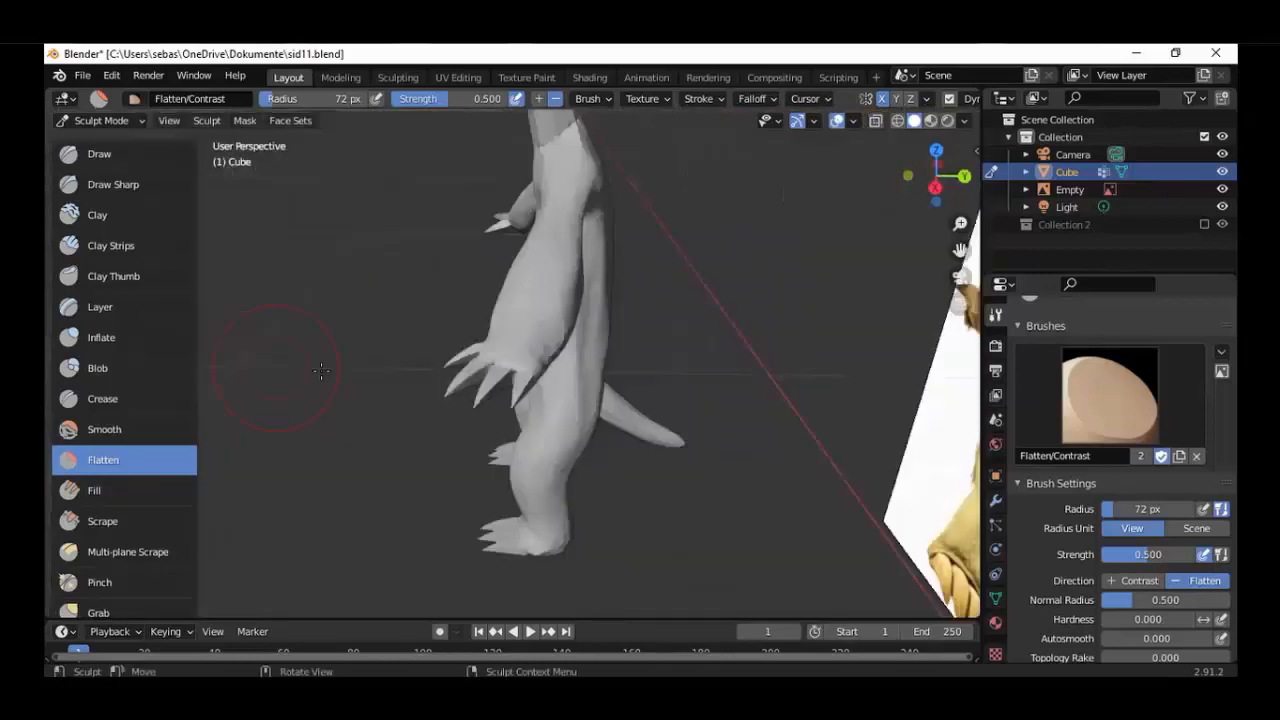
Add clay to the hand with the Clay brush and soften the surface with the Smooth brush.
scroll(614, 408, "up", 7)
key("c")
left_click_drag(610, 406, 622, 425)
mouse_move(622, 425)
middle_mouse_down()
mouse_move(708, 360)
mouse_move(560, 330)
middle_mouse_up()
left_click(104, 429)
left_click_drag(450, 300, 463, 280)
mouse_move(463, 280)
middle_mouse_down()
mouse_move(560, 400)
mouse_move(652, 410)
mouse_move(632, 424)
mouse_move(614, 400)
mouse_move(450, 385)
middle_mouse_up()
scroll(580, 400, "down", 6)
scroll(450, 370, "up", 6)
Thicken the hand and the underside of the forearm using the Clay and Clay Strips brushes.
left_click(126, 210)
mouse_move(540, 350)
middle_mouse_down()
mouse_move(595, 367)
mouse_move(491, 363)
mouse_move(686, 306)
mouse_move(700, 280)
middle_mouse_up()
scroll(491, 363, "down", 5)
scroll(700, 280, "up", 3)
left_click(136, 246)
mouse_move(480, 320)
middle_mouse_down()
mouse_move(665, 301)
mouse_move(729, 314)
mouse_move(666, 294)
mouse_move(477, 332)
mouse_move(498, 342)
middle_mouse_up()
left_click_drag(460, 345, 500, 345)
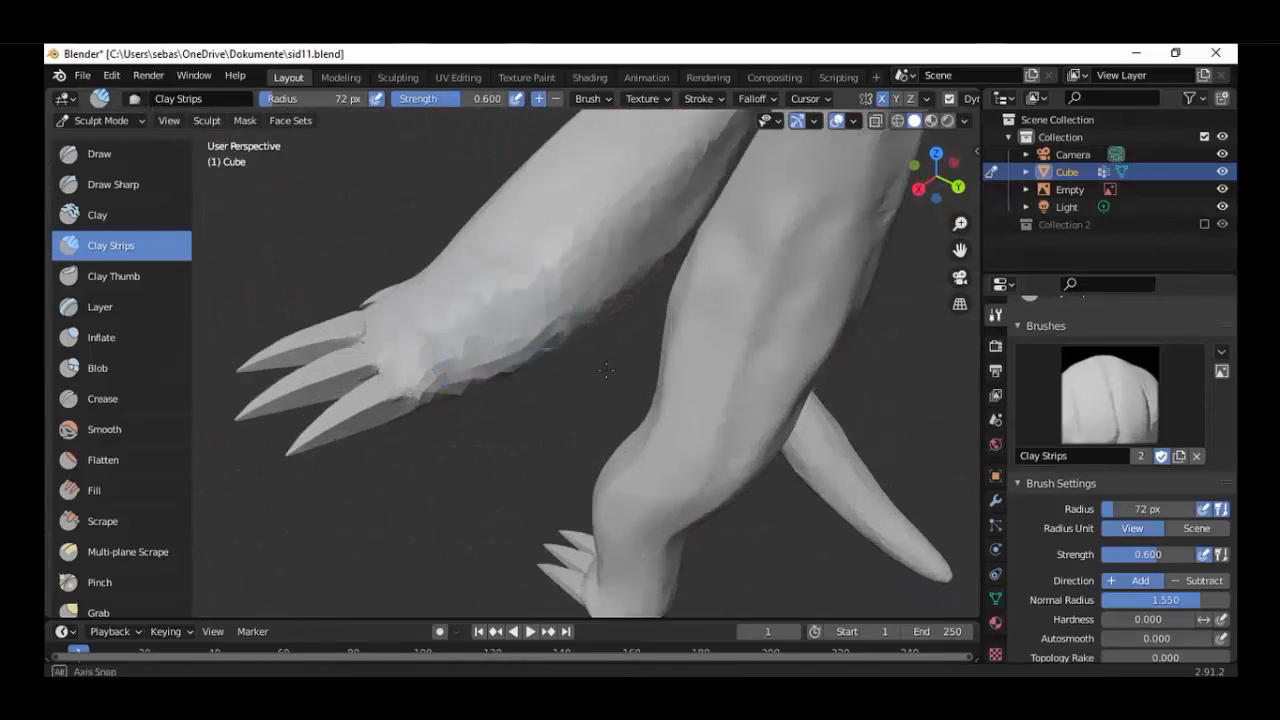
mouse_move(500, 345)
middle_mouse_down()
mouse_move(640, 320)
mouse_move(560, 390)
middle_mouse_up()
Level the hand's claw joints with the Scrape brush at strength 0.700 and the Flatten brush.
left_click(122, 521)
scroll(540, 390, "up", 5)
left_click_drag(520, 417, 494, 414)
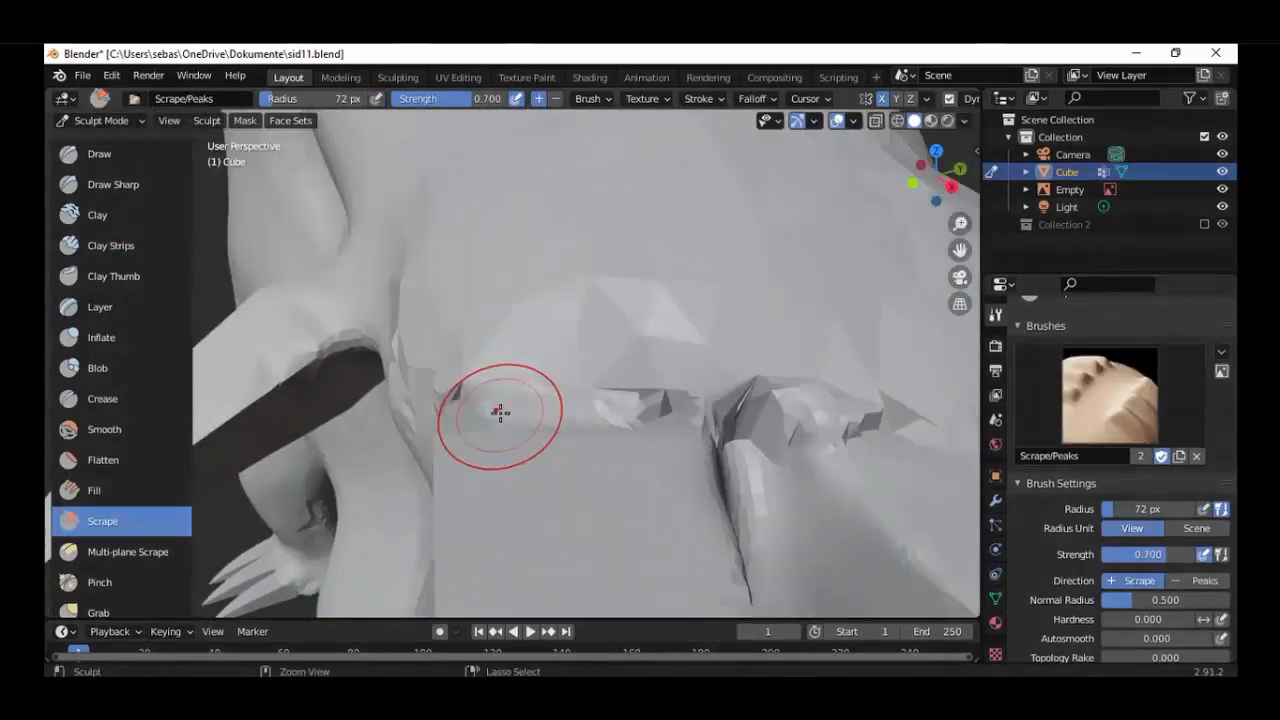
left_click(120, 460)
mouse_move(706, 403)
middle_mouse_down()
mouse_move(694, 450)
mouse_move(520, 444)
middle_mouse_up()
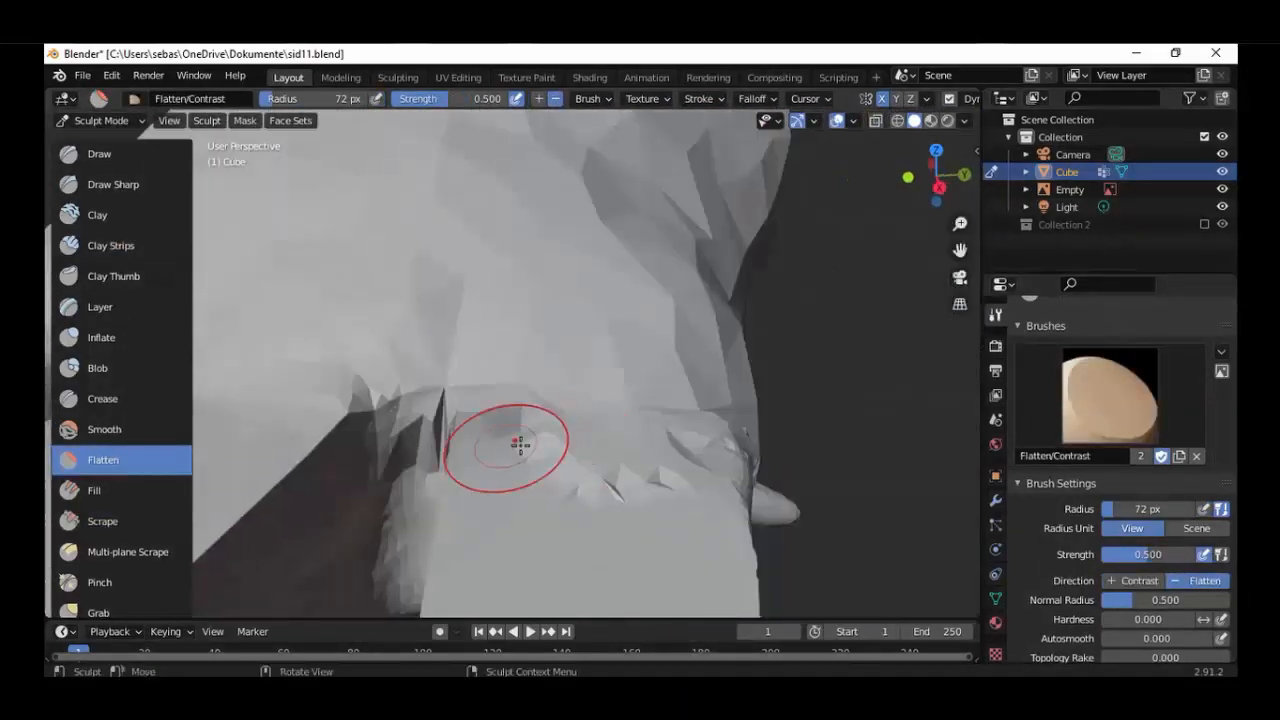
scroll(371, 363, "down", 5)
mouse_move(485, 353)
middle_mouse_down()
mouse_move(420, 360)
mouse_move(571, 300)
mouse_move(626, 434)
mouse_move(761, 325)
middle_mouse_up()
scroll(626, 434, "up", 4)
scroll(761, 325, "down", 4)
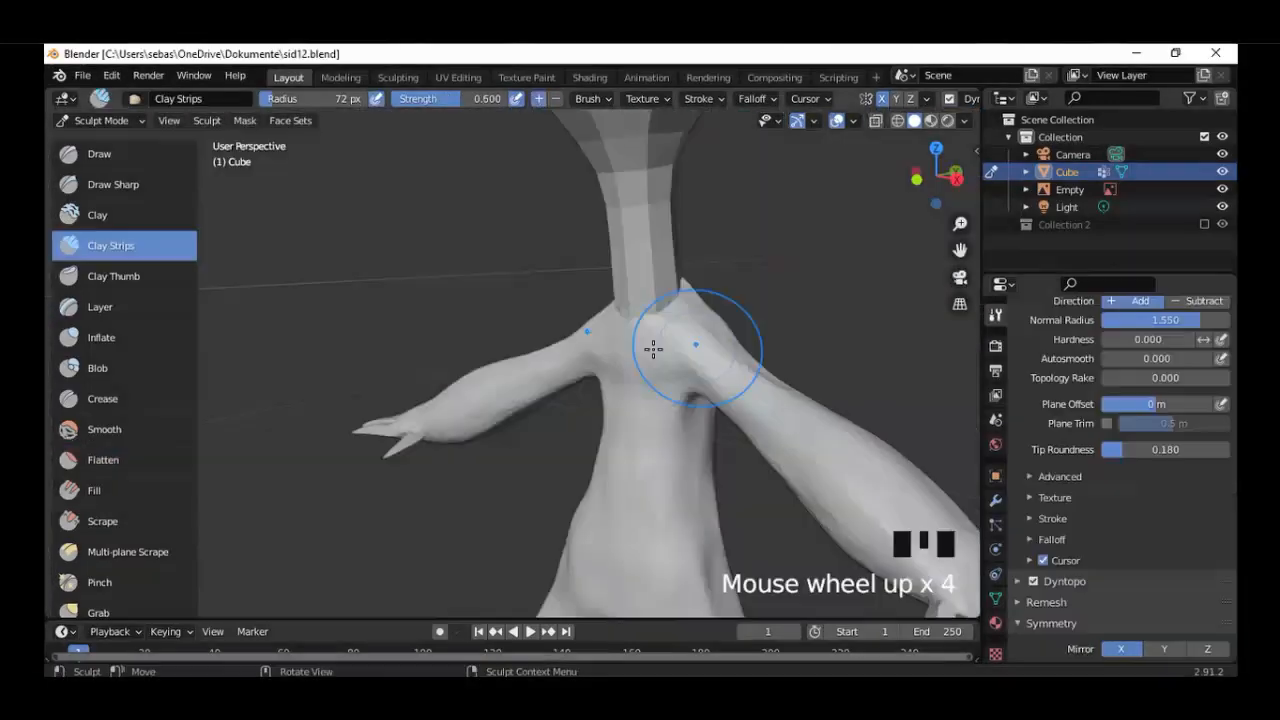
middle_click_drag(654, 346, 606, 366, "shift")
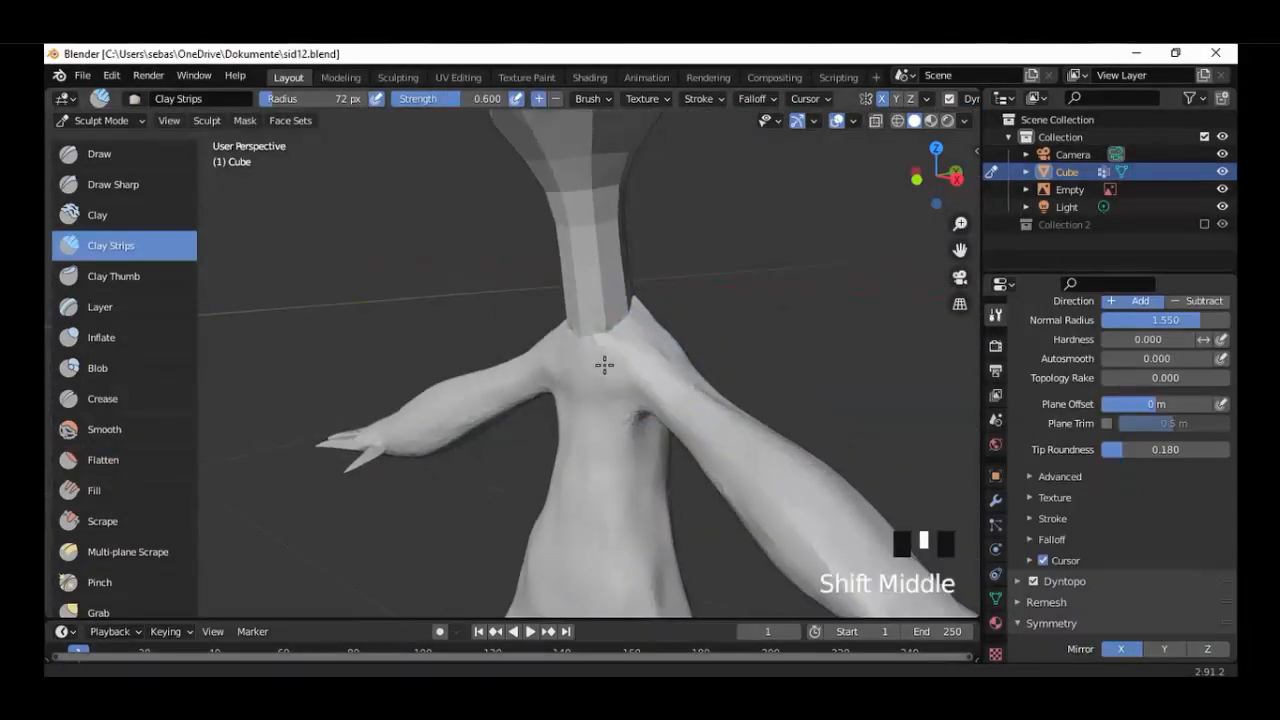
Blend the neck's base into the shoulders with Clay Strips strokes around the seam.
scroll(690, 312, "up", 5)
middle_click_drag(690, 312, 566, 371, "shift")
scroll(720, 282, "up", 1)
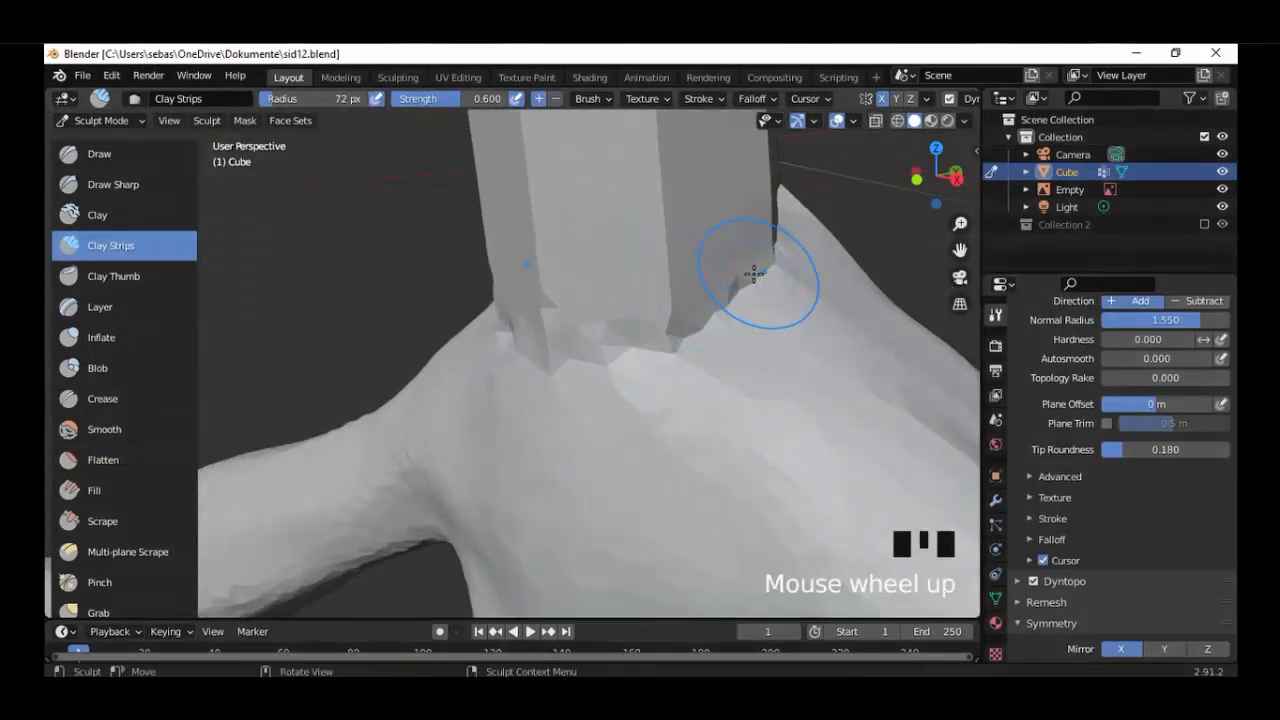
left_click_drag(754, 274, 659, 317)
mouse_move(698, 339)
middle_mouse_down()
mouse_move(600, 354)
mouse_move(374, 349)
middle_mouse_up()
left_click_drag(374, 349, 397, 334)
left_click_drag(483, 280, 538, 242)
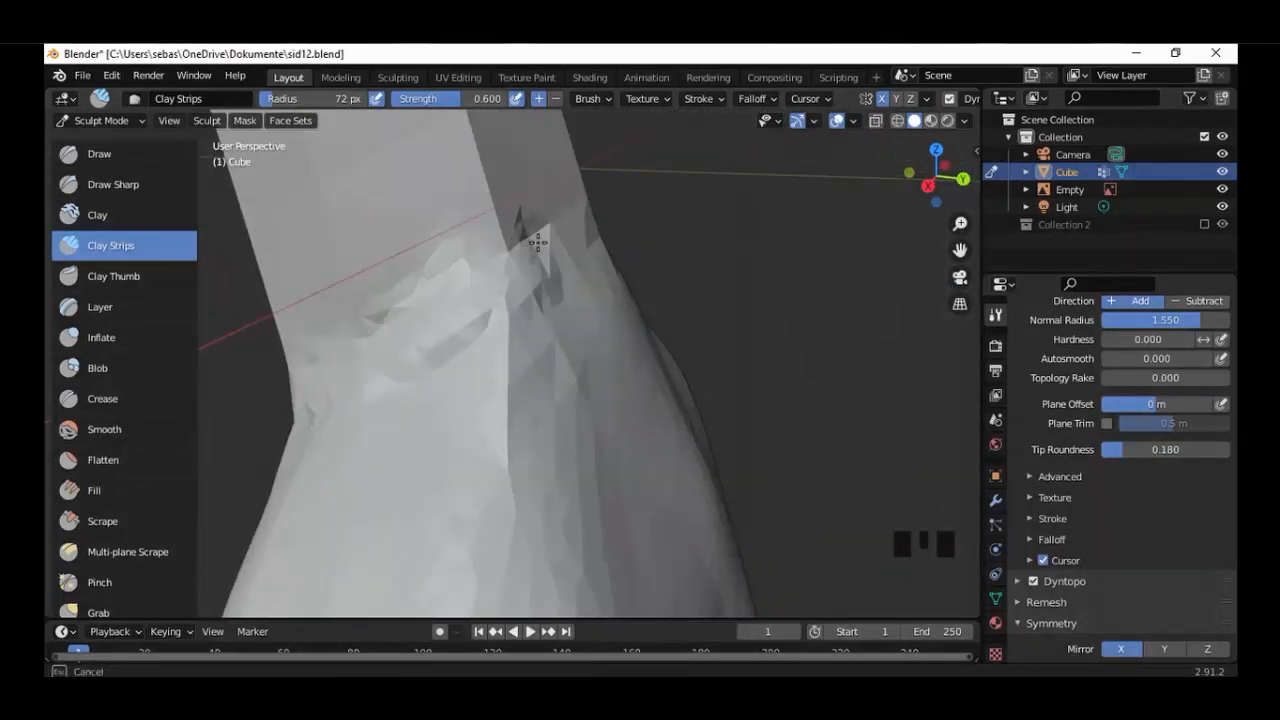
middle_click_drag(625, 293, 631, 294)
scroll(631, 294, "up", 3)
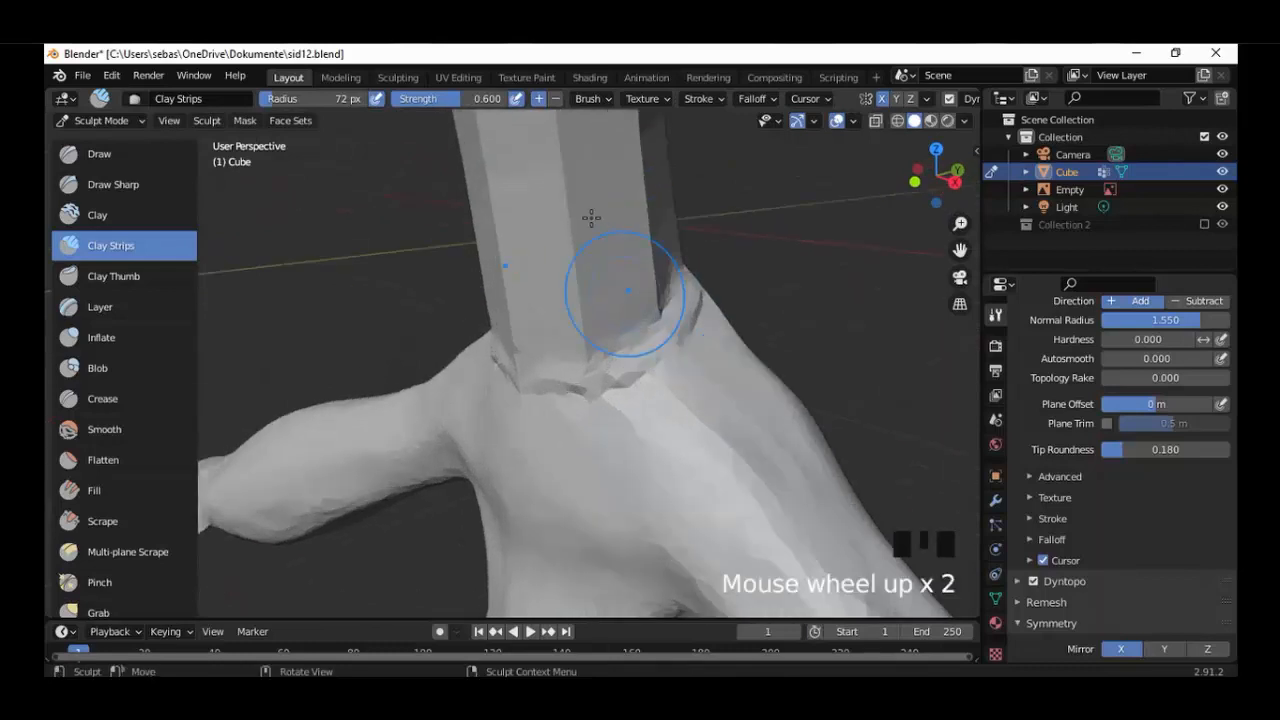
Lay lengthwise Clay Strips strokes down the sides of the lower neck.
left_click_drag(589, 173, 588, 167)
mouse_move(597, 253)
middle_mouse_down("shift")
mouse_move(577, 266)
mouse_move(620, 486)
mouse_move(533, 360)
mouse_move(562, 362)
middle_mouse_up("shift")
mouse_move(492, 185)
left_mouse_down()
mouse_move(528, 440)
mouse_move(503, 457)
left_mouse_up()
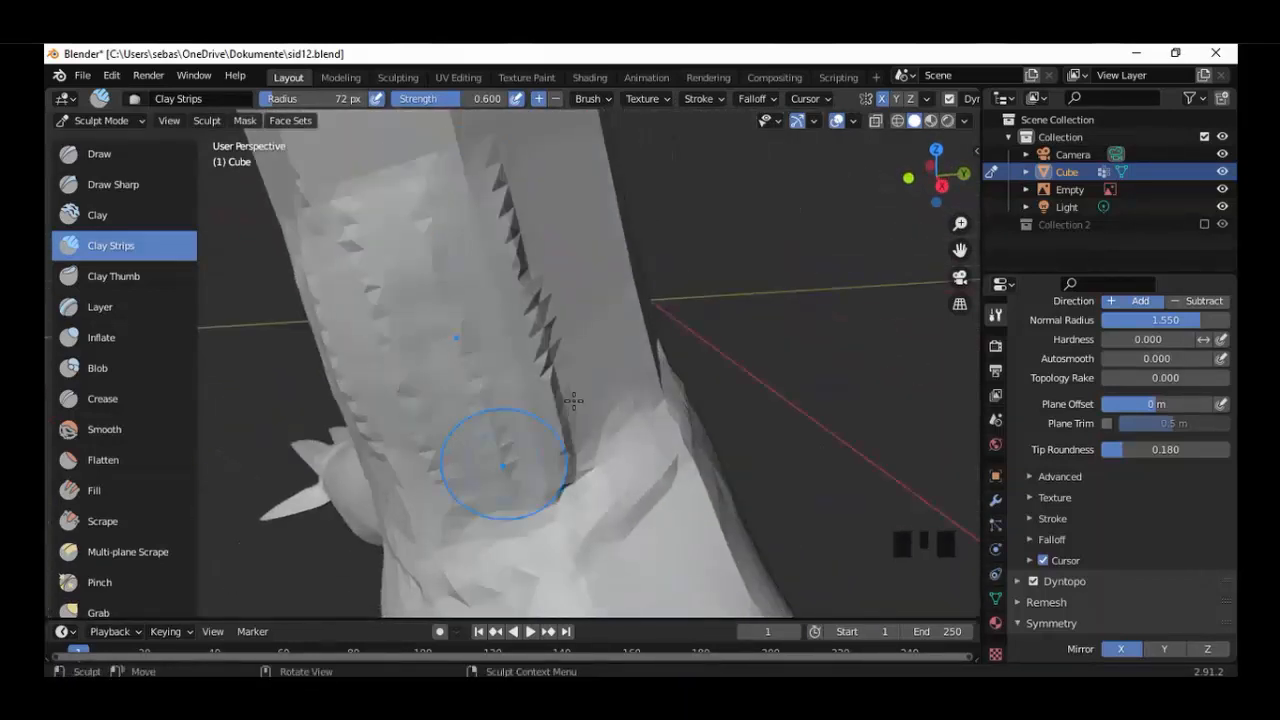
middle_click_drag(571, 400, 425, 385)
left_click_drag(305, 215, 343, 351)
left_click_drag(414, 189, 512, 420)
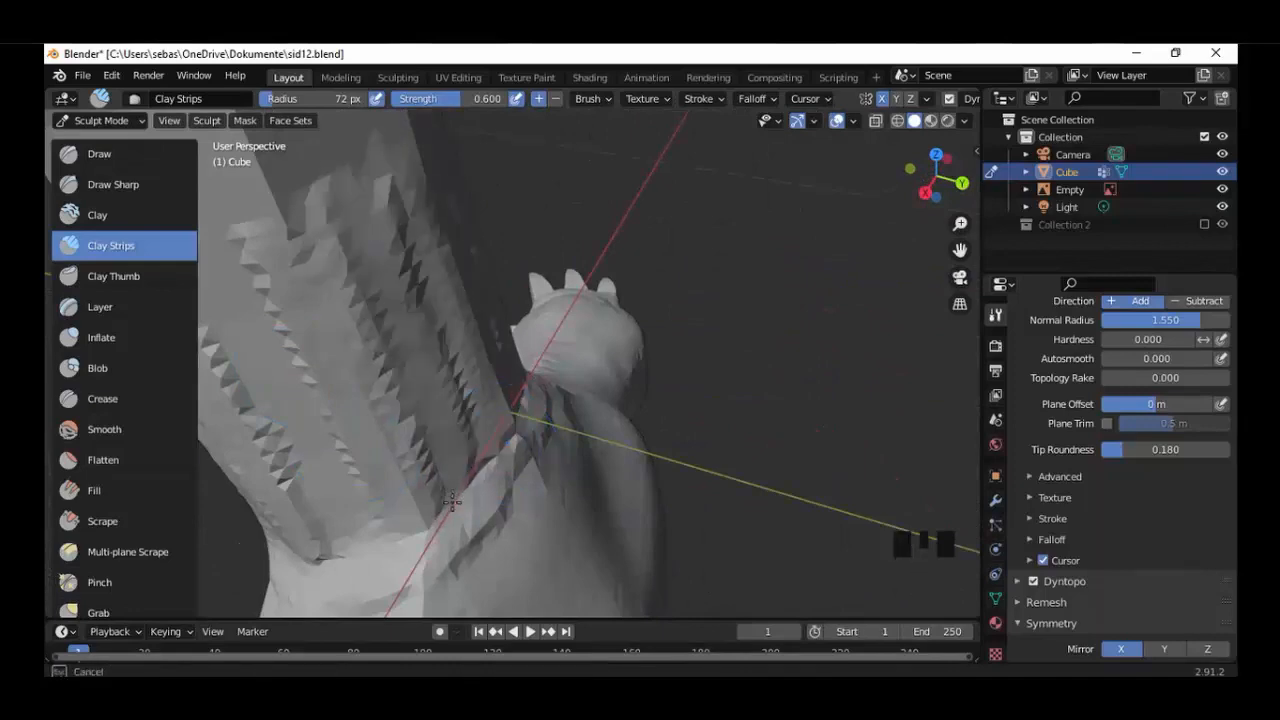
Cover the front of the upper neck with vertical Clay Strips strokes from the front view.
key("KP_3")
scroll(506, 289, "up", 3)
scroll(469, 443, "down", 3)
scroll(469, 443, "down", 1)
key("KP_1")
middle_click_drag(480, 450, 531, 489, "shift")
scroll(668, 190, "up", 3)
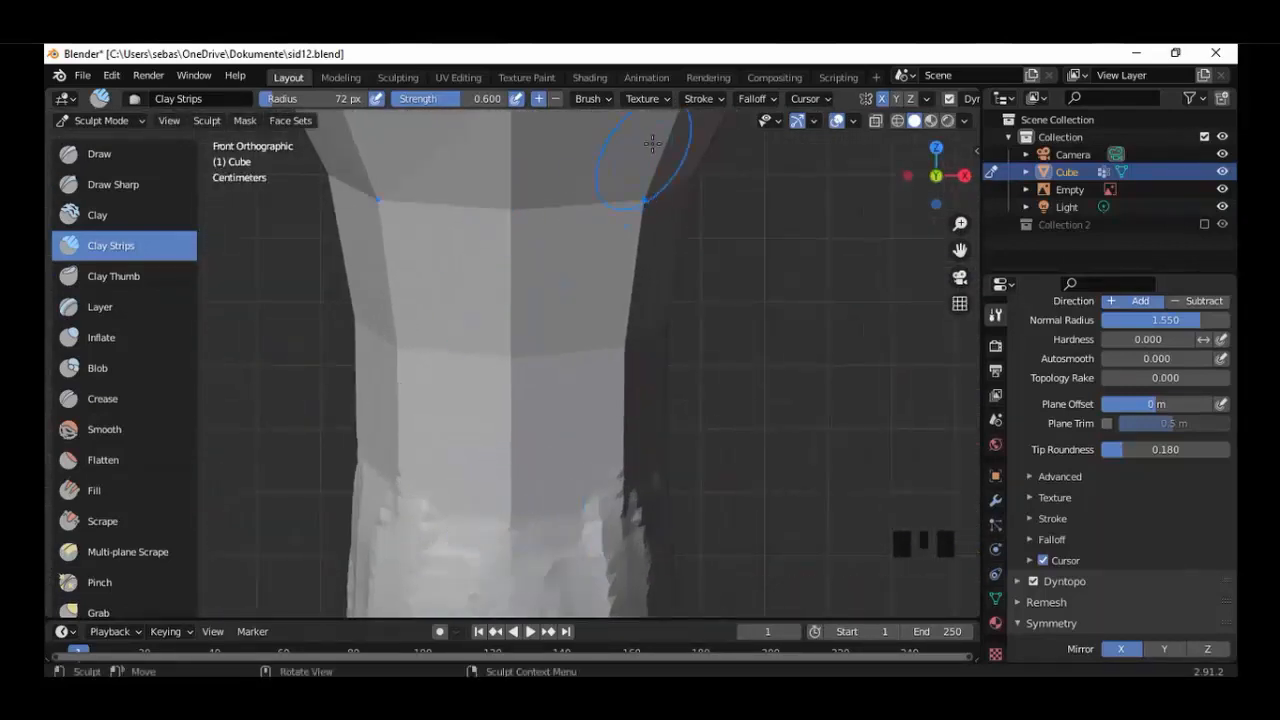
left_click_drag(651, 143, 617, 463)
left_click_drag(522, 170, 518, 498)
left_click_drag(592, 145, 540, 349)
Build up the side of the upper neck with Clay Strips strokes from the right view.
key("KP_3")
middle_click_drag(350, 438, 551, 517, "shift")
left_click_drag(438, 200, 503, 555)
left_click_drag(520, 331, 535, 515)
Build up the back of the neck and head with Clay Strips from the back view.
key("ctrl+KP_1")
middle_click_drag(535, 470, 520, 400, "shift")
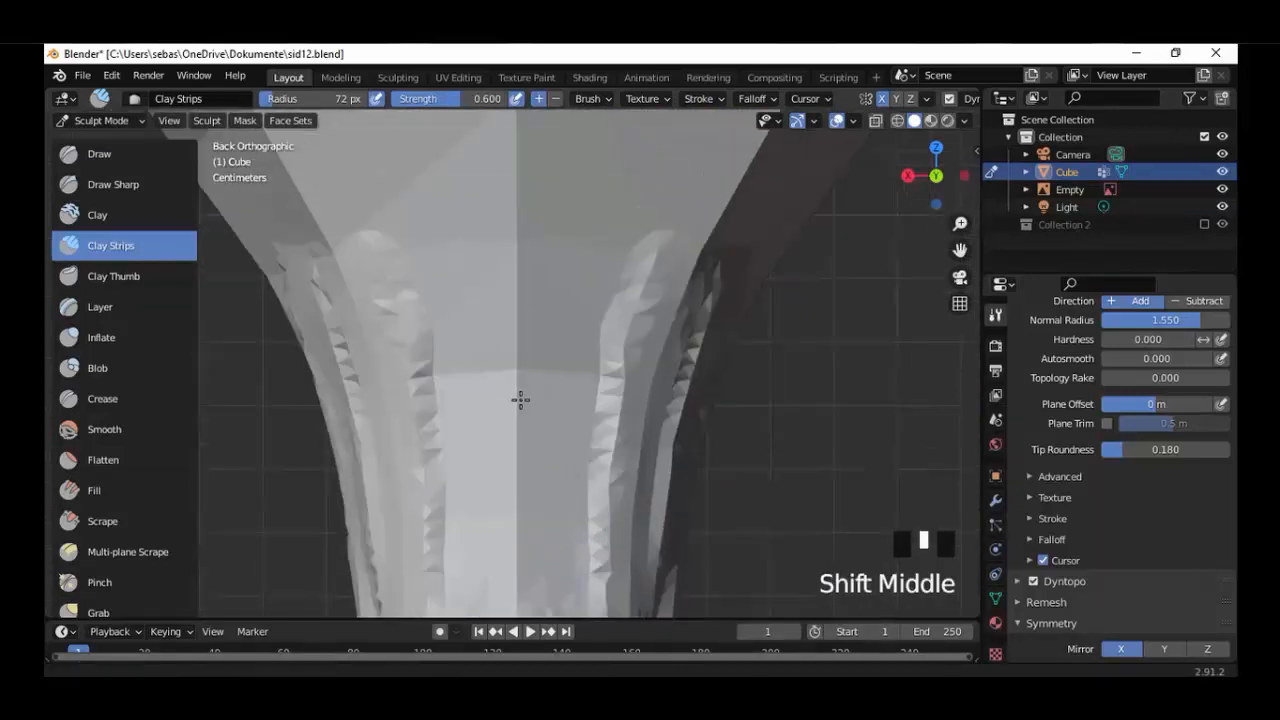
left_click_drag(490, 220, 486, 520)
scroll(425, 360, "down", 3)
middle_click_drag(425, 360, 437, 414, "shift")
scroll(480, 400, "up", 2)
left_click_drag(495, 300, 498, 410)
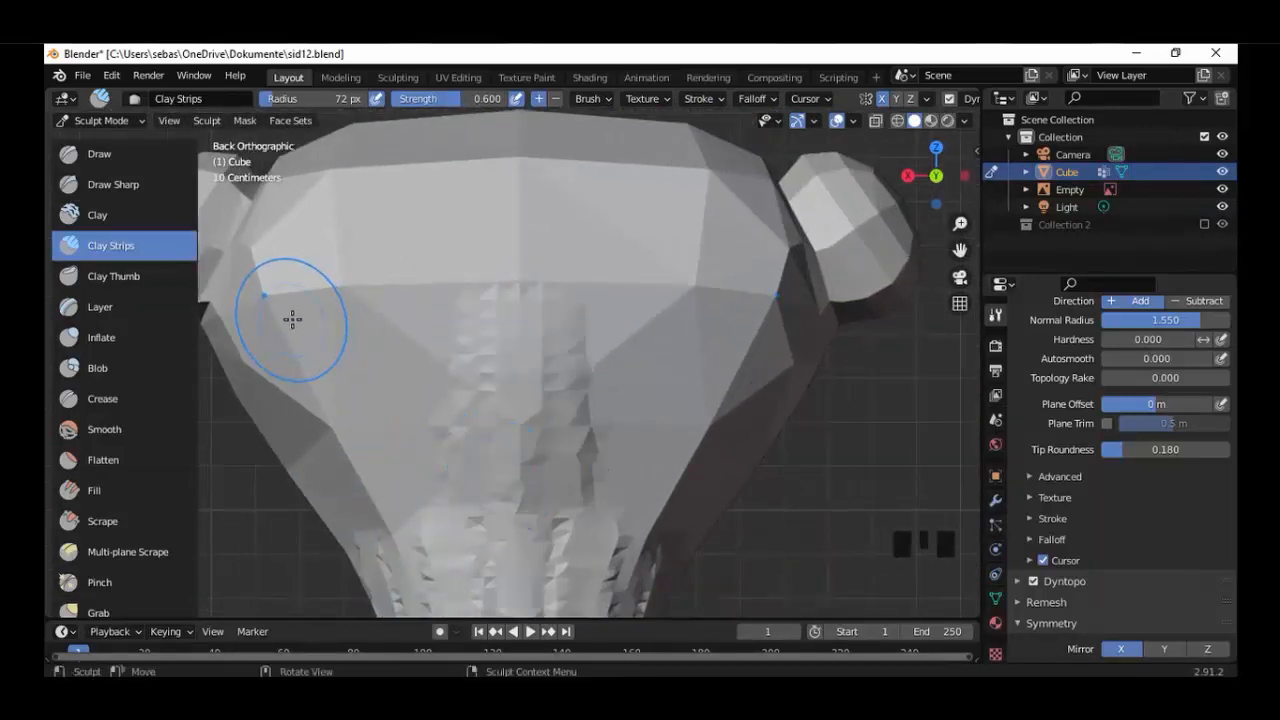
left_click_drag(292, 318, 407, 307)
Cover the side of the head below the ear with Clay Strips strokes from the right view.
key("KP_3")
scroll(635, 298, "up", 2)
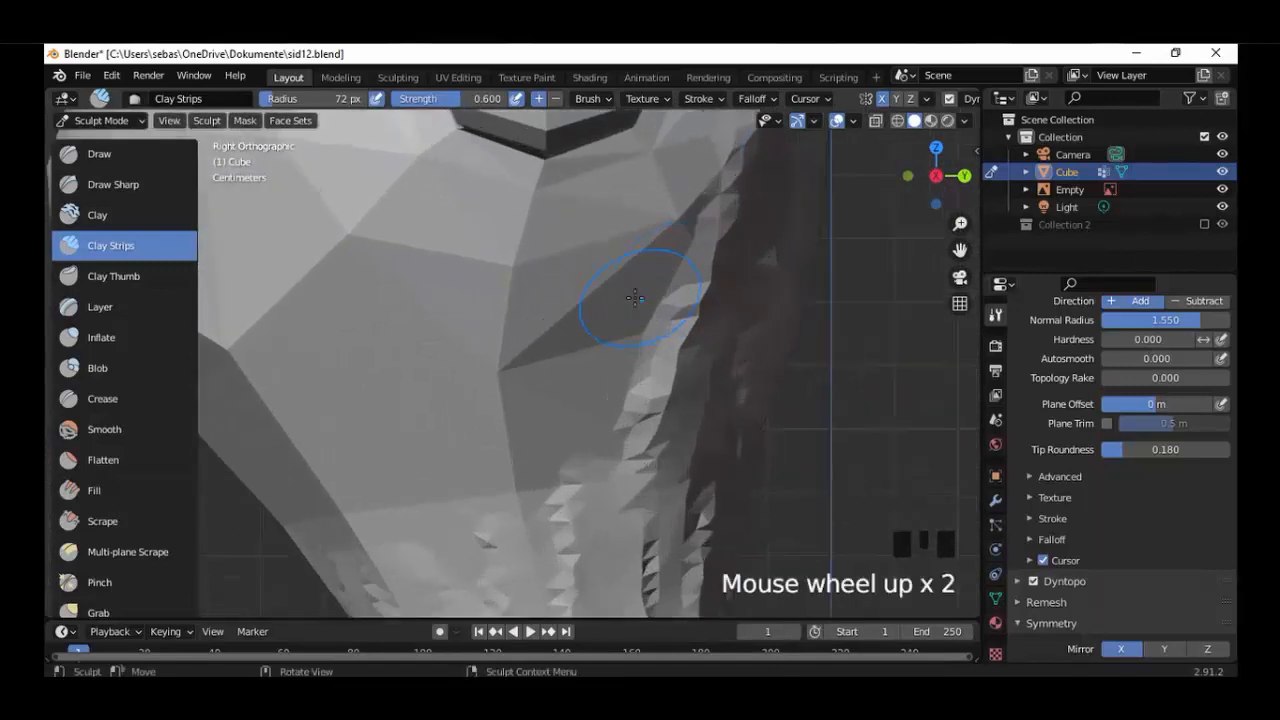
left_click_drag(686, 205, 645, 350)
left_click_drag(300, 360, 365, 525)
left_click_drag(405, 245, 436, 541)
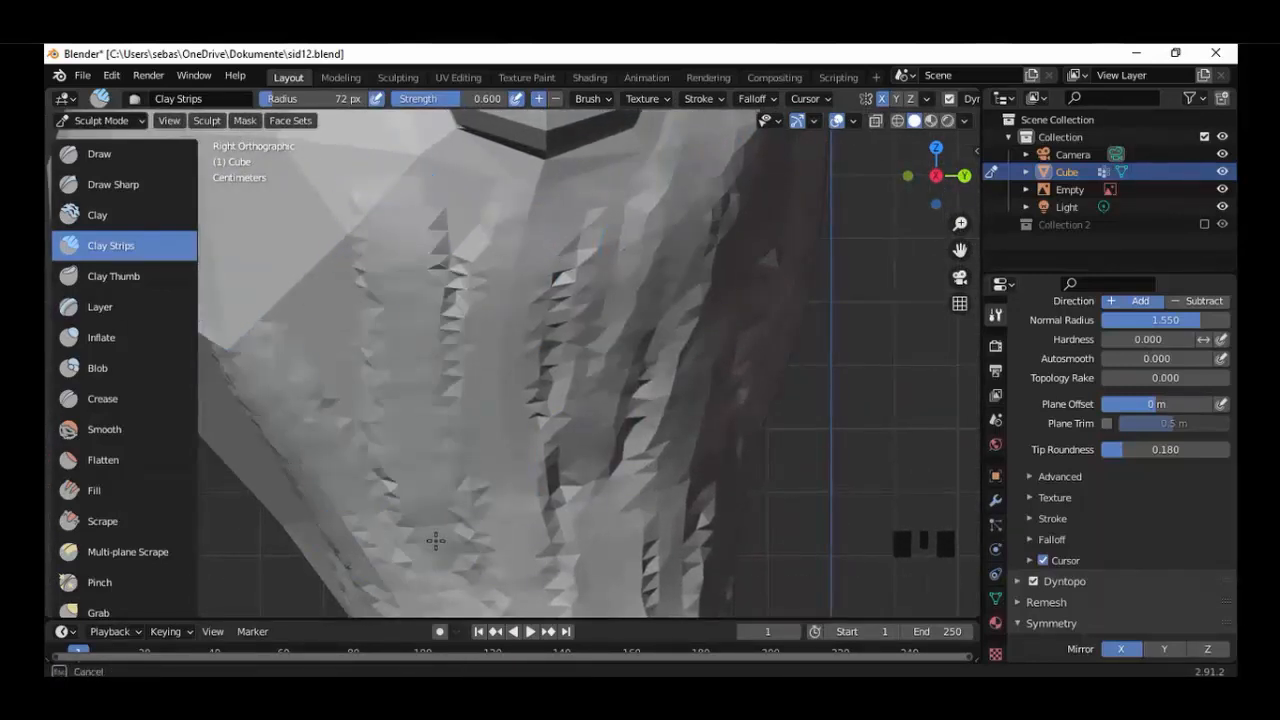
left_click_drag(340, 378, 350, 425)
Build up the front of the head with Clay Strips strokes from the front view.
key("KP_1")
scroll(376, 364, "down", 4)
scroll(376, 364, "up", 4)
left_click_drag(340, 585, 357, 380)
left_click_drag(430, 310, 420, 465)
mouse_move(335, 240)
left_mouse_down()
mouse_move(454, 160)
mouse_move(545, 160)
mouse_move(525, 190)
left_mouse_up()
mouse_move(532, 292)
middle_mouse_down("shift")
mouse_move(600, 466)
mouse_move(597, 556)
middle_mouse_up("shift")
mouse_move(530, 335)
left_mouse_down()
mouse_move(420, 363)
mouse_move(611, 205)
left_mouse_up()
left_click_drag(683, 383, 694, 425)
middle_click_drag(665, 240, 523, 215)
mouse_move(545, 225)
left_mouse_down()
mouse_move(705, 490)
mouse_move(520, 517)
mouse_move(485, 508)
left_mouse_up()
Fill in the remaining side of the head around the underside of the ear with Clay Strips from the right view.
scroll(495, 480, "down", 4)
middle_click_drag(500, 465, 491, 443)
scroll(560, 410, "up", 5)
left_click_drag(725, 260, 745, 540)
mouse_move(680, 370)
middle_mouse_down()
mouse_move(471, 340)
mouse_move(400, 300)
middle_mouse_up()
left_click_drag(460, 150, 357, 294)
scroll(350, 320, "down", 5)
middle_click_drag(345, 310, 337, 366, "shift")
scroll(387, 318, "up", 5)
left_click_drag(391, 306, 350, 450)
Cover the top of the head between the ears with lengthwise Clay Strips strokes from the top view.
key("KP_7")
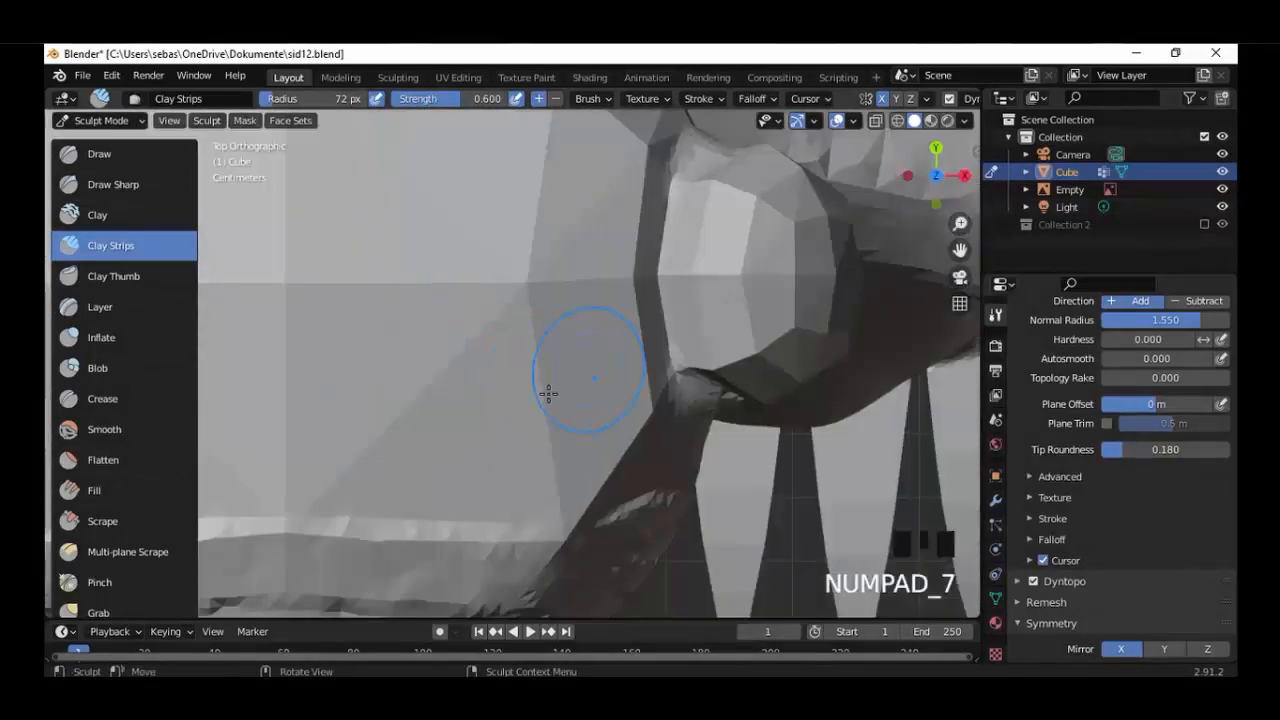
scroll(640, 330, "up", 2)
mouse_move(625, 455)
left_mouse_down()
mouse_move(586, 352)
mouse_move(588, 180)
mouse_move(603, 485)
left_mouse_up()
scroll(577, 330, "down", 6)
scroll(345, 505, "up", 4)
left_click_drag(408, 215, 412, 500)
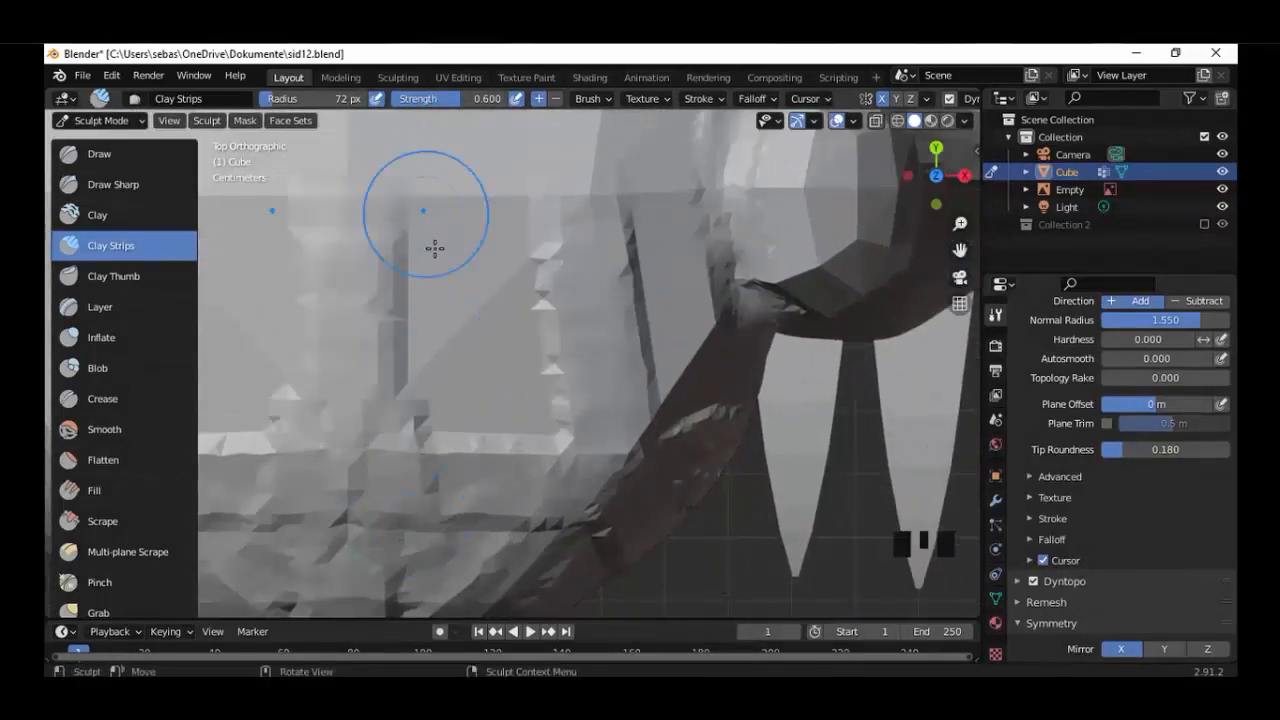
left_click_drag(490, 235, 520, 470)
middle_click_drag(530, 300, 530, 482, "shift")
left_click_drag(405, 350, 405, 185)
left_click_drag(537, 208, 538, 350)
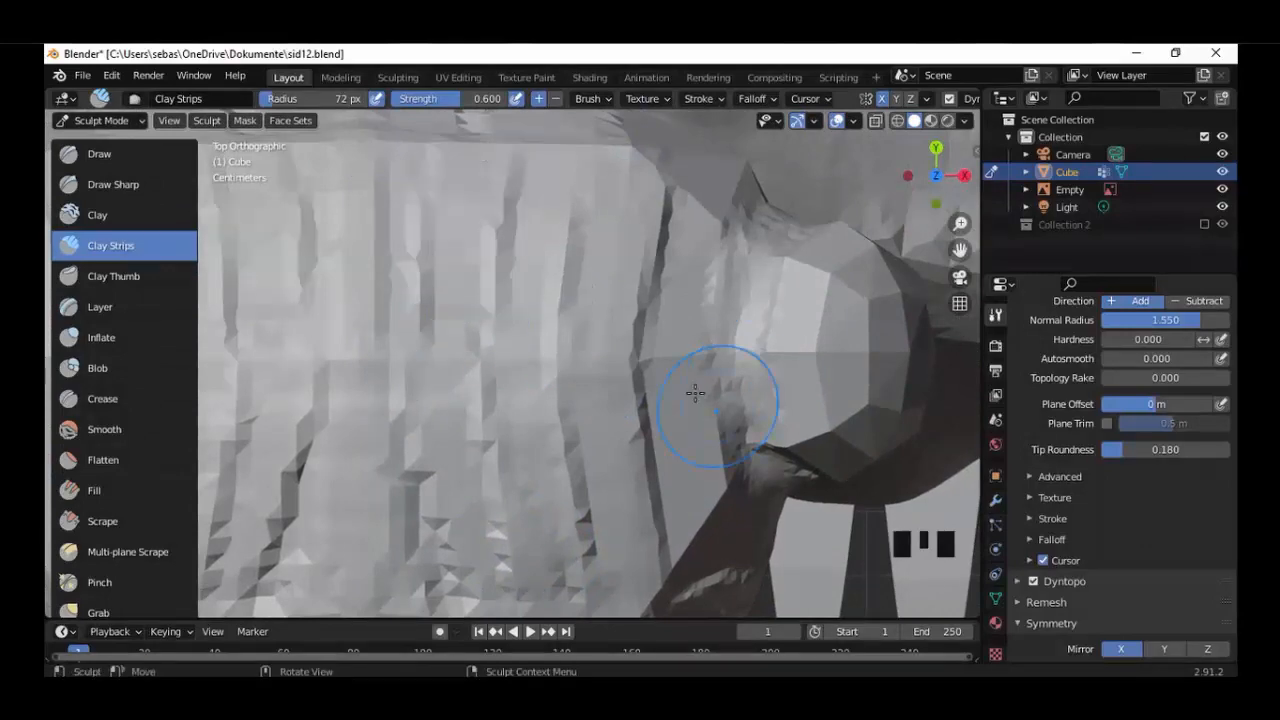
Build up the rear side of the head behind the ear with Clay Strips strokes.
middle_click_drag(694, 391, 643, 294)
mouse_move(643, 294)
left_mouse_down()
mouse_move(515, 530)
mouse_move(440, 500)
left_mouse_up()
scroll(520, 440, "down", 5)
mouse_move(540, 435)
middle_mouse_down()
mouse_move(399, 453)
mouse_move(390, 410)
middle_mouse_up()
scroll(500, 350, "up", 4)
left_click_drag(632, 256, 622, 283)
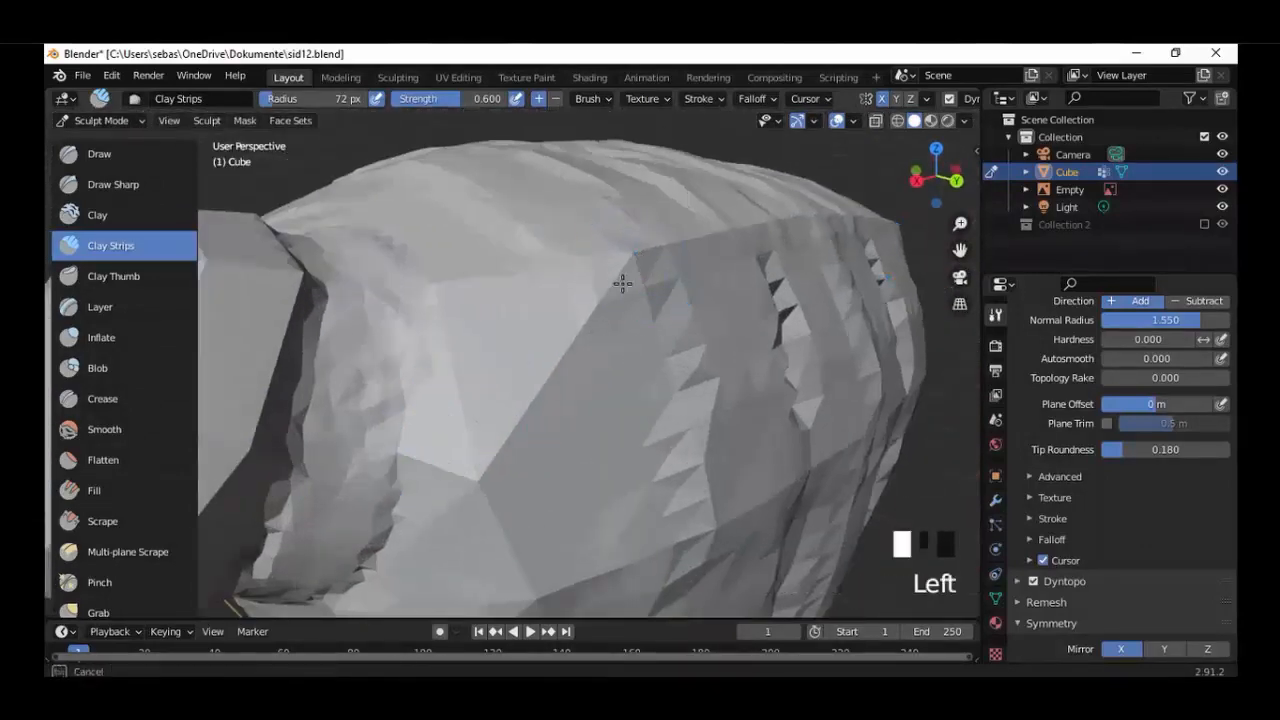
left_click_drag(468, 443, 525, 332)
left_click_drag(789, 216, 815, 245)
middle_click_drag(735, 420, 640, 345)
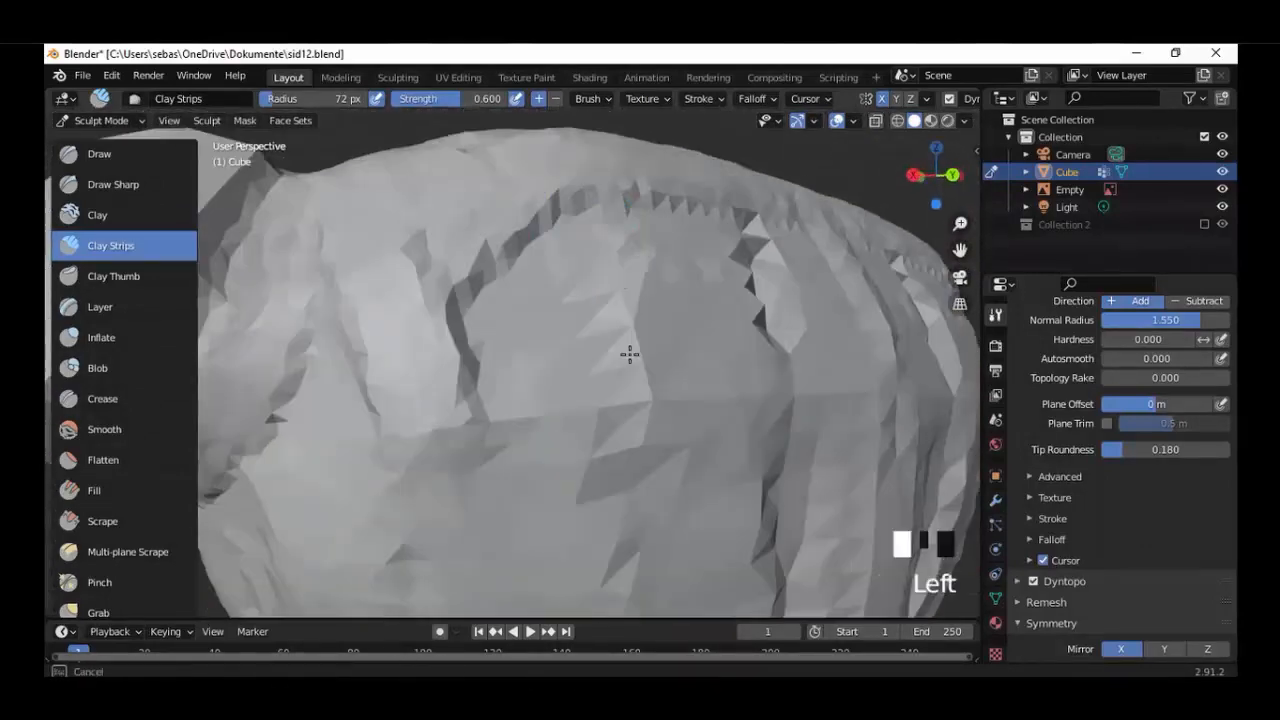
left_click_drag(629, 354, 331, 414)
Blend the inner base of the ear into the head with Clay Strips strokes from the front view.
scroll(345, 420, "down", 5)
middle_click_drag(345, 420, 690, 385)
scroll(690, 385, "up", 4)
mouse_move(735, 400)
left_mouse_down()
mouse_move(643, 408)
mouse_move(700, 490)
left_mouse_up()
key("KP_1")
scroll(643, 425, "up", 4)
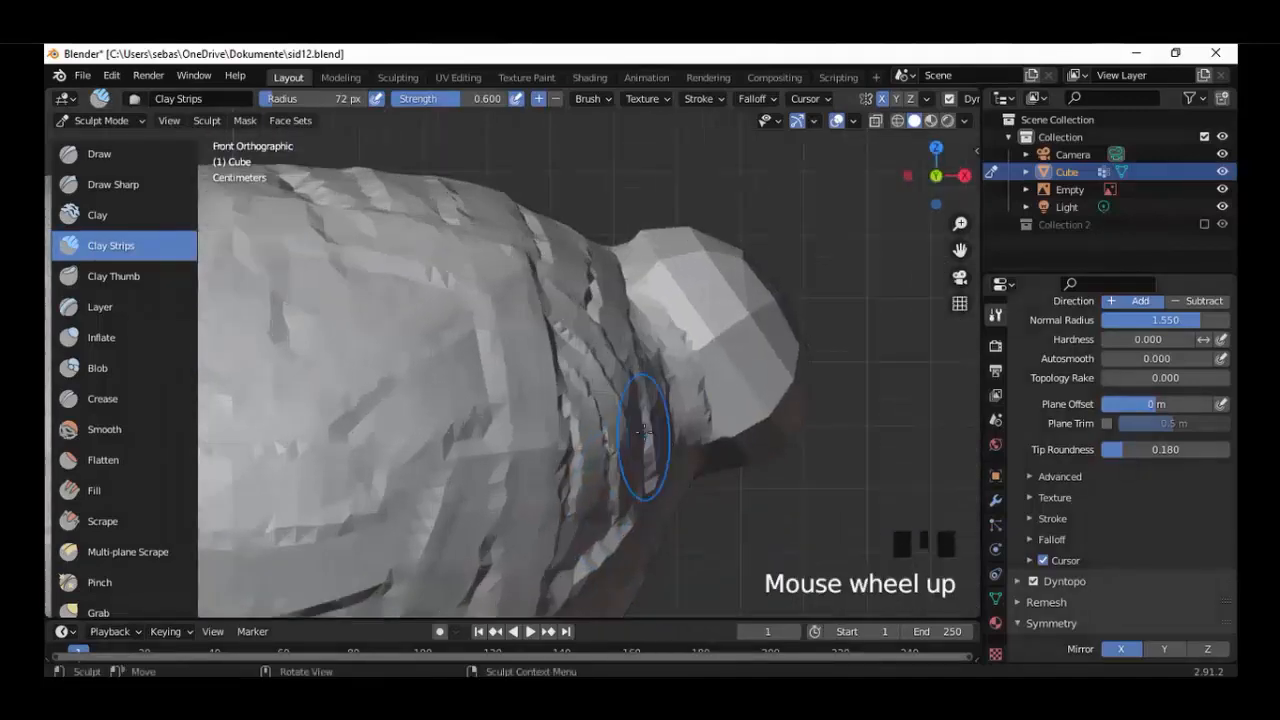
mouse_move(790, 245)
left_mouse_down()
mouse_move(860, 214)
mouse_move(828, 488)
left_mouse_up()
middle_click_drag(828, 460, 750, 495, "shift")
left_click_drag(860, 345, 758, 490)
Add Clay Strips bands across the ear's outer face and along its lower junction with the head.
mouse_move(758, 490)
middle_mouse_down()
mouse_move(749, 400)
mouse_move(512, 168)
middle_mouse_up()
left_click_drag(525, 270, 738, 240)
left_click_drag(535, 335, 738, 292)
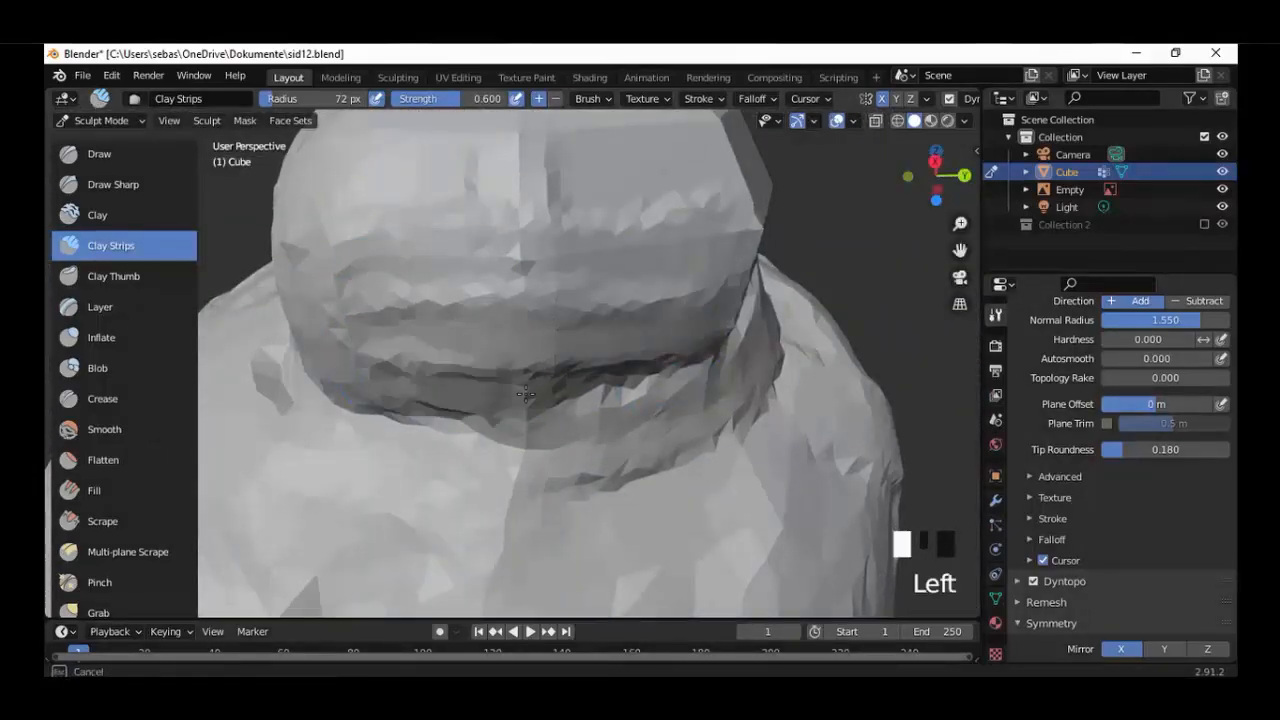
left_click_drag(560, 400, 705, 365)
mouse_move(690, 375)
middle_mouse_down()
mouse_move(471, 371)
mouse_move(420, 320)
middle_mouse_up()
left_click_drag(500, 240, 205, 435)
Build up the rear junction between the ear and the head with Clay Strips strokes.
middle_click_drag(512, 284, 460, 351)
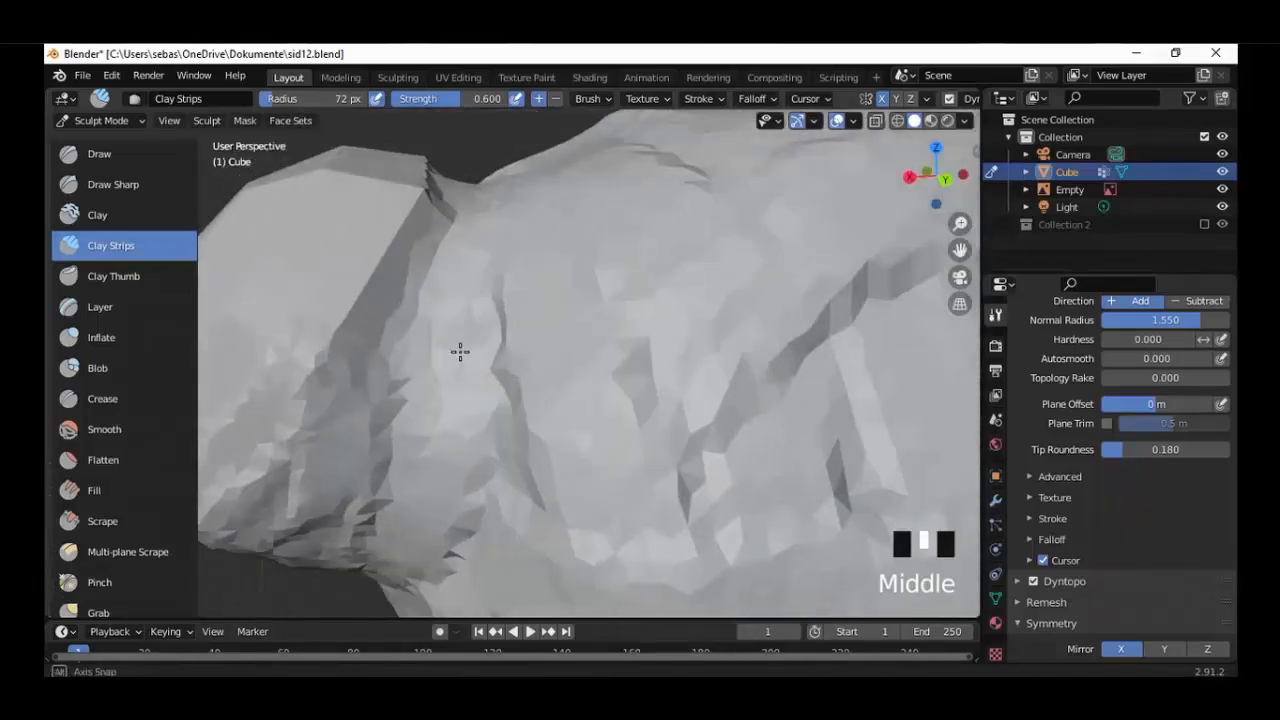
left_click_drag(430, 225, 350, 390)
middle_click_drag(434, 263, 360, 443)
left_click_drag(372, 500, 383, 317)
mouse_move(383, 317)
middle_mouse_down()
mouse_move(677, 337)
mouse_move(334, 443)
middle_mouse_up()
Round out the ear's outer surface and rim with Clay Strips strokes.
middle_click_drag(614, 371, 530, 365)
mouse_move(570, 420)
left_mouse_down()
mouse_move(843, 377)
mouse_move(850, 350)
left_mouse_up()
middle_click_drag(700, 350, 649, 320)
left_click_drag(560, 450, 840, 425)
middle_click_drag(480, 400, 690, 380)
mouse_move(600, 340)
left_mouse_down()
mouse_move(558, 399)
mouse_move(420, 490)
left_mouse_up()
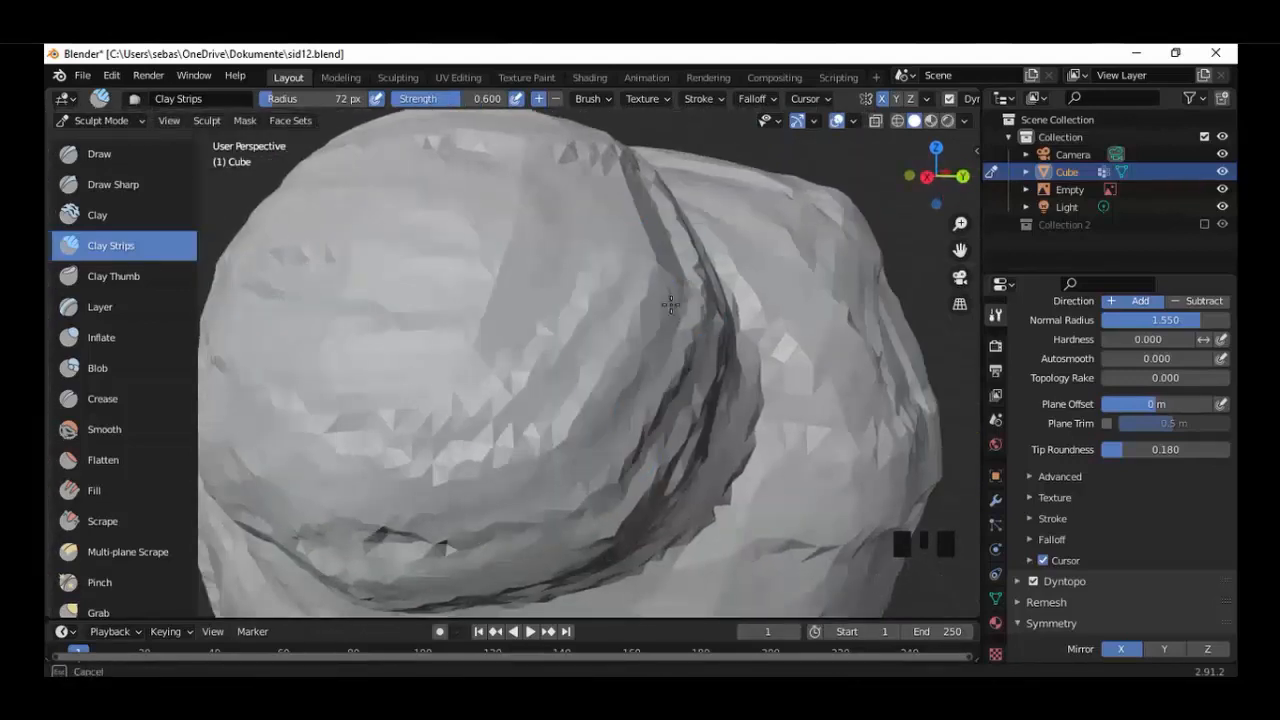
mouse_move(620, 300)
middle_mouse_down()
mouse_move(460, 249)
mouse_move(420, 262)
middle_mouse_up()
mouse_move(274, 540)
left_mouse_down()
mouse_move(314, 443)
mouse_move(325, 350)
left_mouse_up()
Smooth the front of the neck's base where it meets the shoulders with the Flatten brush.
scroll(450, 390, "down", 7)
middle_click_drag(480, 400, 552, 407)
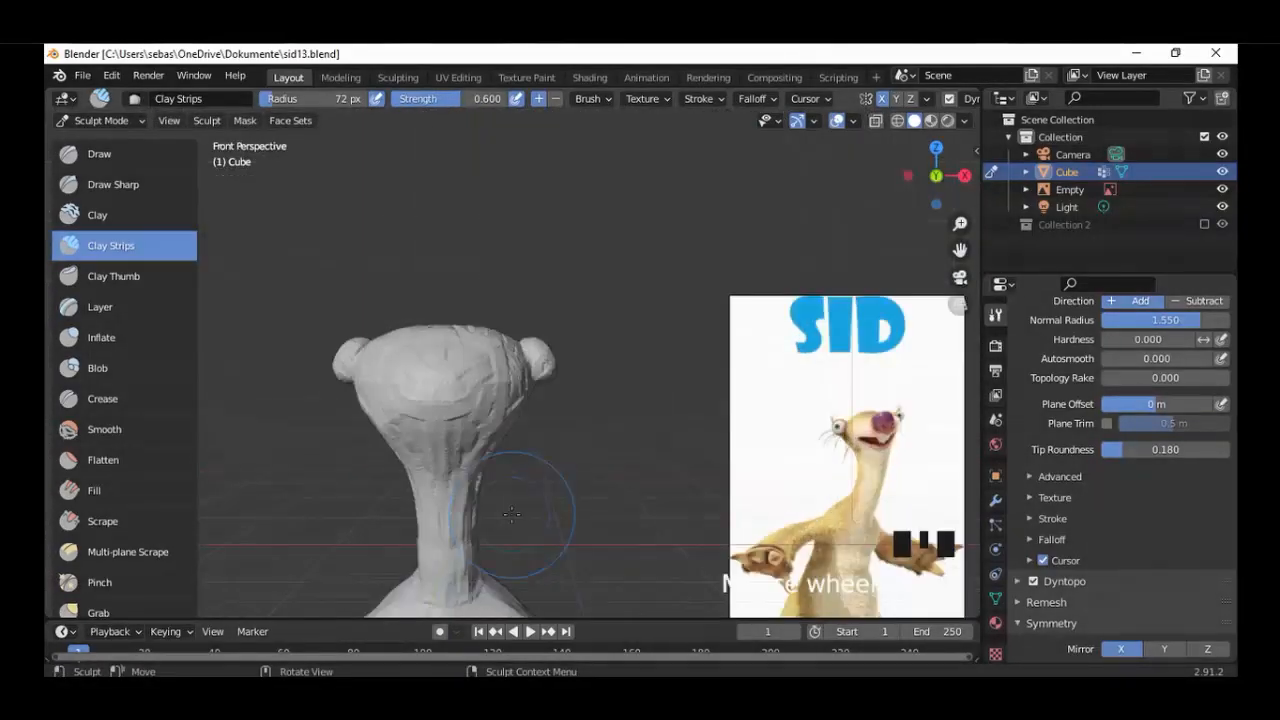
middle_click_drag(600, 400, 660, 410, "shift")
left_click(130, 460)
scroll(500, 545, "up", 2)
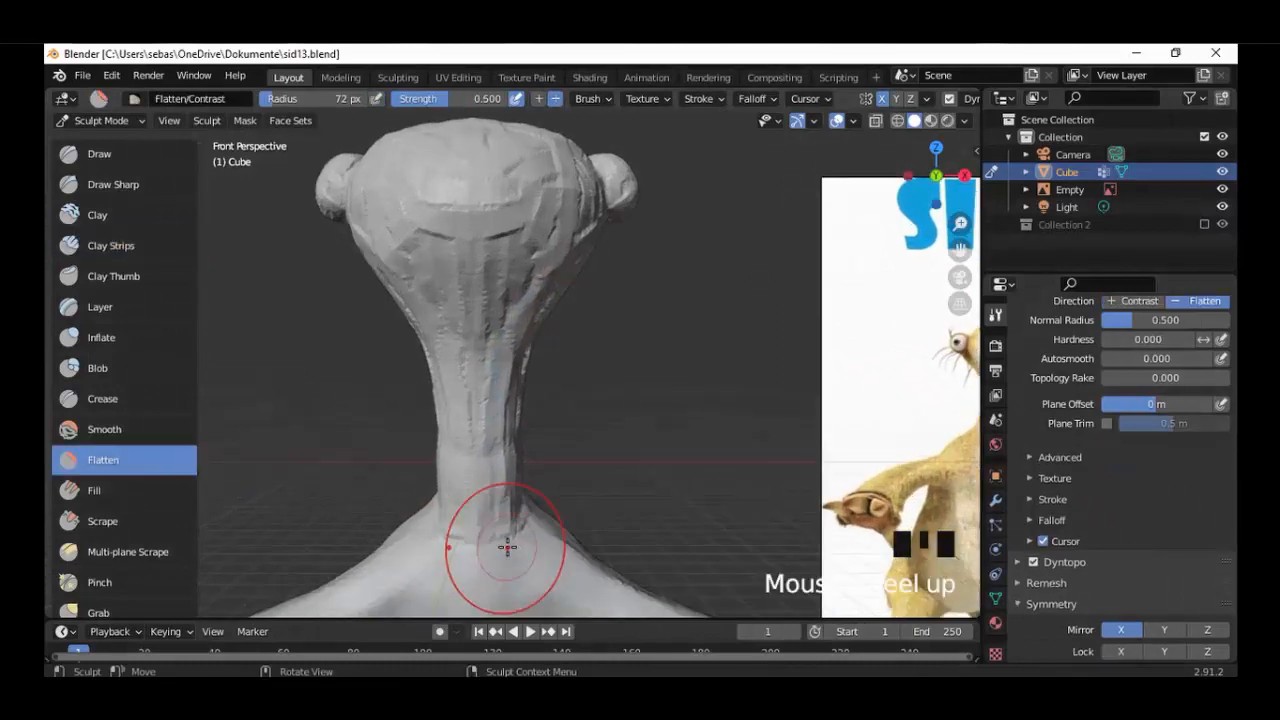
mouse_move(500, 545)
middle_mouse_down("shift")
mouse_move(530, 480)
mouse_move(618, 415)
middle_mouse_up("shift")
scroll(618, 415, "up", 3)
scroll(630, 428, "up", 2)
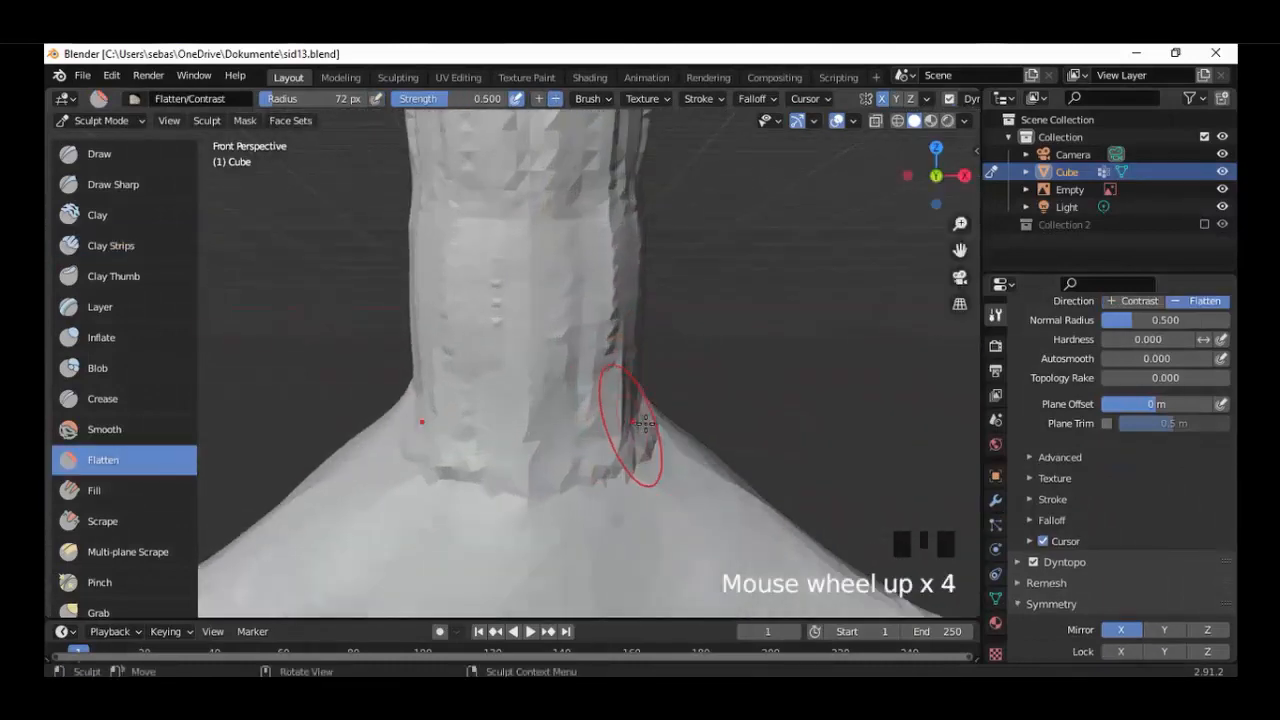
left_click_drag(660, 465, 581, 502)
left_click_drag(549, 374, 563, 165)
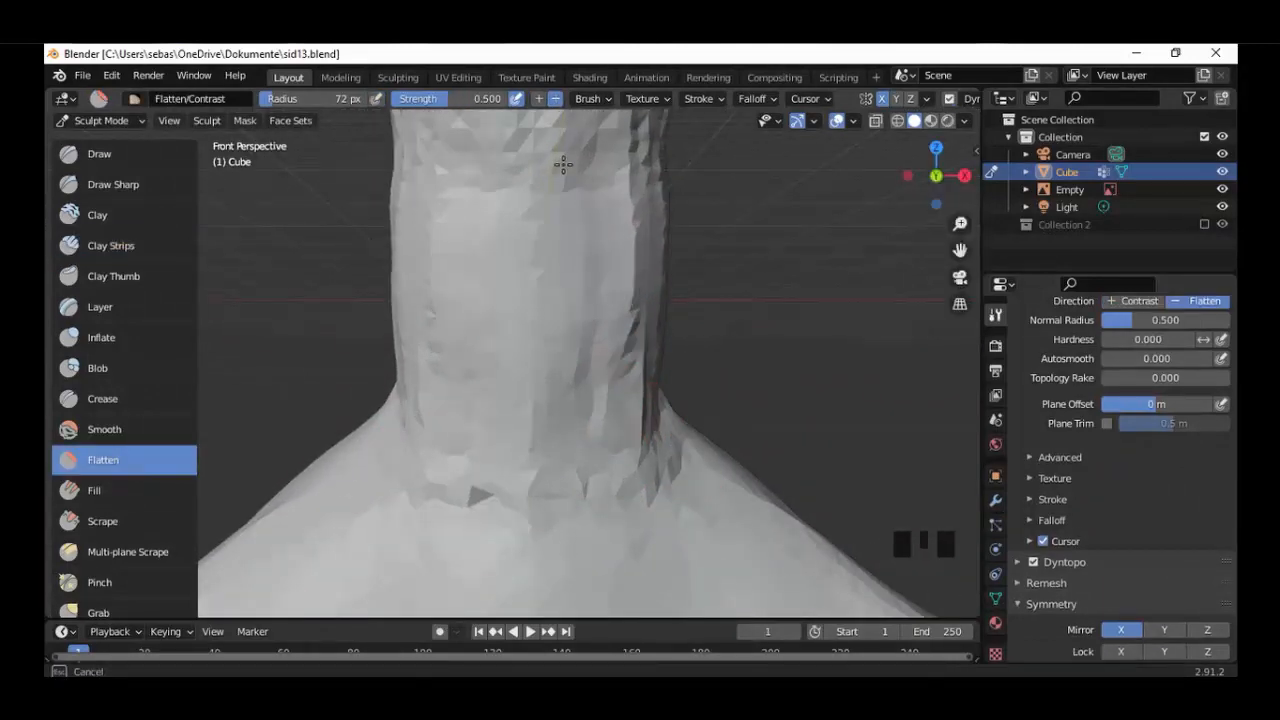
left_click_drag(632, 221, 622, 333)
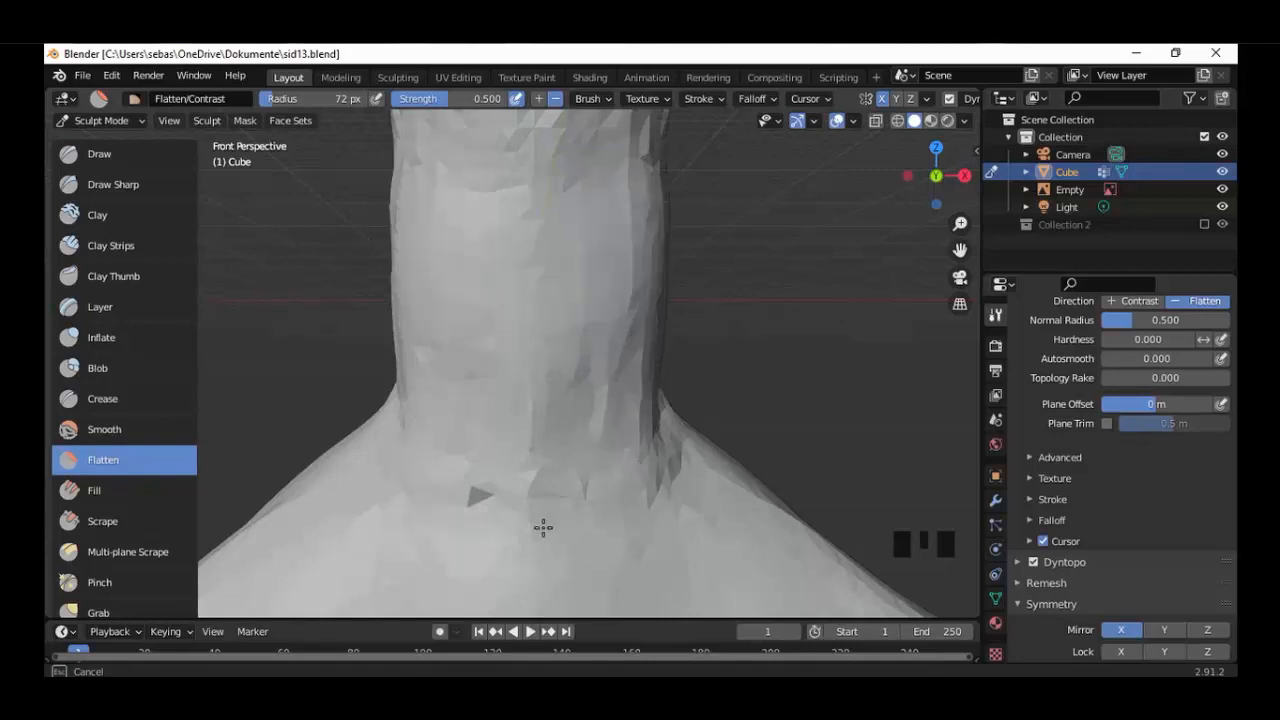
Flatten the side of the neck's base and its transition into the shoulder from the right view.
mouse_move(711, 430)
middle_mouse_down()
mouse_move(566, 443)
mouse_move(800, 309)
middle_mouse_up()
scroll(800, 309, "up", 4)
middle_click_drag(690, 349, 602, 488, "shift")
left_click_drag(475, 237, 475, 240)
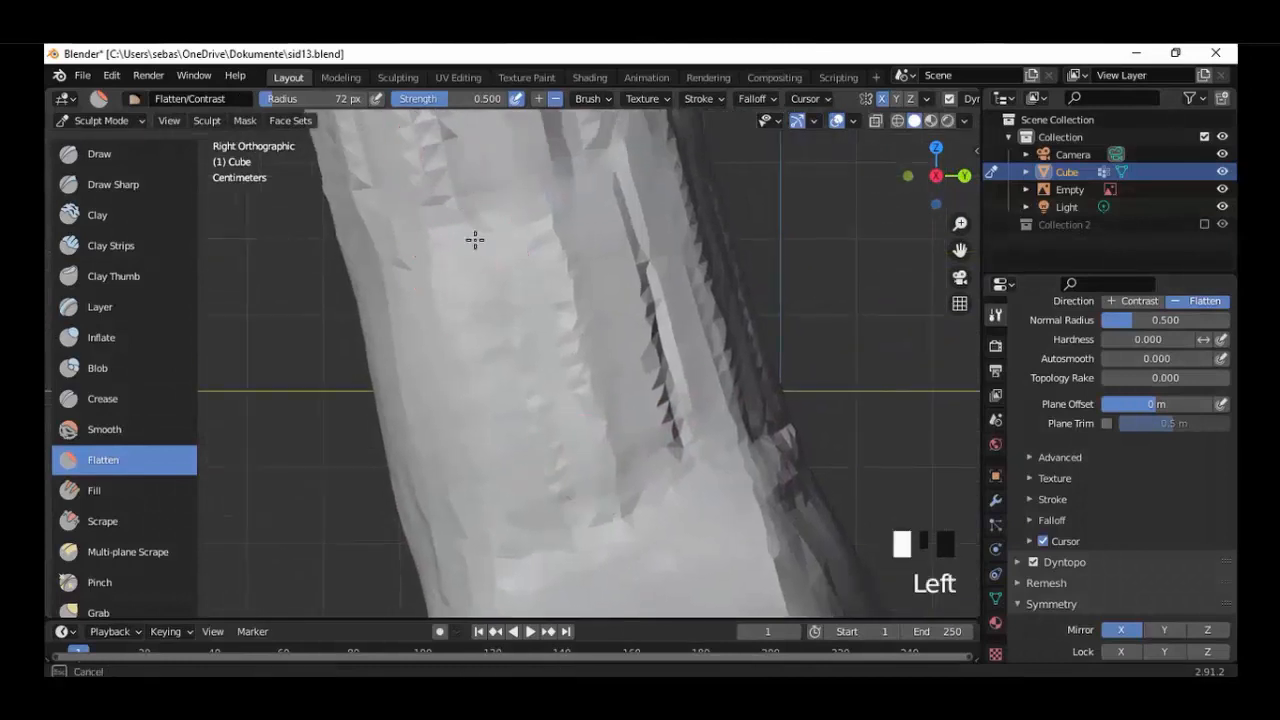
left_click_drag(733, 481, 650, 310)
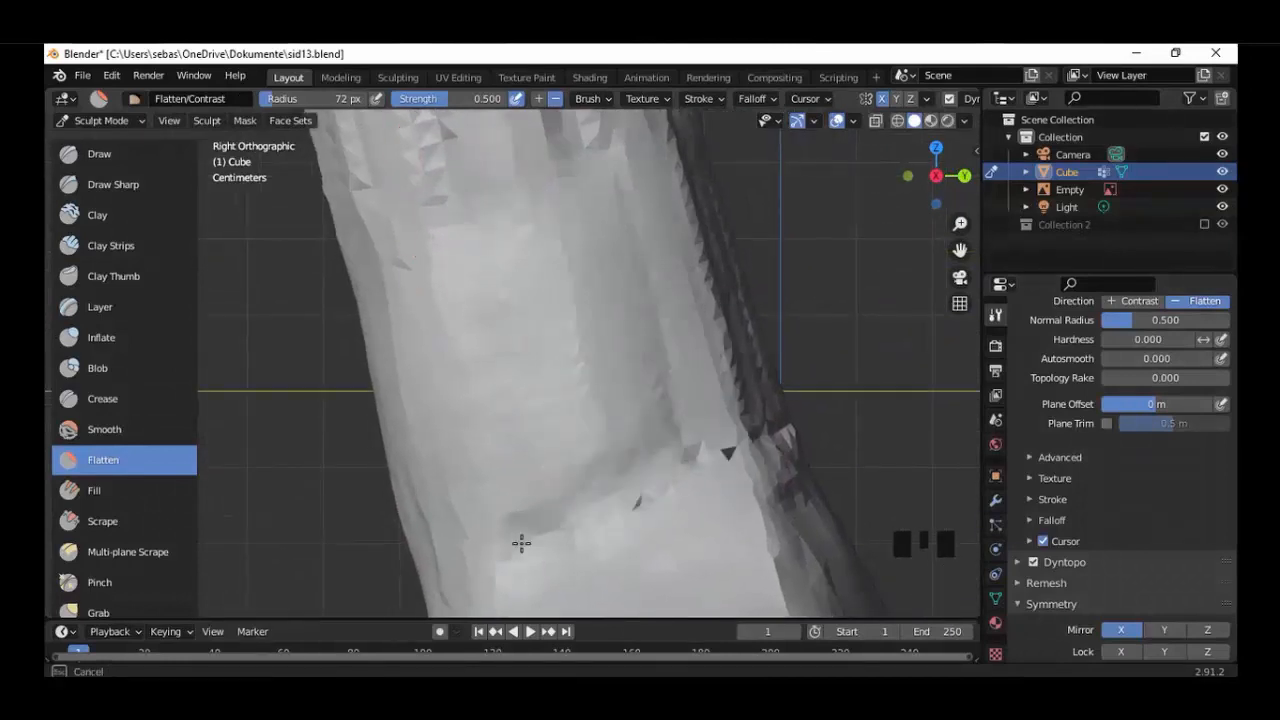
middle_click_drag(521, 543, 440, 458, "alt")
middle_click_drag(440, 458, 526, 451, "shift")
Flatten the back of the neck's base and its transition into the body from the back view.
scroll(526, 451, "up", 1)
left_click_drag(505, 445, 484, 212)
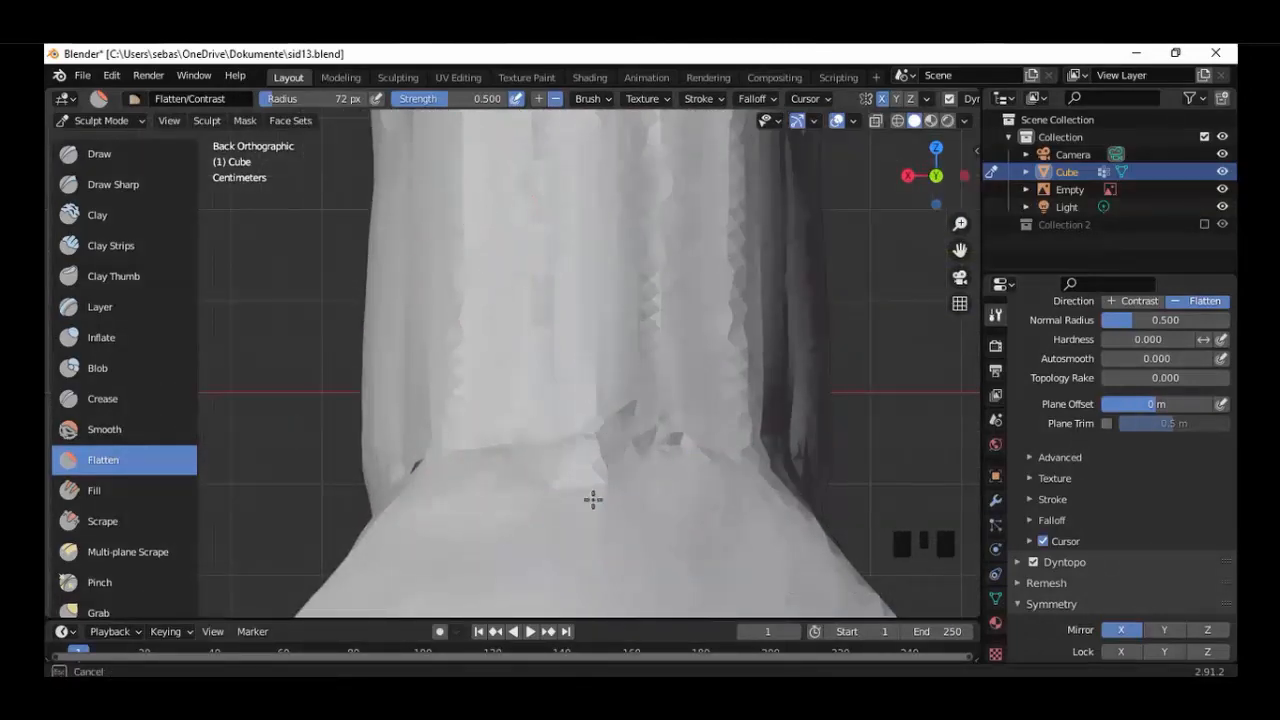
mouse_move(593, 500)
left_mouse_down()
mouse_move(503, 450)
mouse_move(554, 455)
mouse_move(523, 223)
mouse_move(470, 114)
left_mouse_up()
scroll(482, 535, "down", 5)
scroll(516, 410, "up", 5)
Set the Flatten brush radius to 90 px and smooth the side of the middle neck from the right view.
middle_click_drag(501, 441, 600, 439, "alt")
key("f")
left_click(617, 439)
left_click_drag(391, 286, 317, 340)
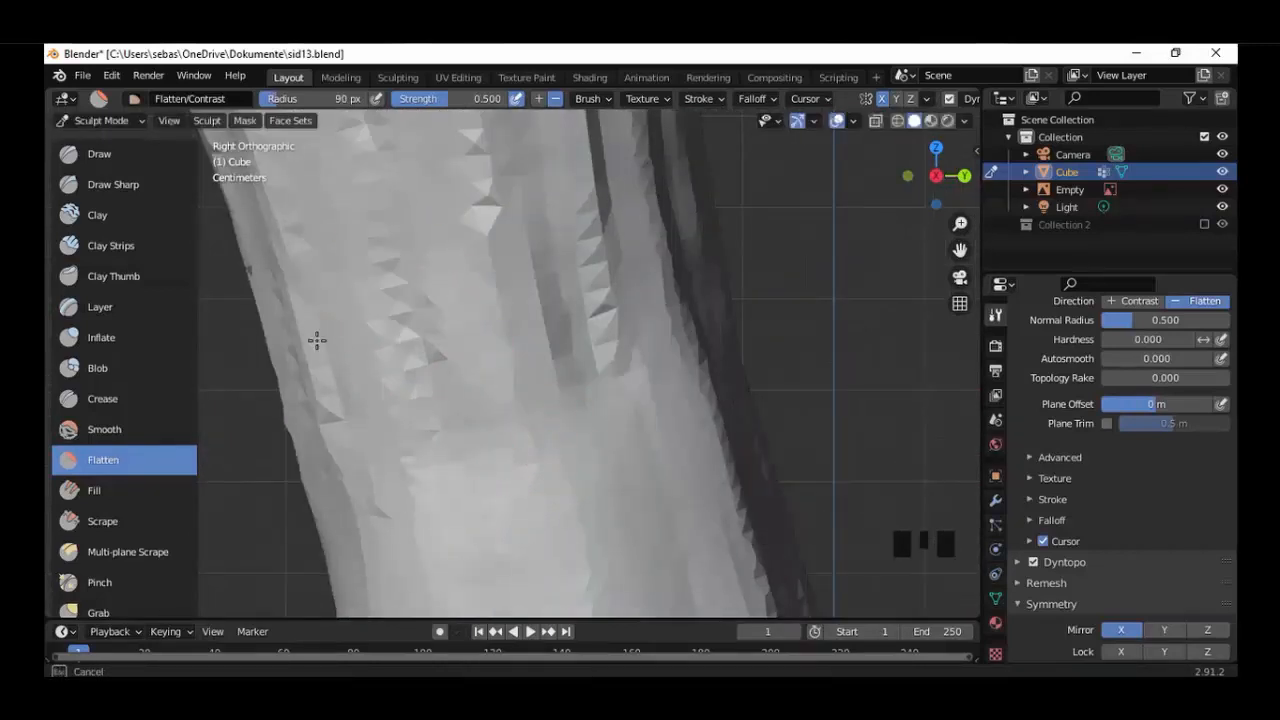
mouse_move(508, 440)
left_mouse_down()
mouse_move(590, 300)
mouse_move(474, 163)
mouse_move(650, 180)
mouse_move(648, 196)
left_mouse_up()
middle_click_drag(648, 198, 715, 200, "alt")
Flatten the front of the middle neck from the front view.
mouse_move(470, 150)
left_mouse_down()
mouse_move(503, 235)
mouse_move(537, 120)
mouse_move(642, 415)
left_mouse_up()
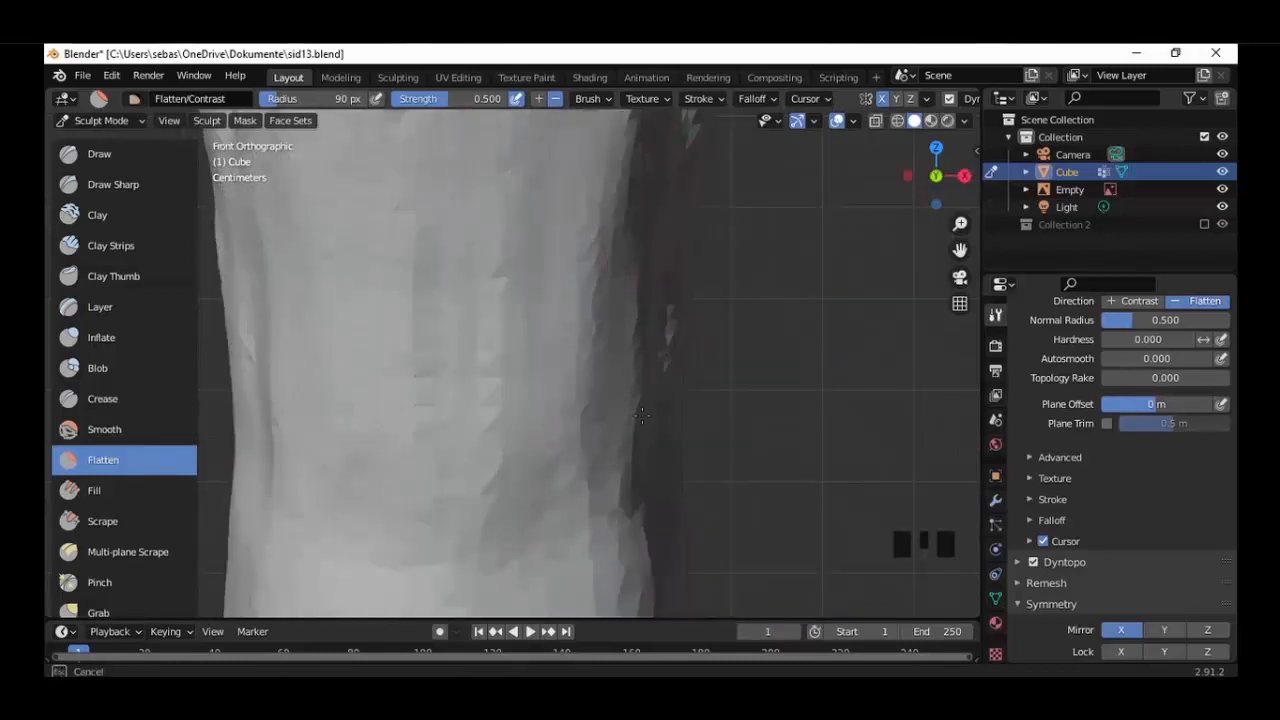
left_click_drag(497, 349, 540, 400)
middle_click_drag(740, 540, 640, 440, "alt")
middle_click_drag(590, 385, 640, 500, "shift")
Flatten the side and back of the upper neck from the right and back views.
left_click_drag(370, 165, 344, 134)
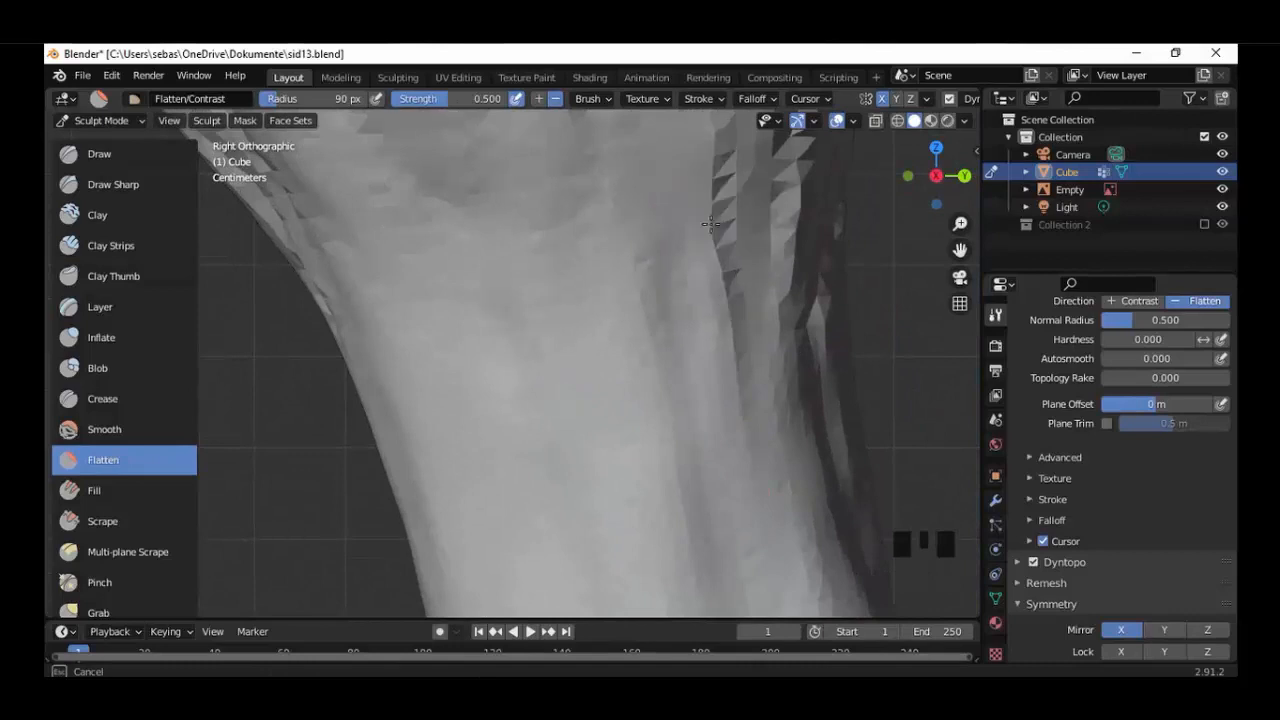
left_click_drag(800, 181, 816, 150)
left_click_drag(823, 250, 826, 285)
middle_click_drag(815, 330, 715, 345, "alt")
middle_click_drag(705, 370, 710, 510, "shift")
mouse_move(675, 470)
left_mouse_down()
mouse_move(660, 511)
mouse_move(729, 566)
left_mouse_up()
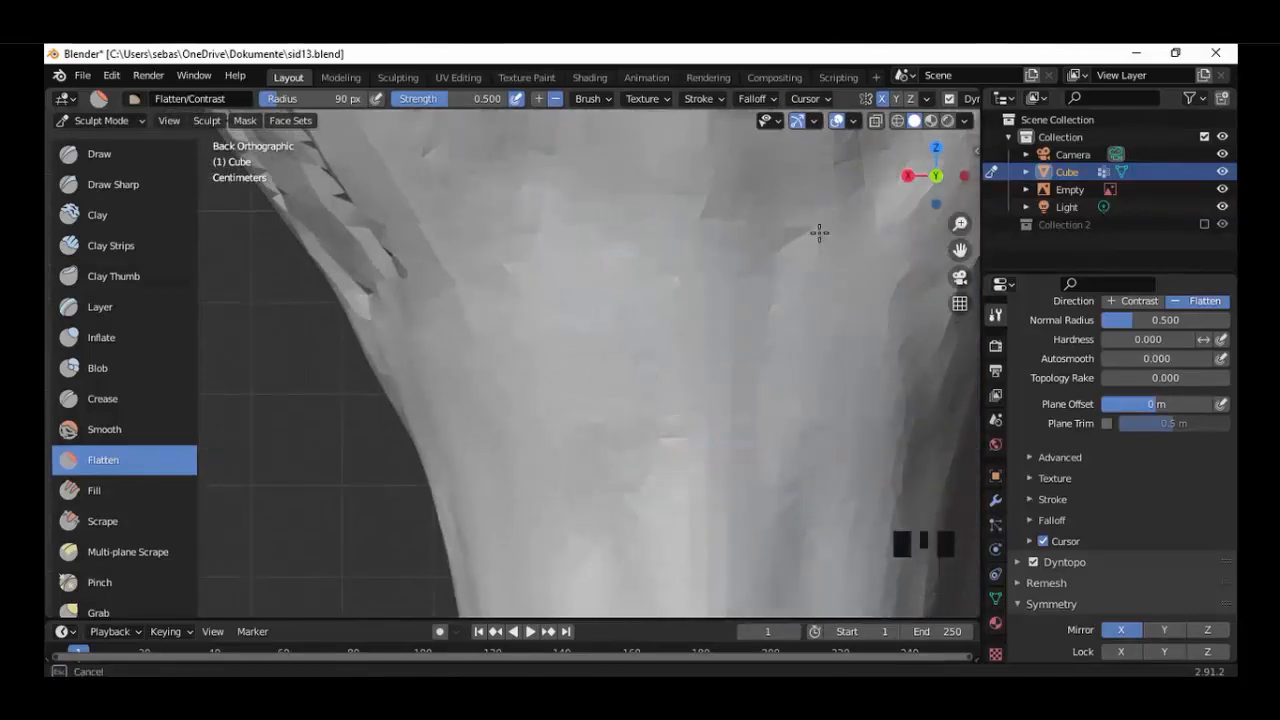
middle_click_drag(820, 231, 760, 250, "alt")
mouse_move(800, 420)
left_mouse_down()
mouse_move(760, 220)
mouse_move(718, 138)
left_mouse_up()
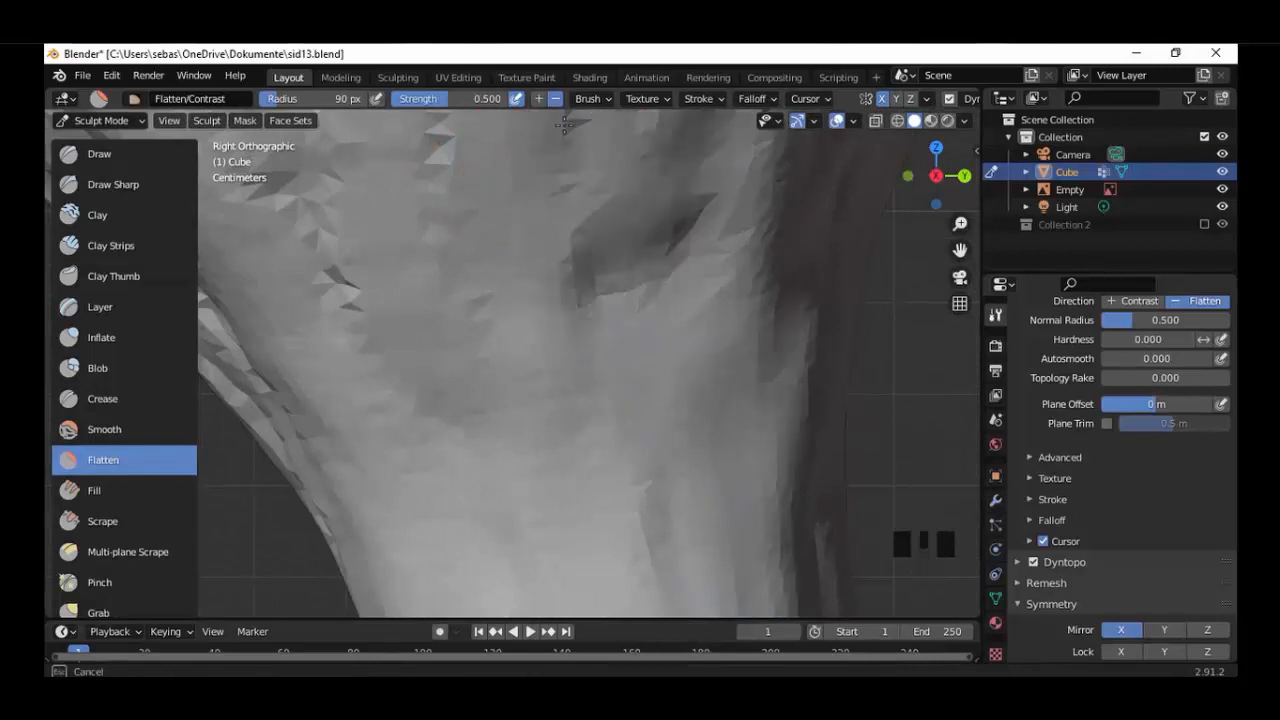
Set the Flatten brush radius to 110 px and smooth the front of the upper neck and lower head.
key("KP_1")
key("f")
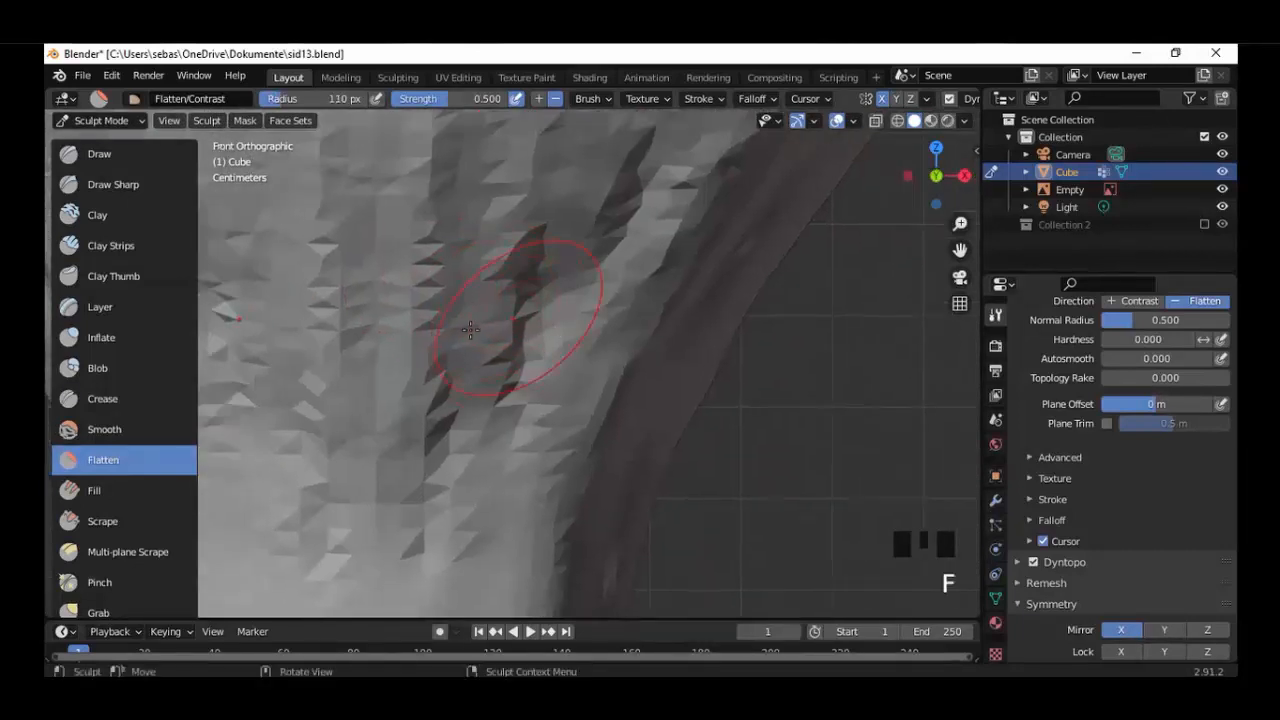
left_click(606, 320)
left_click_drag(597, 427, 456, 405)
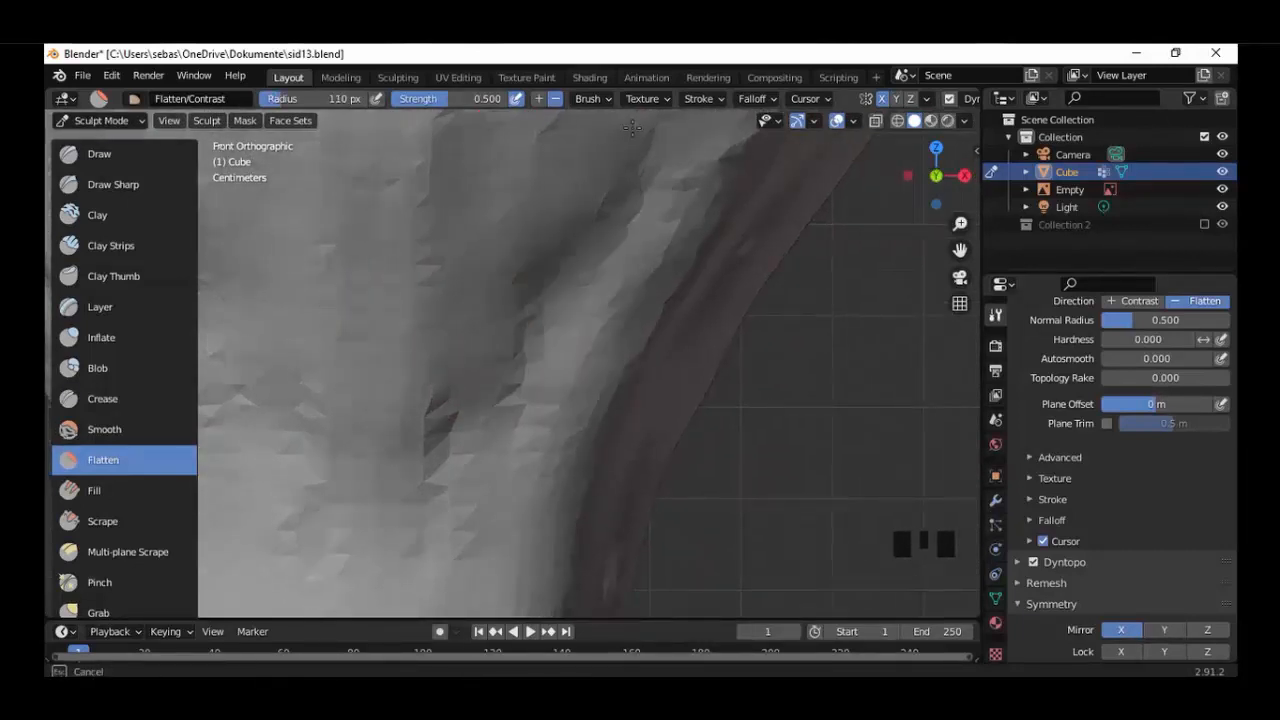
left_click_drag(426, 535, 530, 445)
scroll(530, 440, "down", 3)
scroll(520, 250, "up", 2)
mouse_move(470, 320)
left_mouse_down()
mouse_move(490, 335)
mouse_move(674, 354)
mouse_move(580, 161)
mouse_move(445, 276)
left_mouse_up()
mouse_move(685, 425)
left_mouse_down()
mouse_move(775, 245)
mouse_move(711, 295)
mouse_move(665, 490)
mouse_move(775, 320)
left_mouse_up()
Flatten the clay ridges on the side of the head below the ear from the right view.
key("KP_3")
left_click_drag(378, 370, 371, 382)
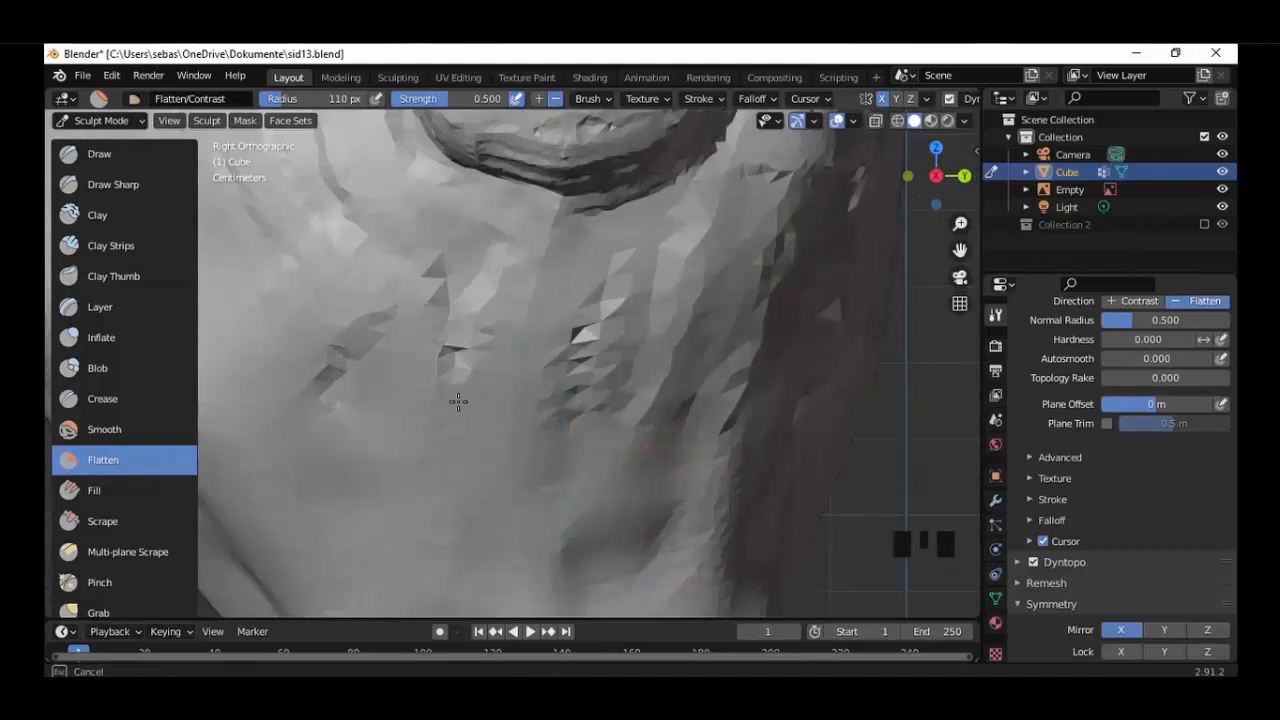
left_click_drag(730, 330, 492, 302)
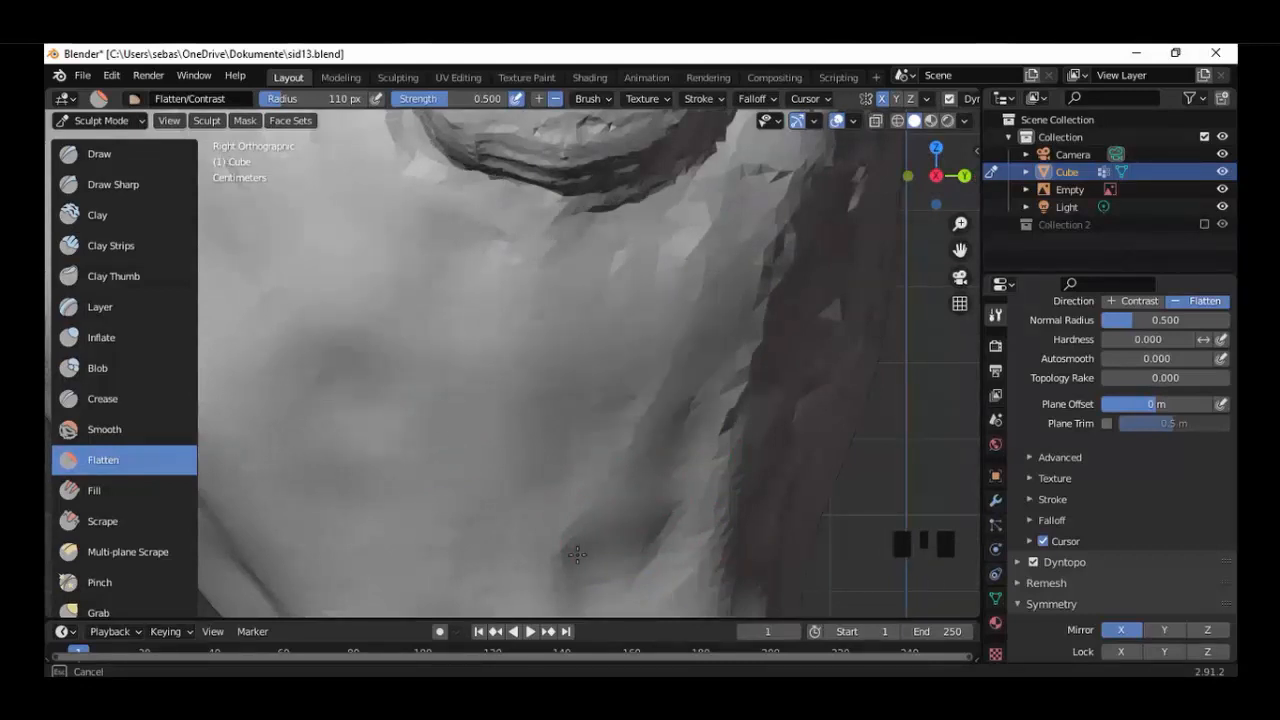
Flatten the jagged ridges on the back of the head from the back view.
key("ctrl+KP_1")
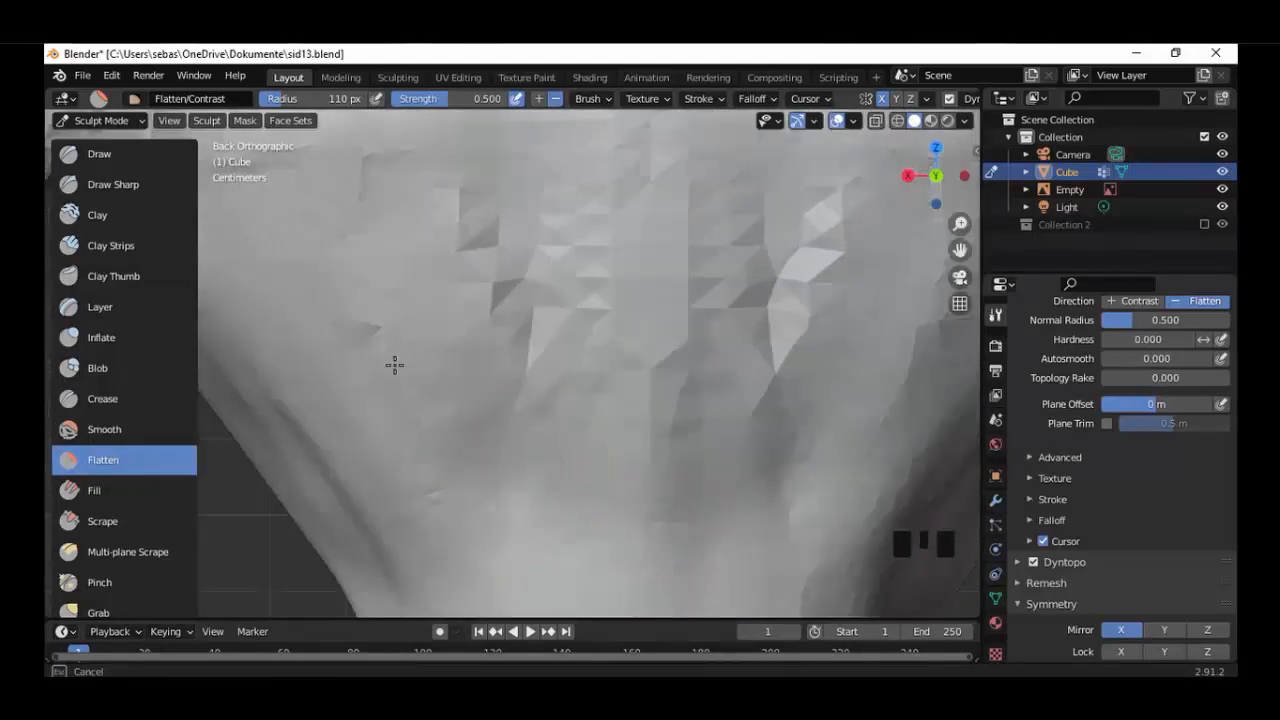
left_click_drag(394, 365, 501, 214)
left_click_drag(814, 605, 862, 545)
Flatten the front side of the head up to the ear's front junction.
key("KP_3")
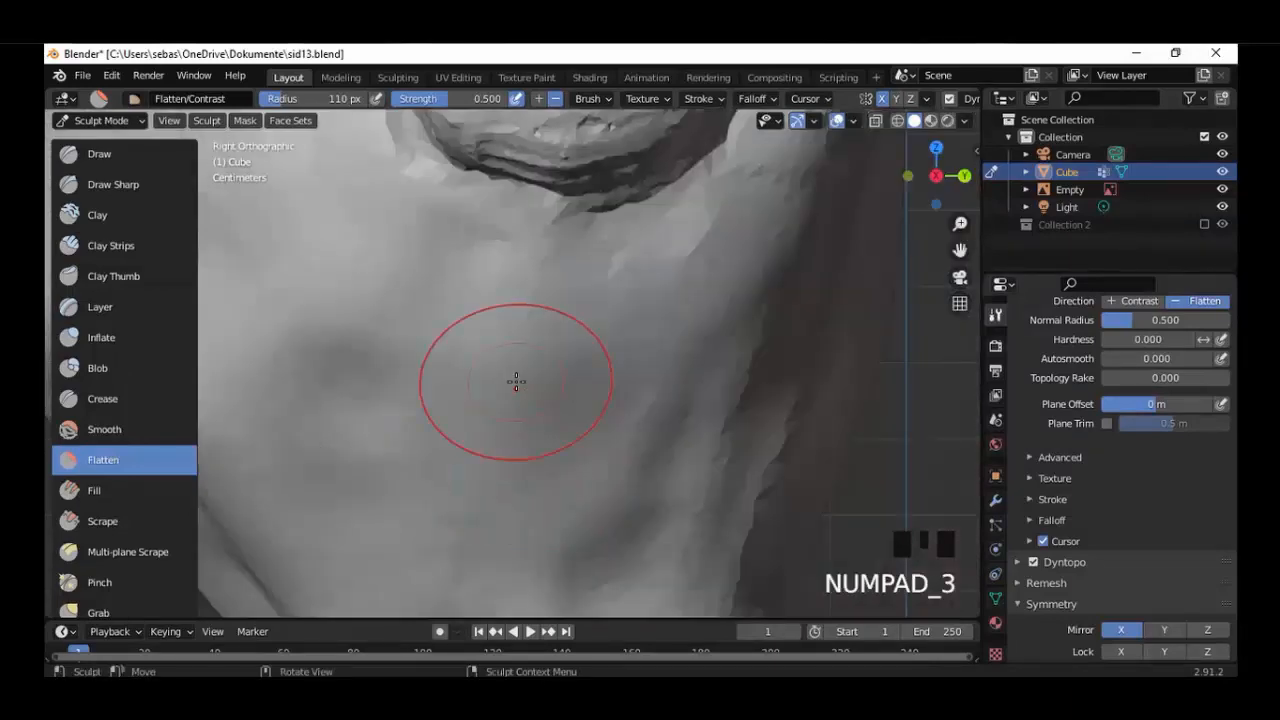
middle_click_drag(514, 380, 626, 406)
scroll(626, 406, "up", 3)
mouse_move(480, 188)
left_mouse_down()
mouse_move(389, 160)
mouse_move(380, 196)
left_mouse_up()
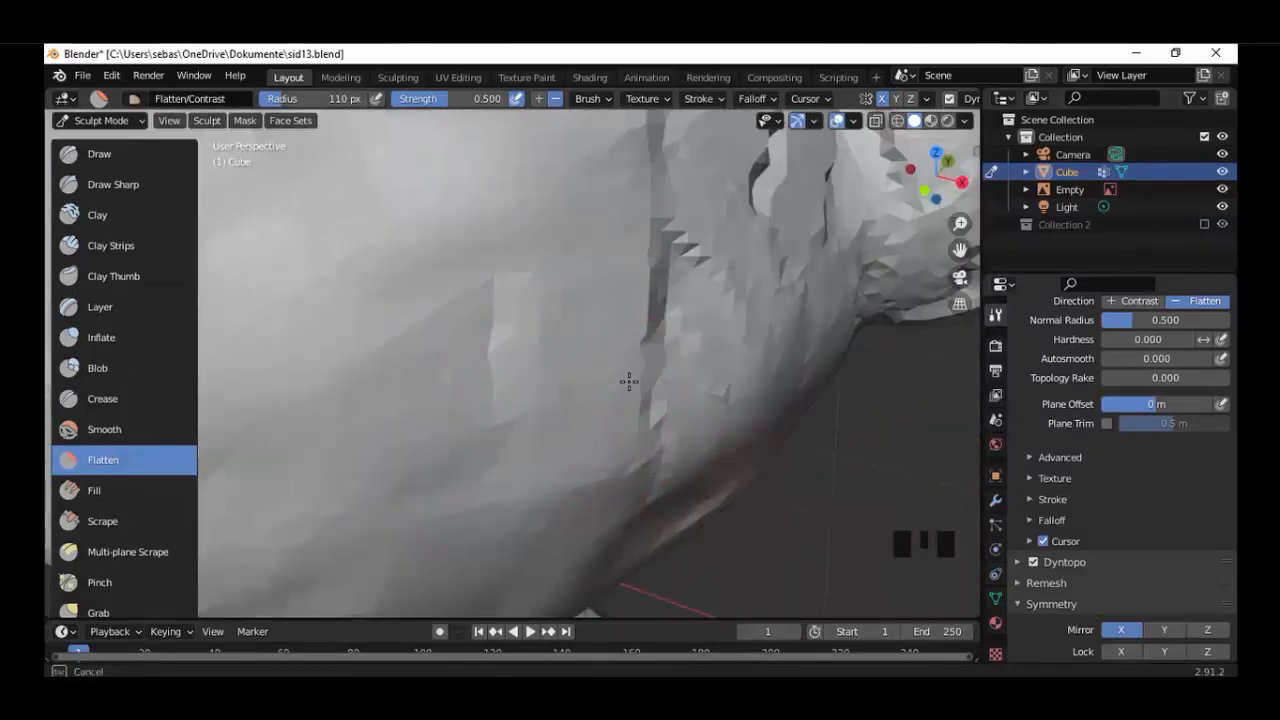
left_click_drag(629, 381, 623, 120)
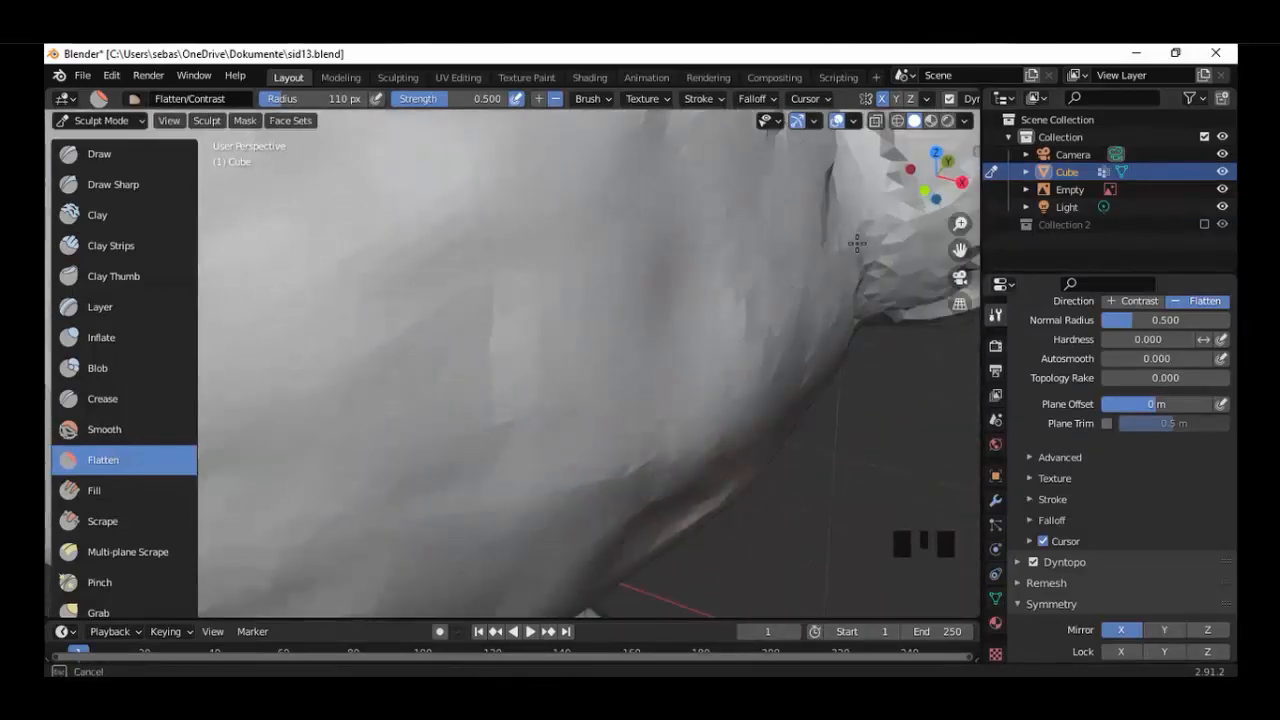
middle_click_drag(857, 243, 748, 309)
scroll(603, 217, "up", 2)
mouse_move(603, 217)
middle_mouse_down()
mouse_move(463, 475)
mouse_move(427, 473)
middle_mouse_up()
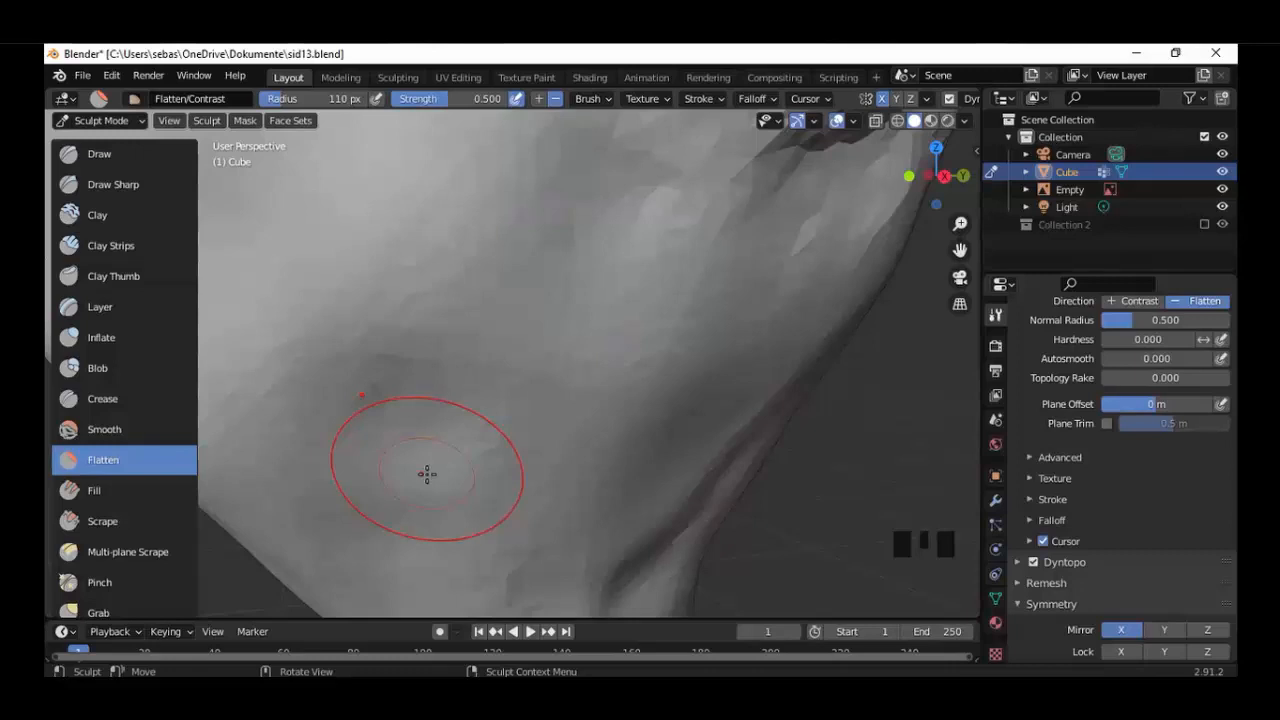
Smooth the side of the head directly beneath the ear with Flatten strokes from a low angle.
mouse_move(427, 474)
middle_mouse_down("shift")
mouse_move(466, 443)
mouse_move(586, 486)
middle_mouse_up("shift")
mouse_move(586, 486)
middle_mouse_down("shift")
mouse_move(691, 300)
mouse_move(643, 194)
mouse_move(590, 122)
middle_mouse_up("shift")
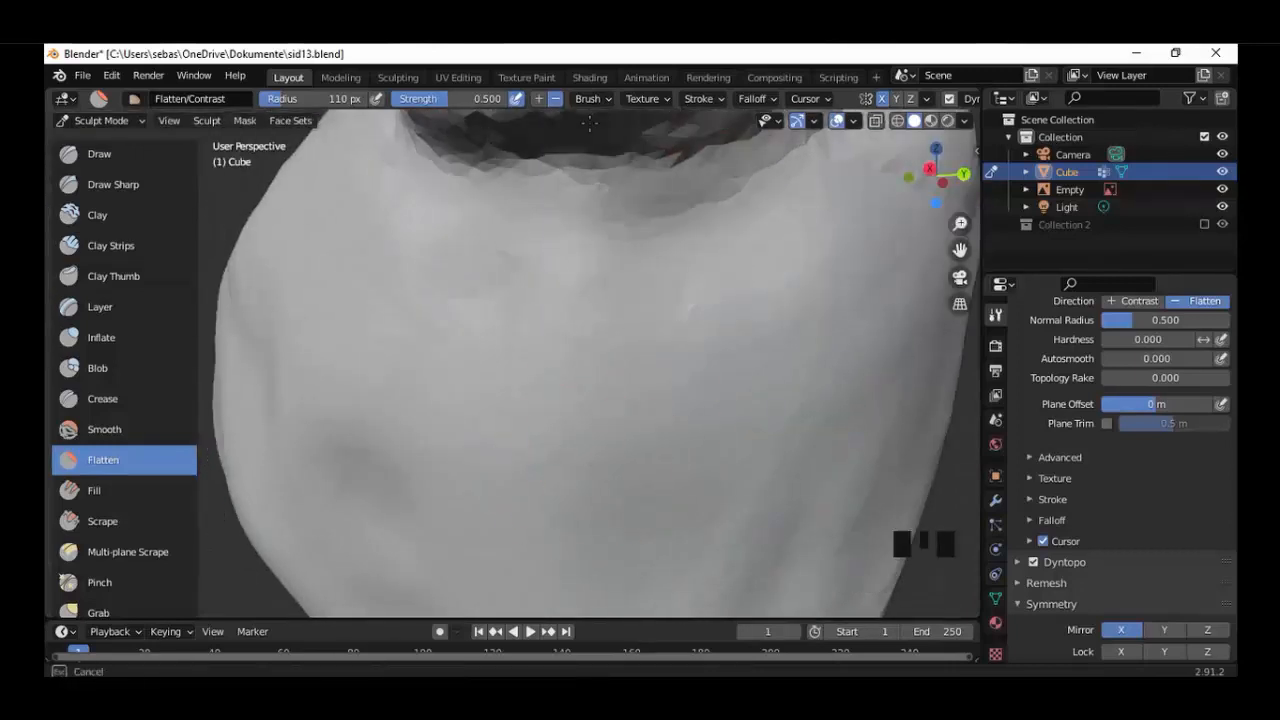
left_click_drag(590, 122, 640, 130)
scroll(491, 216, "down", 3)
scroll(757, 309, "up", 6)
scroll(757, 309, "down", 1)
mouse_move(491, 216)
middle_mouse_down()
mouse_move(740, 300)
mouse_move(650, 400)
middle_mouse_up()
mouse_move(600, 320)
left_mouse_down()
mouse_move(574, 154)
mouse_move(618, 149)
mouse_move(622, 170)
left_mouse_up()
Flatten the front crease where the ear joins the head.
scroll(622, 175, "down", 5)
middle_click_drag(622, 175, 766, 312)
scroll(774, 317, "up", 5)
mouse_move(774, 317)
left_mouse_down()
mouse_move(742, 324)
mouse_move(698, 182)
mouse_move(226, 191)
mouse_move(749, 134)
mouse_move(883, 331)
mouse_move(861, 158)
left_mouse_up()
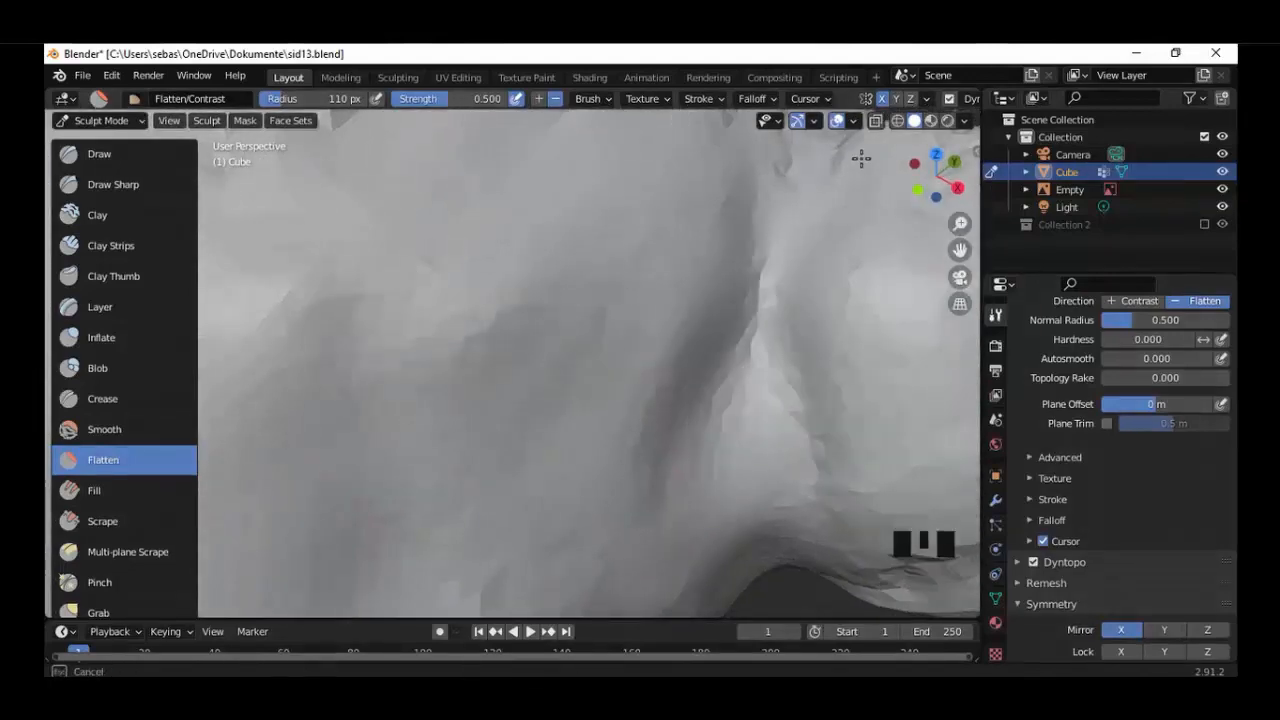
scroll(800, 190, "down", 6)
Flatten the side of the head behind the ear down to its lower ridges.
mouse_move(740, 280)
middle_mouse_down()
mouse_move(421, 347)
mouse_move(446, 317)
middle_mouse_up()
scroll(421, 347, "up", 5)
mouse_move(446, 317)
left_mouse_down()
mouse_move(471, 567)
mouse_move(413, 183)
left_mouse_up()
mouse_move(778, 186)
left_mouse_down()
mouse_move(591, 234)
mouse_move(886, 315)
left_mouse_up()
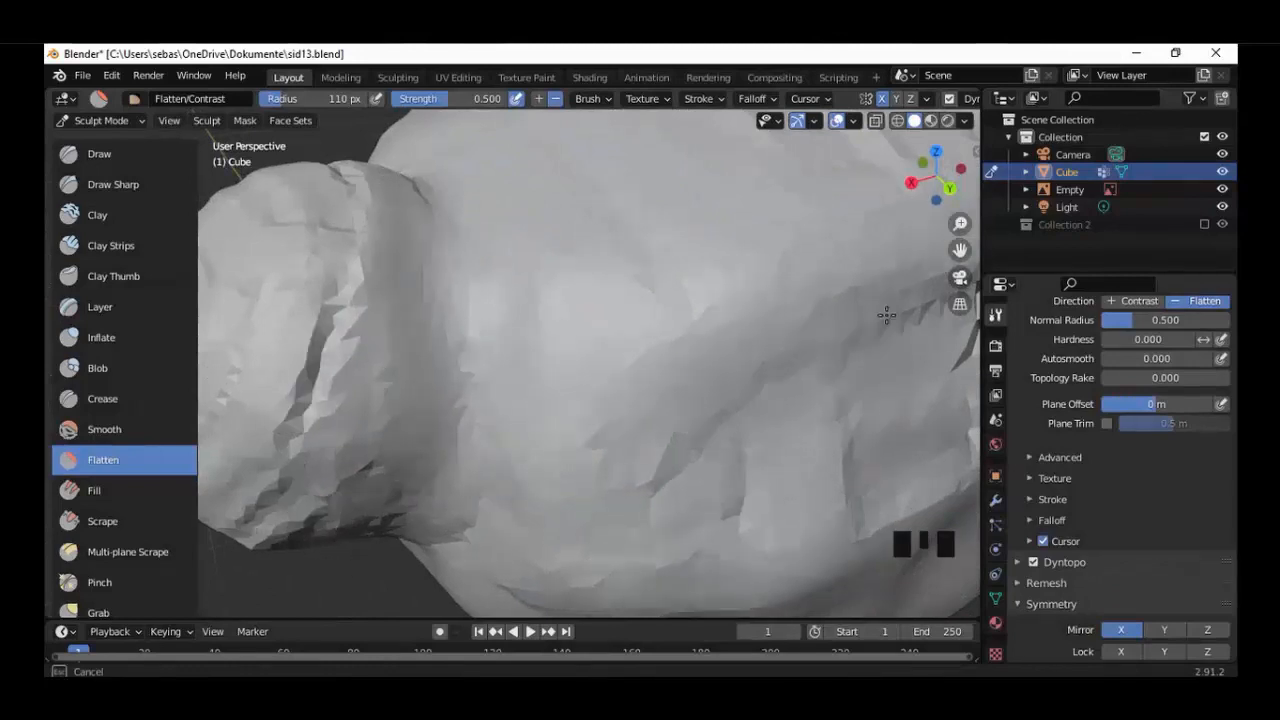
middle_click_drag(756, 392, 720, 378)
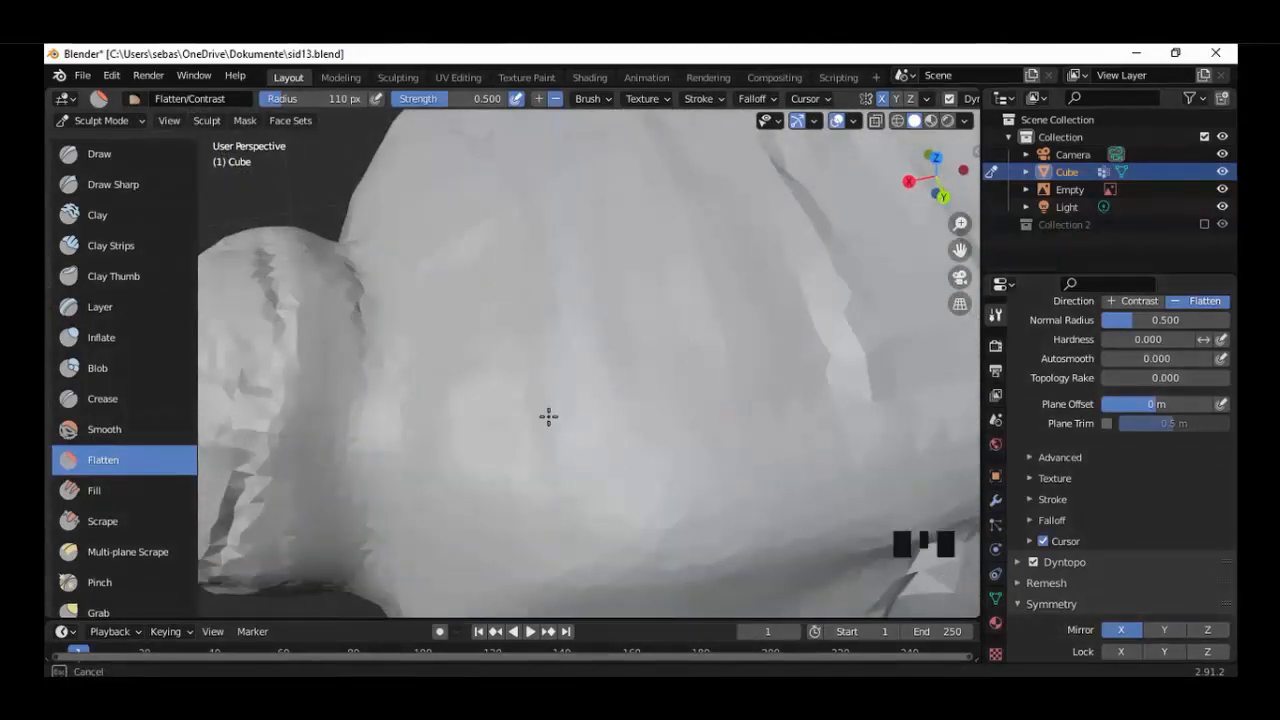
Flatten the sharp ridge on the back of the head and the uneven surface along its lower edge.
left_click_drag(858, 392, 770, 146)
left_click_drag(584, 300, 425, 385)
middle_click_drag(760, 500, 605, 352, "shift")
mouse_move(740, 400)
left_mouse_down()
mouse_move(760, 440)
mouse_move(835, 369)
left_mouse_up()
mouse_move(921, 426)
middle_mouse_down("shift")
mouse_move(657, 343)
mouse_move(749, 417)
middle_mouse_up("shift")
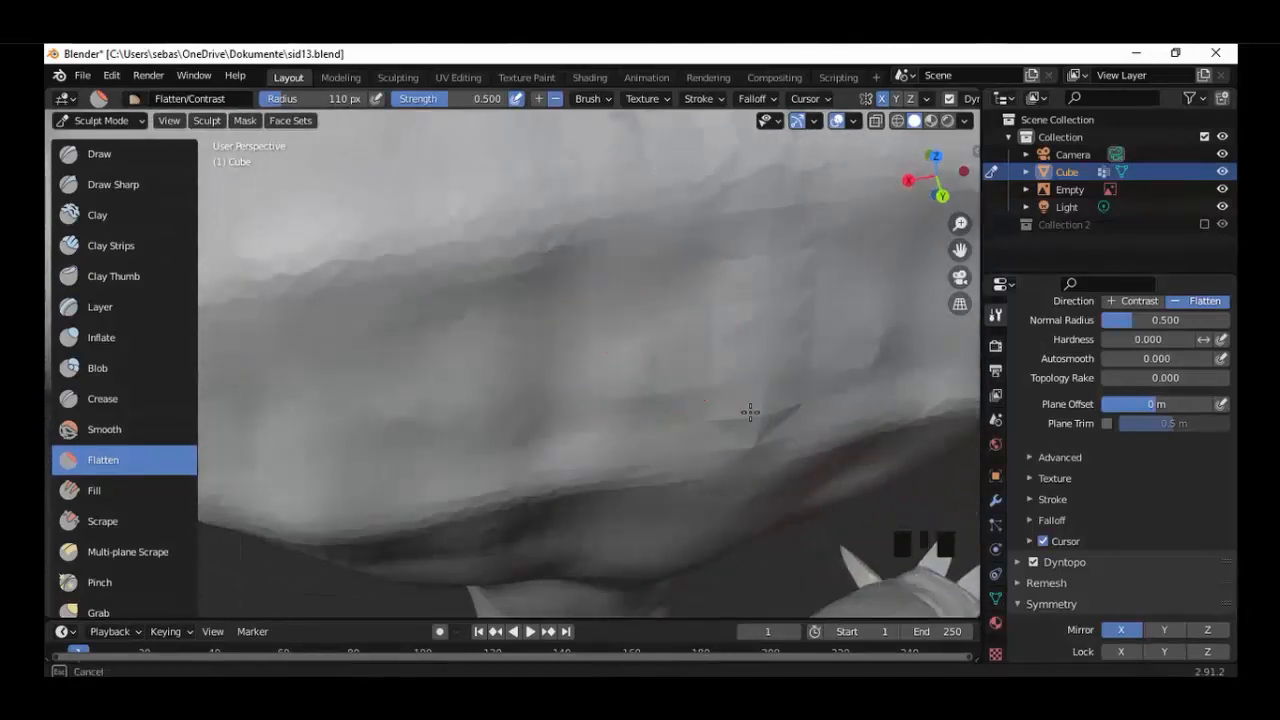
Smooth the shallow folds on the front of the head with Flatten strokes.
scroll(514, 427, "down", 2)
scroll(474, 309, "up", 1)
mouse_move(474, 309)
middle_mouse_down()
mouse_move(743, 240)
mouse_move(634, 354)
mouse_move(425, 345)
middle_mouse_up()
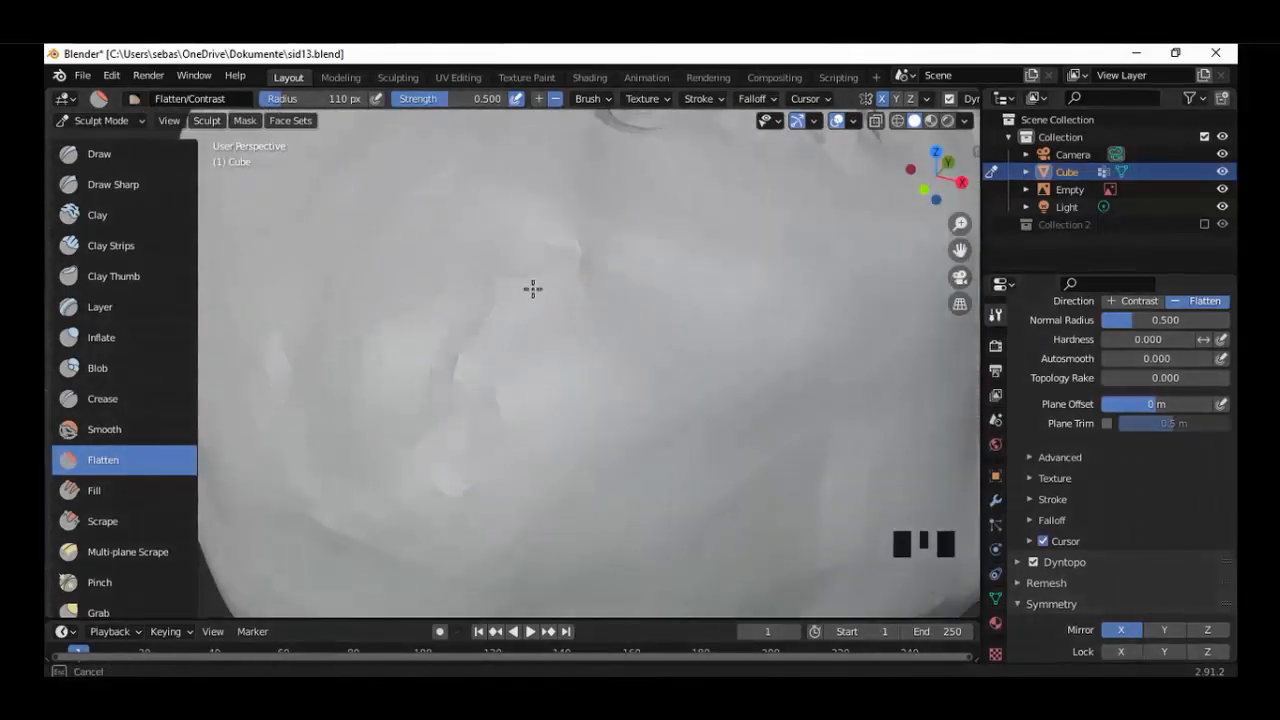
middle_click_drag(655, 134, 596, 347, "shift")
mouse_move(420, 358)
left_mouse_down()
mouse_move(369, 363)
mouse_move(759, 334)
left_mouse_up()
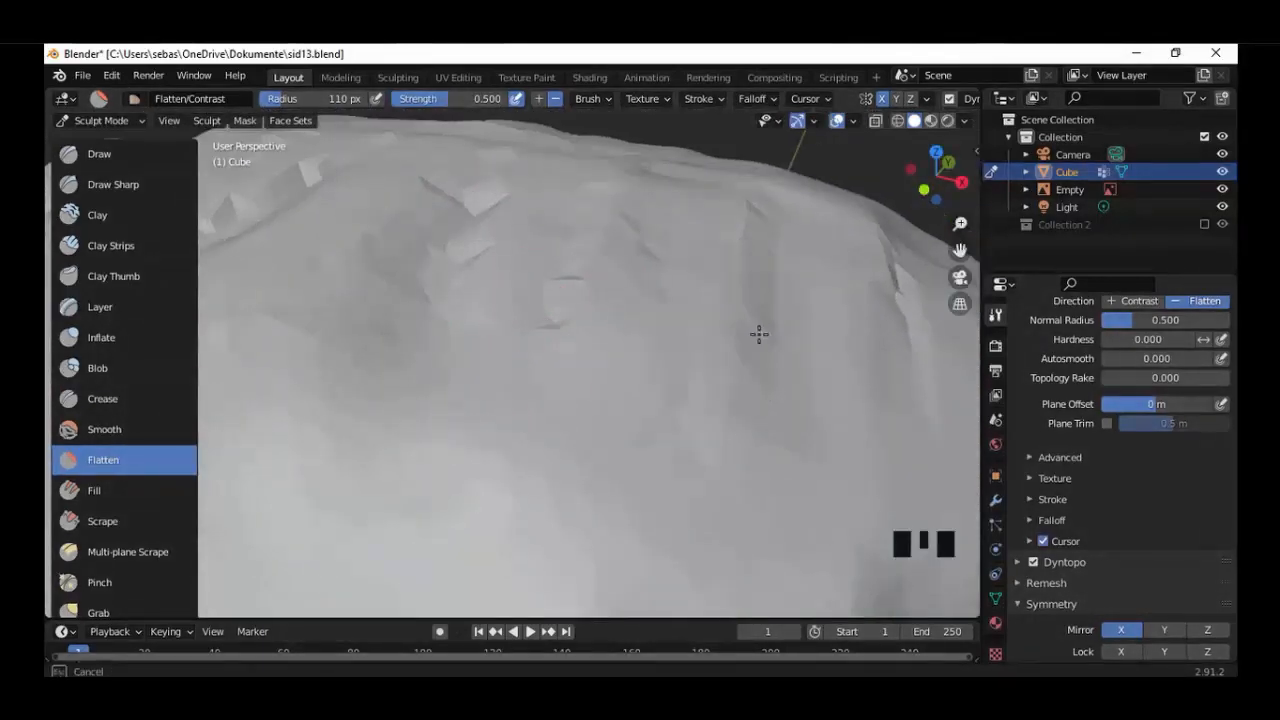
Flatten the jagged facets along the forehead and upper front edge of the head.
mouse_move(922, 261)
left_mouse_down()
mouse_move(426, 297)
mouse_move(533, 271)
mouse_move(622, 175)
left_mouse_up()
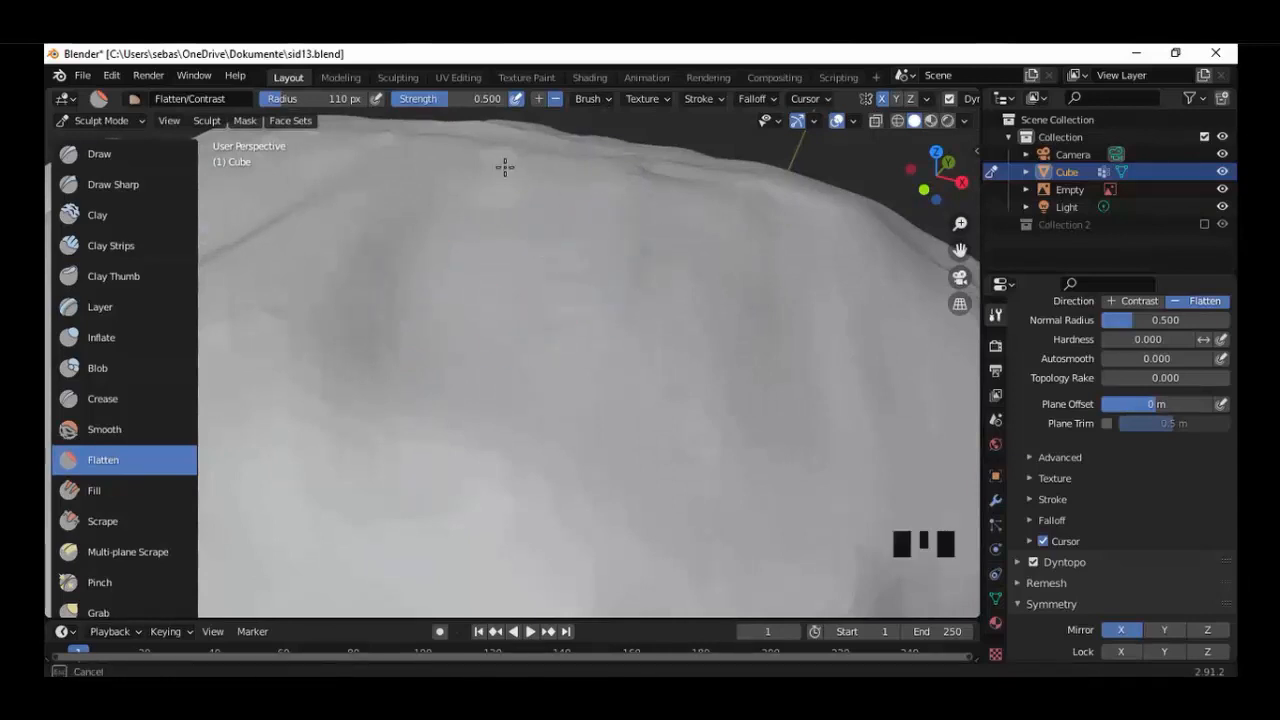
middle_click_drag(708, 256, 652, 300)
left_click_drag(664, 298, 621, 173)
left_click_drag(848, 609, 620, 503)
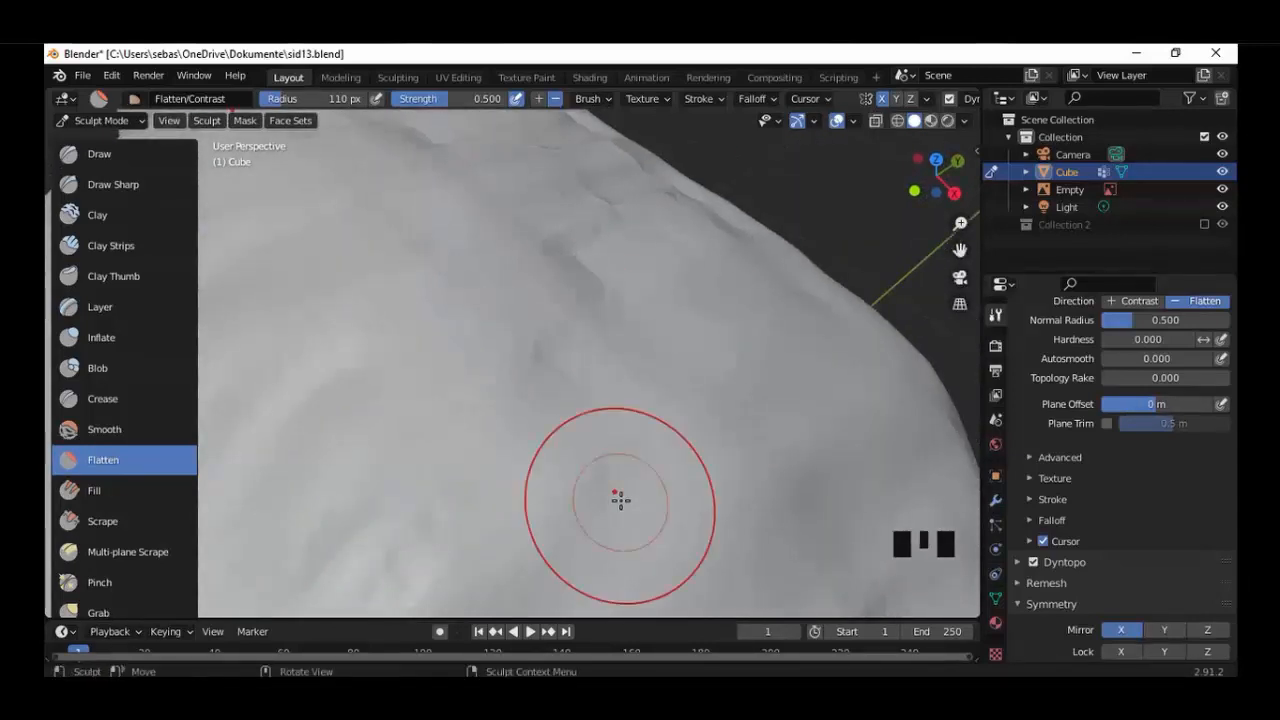
left_click_drag(459, 396, 240, 357)
middle_click_drag(559, 581, 474, 411)
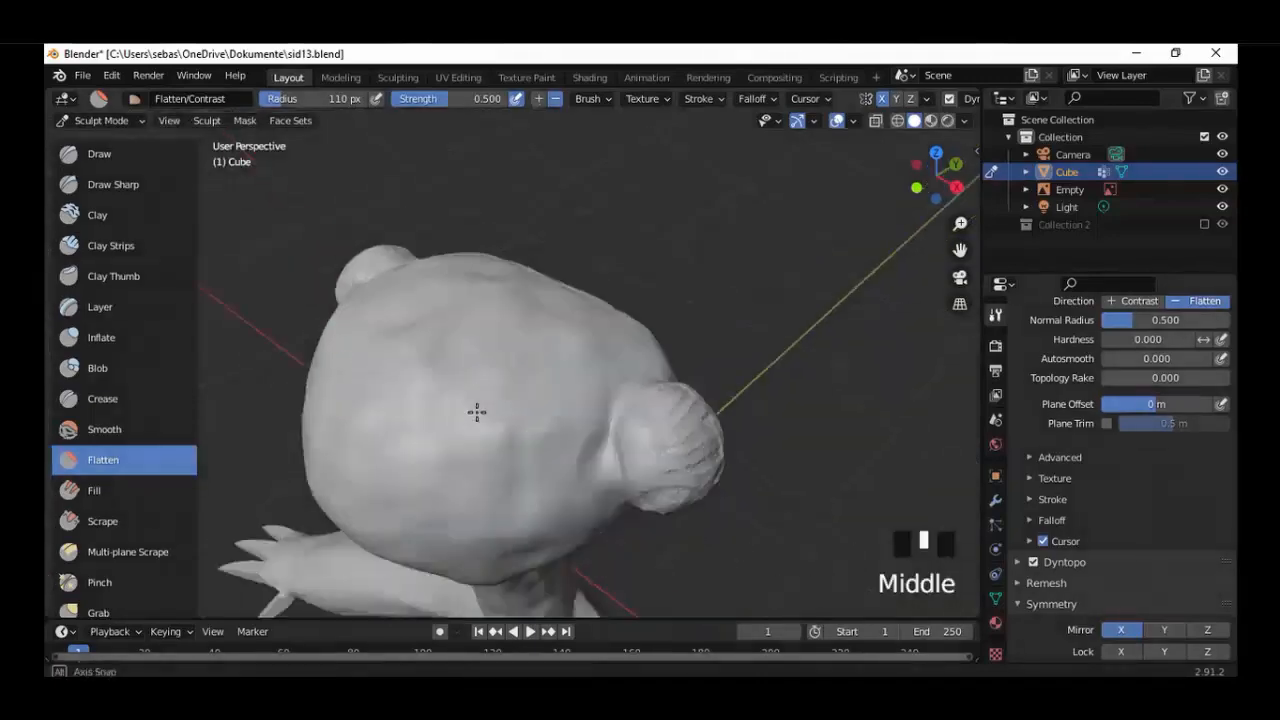
Flatten the faceted outer surface of the ear and the rough ridges on its rear underside.
scroll(500, 394, "up", 5)
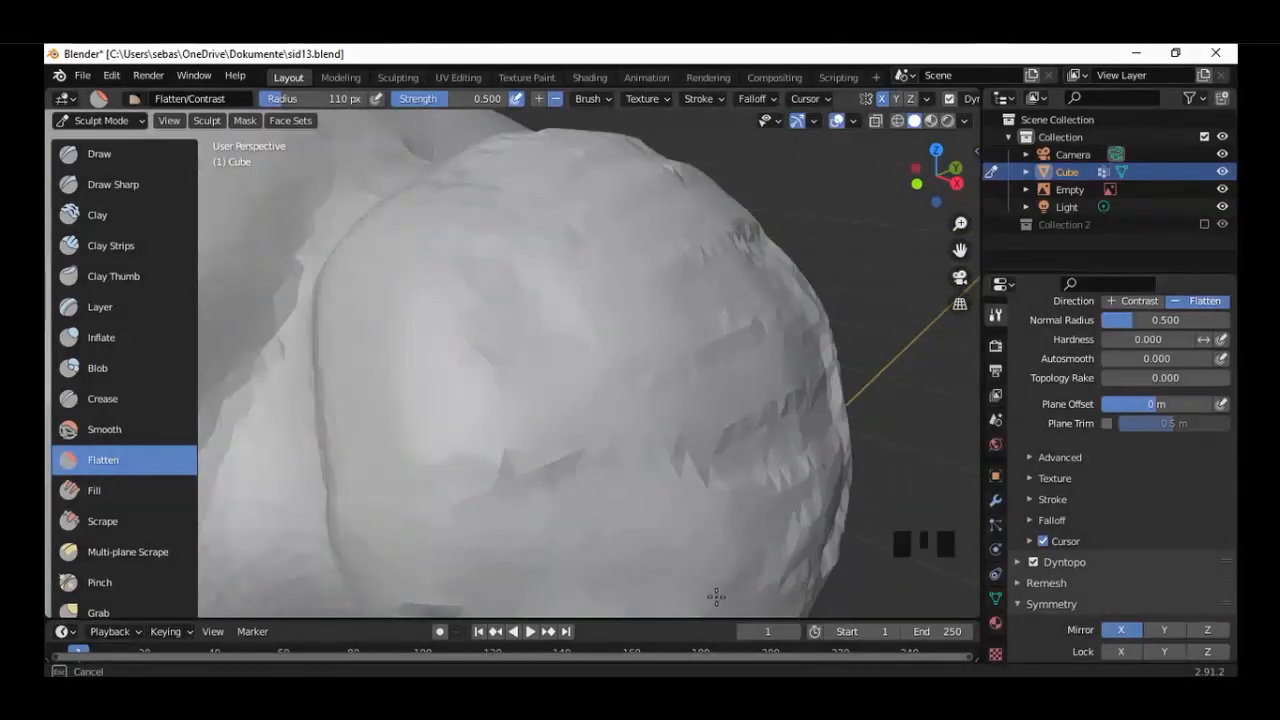
middle_click_drag(525, 277, 514, 317)
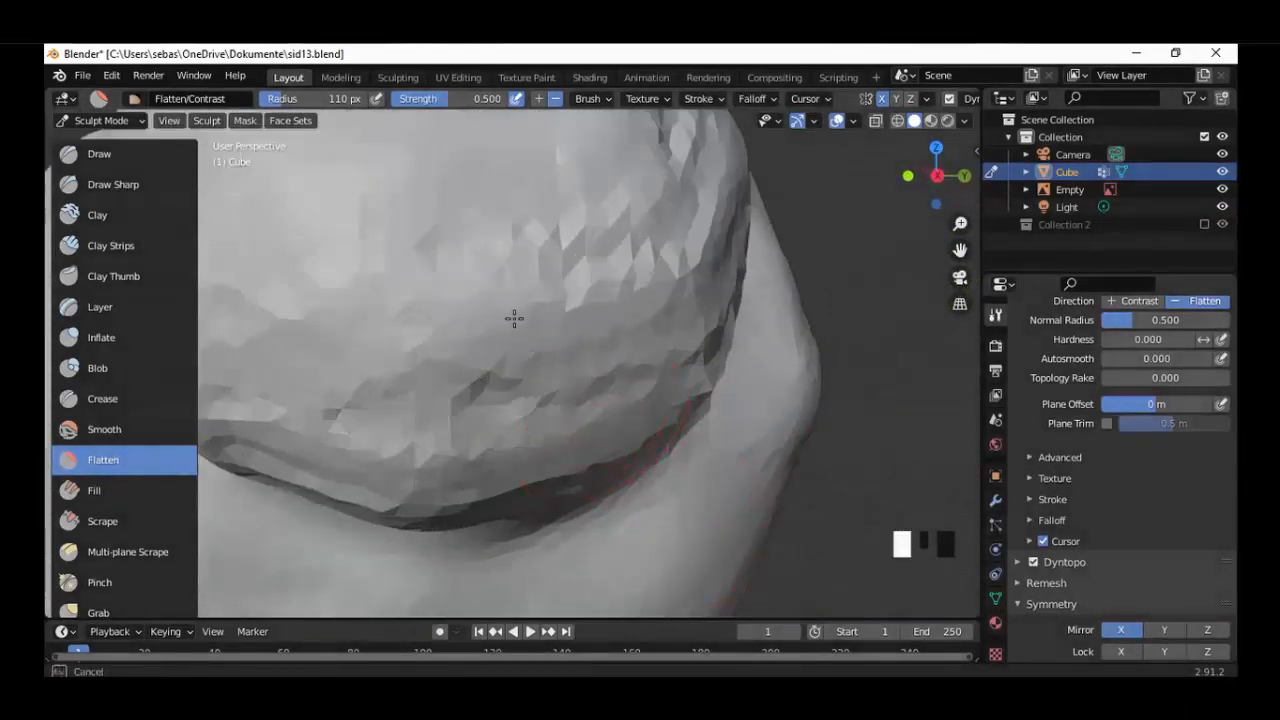
mouse_move(463, 429)
middle_mouse_down()
mouse_move(595, 398)
mouse_move(411, 320)
middle_mouse_up()
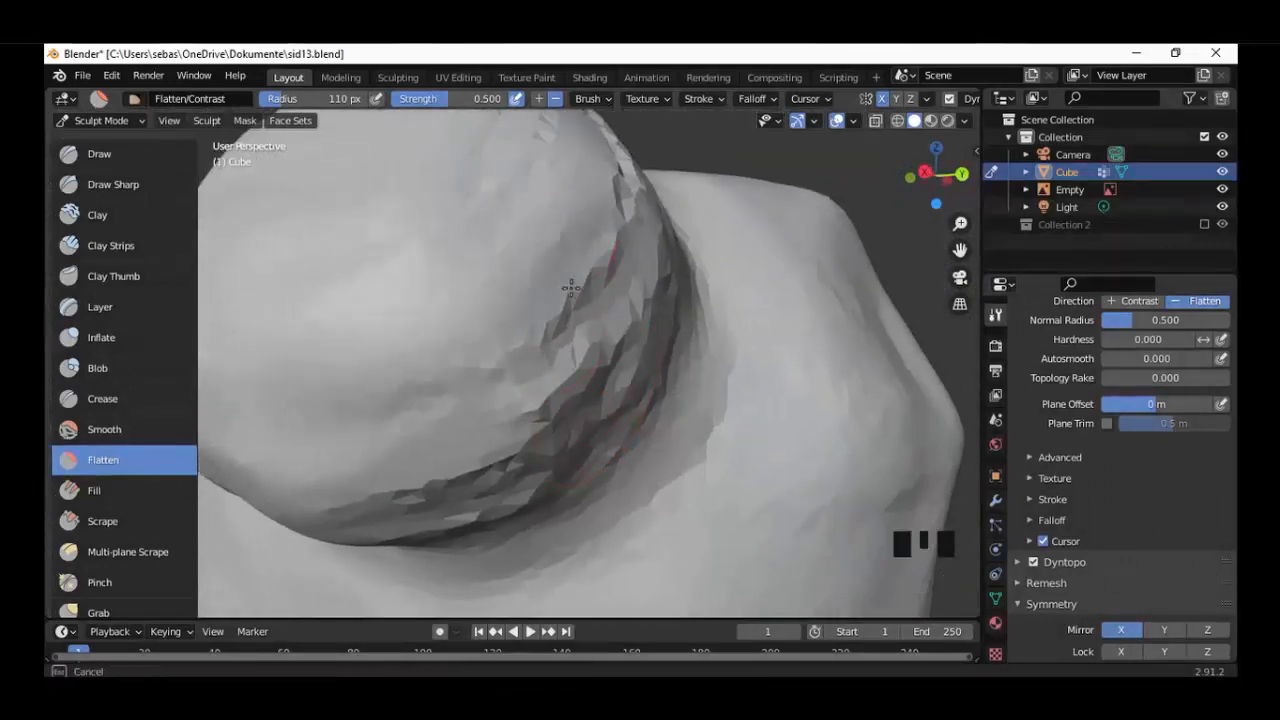
mouse_move(571, 288)
left_mouse_down()
mouse_move(535, 478)
mouse_move(585, 350)
left_mouse_up()
middle_click_drag(585, 345, 566, 397)
left_click_drag(448, 450, 439, 388)
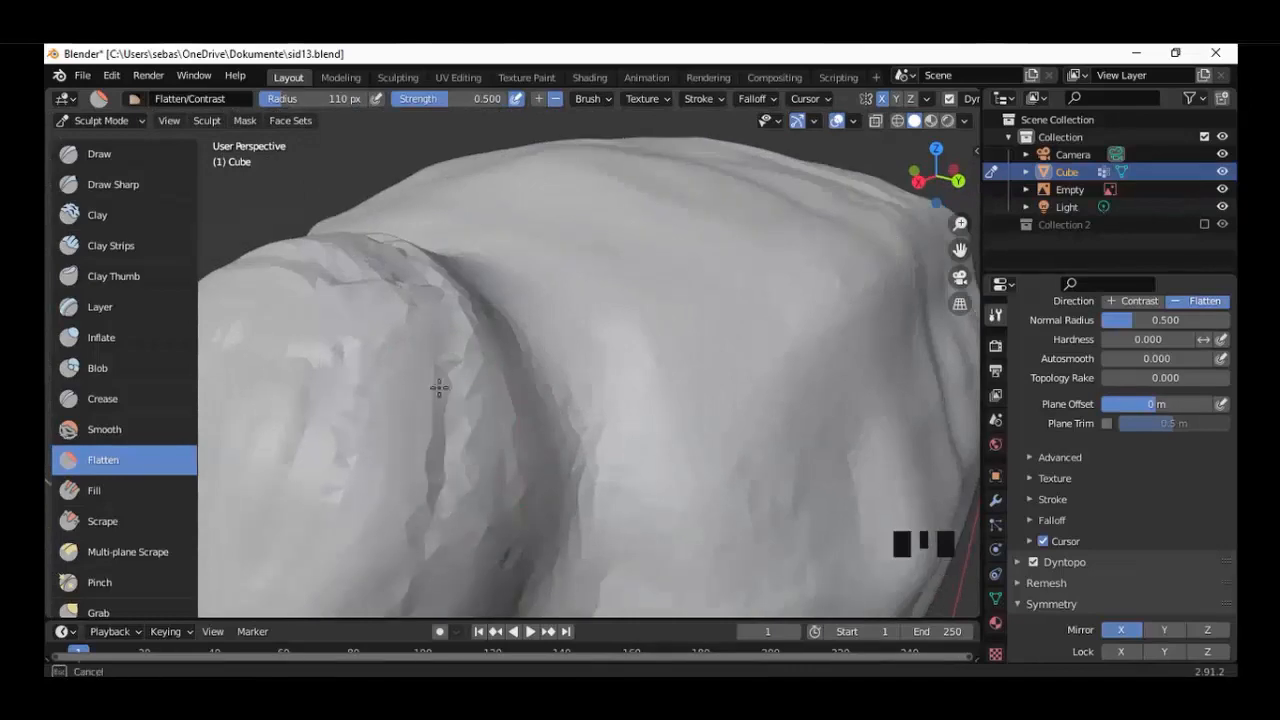
Flatten the ear's upper rim along the crease where it meets the head.
middle_click_drag(340, 497, 627, 456)
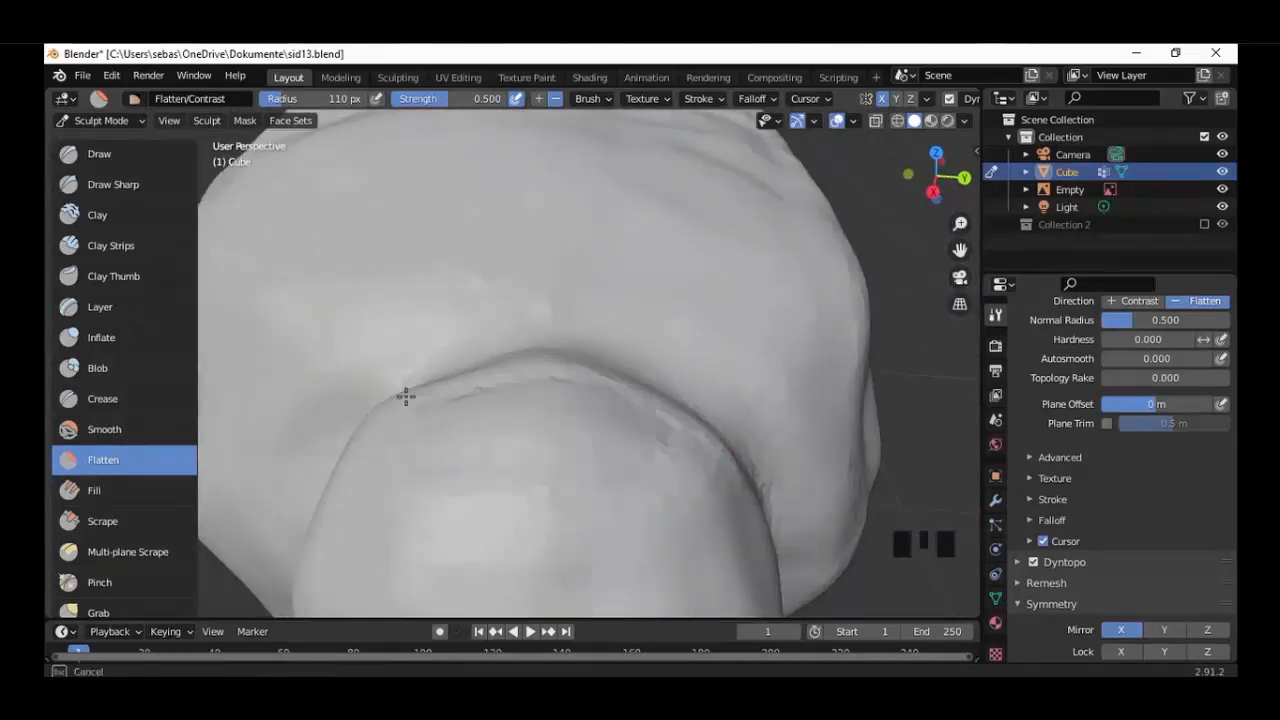
left_click_drag(405, 397, 690, 428)
mouse_move(700, 425)
middle_mouse_down()
mouse_move(400, 345)
mouse_move(426, 403)
middle_mouse_up()
scroll(400, 370, "down", 4)
scroll(426, 403, "up", 2)
Fill the hollow on the head behind the ear with Clay brush strokes in Add mode.
left_click(105, 215)
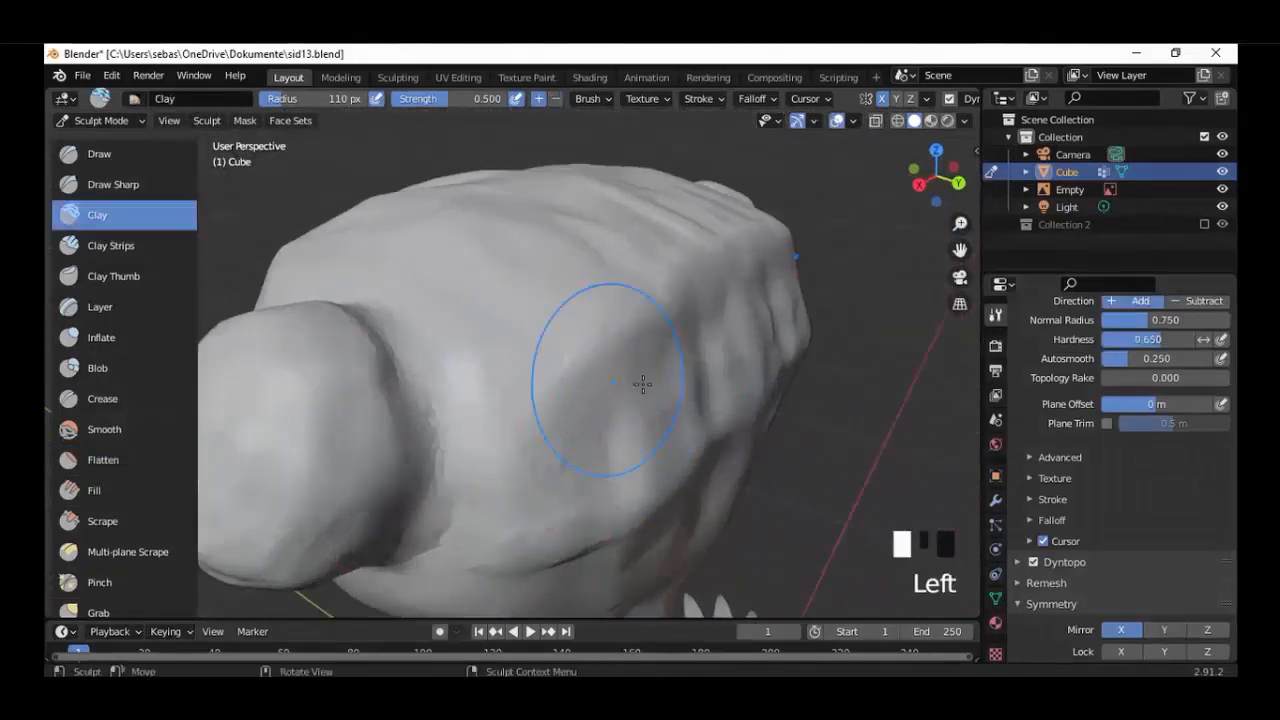
left_click_drag(643, 384, 640, 400)
scroll(650, 385, "up", 1)
mouse_move(735, 375)
left_mouse_down()
mouse_move(749, 337)
mouse_move(691, 374)
left_mouse_up()
middle_click_drag(700, 455, 680, 385)
left_click_drag(695, 425, 700, 454)
middle_click_drag(712, 520, 685, 447)
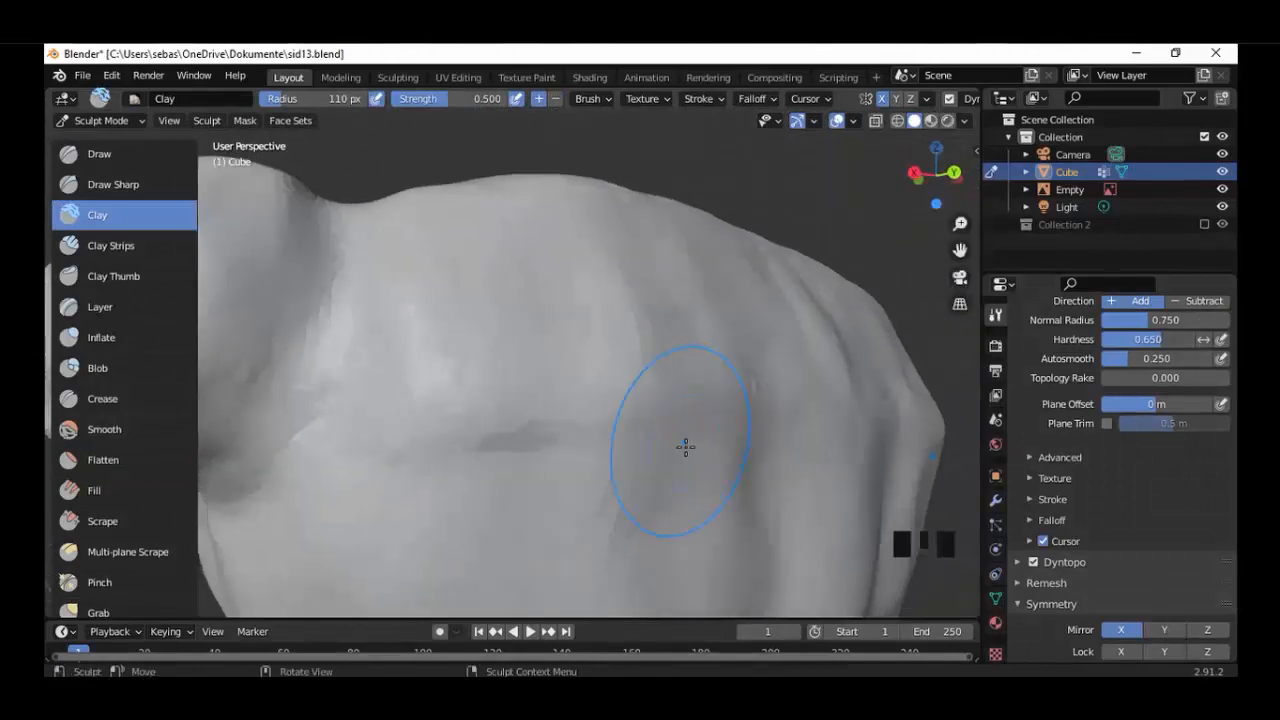
scroll(686, 447, "down", 2)
left_click(543, 337)
left_click(543, 337)
middle_click_drag(600, 410, 370, 467)
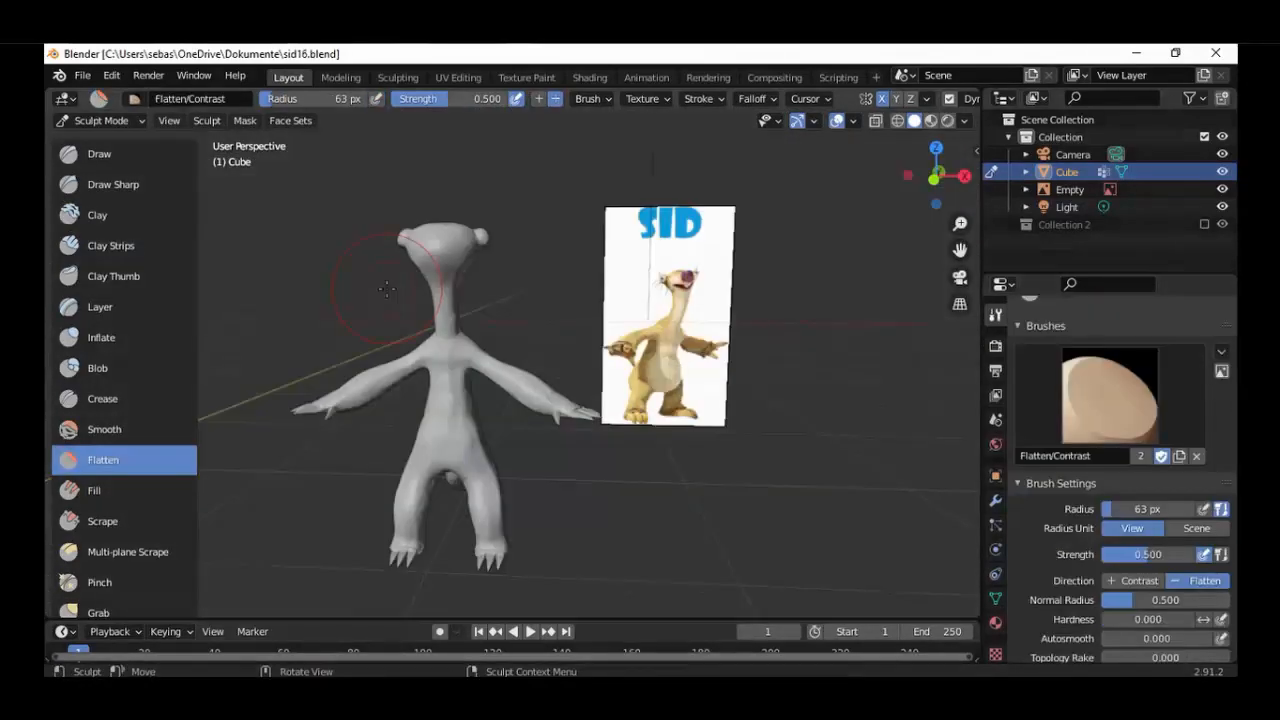
scroll(386, 286, "up", 3)
middle_click_drag(386, 286, 540, 357)
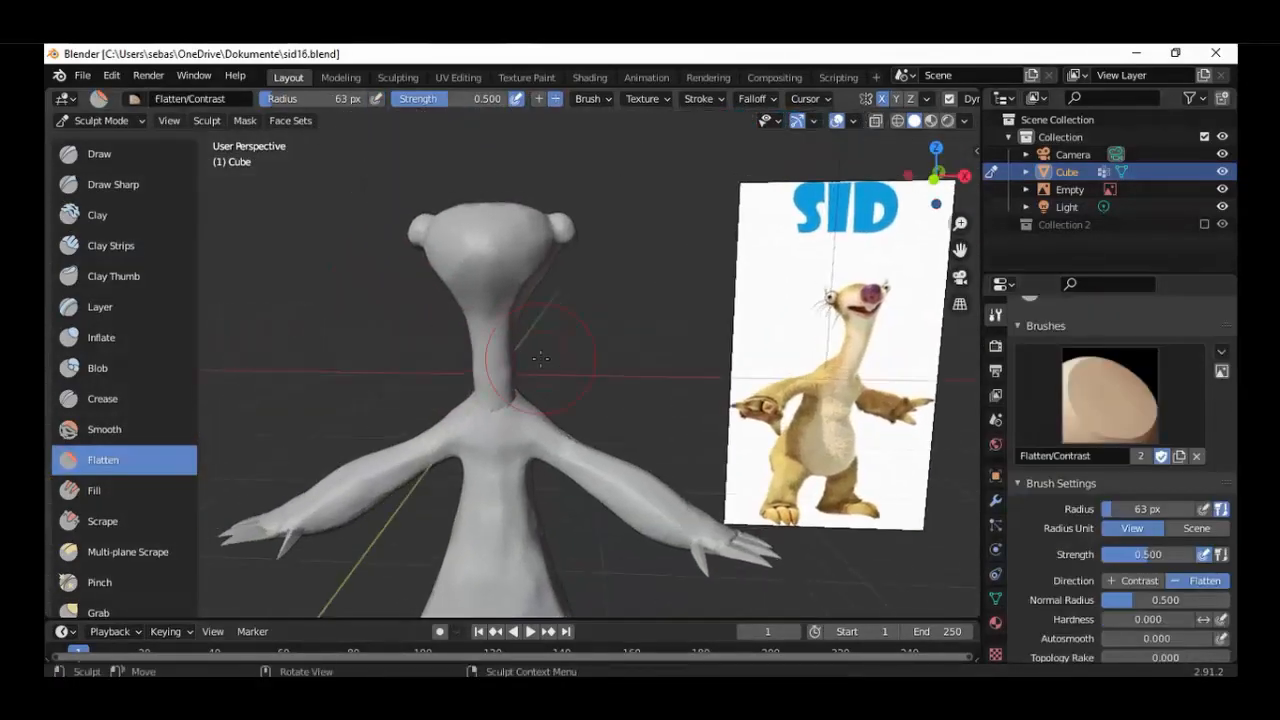
Replace the outliner with an enlarged image editor showing the Sid reference image, framed on the face.
left_click(1002, 98)
left_click(465, 166)
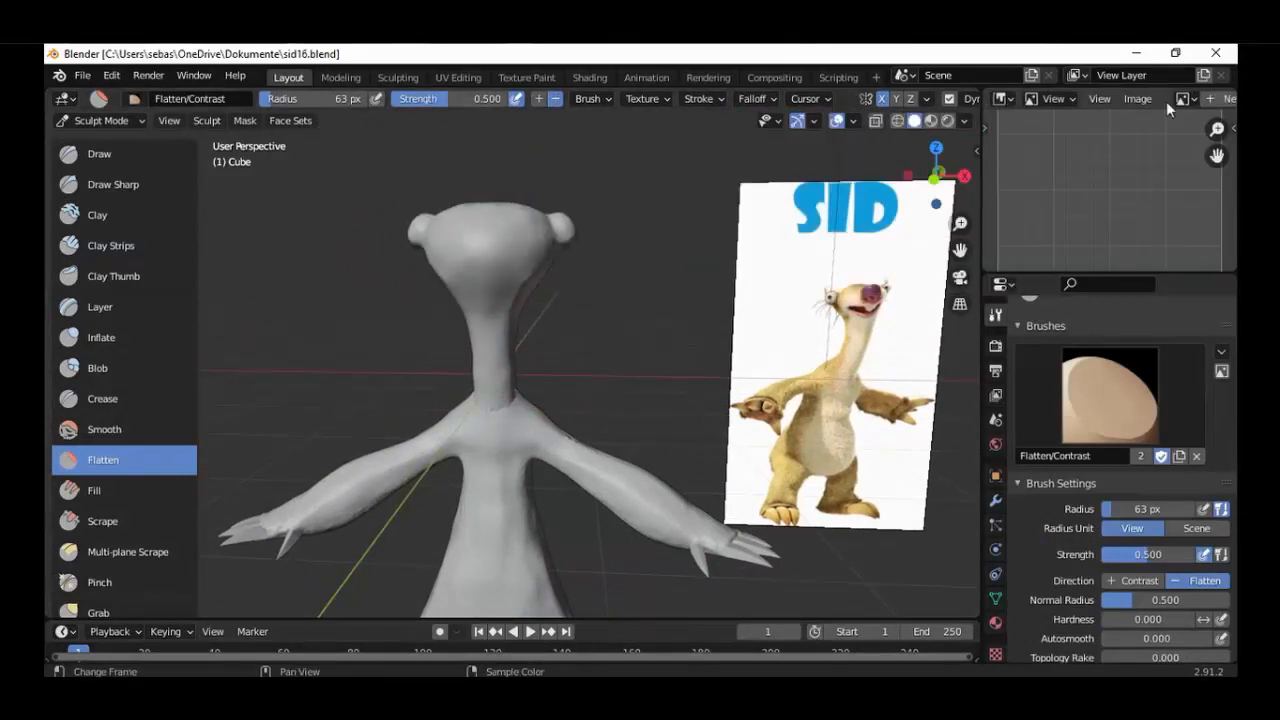
left_click(1168, 99)
left_click(1102, 142)
left_click_drag(1145, 272, 1132, 322)
scroll(1110, 270, "up", 2)
middle_click_drag(1128, 171, 1084, 280)
Try to inflate the front of the head from the right side view with an 83 px Inflate brush.
mouse_move(588, 349)
middle_mouse_down()
mouse_move(471, 326)
mouse_move(539, 372)
mouse_move(591, 366)
middle_mouse_up()
scroll(591, 366, "up", 1)
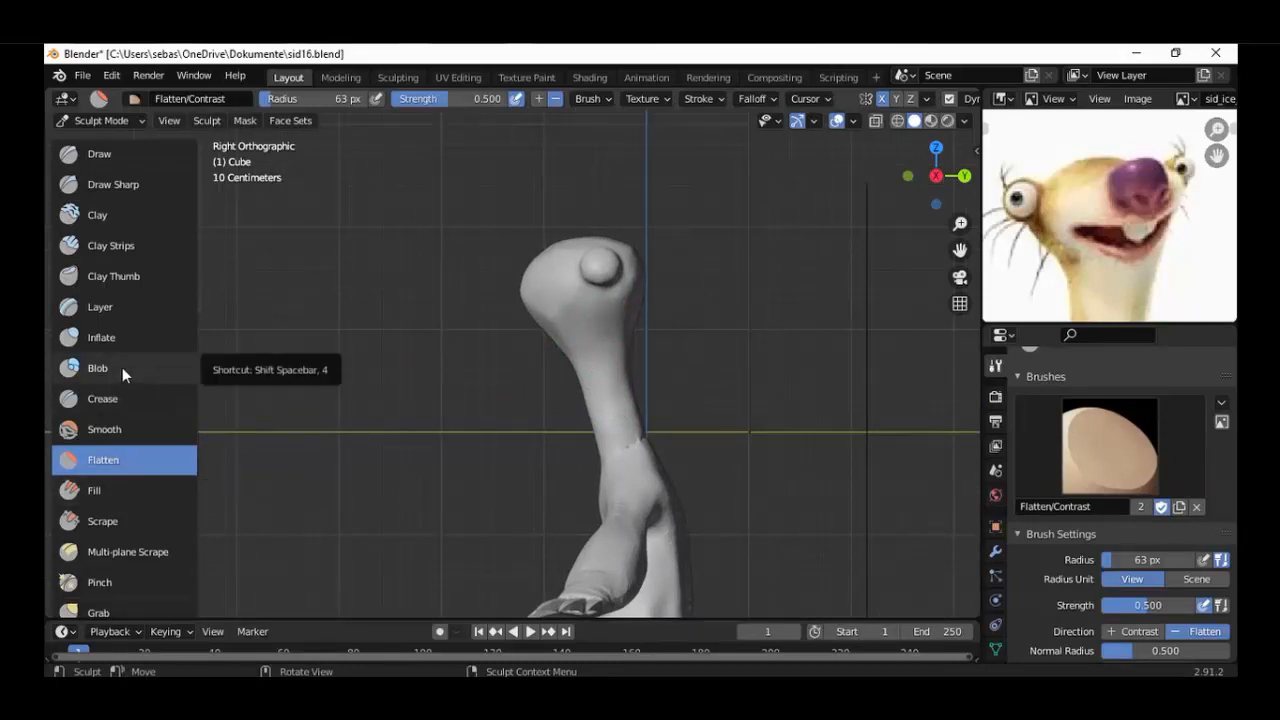
left_click(121, 342)
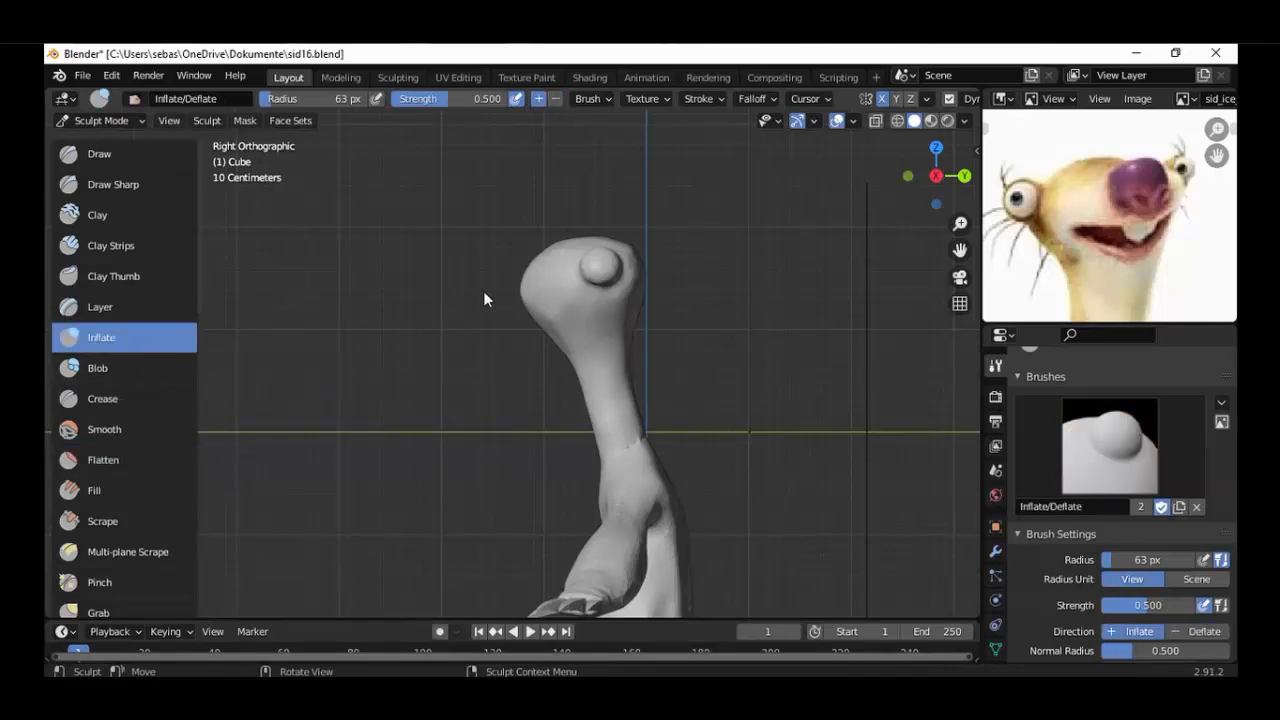
key("f")
left_click(522, 278)
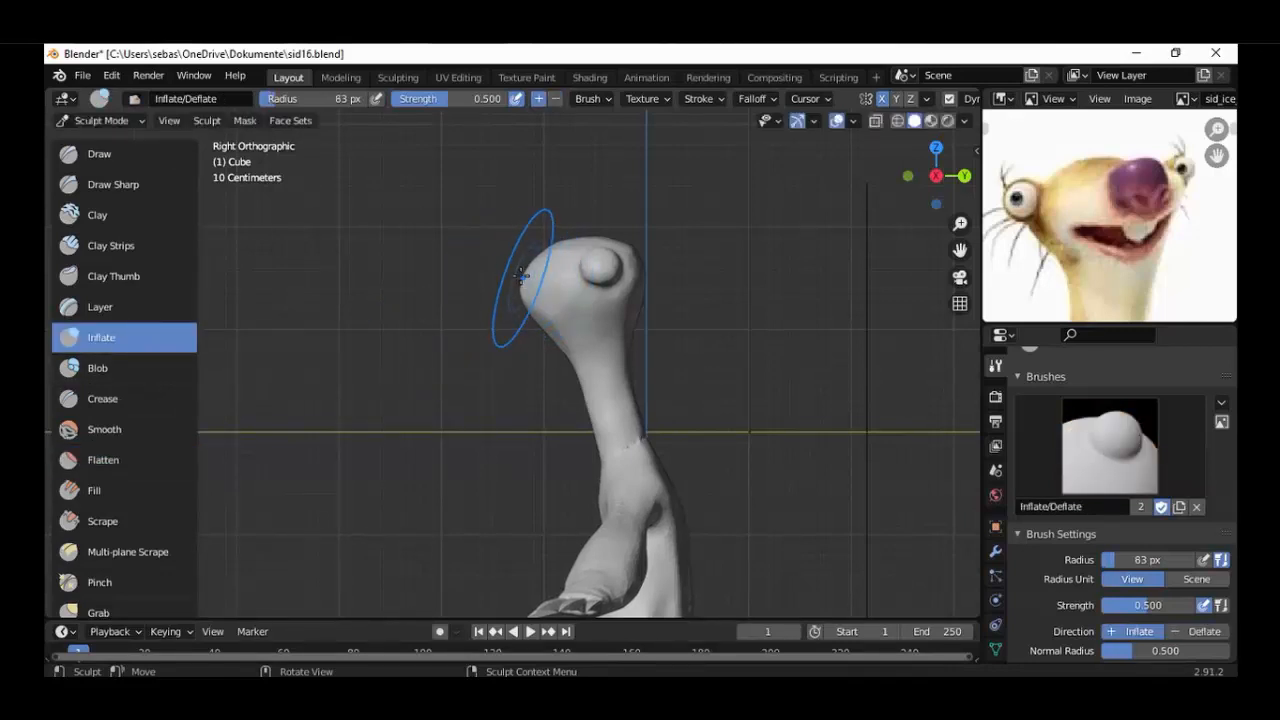
left_click_drag(522, 276, 510, 275)
key("ctrl+z")
key("ctrl+z")
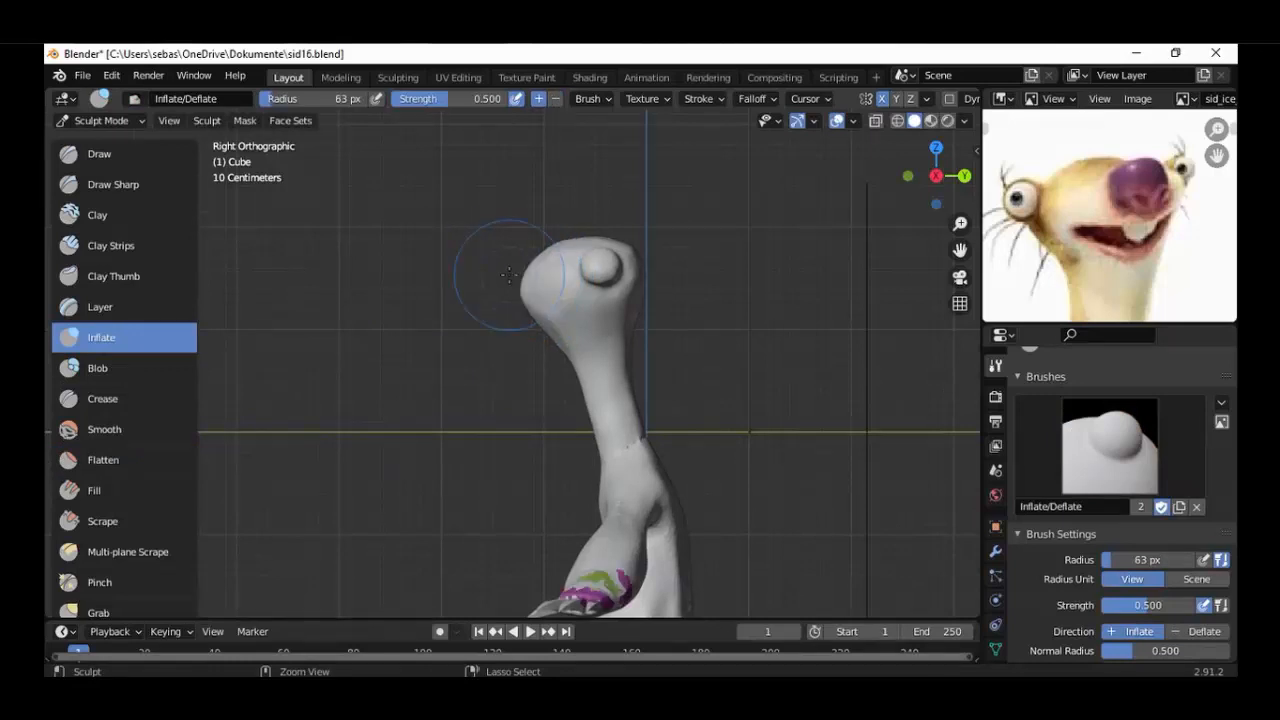
Re-enable Dyntopo for the sculpt.
scroll(1043, 609, "down", 5)
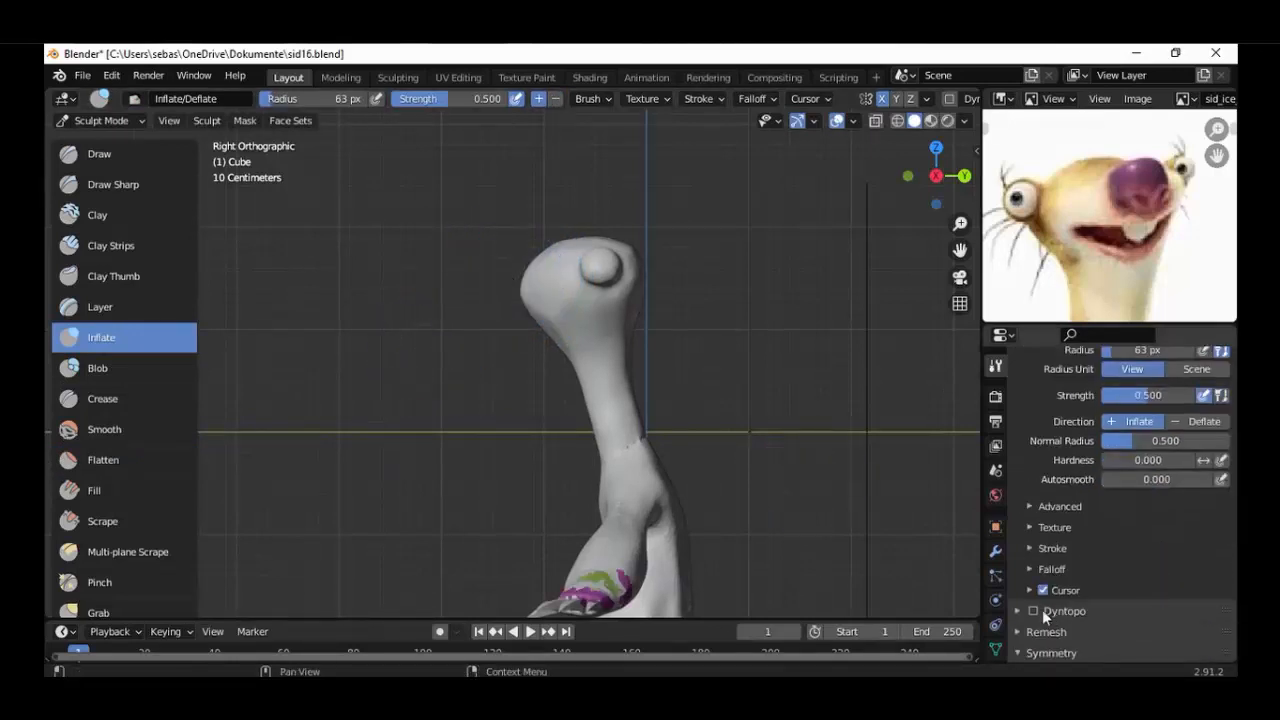
scroll(830, 537, "up", 2)
scroll(830, 537, "down", 5)
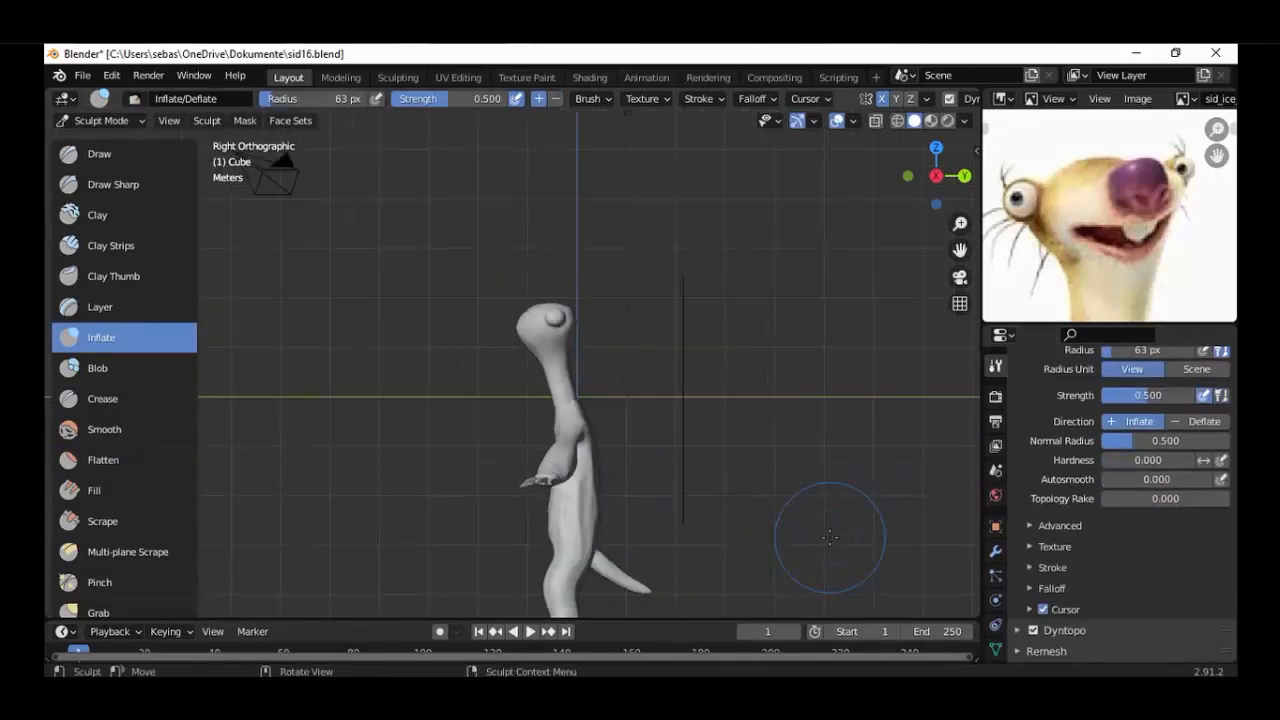
Build the snout out from the front of the head with the Inflate and Blob brushes at 63 px.
scroll(595, 287, "up", 6)
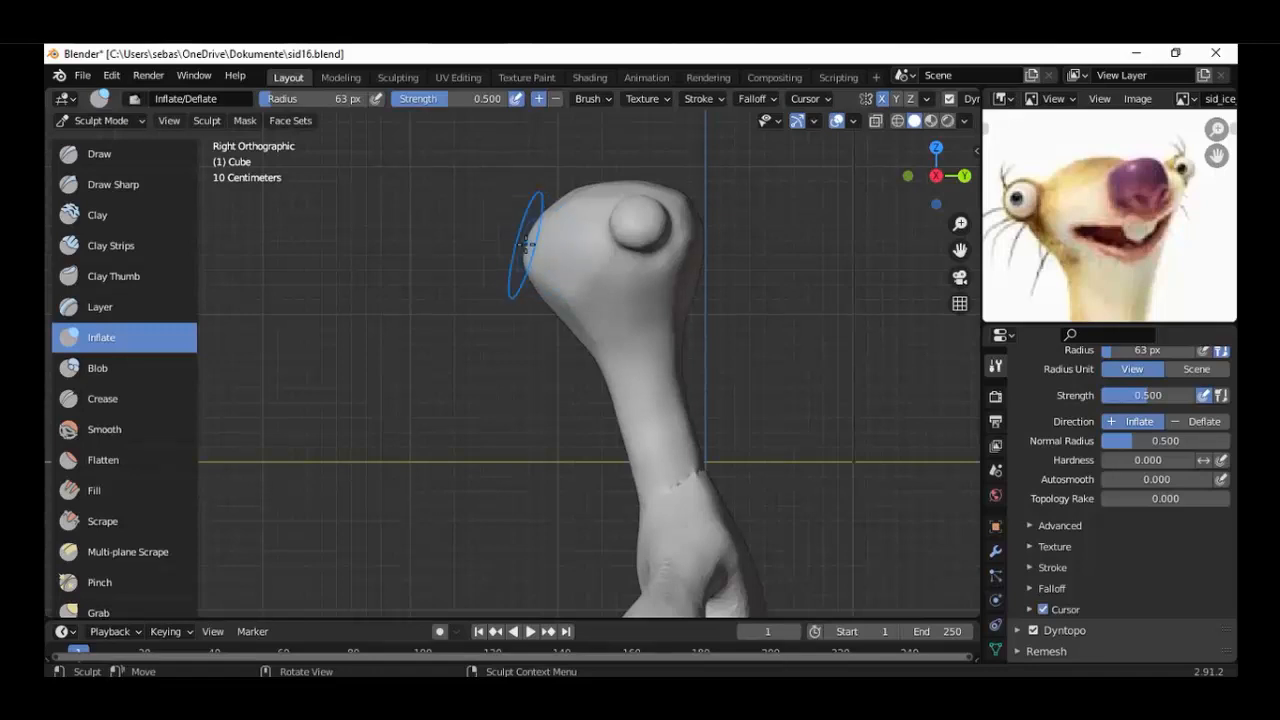
mouse_move(508, 243)
left_mouse_down()
mouse_move(530, 221)
mouse_move(514, 250)
left_mouse_up()
left_click(110, 368)
mouse_move(520, 289)
middle_mouse_down()
mouse_move(676, 335)
mouse_move(517, 314)
middle_mouse_up()
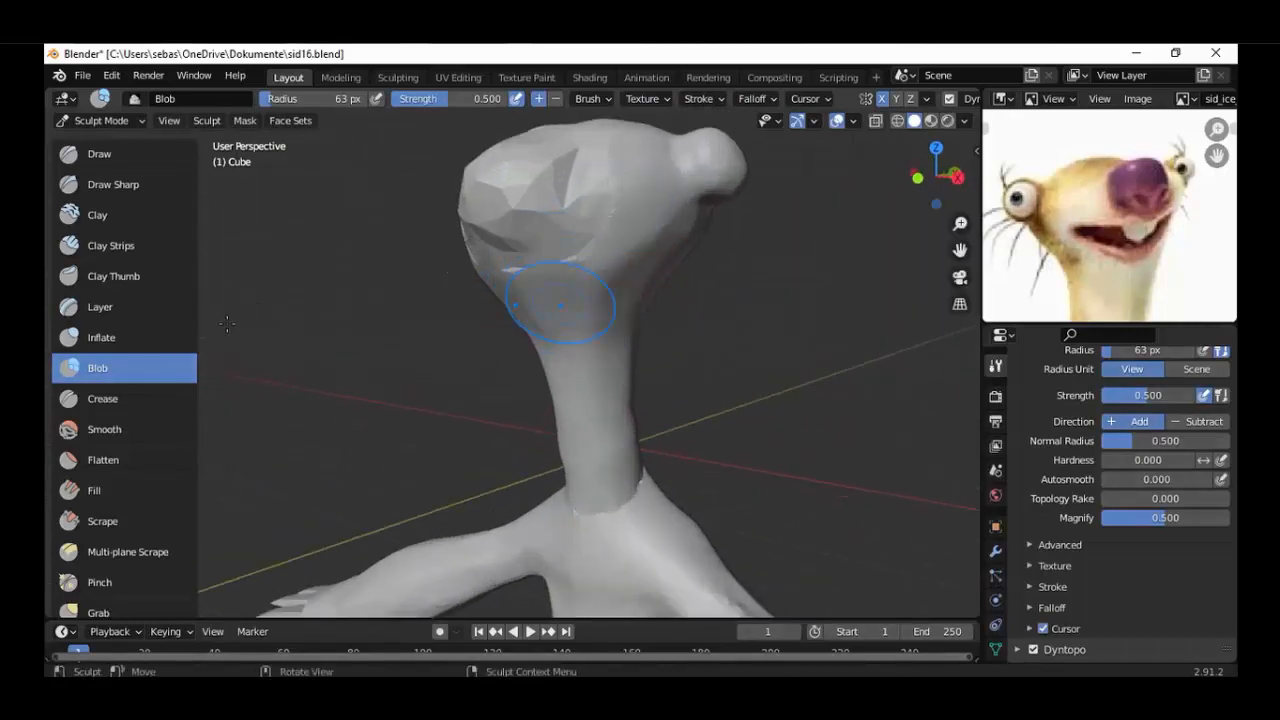
Flatten the coarse facets on the snout's side and underside.
left_click(114, 460)
scroll(479, 352, "up", 5)
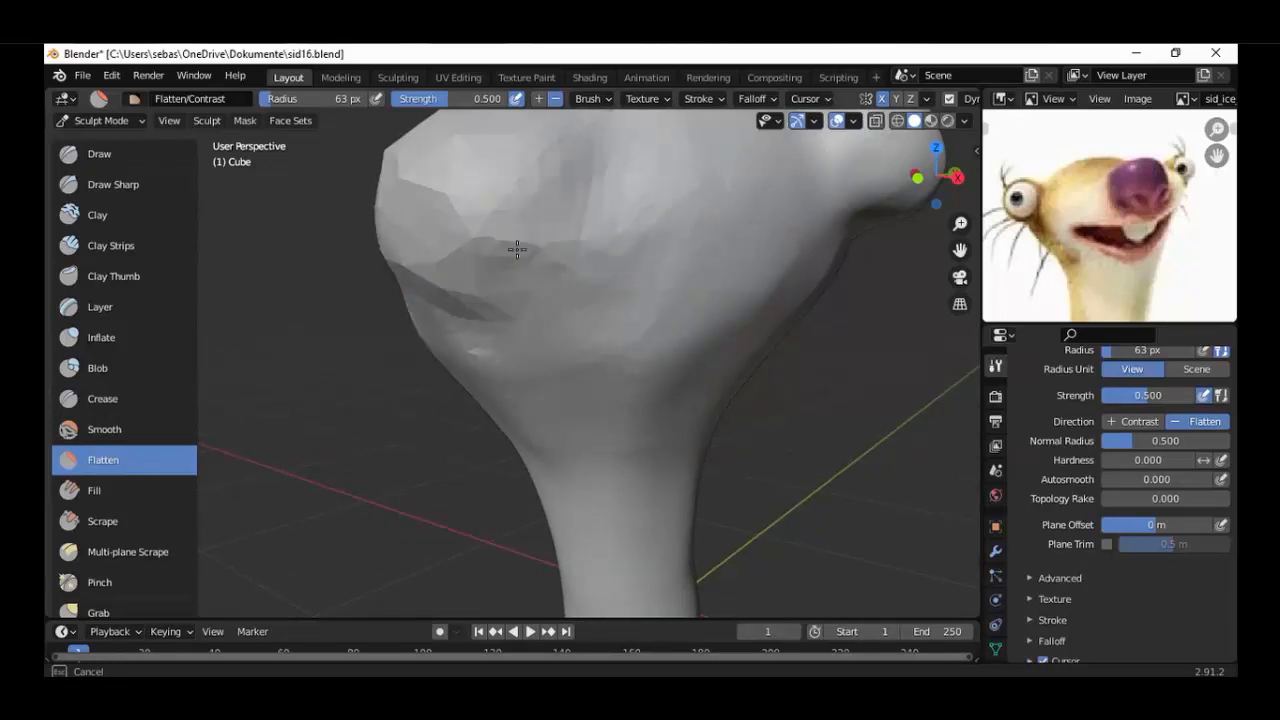
left_click_drag(517, 249, 450, 294)
scroll(500, 305, "down", 4)
mouse_move(523, 311)
middle_mouse_down()
mouse_move(443, 334)
mouse_move(635, 357)
mouse_move(733, 387)
middle_mouse_up()
scroll(641, 333, "up", 4)
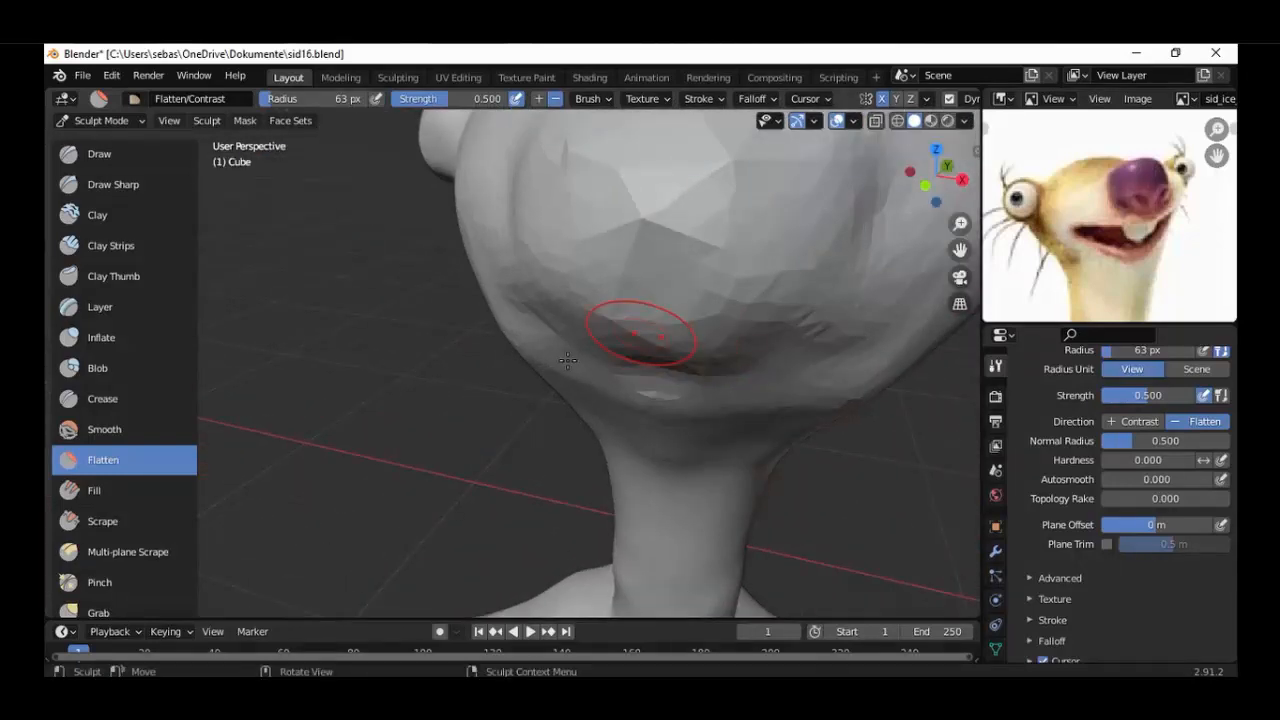
middle_click_drag(567, 360, 400, 308)
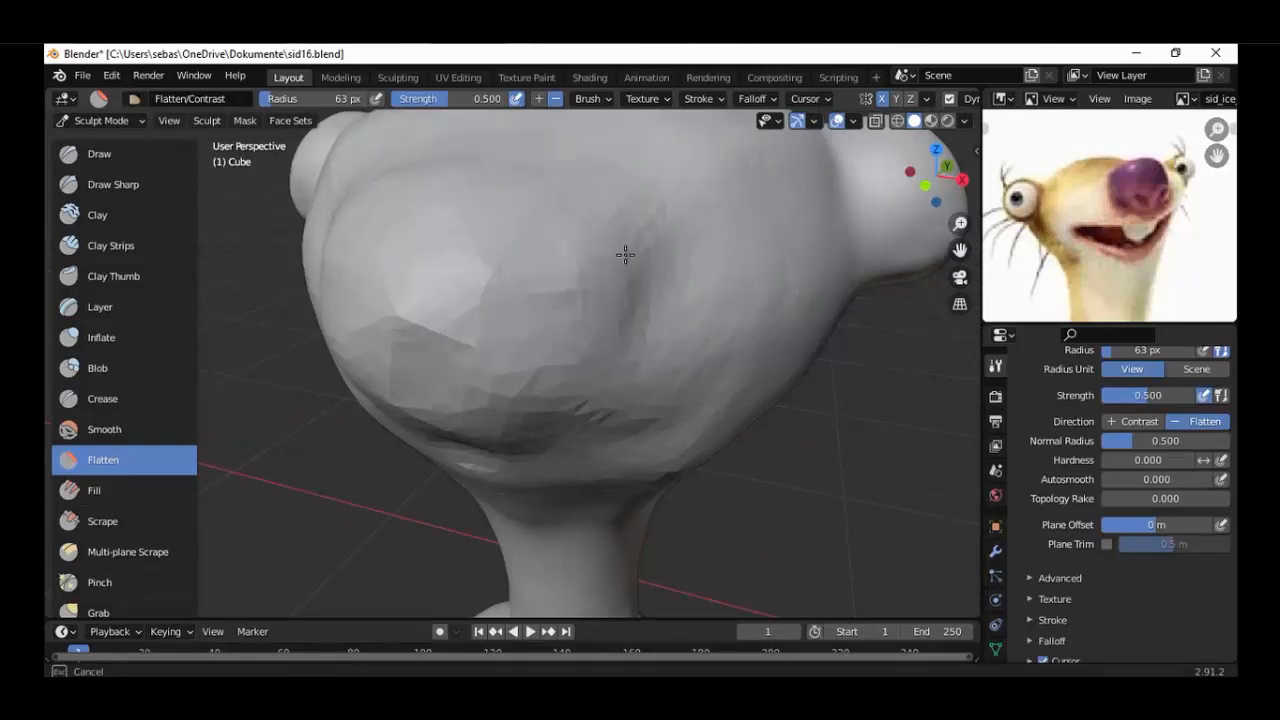
Flatten the cheek beside the snout and the rough crease beneath it.
left_click_drag(625, 255, 474, 358)
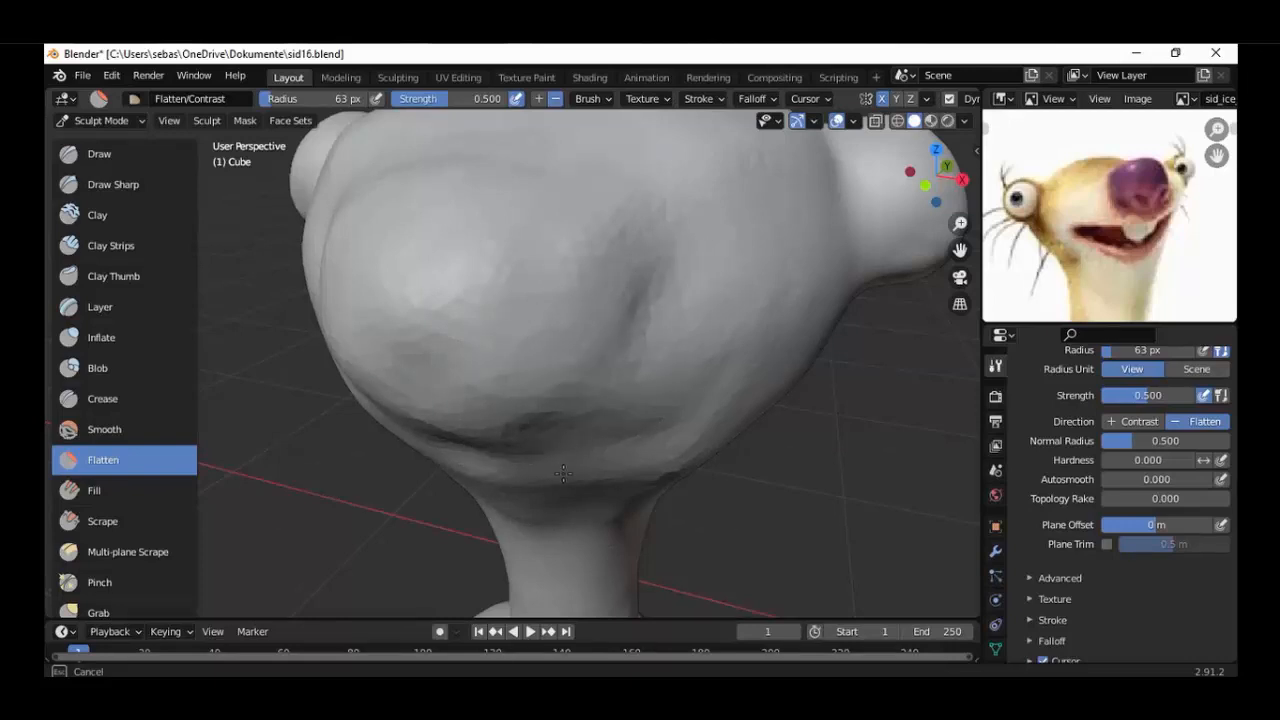
scroll(563, 473, "down", 4)
middle_click_drag(563, 473, 471, 352)
Reshape the tip and underside of the snout with the Grab brush from the right side view.
key("KP_3")
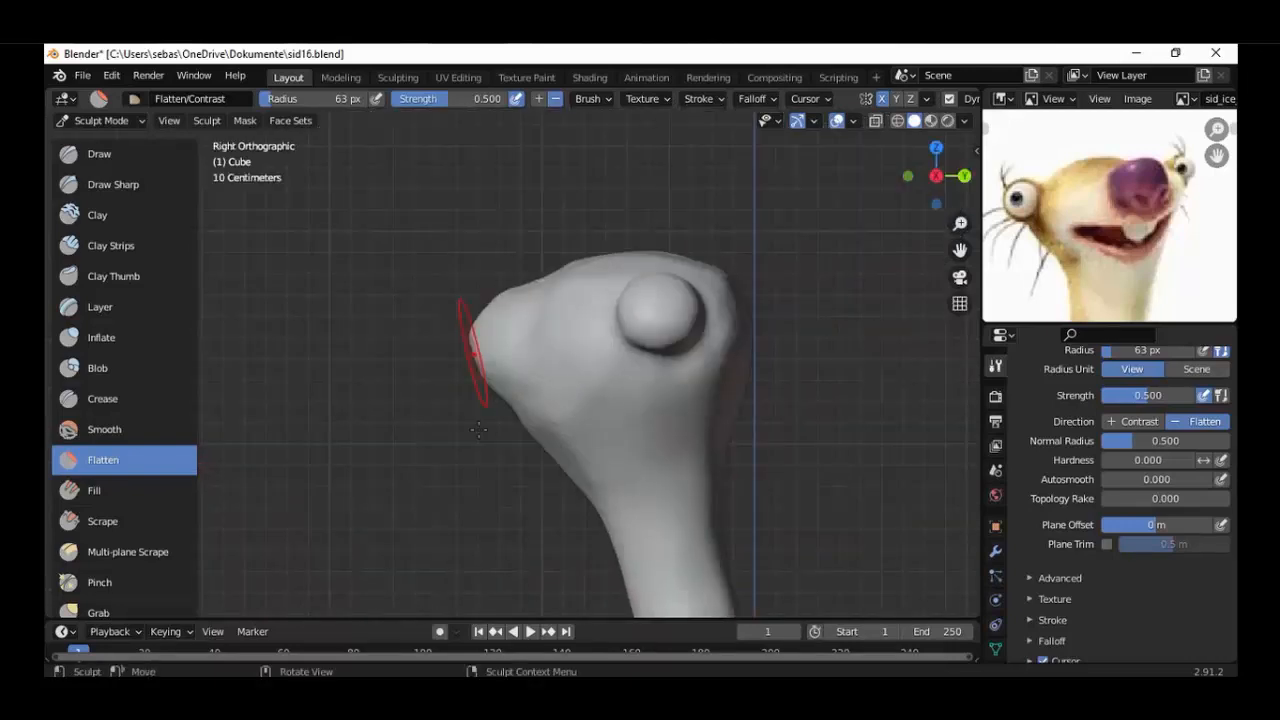
key("g")
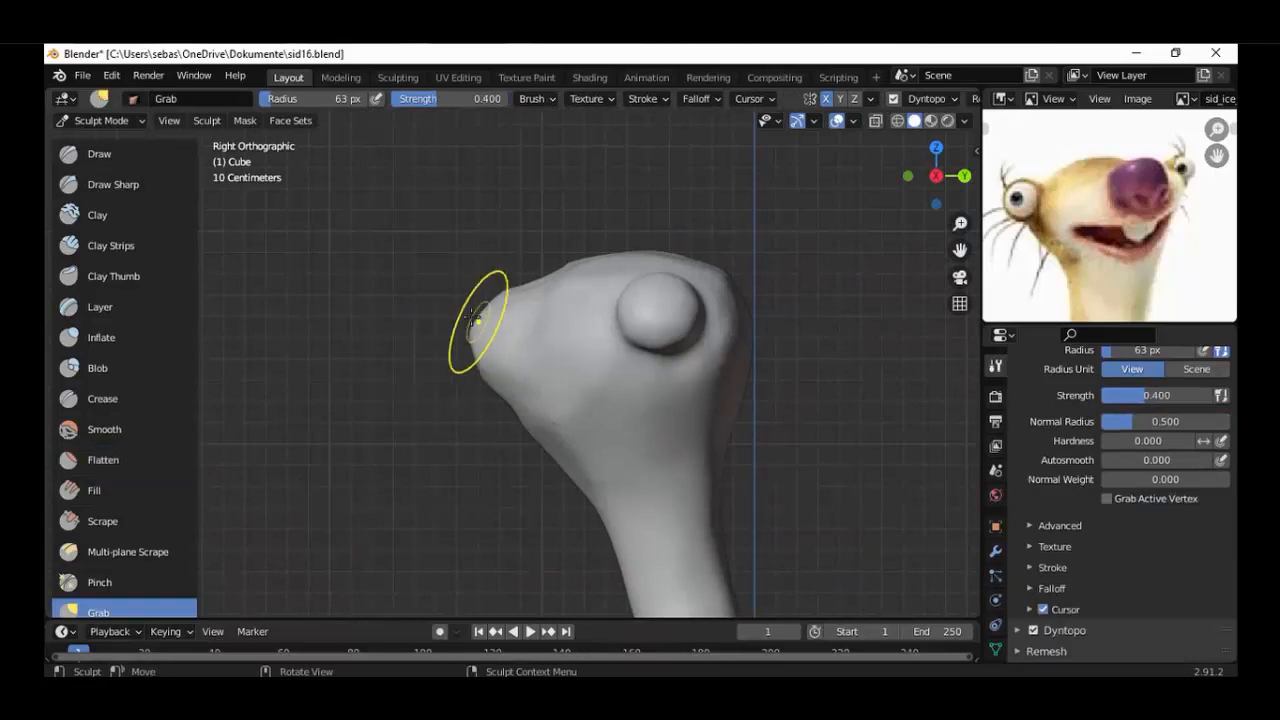
left_click_drag(480, 316, 470, 348)
mouse_move(456, 367)
middle_mouse_down()
mouse_move(634, 386)
mouse_move(582, 413)
mouse_move(468, 397)
middle_mouse_up()
scroll(548, 356, "up", 1)
middle_click_drag(548, 356, 518, 355)
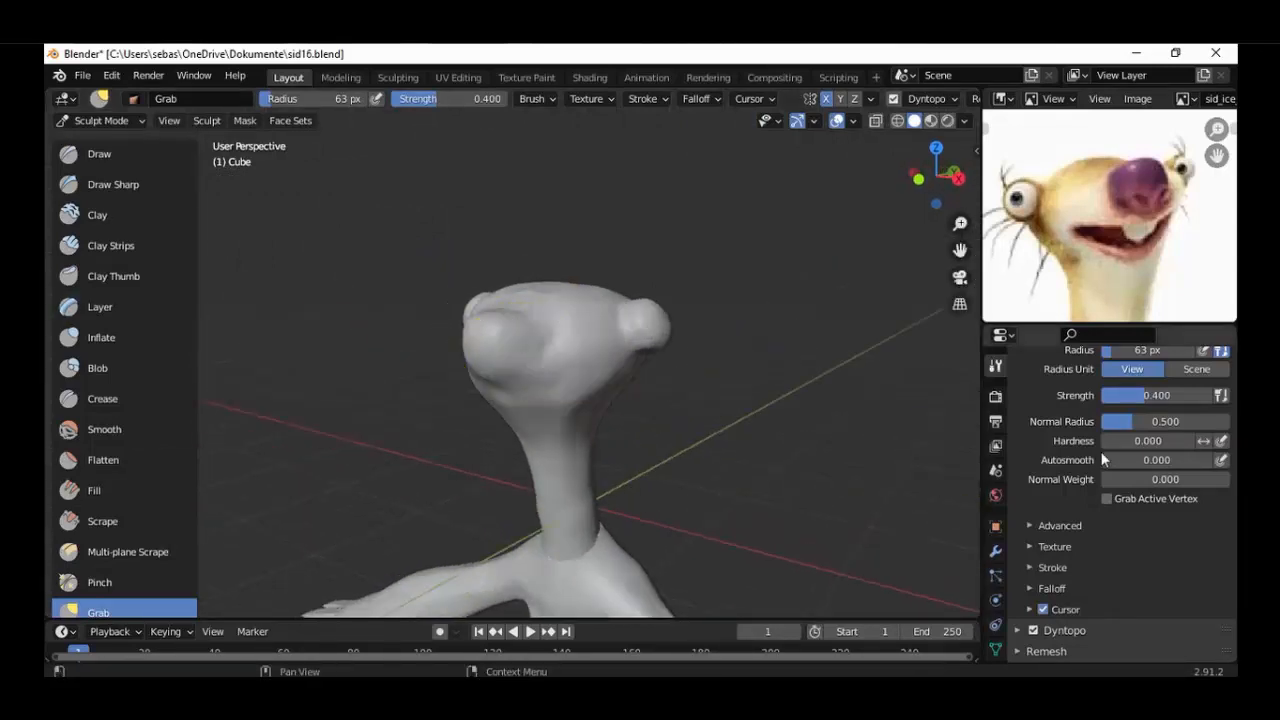
Carve into the cheek area behind the snout with the Clay brush set to Subtract.
scroll(1105, 457, "up", 5)
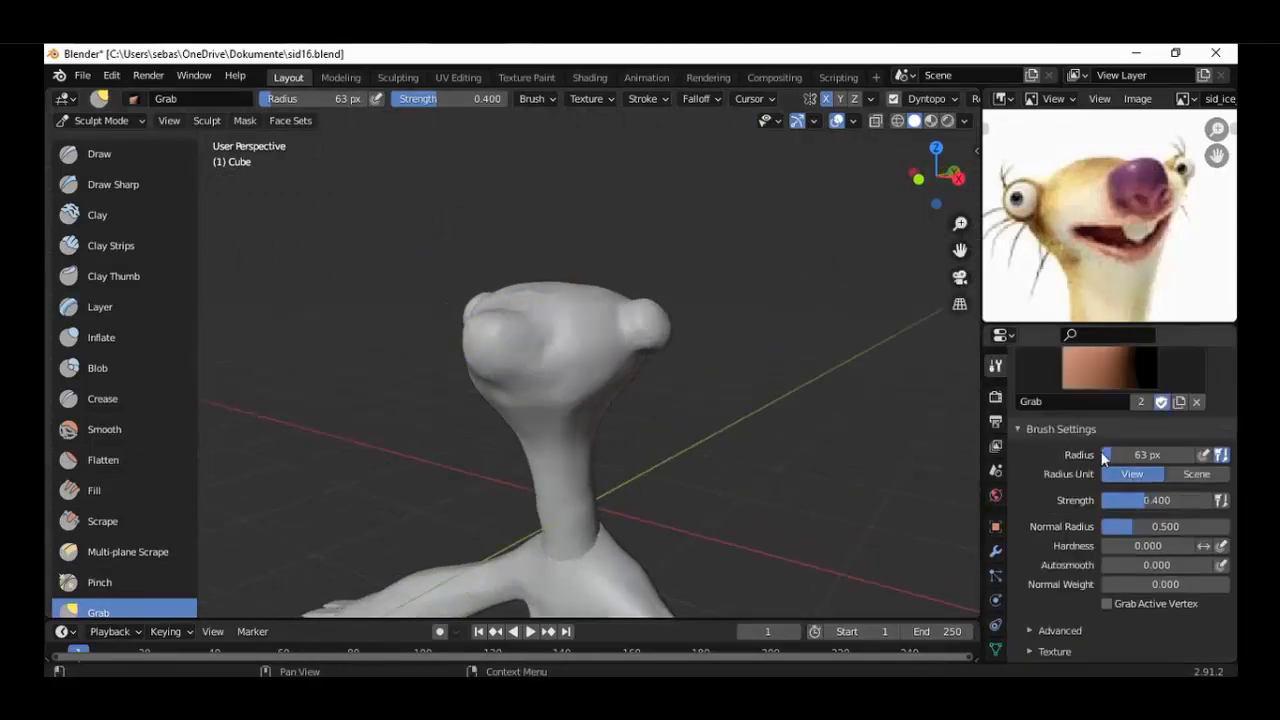
left_click(100, 214)
left_click(1192, 597)
scroll(609, 360, "up", 4)
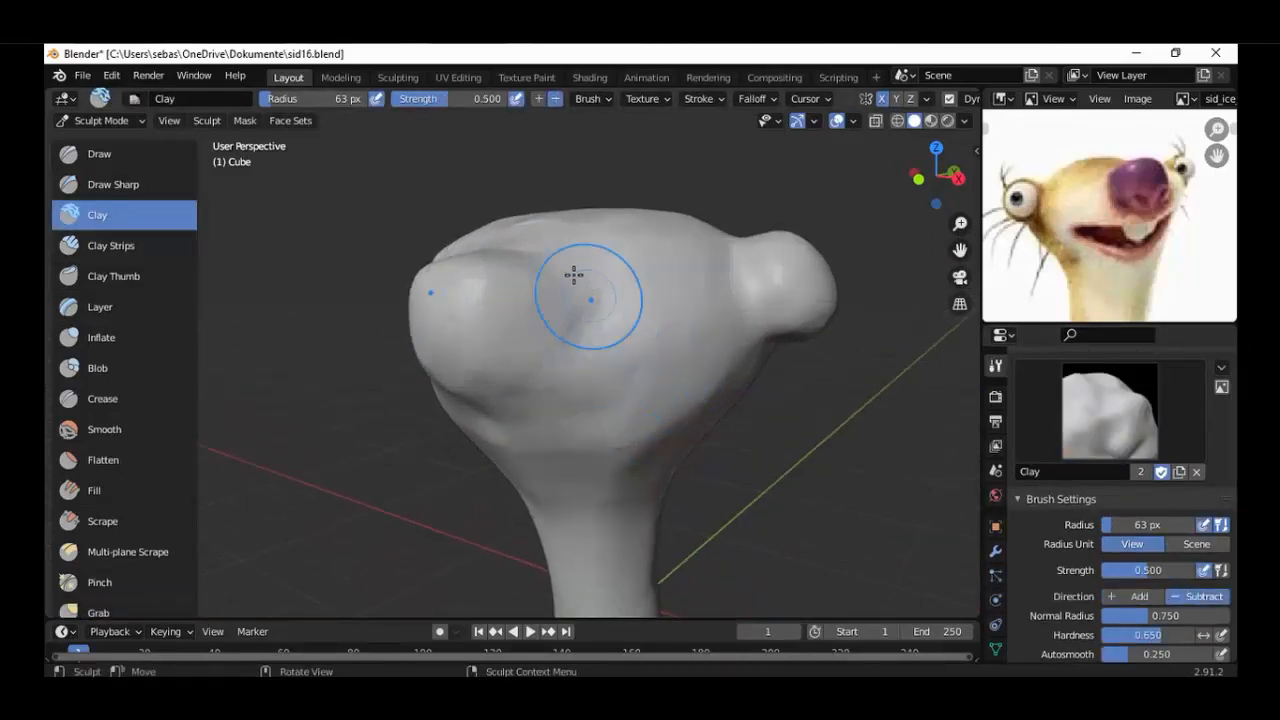
mouse_move(566, 278)
left_mouse_down()
mouse_move(571, 346)
mouse_move(609, 337)
mouse_move(612, 368)
left_mouse_up()
mouse_move(622, 384)
middle_mouse_down()
mouse_move(760, 384)
mouse_move(586, 374)
mouse_move(611, 392)
mouse_move(740, 372)
middle_mouse_up()
Flatten the carved cheek and the rough transition between the snout and the side of the head.
left_click(103, 460)
mouse_move(689, 314)
middle_mouse_down()
mouse_move(651, 277)
mouse_move(723, 240)
middle_mouse_up()
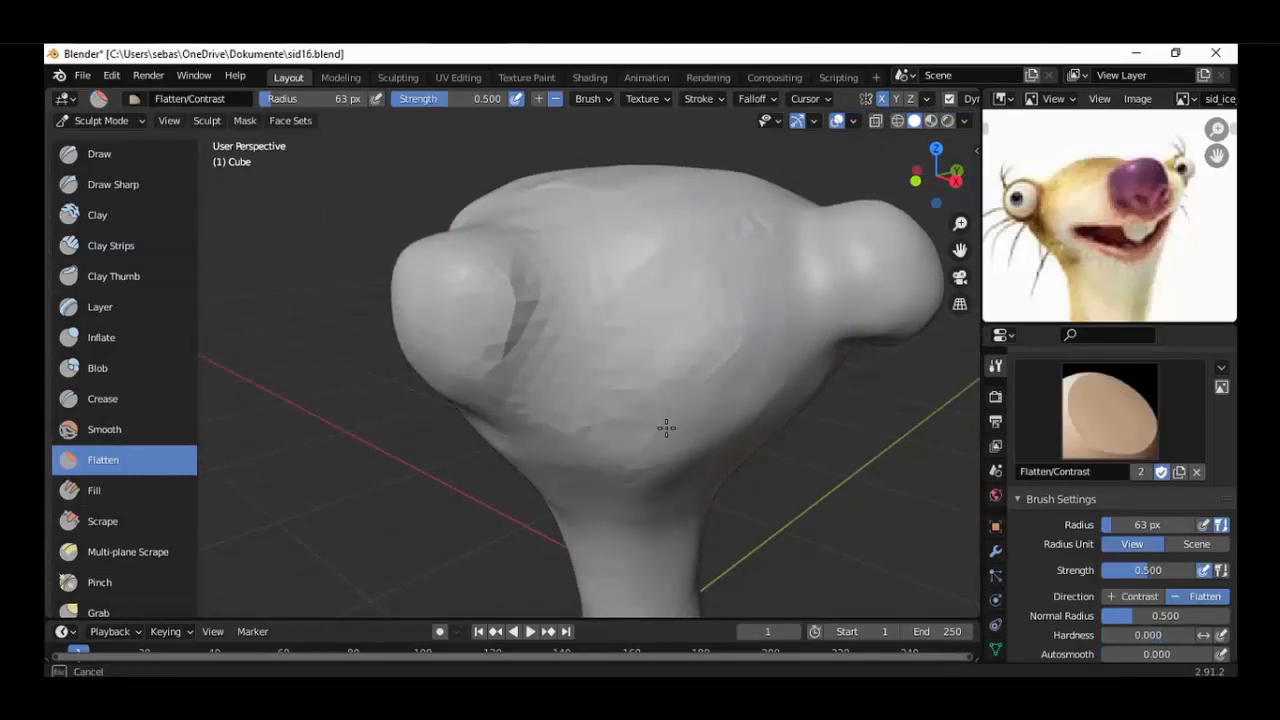
middle_click_drag(638, 270, 790, 275)
key("KP_3")
mouse_move(519, 366)
middle_mouse_down()
mouse_move(577, 374)
mouse_move(586, 357)
mouse_move(586, 391)
mouse_move(527, 258)
middle_mouse_up()
left_click_drag(527, 258, 520, 364)
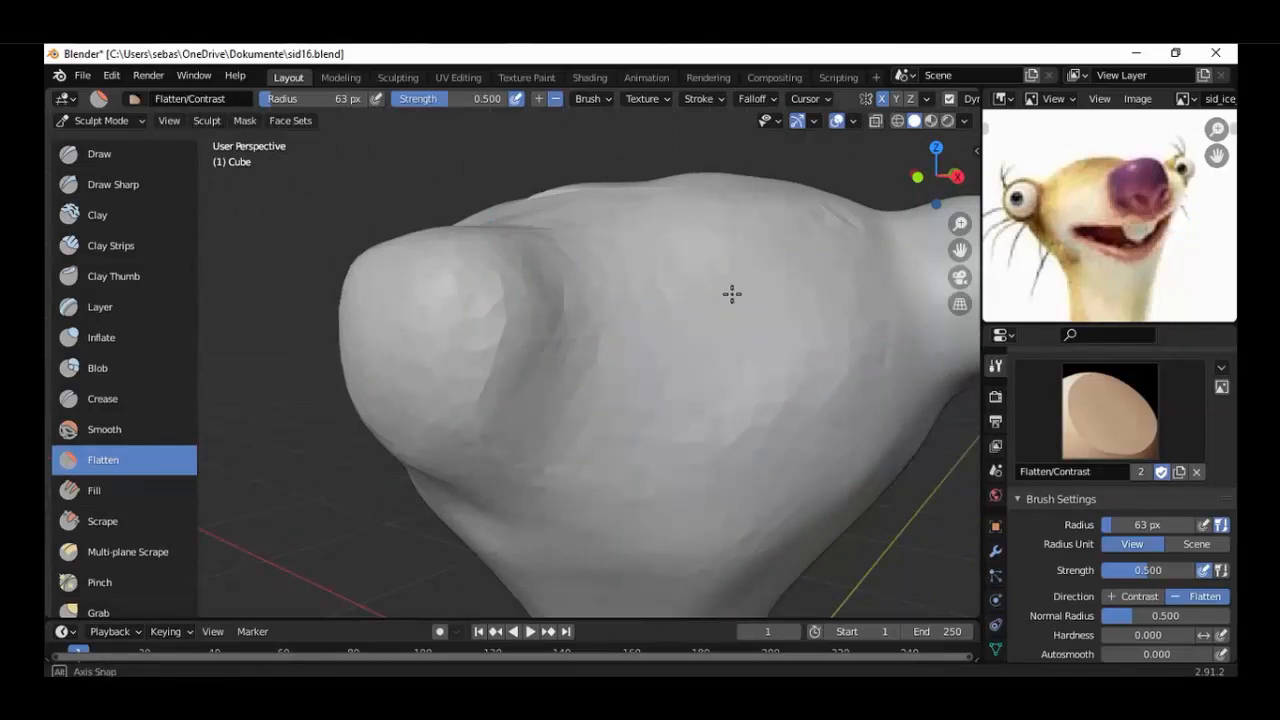
Flatten the faceted ridge running from the upper side of the head down to the snout.
mouse_move(732, 293)
middle_mouse_down()
mouse_move(646, 389)
mouse_move(613, 393)
middle_mouse_up()
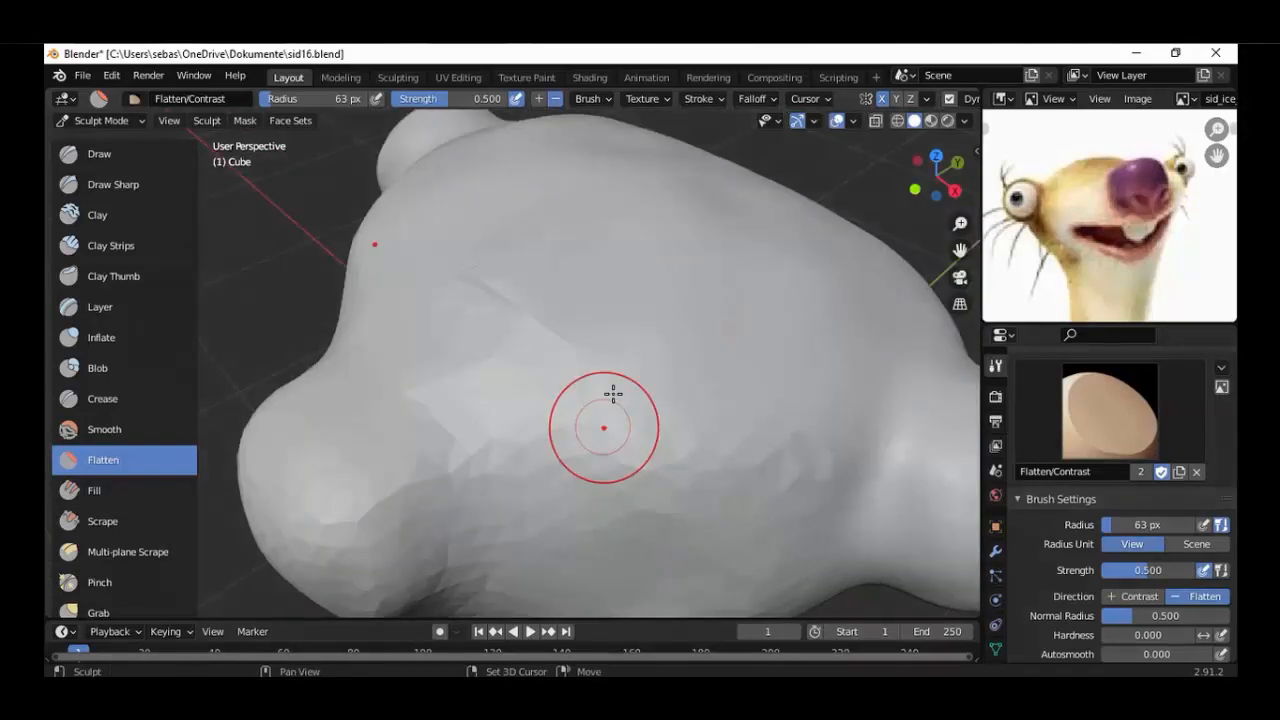
scroll(613, 393, "up", 3)
left_click_drag(617, 374, 552, 322)
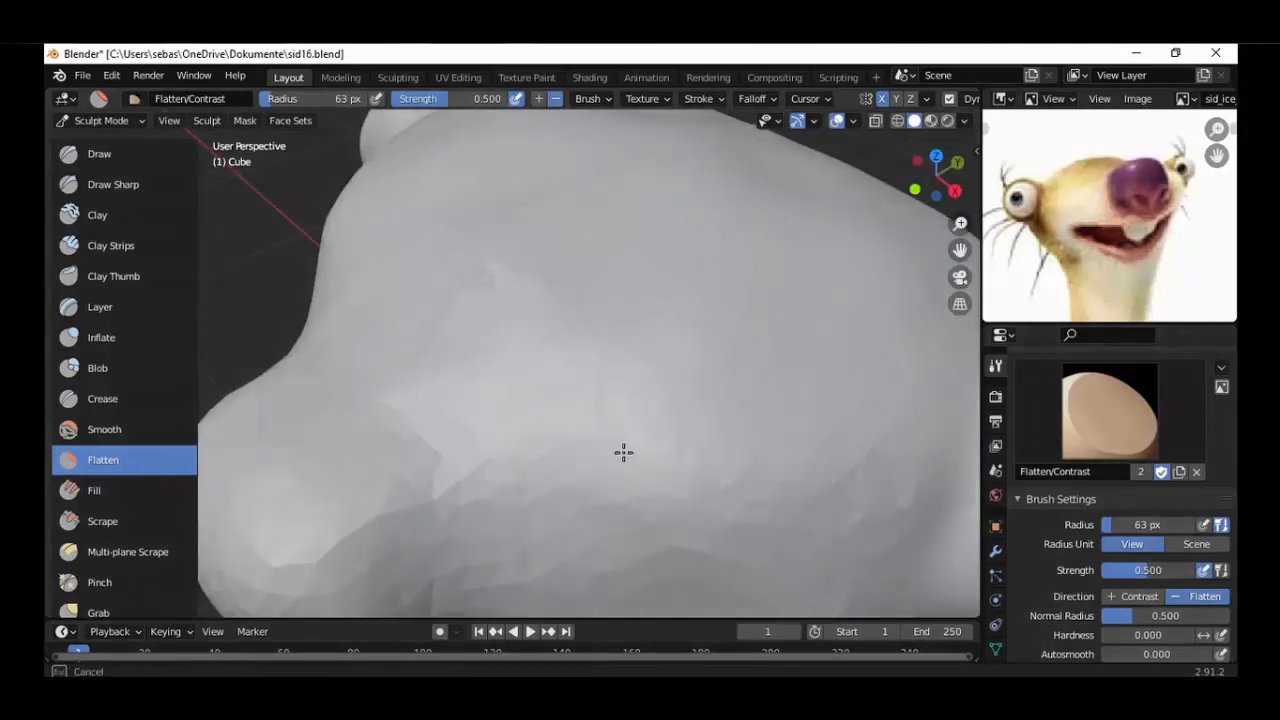
left_click_drag(590, 500, 493, 469)
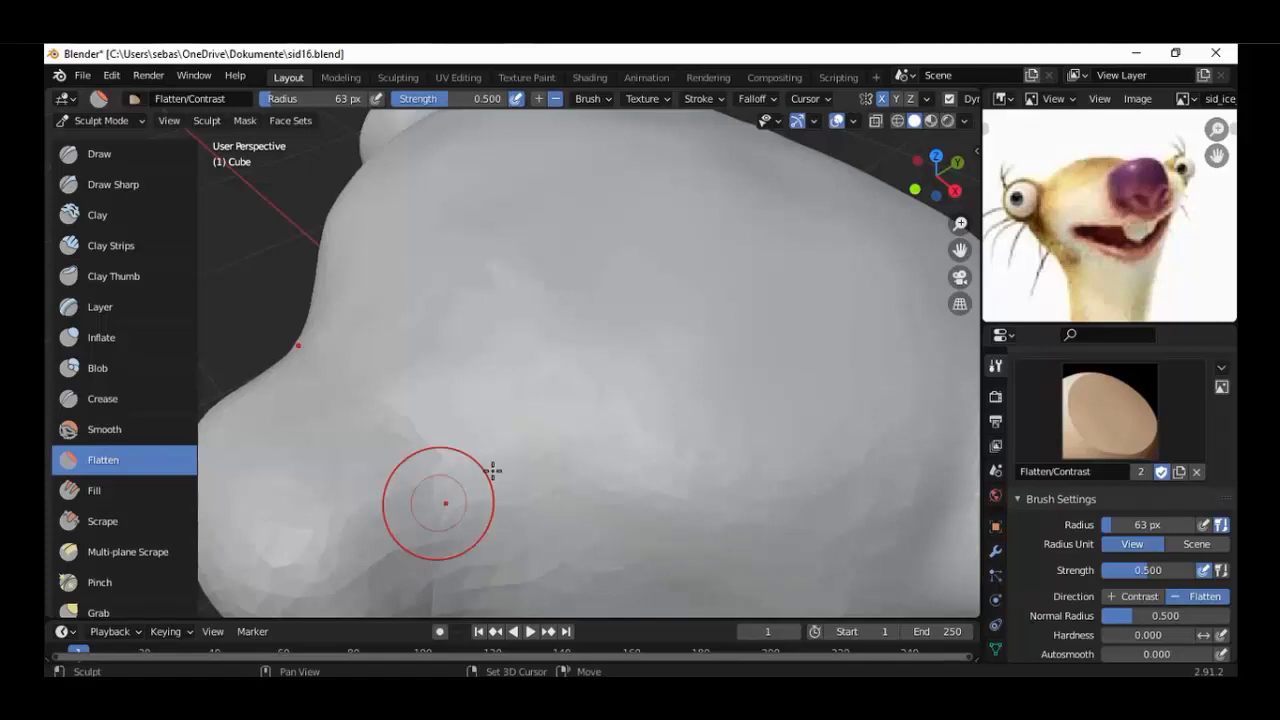
mouse_move(493, 469)
middle_mouse_down()
mouse_move(589, 409)
mouse_move(614, 408)
mouse_move(551, 394)
middle_mouse_up()
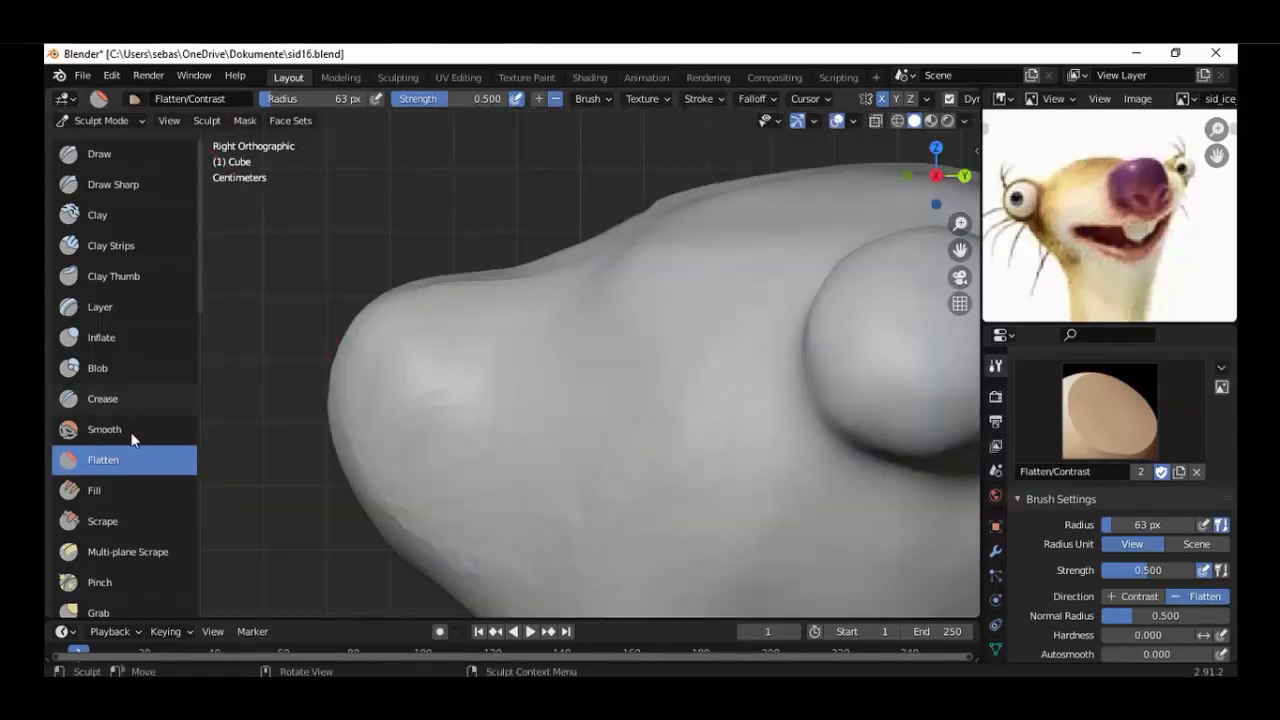
Reshape the snout's profile with the Grab brush from the right side view.
scroll(131, 437, "down", 3)
left_click(100, 543)
mouse_move(410, 301)
middle_mouse_down("ctrl")
mouse_move(463, 310)
mouse_move(487, 340)
mouse_move(580, 351)
mouse_move(701, 393)
mouse_move(568, 386)
mouse_move(537, 400)
mouse_move(366, 406)
mouse_move(664, 412)
middle_mouse_up("ctrl")
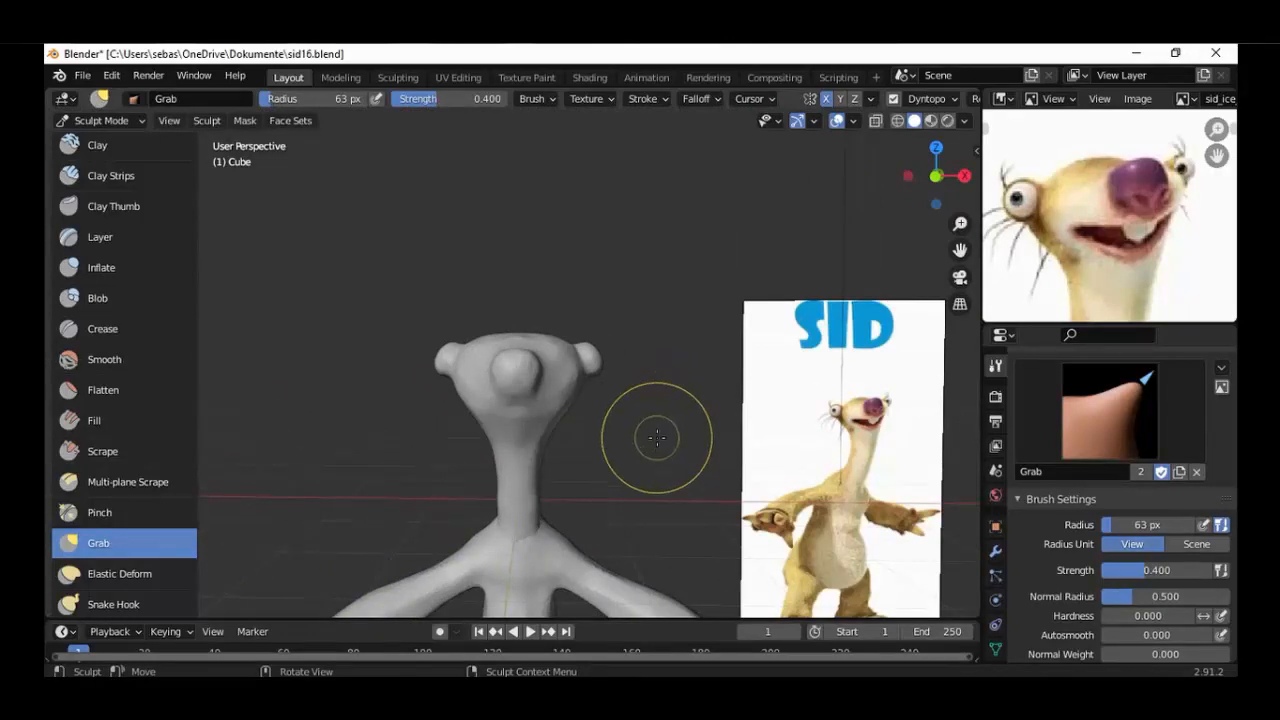
middle_click_drag(657, 443, 545, 459)
Smooth the snout, its base and the adjoining cheek with the Smooth brush.
scroll(566, 456, "up", 5)
left_click(104, 360)
scroll(565, 397, "down", 4)
mouse_move(565, 397)
middle_mouse_down()
mouse_move(586, 386)
mouse_move(581, 368)
middle_mouse_up()
left_click_drag(574, 348, 562, 370)
left_click_drag(553, 391, 517, 419)
middle_click_drag(530, 398, 520, 368)
mouse_move(532, 418)
middle_mouse_down()
mouse_move(751, 439)
mouse_move(580, 420)
mouse_move(500, 366)
mouse_move(571, 423)
mouse_move(730, 400)
mouse_move(494, 380)
mouse_move(590, 474)
mouse_move(430, 462)
middle_mouse_up()
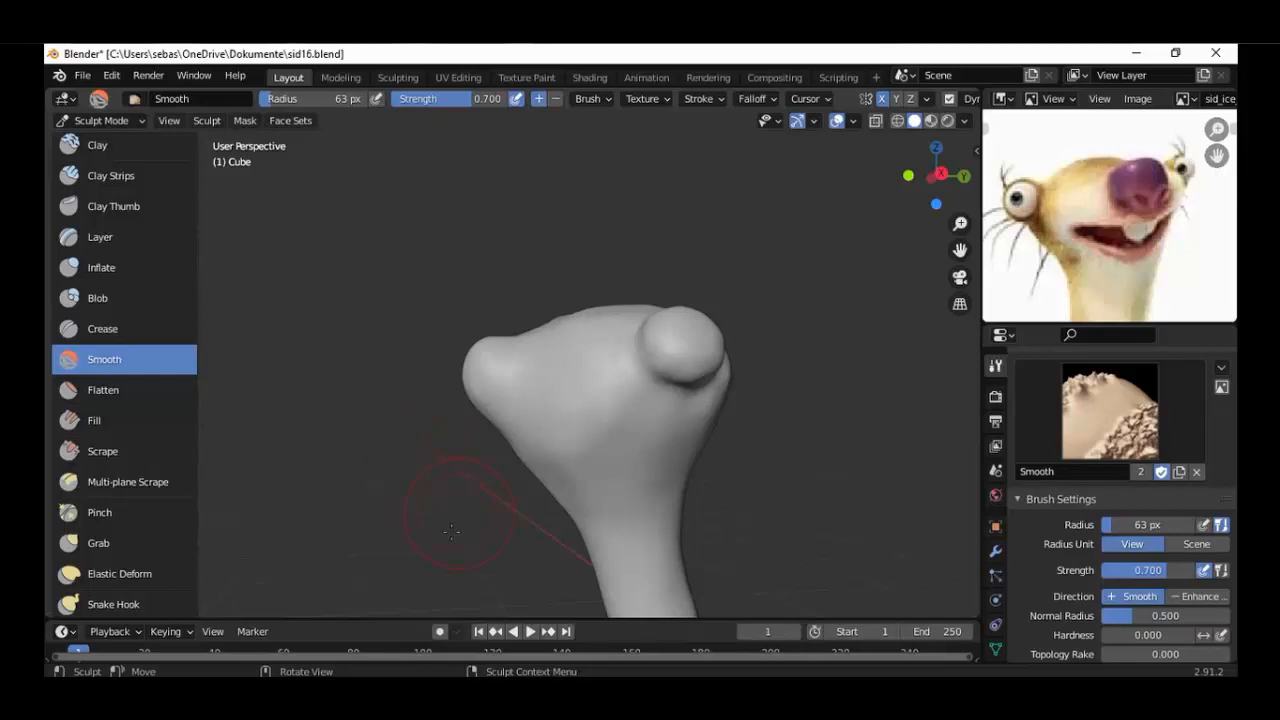
Carve a straight horizontal mouth slit below the snout with Draw Sharp at 28 px radius, in Subtract mode from the front view.
mouse_move(451, 531)
middle_mouse_down()
mouse_move(640, 466)
mouse_move(717, 466)
middle_mouse_up()
key("KP_1")
scroll(609, 480, "up", 4)
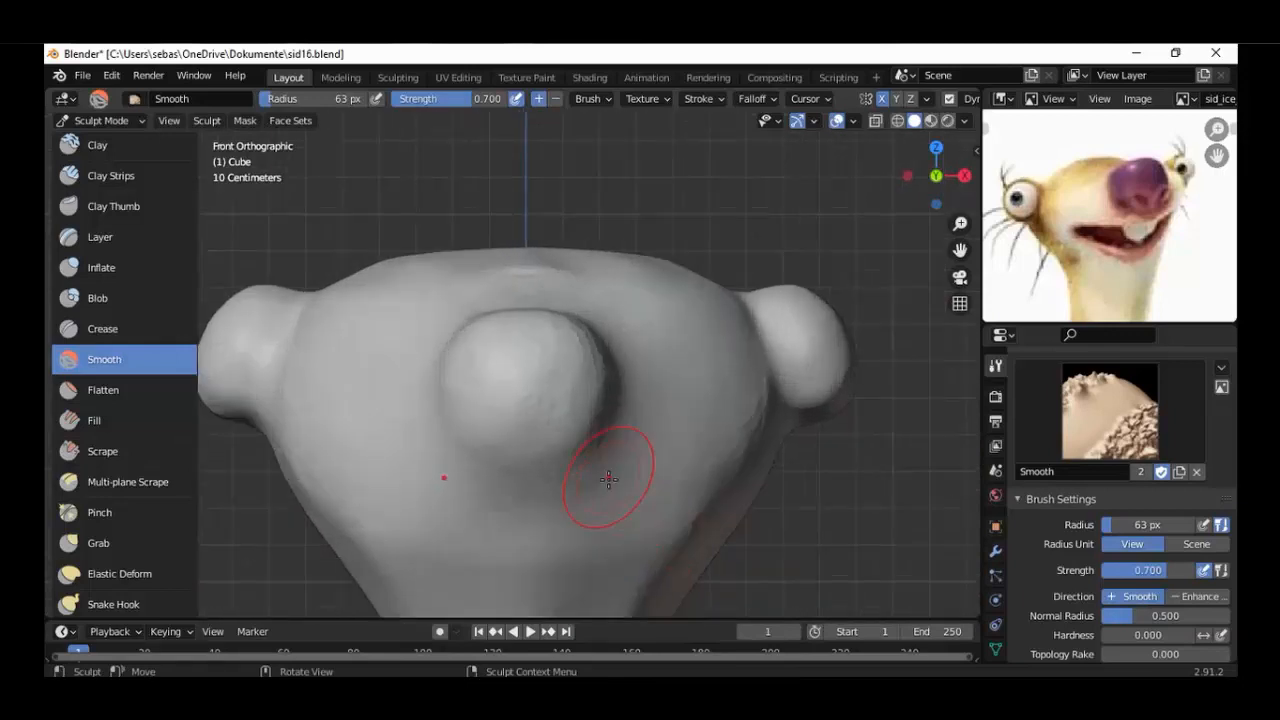
middle_click_drag(609, 480, 651, 371, "shift")
scroll(665, 392, "up", 2)
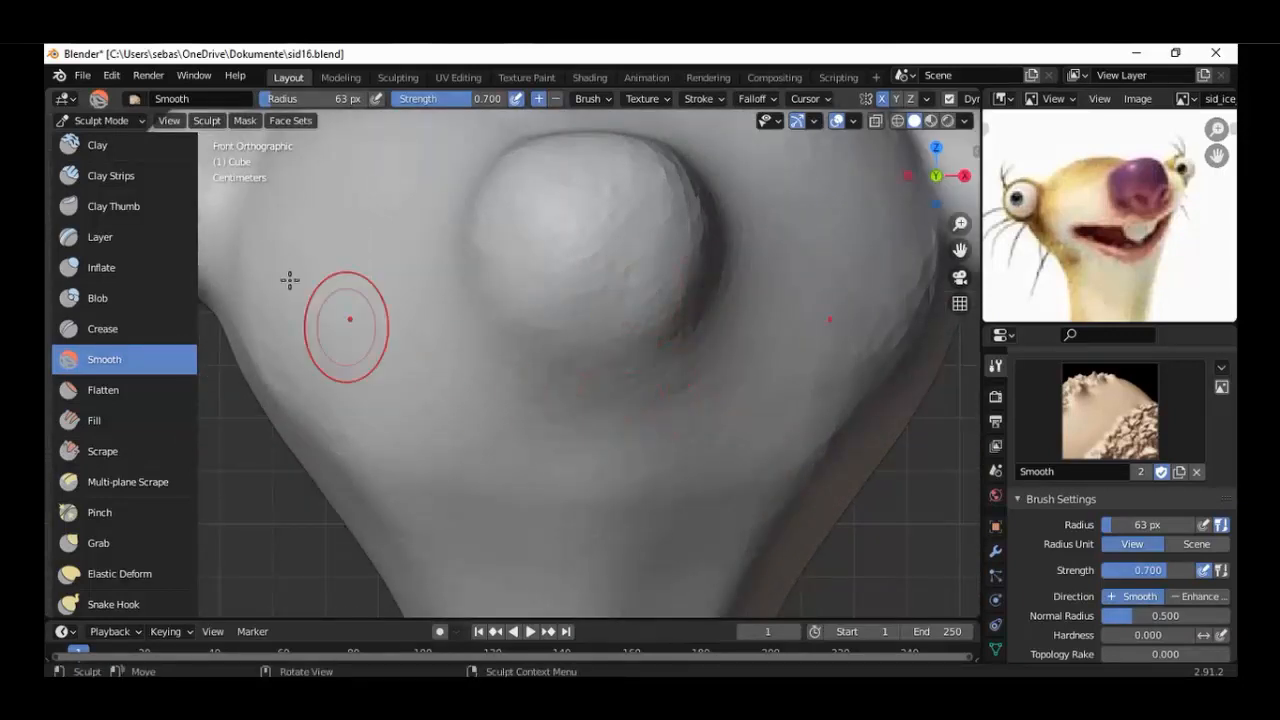
scroll(164, 208, "up", 2)
scroll(683, 426, "up", 2)
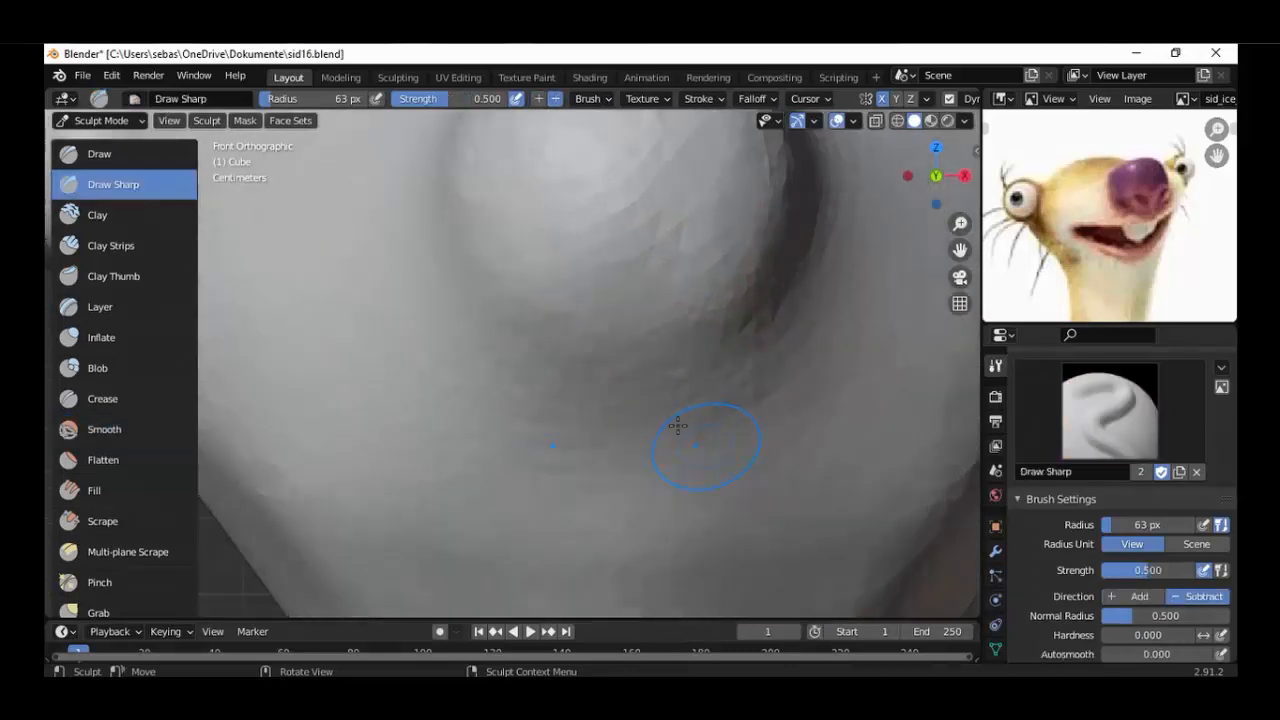
middle_click_drag(677, 426, 670, 354, "shift")
key("f")
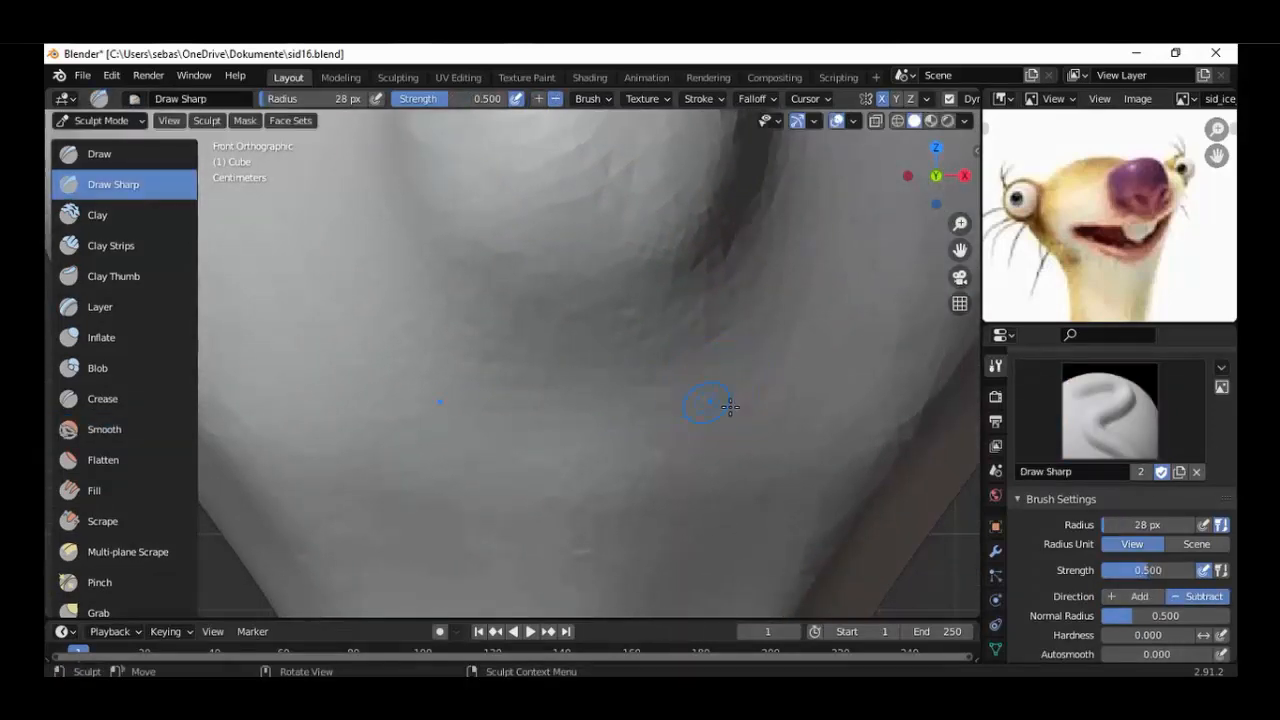
left_click_drag(752, 399, 724, 401)
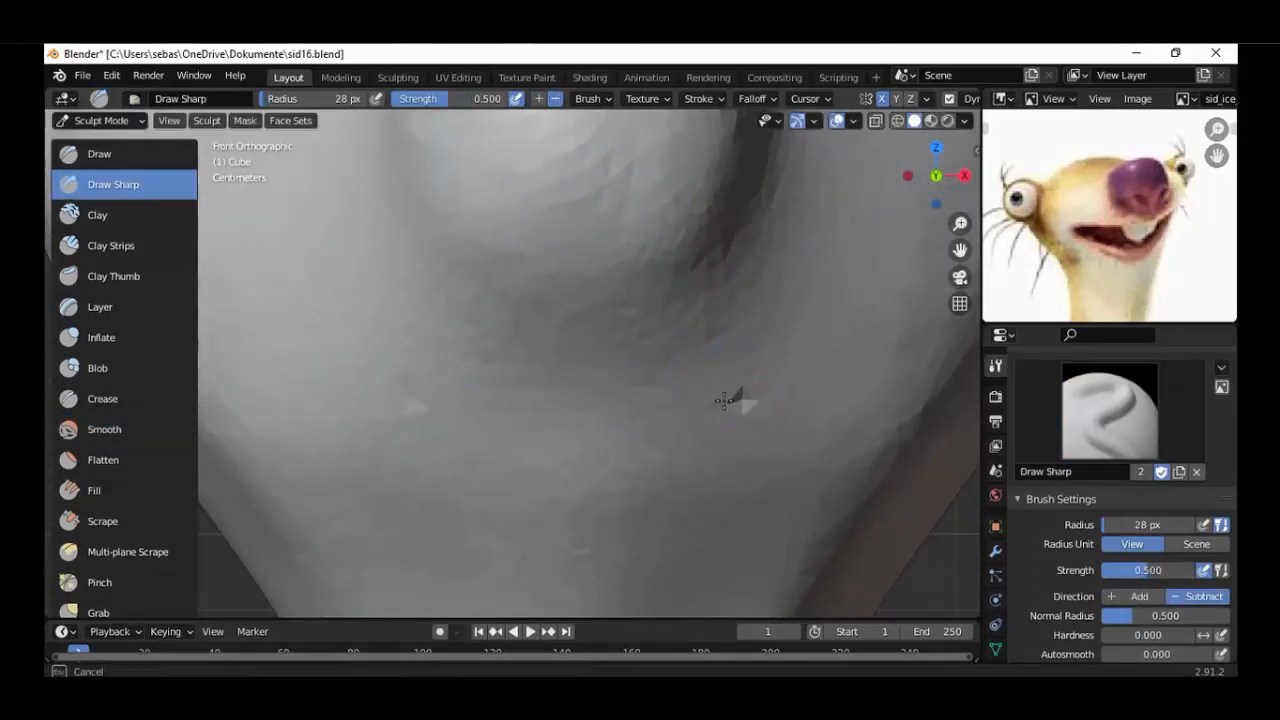
mouse_move(646, 409)
left_mouse_down()
mouse_move(571, 409)
mouse_move(733, 409)
mouse_move(594, 408)
mouse_move(724, 407)
mouse_move(622, 410)
left_mouse_up()
scroll(625, 417, "down", 6)
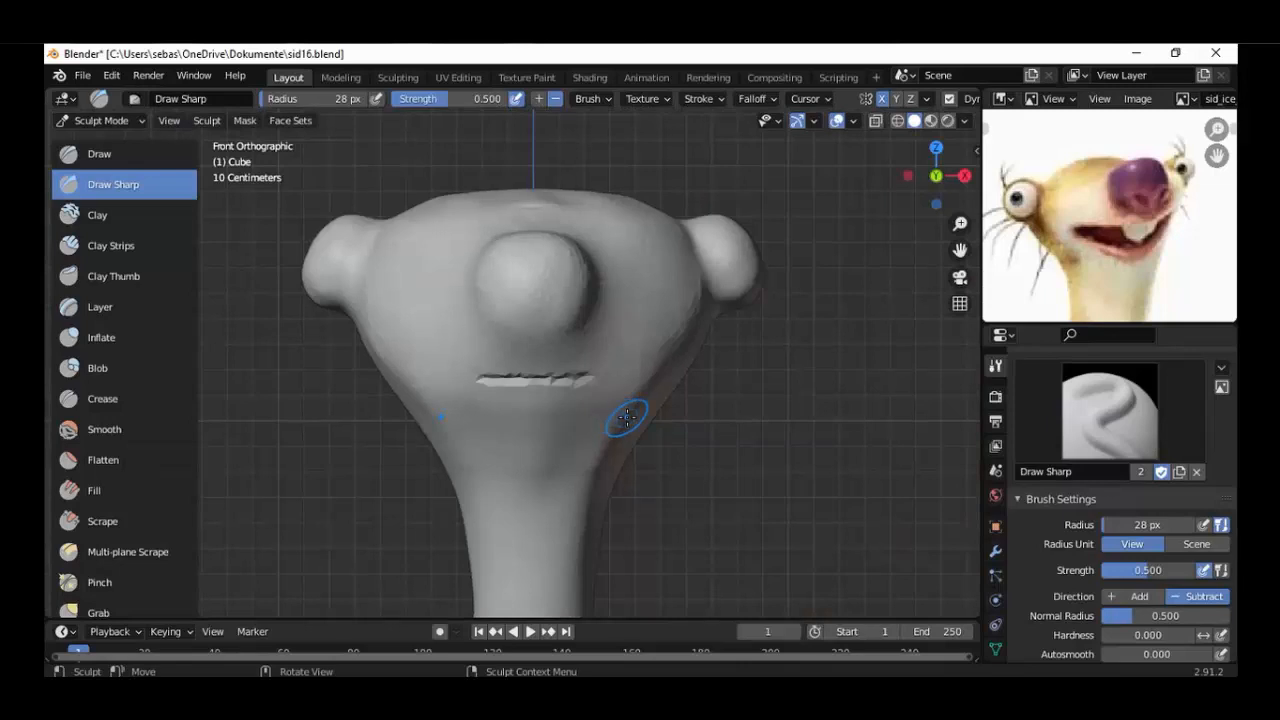
middle_click_drag(627, 417, 469, 411)
key("KP_1")
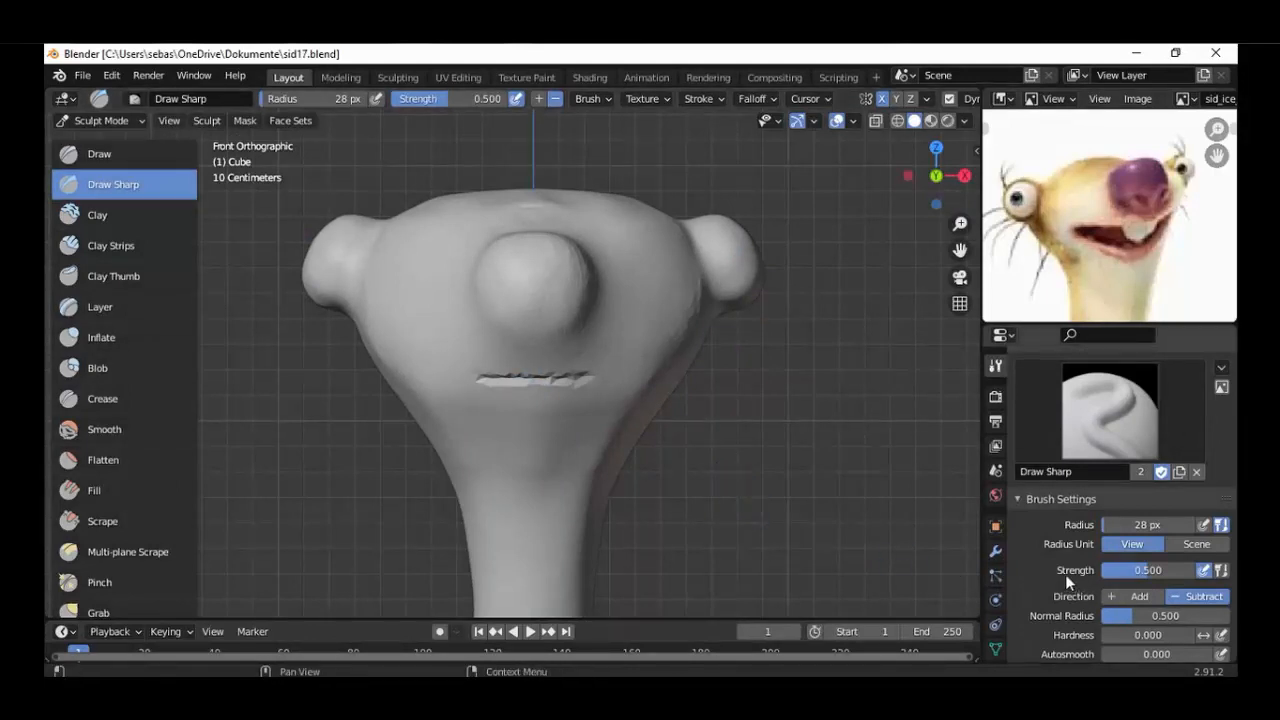
Try to recarve the mouth slit with the Draw Sharp hardness set to 0.229.
scroll(1065, 574, "down", 1)
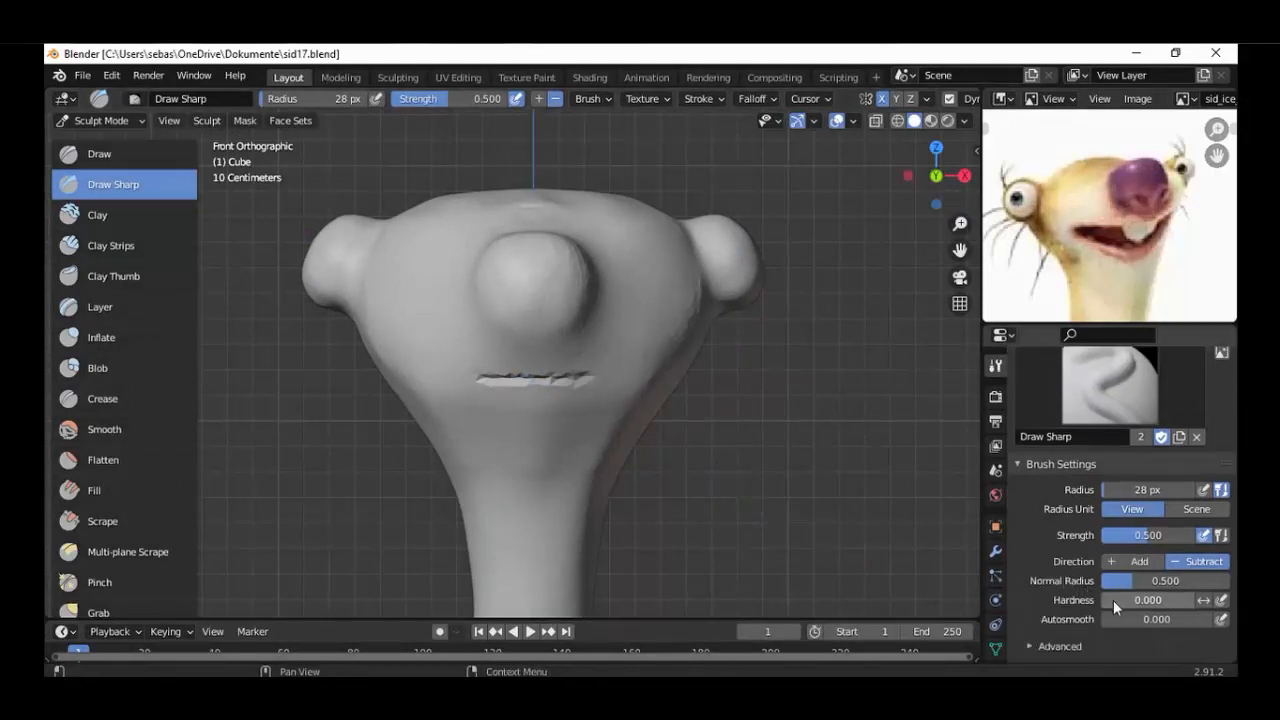
left_click_drag(1113, 600, 1141, 600)
scroll(600, 393, "up", 6)
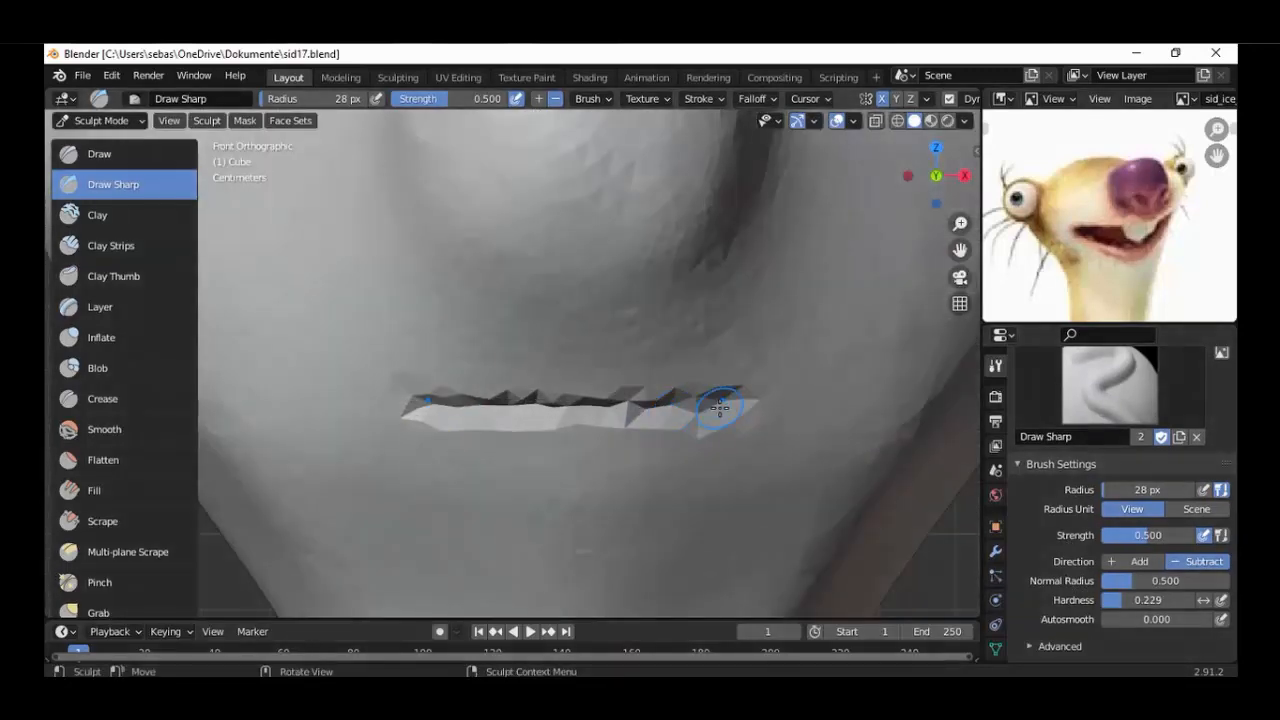
left_click_drag(738, 399, 568, 410)
mouse_move(666, 411)
left_mouse_down()
mouse_move(731, 403)
mouse_move(609, 409)
mouse_move(700, 410)
left_mouse_up()
scroll(698, 408, "down", 6)
mouse_move(648, 374)
middle_mouse_down()
mouse_move(630, 366)
mouse_move(602, 301)
mouse_move(530, 401)
mouse_move(611, 391)
middle_mouse_up()
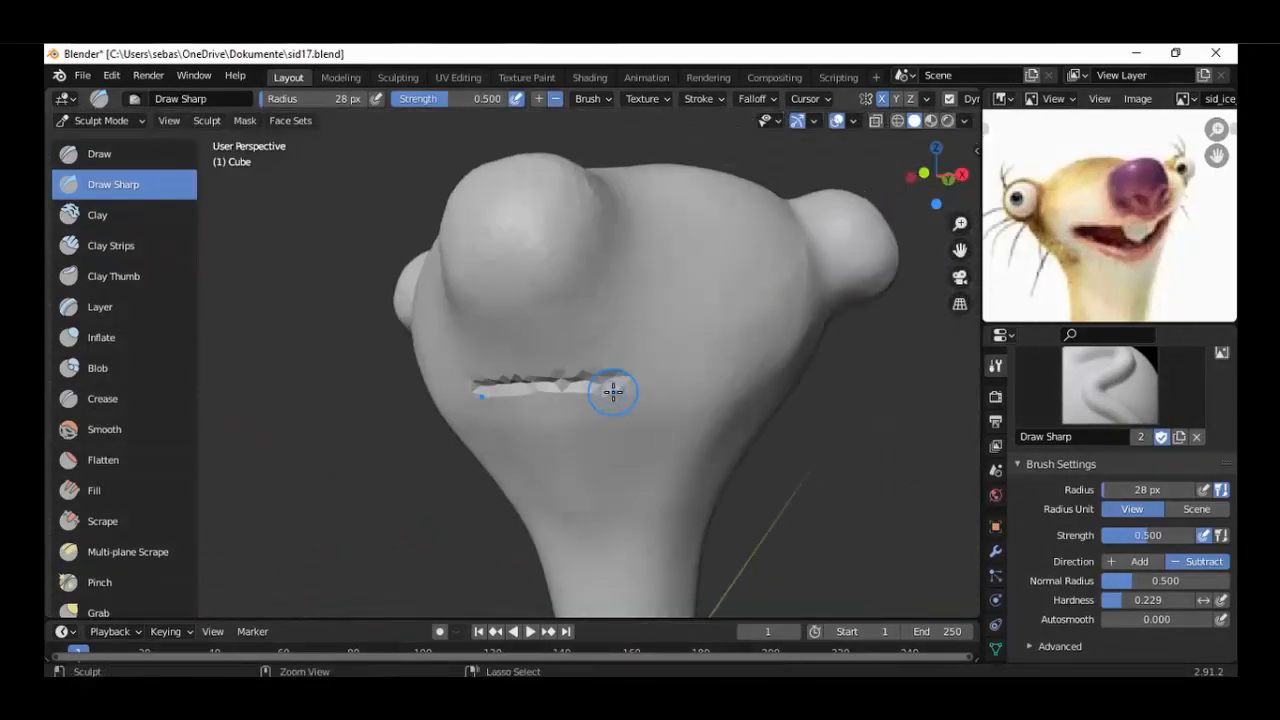
key("KP_1")
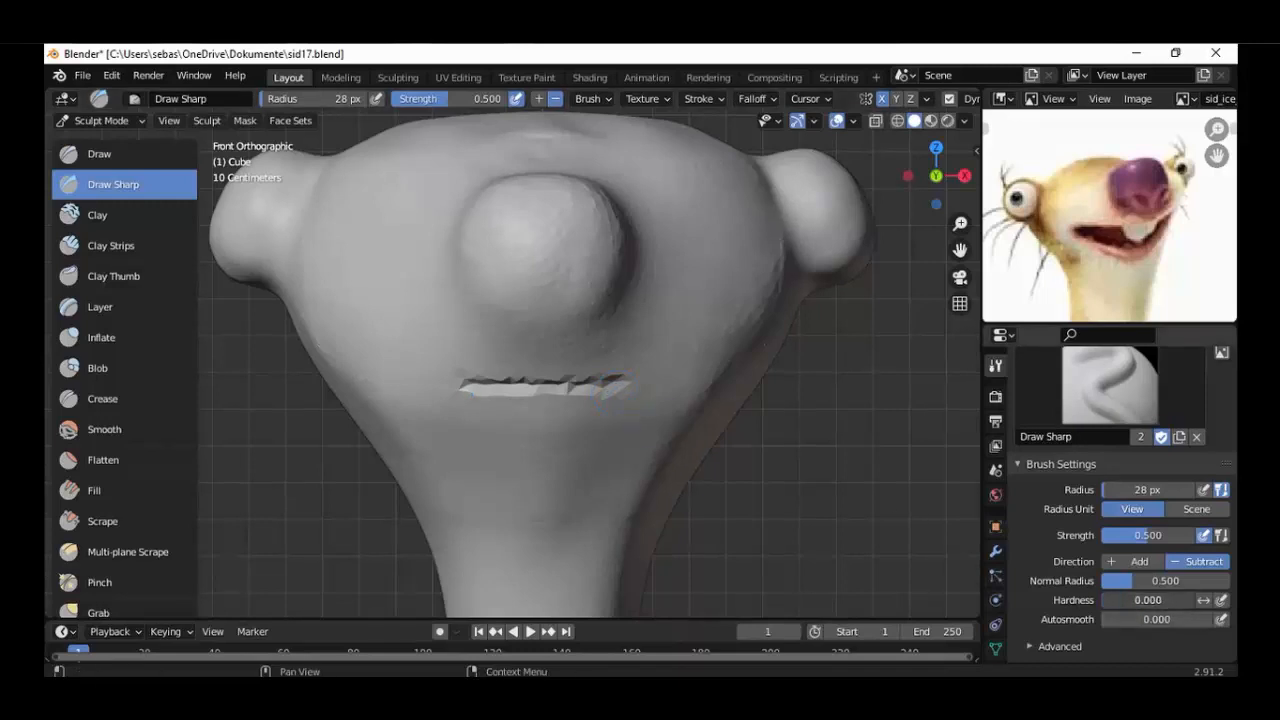
Raise the Draw Sharp strength to 0.729 and deepen the mouth slit.
scroll(634, 470, "up", 3)
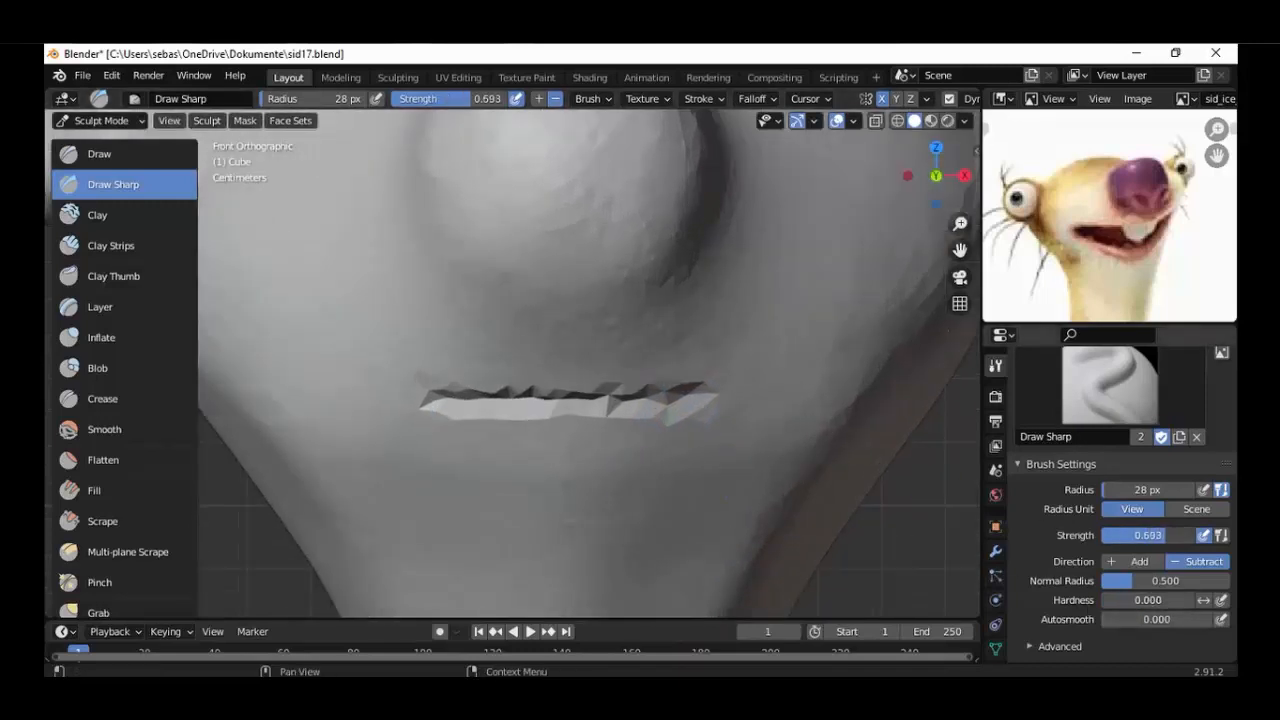
left_click_drag(1148, 535, 1160, 535)
mouse_move(692, 404)
left_mouse_down()
mouse_move(576, 403)
mouse_move(700, 400)
left_mouse_up()
mouse_move(682, 415)
middle_mouse_down()
mouse_move(624, 385)
mouse_move(542, 404)
mouse_move(551, 394)
mouse_move(594, 437)
middle_mouse_up()
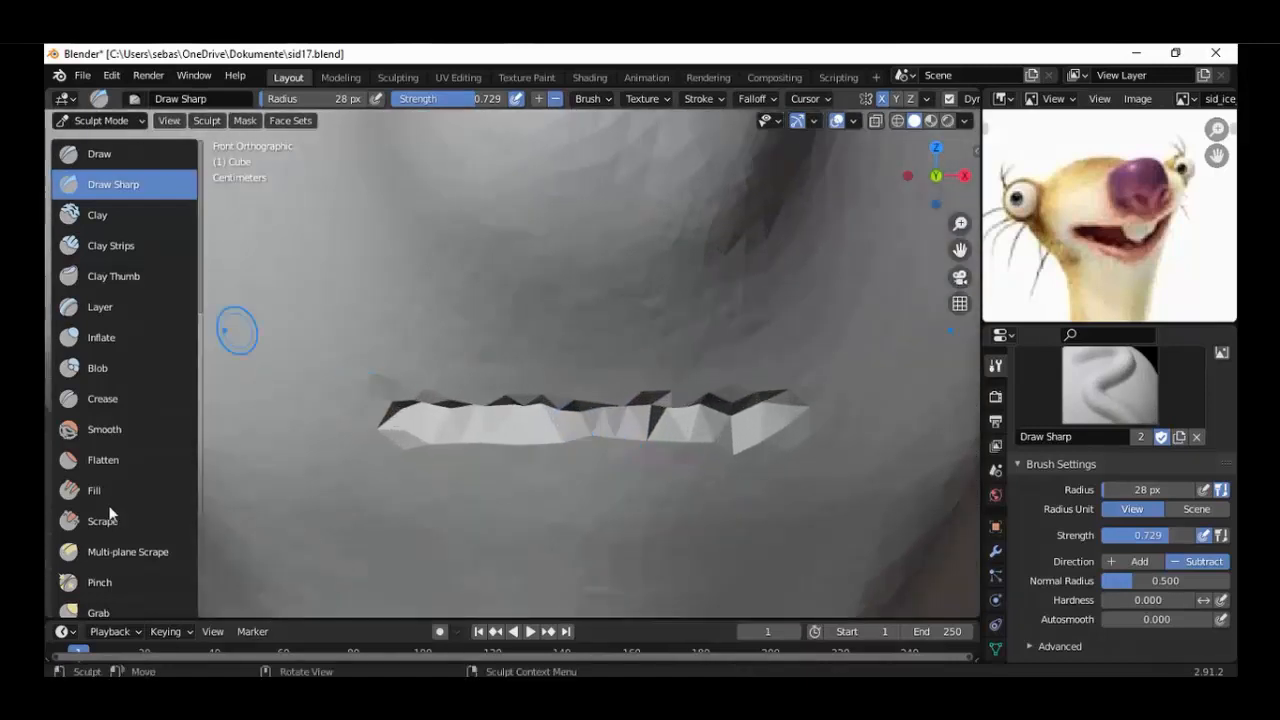
Flatten the jagged upper and lower edges of the mouth slit with a 60 px brush.
left_click(137, 474)
mouse_move(749, 426)
left_mouse_down()
mouse_move(777, 429)
mouse_move(648, 420)
mouse_move(700, 423)
left_mouse_up()
scroll(740, 440, "up", 2)
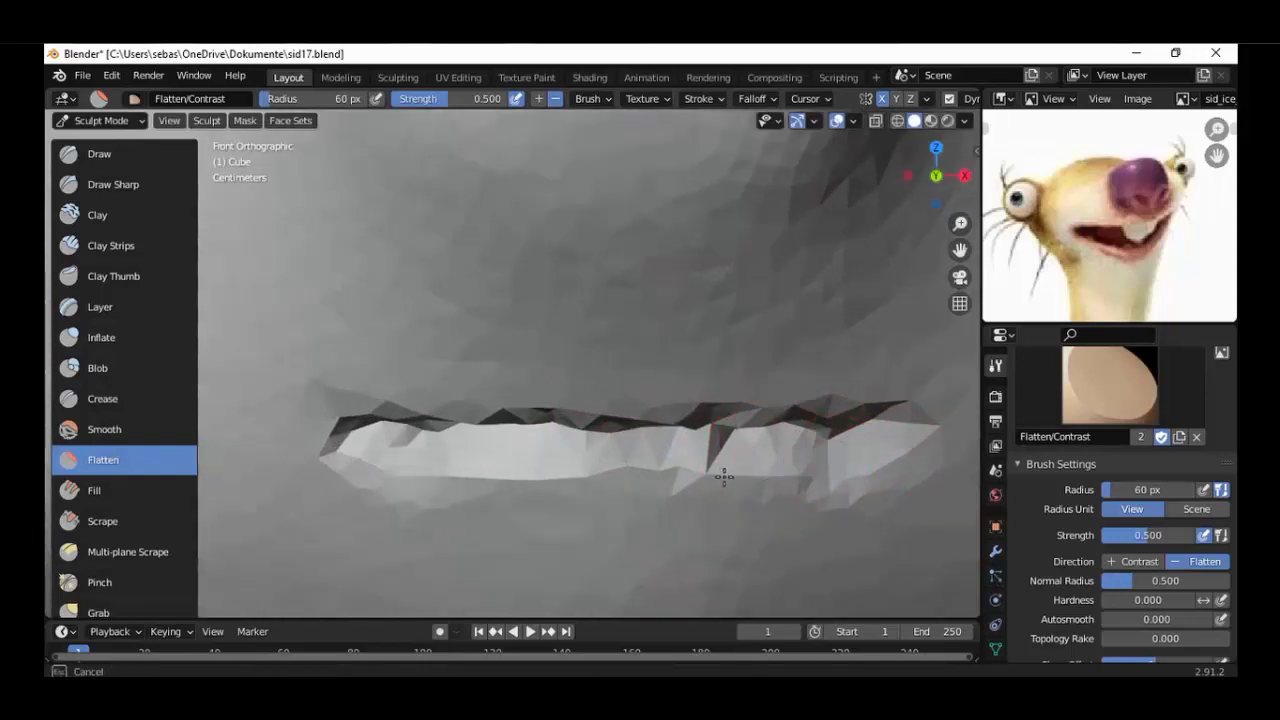
mouse_move(706, 483)
left_mouse_down()
mouse_move(895, 457)
mouse_move(908, 412)
mouse_move(641, 412)
left_mouse_up()
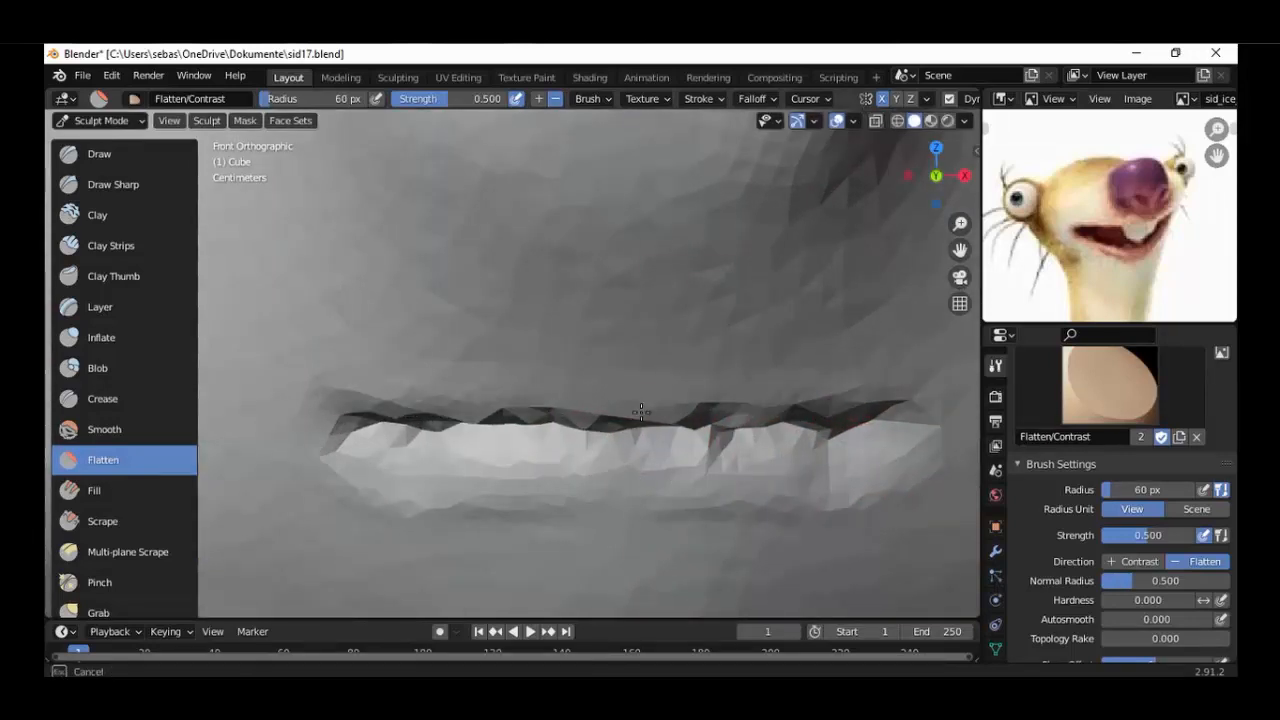
mouse_move(765, 410)
left_mouse_down()
mouse_move(395, 418)
mouse_move(869, 434)
mouse_move(629, 434)
left_mouse_up()
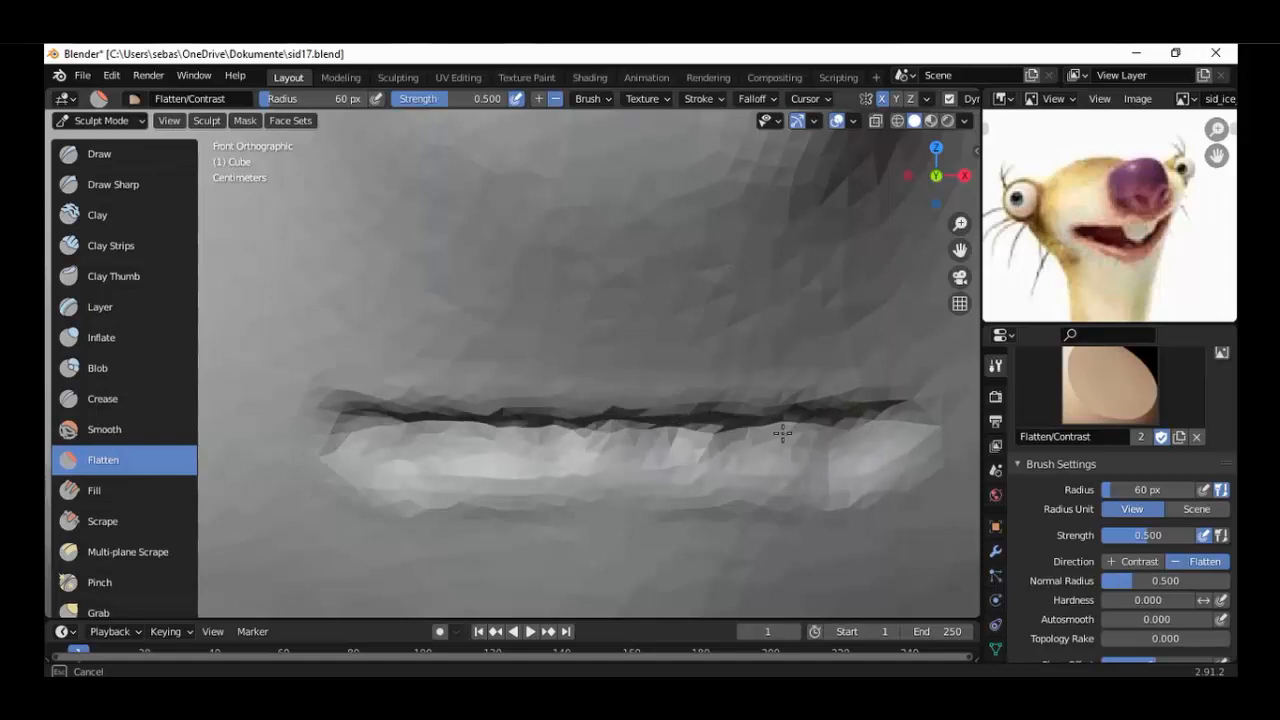
left_click_drag(783, 433, 876, 437)
scroll(700, 440, "down", 7)
mouse_move(622, 476)
middle_mouse_down()
mouse_move(620, 446)
mouse_move(583, 406)
mouse_move(557, 440)
middle_mouse_up()
key("KP_1")
Try to smooth the whole mouth slit with the Smooth brush at 60 px radius.
left_click(106, 430)
scroll(540, 410, "up", 2)
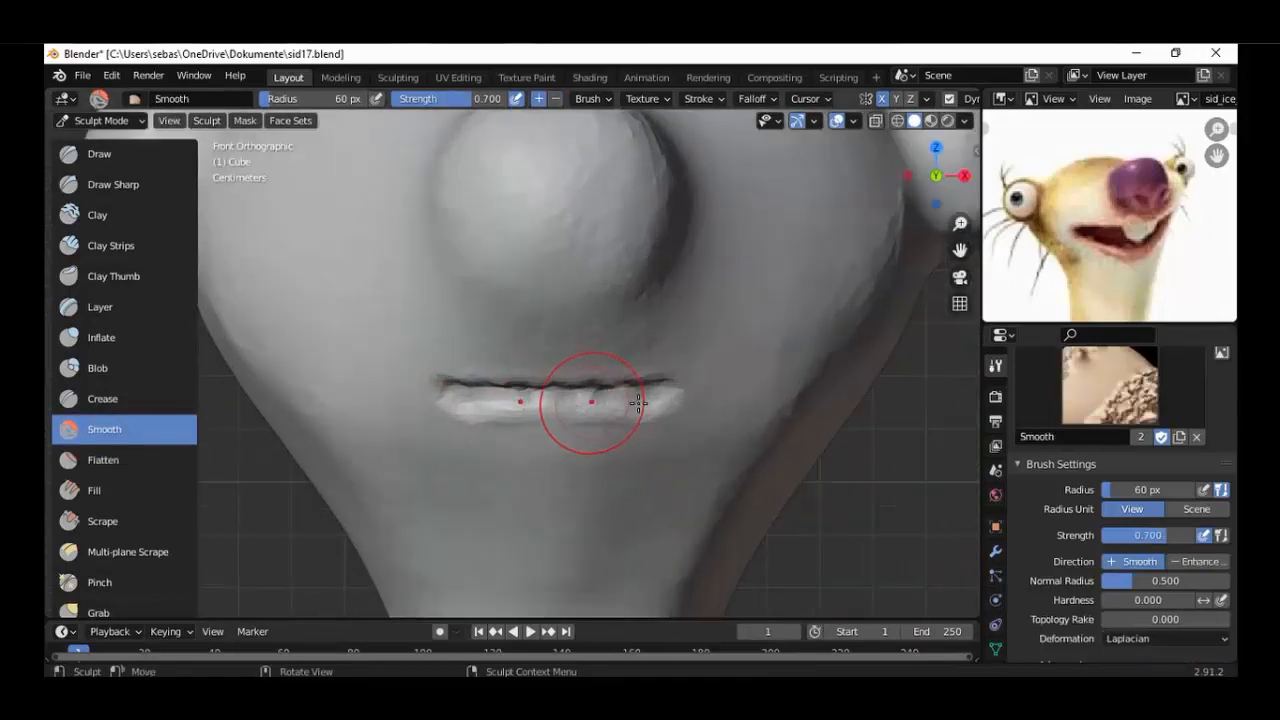
mouse_move(638, 402)
left_mouse_down()
mouse_move(677, 400)
mouse_move(543, 400)
mouse_move(706, 406)
left_mouse_up()
scroll(708, 426, "down", 5)
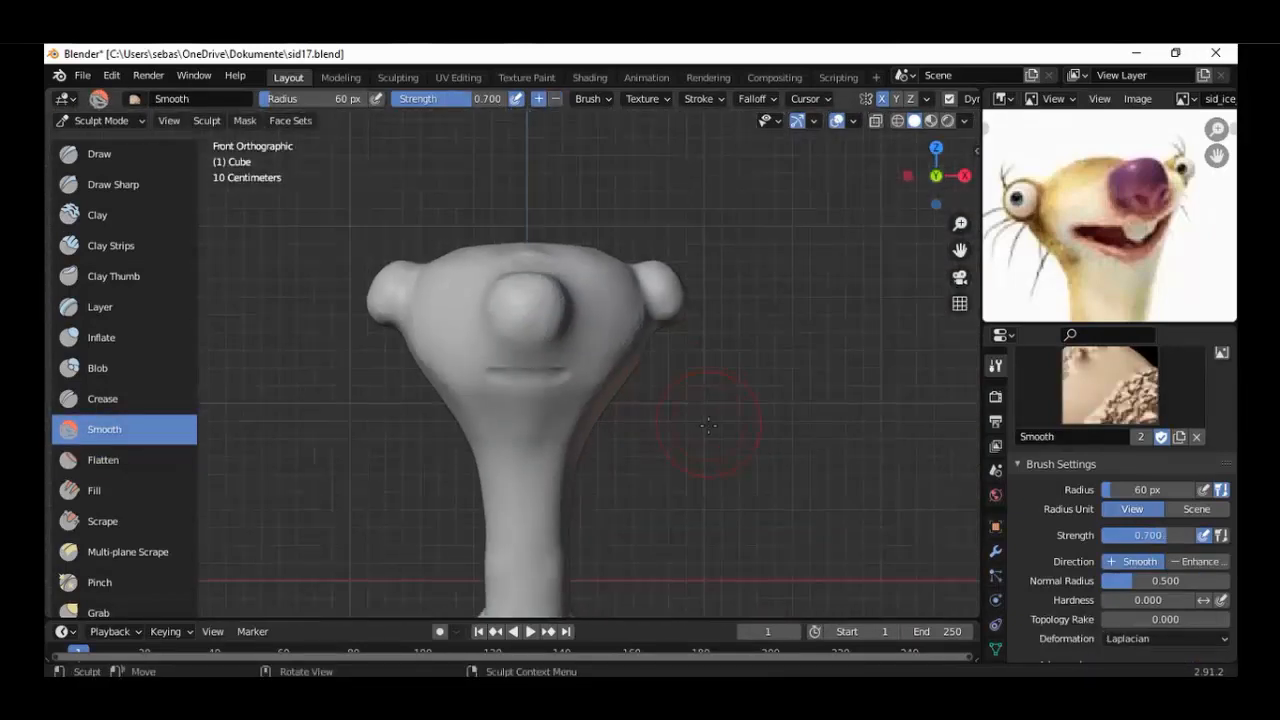
scroll(708, 426, "up", 1)
scroll(715, 418, "up", 7)
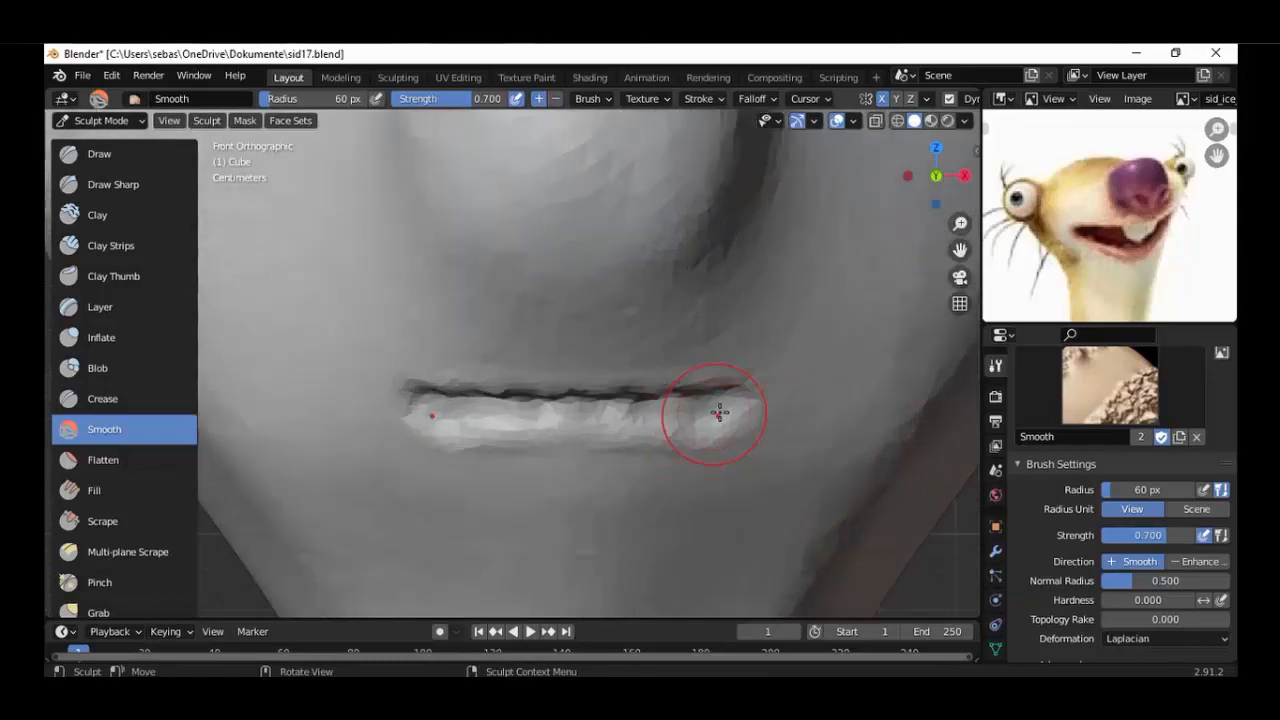
Smooth the lower lip surface and the edges of the mouth slit from a close front view.
scroll(719, 413, "up", 2)
mouse_move(800, 427)
left_mouse_down()
mouse_move(683, 424)
mouse_move(651, 440)
mouse_move(660, 450)
left_mouse_up()
middle_click_drag(791, 411, 718, 387, "shift")
Try to smooth the dark upper crease of the mouth slit along its length.
scroll(724, 387, "up", 1)
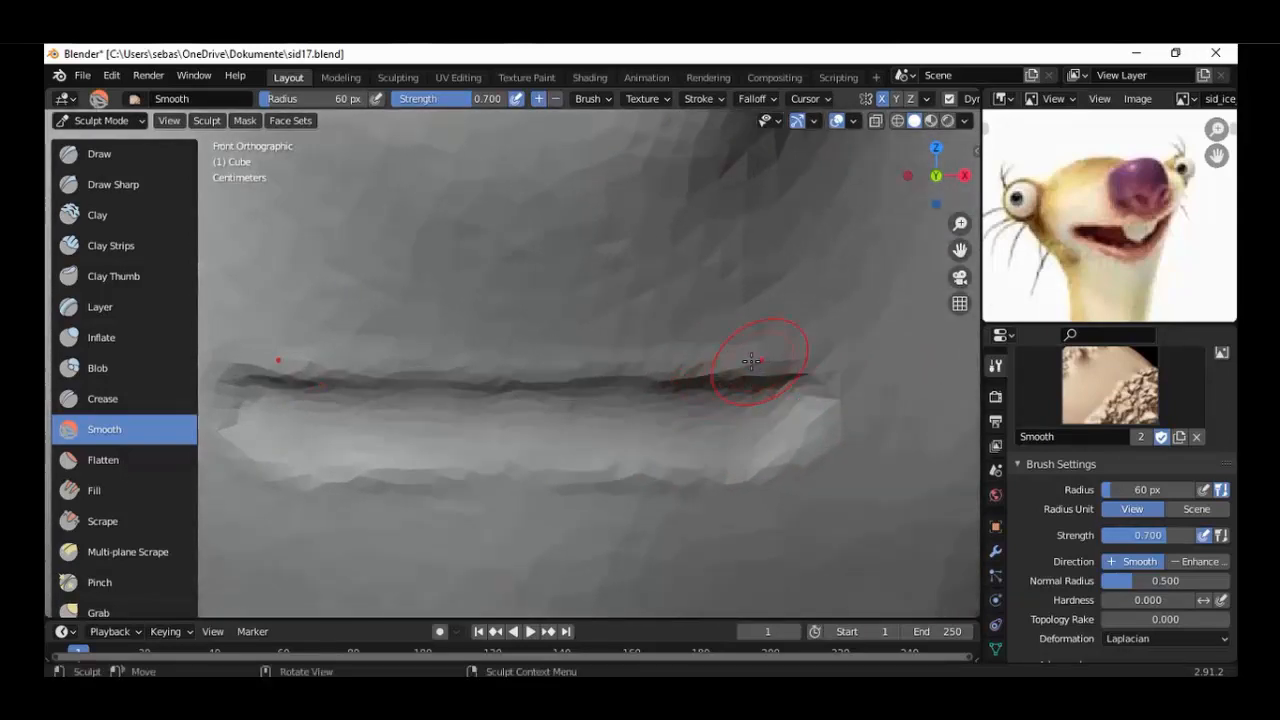
left_click_drag(751, 361, 530, 380)
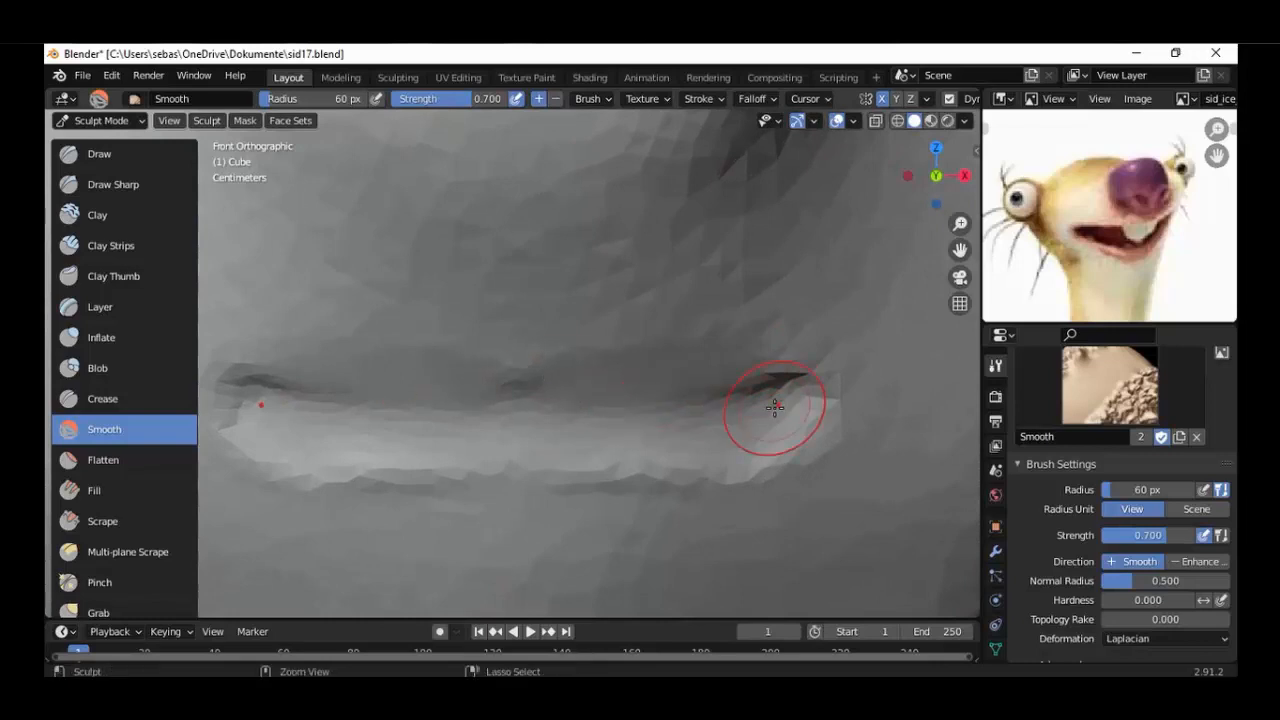
scroll(786, 391, "down", 5)
Raise a lip ridge around the mouth slit with the Draw brush at 60 px radius and 0.500 strength.
scroll(686, 451, "up", 5)
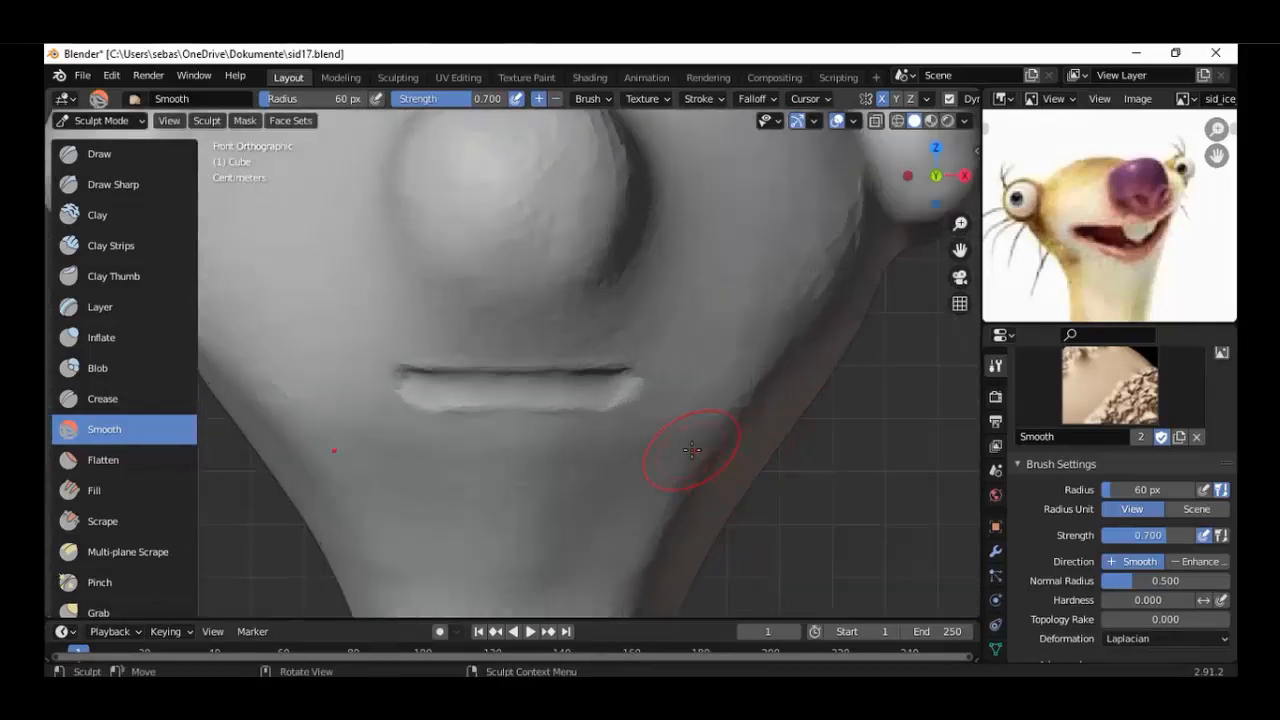
left_click(99, 153)
scroll(561, 350, "down", 1)
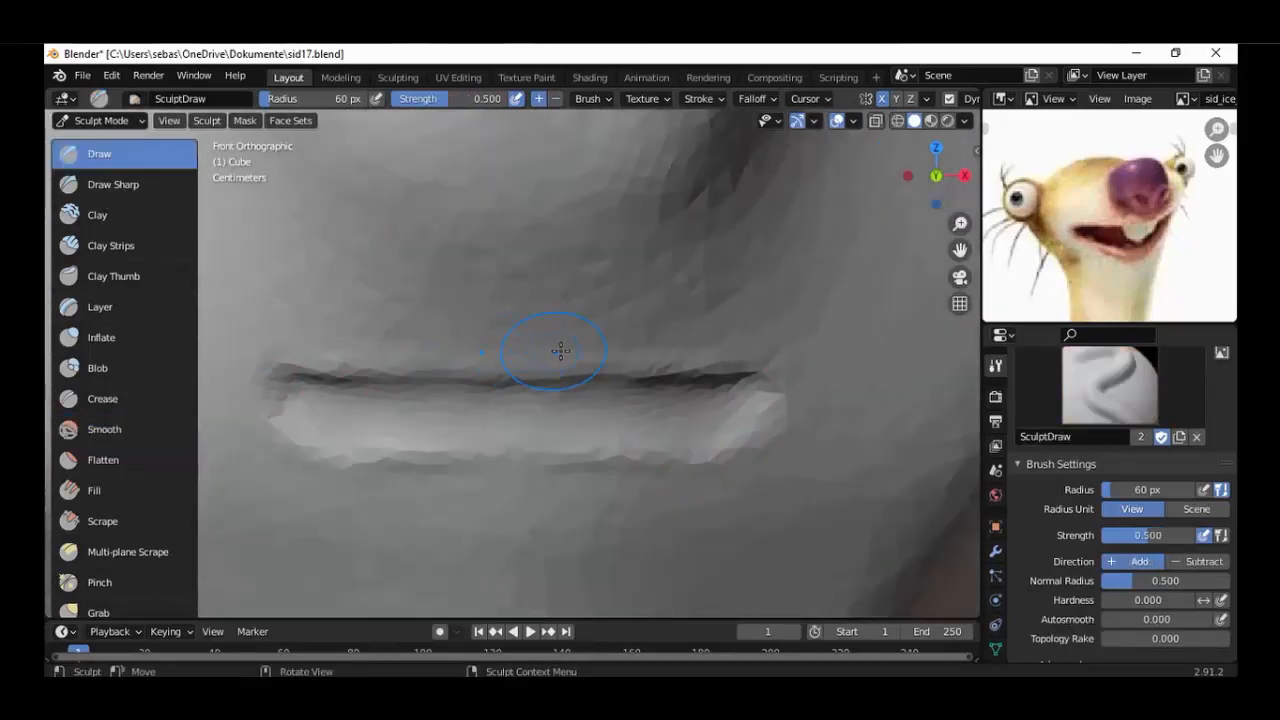
mouse_move(530, 357)
left_mouse_down()
mouse_move(696, 344)
mouse_move(787, 369)
left_mouse_up()
mouse_move(788, 395)
left_mouse_down()
mouse_move(772, 438)
mouse_move(523, 463)
left_mouse_up()
scroll(586, 471, "down", 8)
scroll(591, 471, "up", 8)
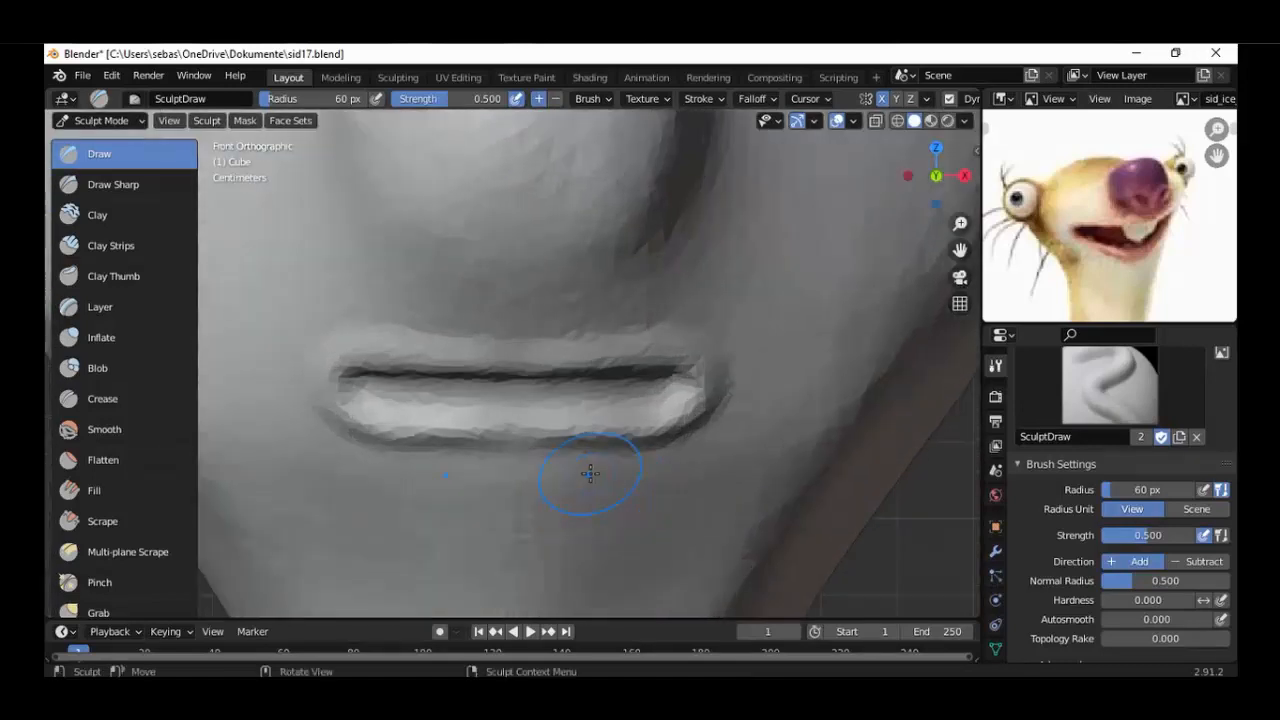
Build up the middle of the lower lip and its lower edge with the Draw brush.
left_click_drag(591, 486, 534, 484, "ctrl")
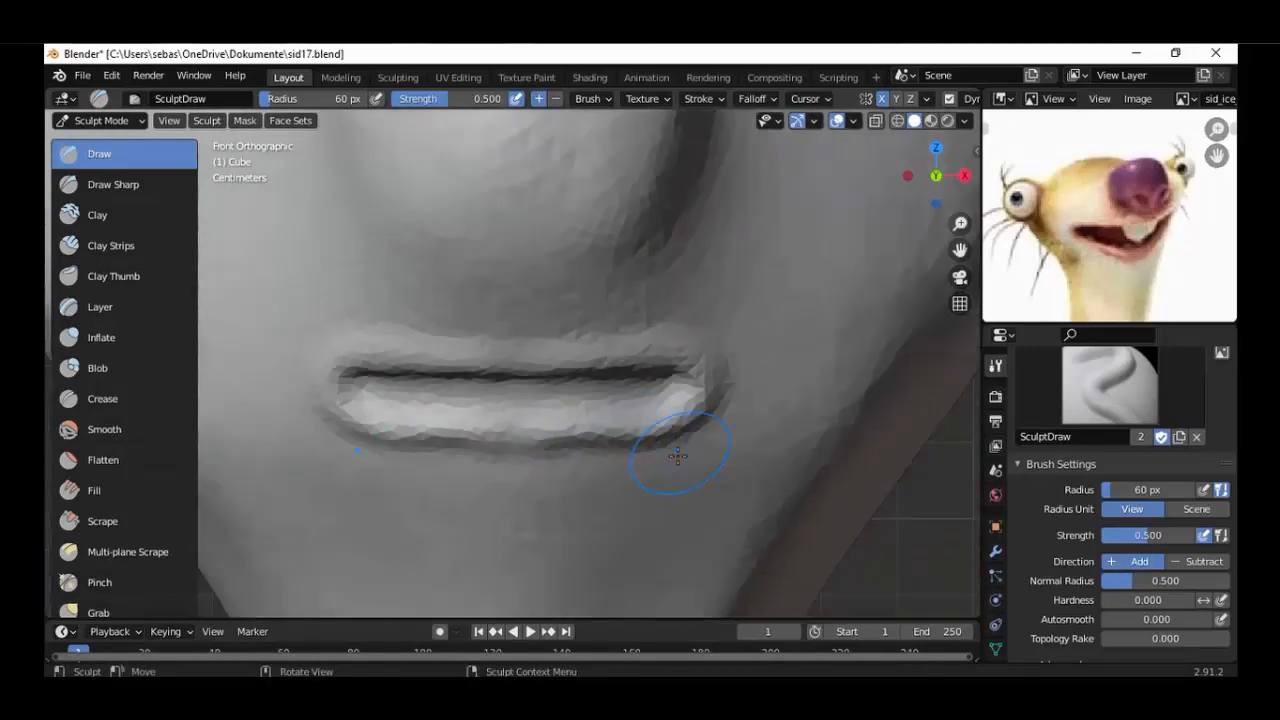
middle_click_drag(663, 457, 604, 446)
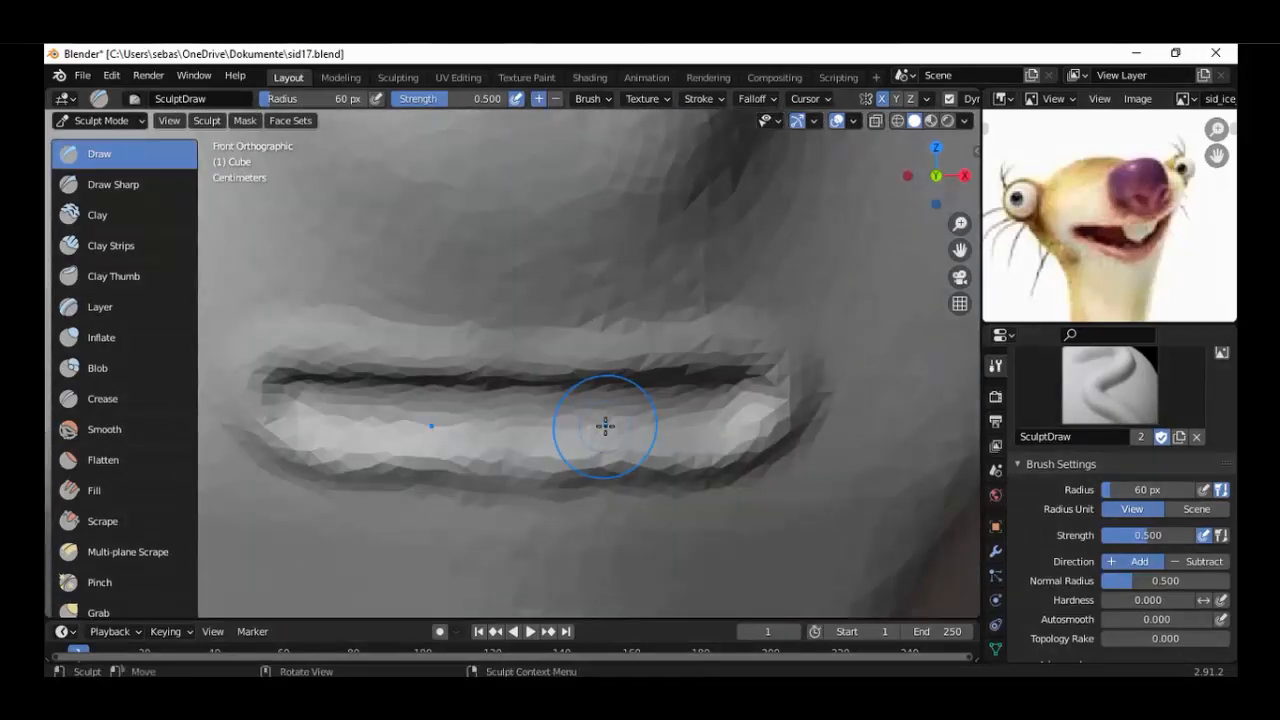
middle_click_drag(586, 417, 538, 410, "shift")
scroll(863, 475, "up", 1)
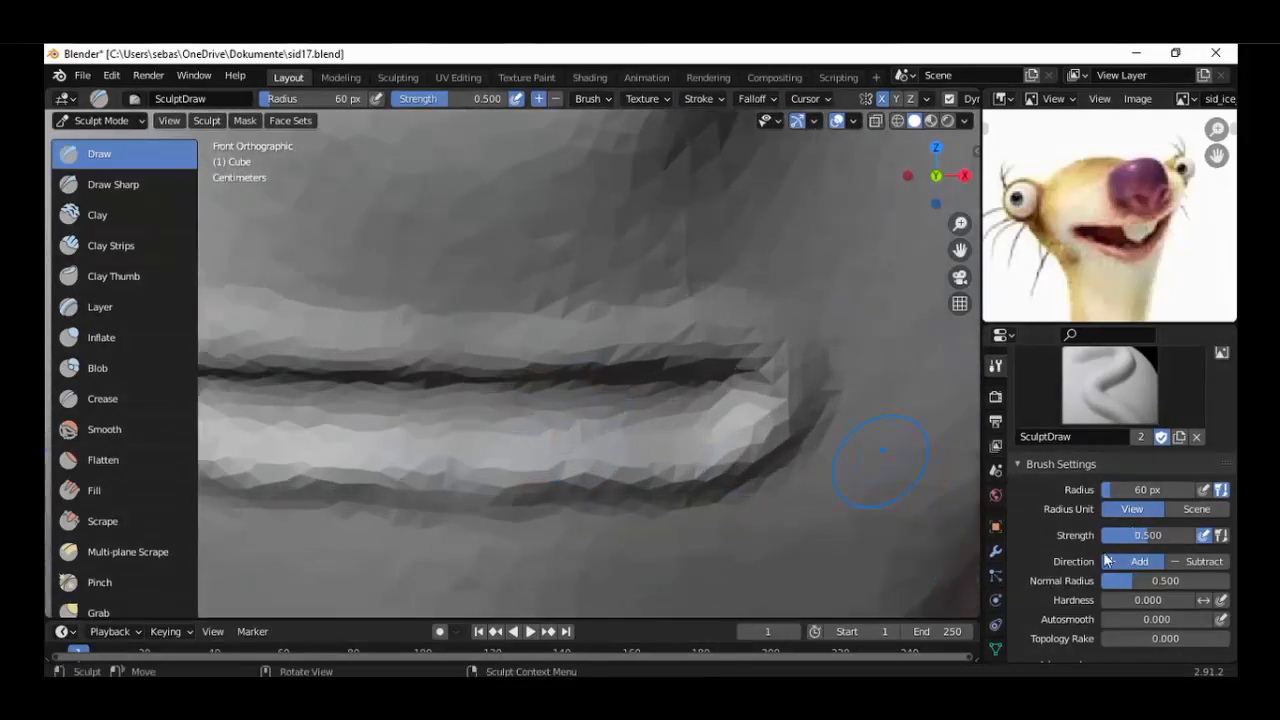
Carve down the raised rim around the mouth corners with the Draw and Clay brushes set to Subtract.
left_click(1190, 562)
left_click_drag(828, 369, 779, 328)
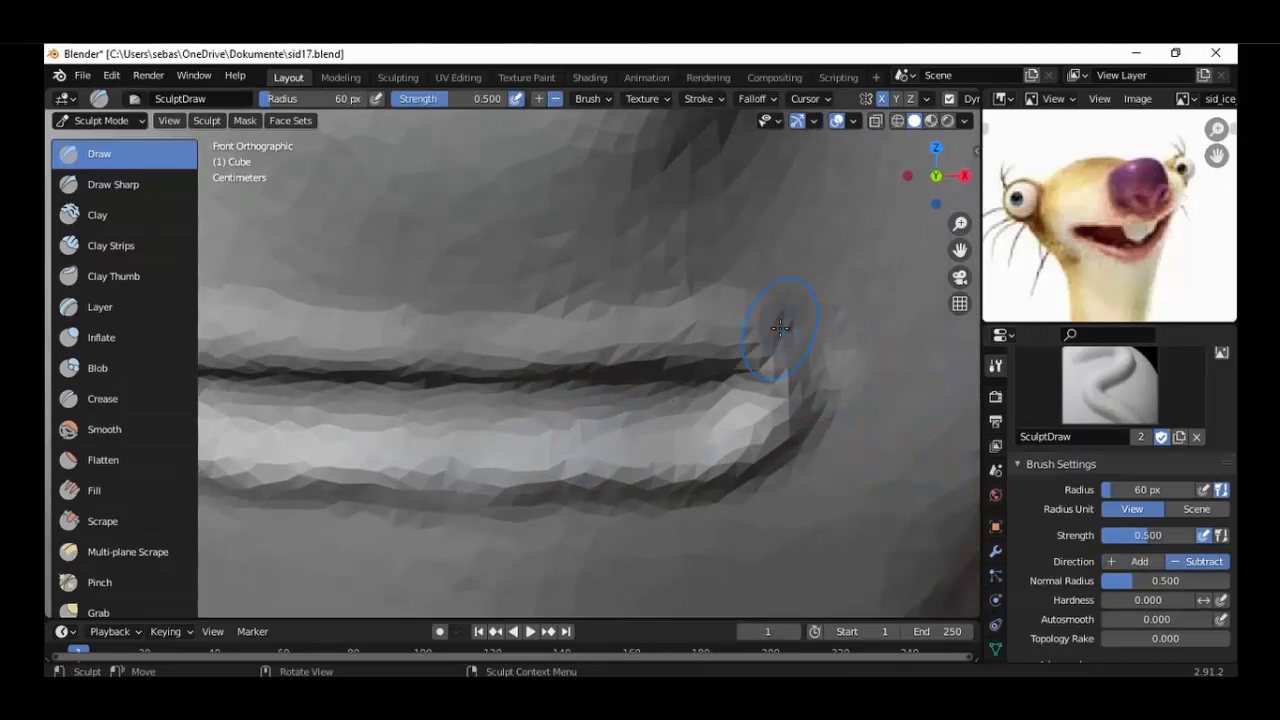
left_click(97, 215)
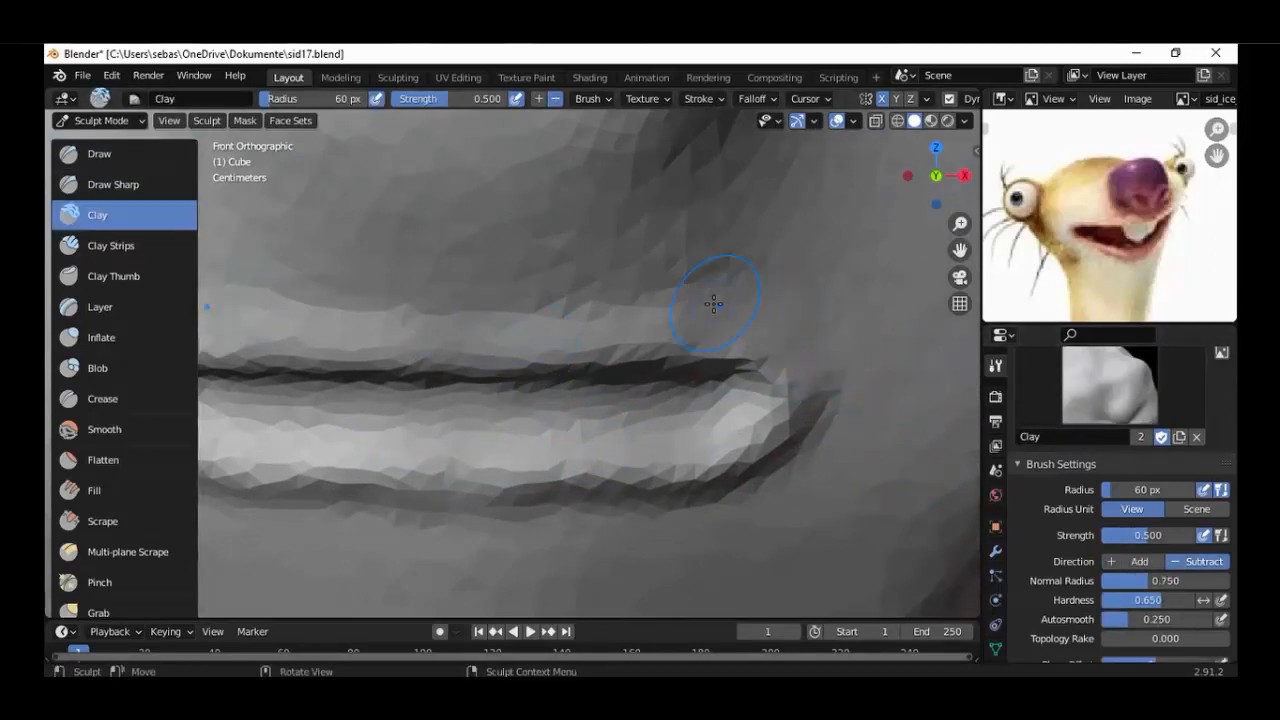
scroll(651, 294, "down", 5)
mouse_move(706, 412)
middle_mouse_down()
mouse_move(603, 380)
mouse_move(662, 409)
mouse_move(691, 406)
middle_mouse_up()
scroll(691, 406, "up", 4)
key("KP_1")
scroll(690, 385, "up", 1)
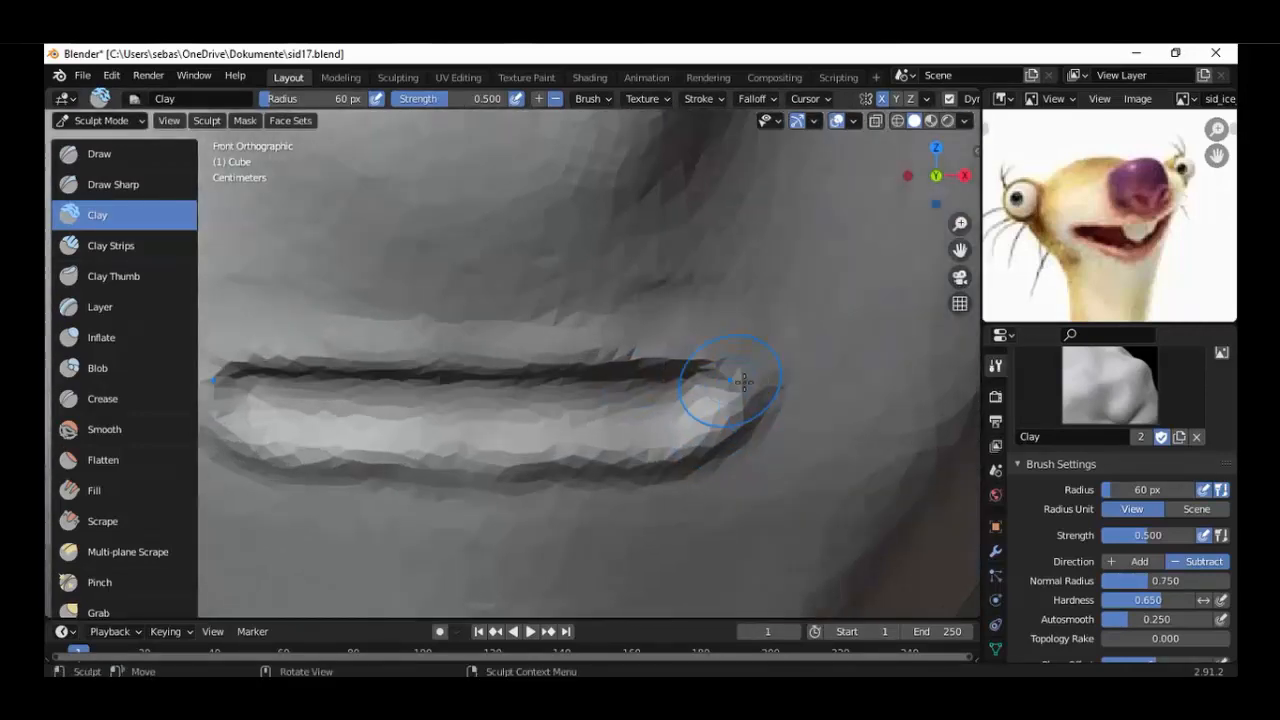
scroll(778, 368, "up", 1)
mouse_move(816, 368)
left_mouse_down()
mouse_move(795, 460)
mouse_move(761, 481)
mouse_move(645, 491)
left_mouse_up()
Flatten the upper lip ridge and the surface along the dark mouth crease with the Flatten brush at 60 px radius.
left_click(98, 460)
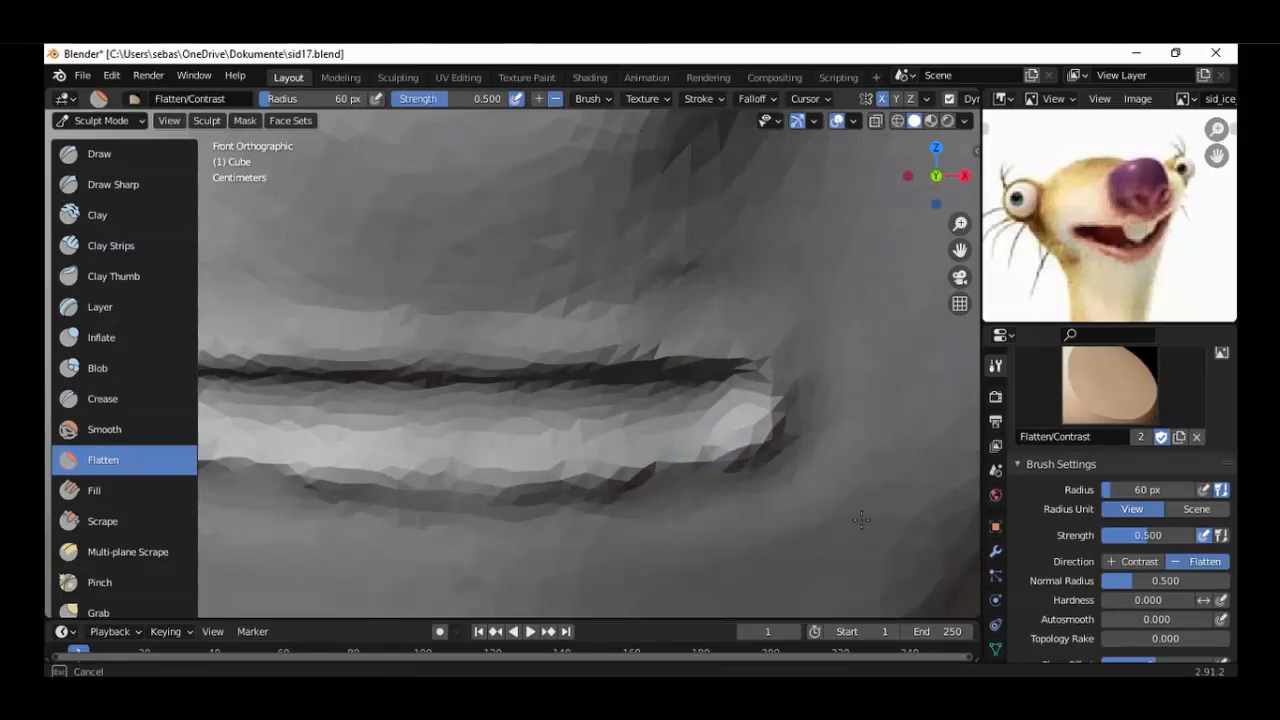
scroll(861, 520, "down", 7)
middle_click_drag(650, 502, 603, 480)
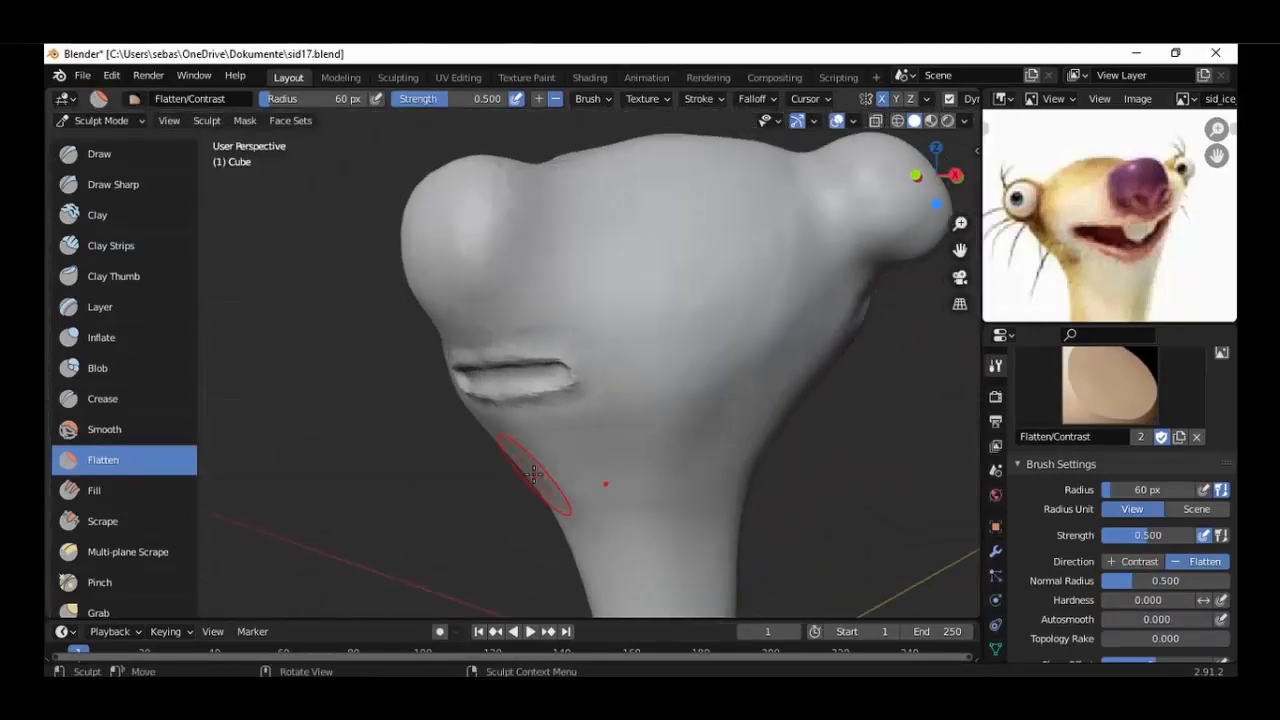
key("KP_1")
scroll(576, 452, "up", 8)
left_click_drag(664, 303, 554, 301)
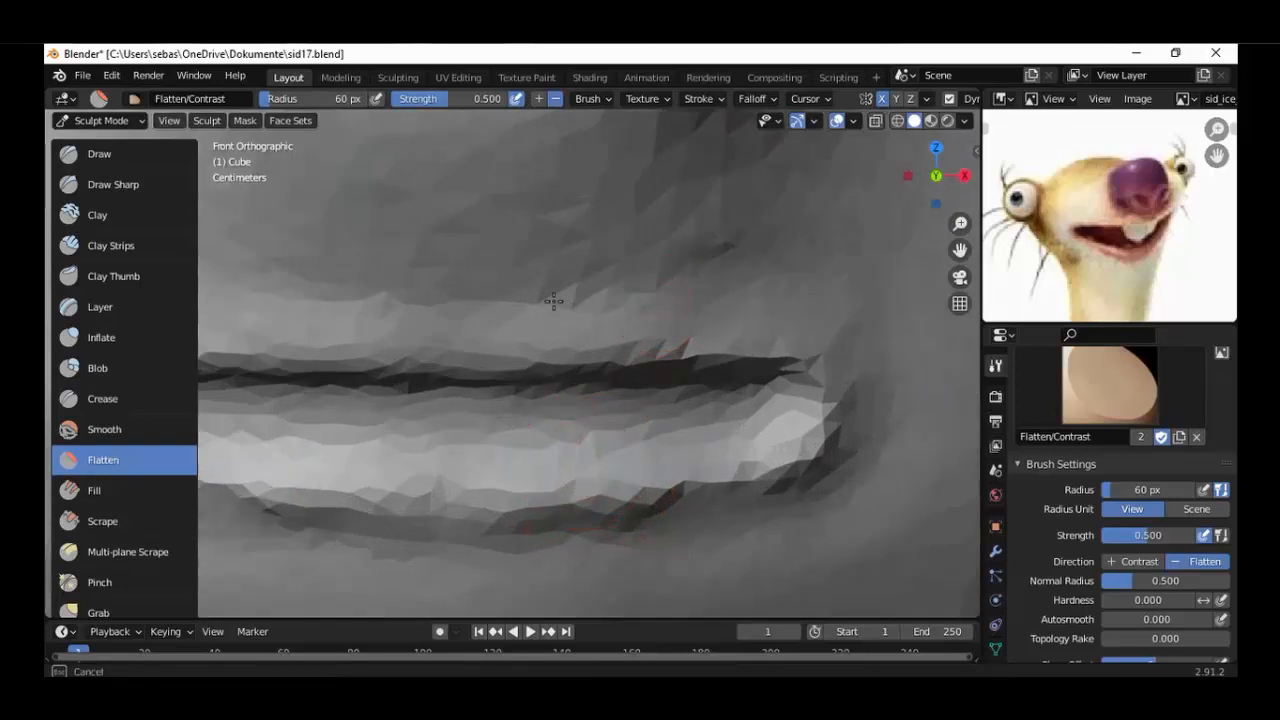
left_click_drag(771, 217, 671, 405)
mouse_move(492, 407)
left_mouse_down()
mouse_move(600, 392)
mouse_move(737, 414)
mouse_move(700, 432)
mouse_move(501, 437)
left_mouse_up()
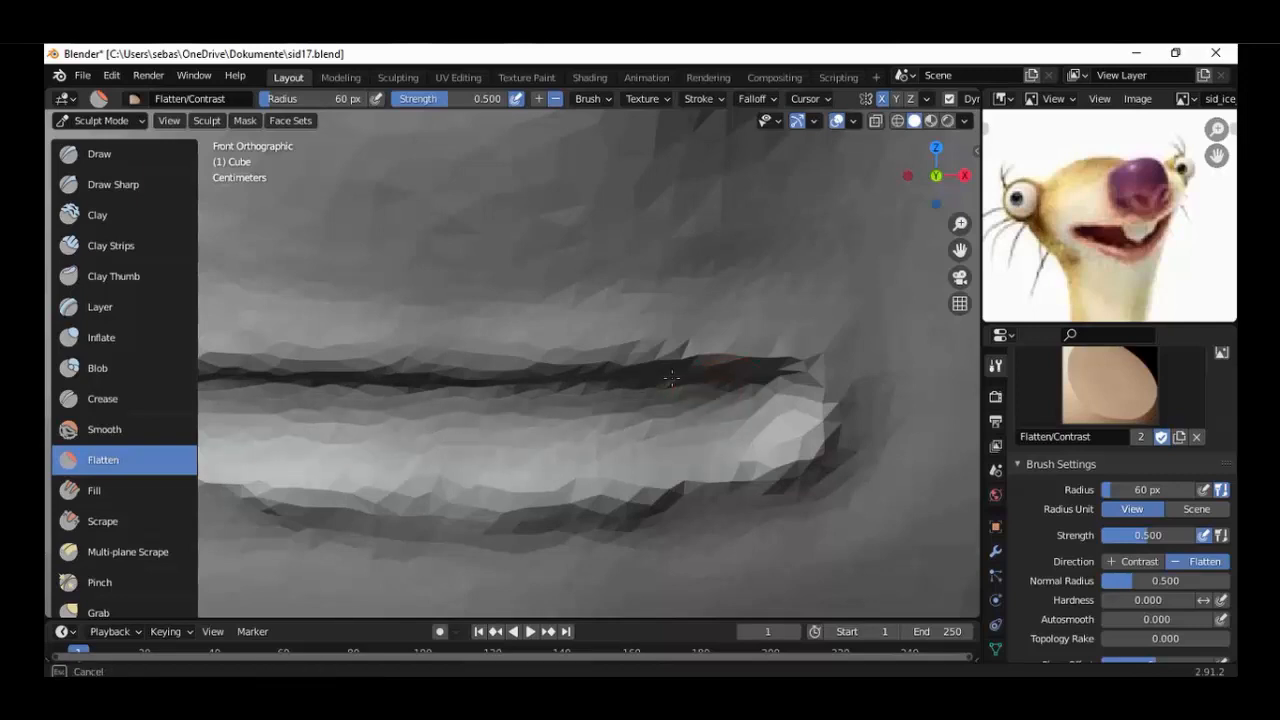
left_click_drag(672, 378, 700, 420)
Flatten the jagged surface around the mouth corner and the outer end of the upper crease.
scroll(702, 422, "down", 8)
scroll(702, 424, "up", 10)
scroll(702, 424, "up", 1)
mouse_move(699, 322)
left_mouse_down()
mouse_move(657, 326)
mouse_move(822, 318)
left_mouse_up()
mouse_move(922, 344)
left_mouse_down()
mouse_move(660, 366)
mouse_move(465, 350)
mouse_move(859, 399)
left_mouse_up()
scroll(859, 399, "up", 3)
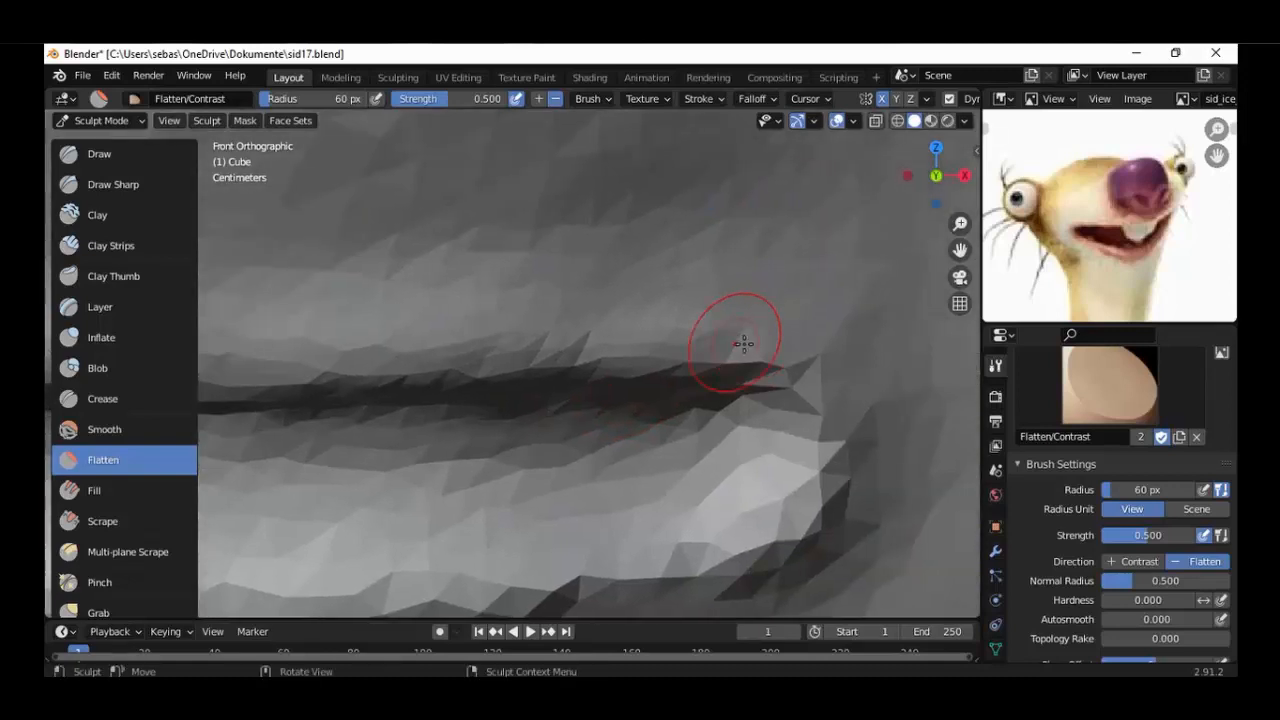
mouse_move(834, 476)
left_mouse_down()
mouse_move(790, 530)
mouse_move(564, 586)
mouse_move(677, 563)
mouse_move(808, 433)
mouse_move(845, 470)
mouse_move(798, 546)
mouse_move(763, 320)
mouse_move(650, 397)
left_mouse_up()
middle_click_drag(650, 397, 832, 245, "shift")
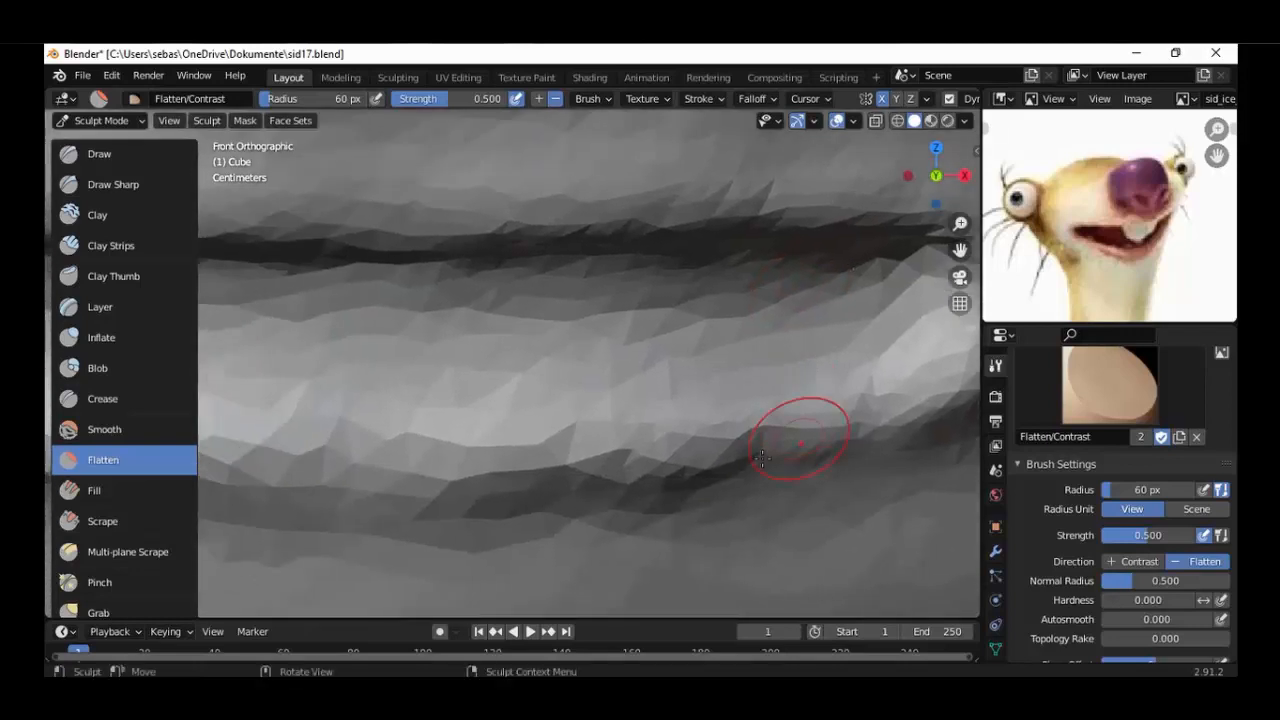
Flatten the jagged lower edge of the lower lip along its full length.
left_click_drag(800, 439, 566, 495)
mouse_move(846, 434)
left_mouse_down()
mouse_move(950, 400)
mouse_move(720, 455)
mouse_move(387, 500)
left_mouse_up()
mouse_move(312, 457)
left_mouse_down()
mouse_move(540, 475)
mouse_move(500, 450)
mouse_move(560, 516)
mouse_move(880, 450)
left_mouse_up()
scroll(860, 440, "down", 6)
mouse_move(720, 455)
middle_mouse_down()
mouse_move(694, 453)
mouse_move(692, 428)
mouse_move(723, 469)
middle_mouse_up()
scroll(723, 469, "up", 2)
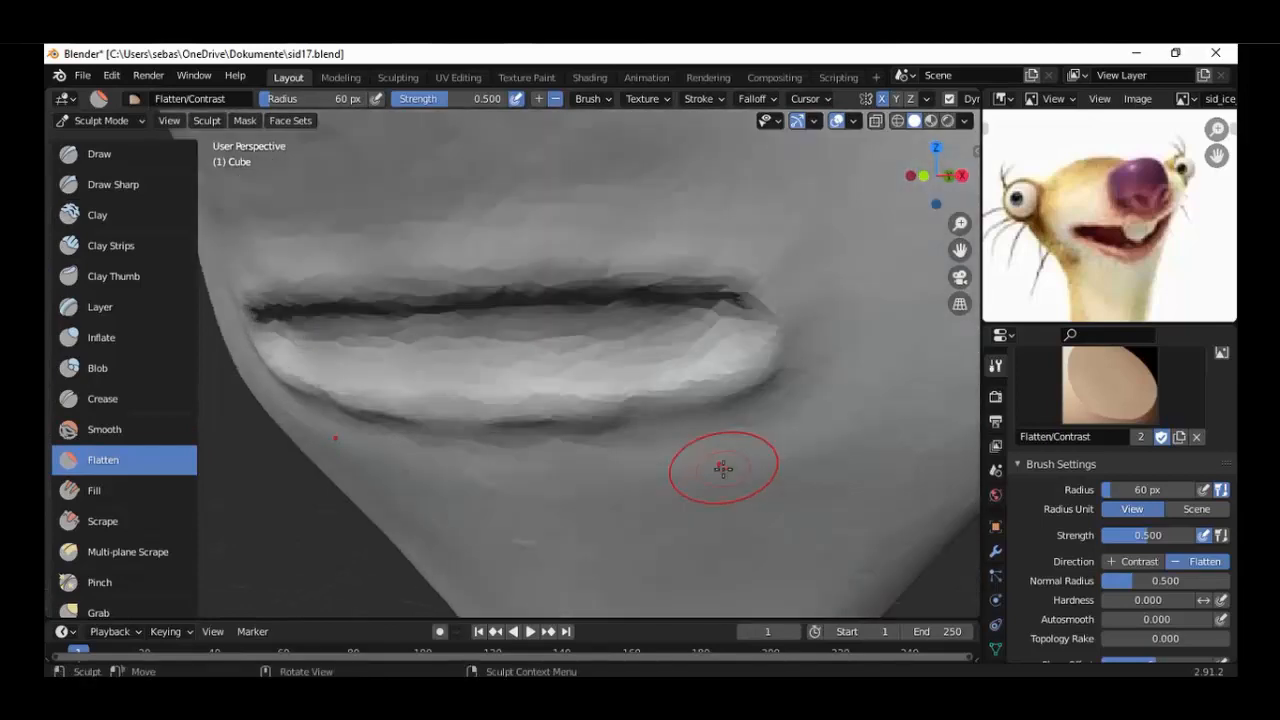
Build up the lower lip's underside and corners with the Clay brush in Add direction at 60 px radius.
key("c")
scroll(749, 414, "up", 3)
mouse_move(700, 428)
left_mouse_down()
mouse_move(560, 429)
mouse_move(600, 428)
left_mouse_up()
scroll(691, 366, "down", 4)
scroll(617, 424, "up", 2)
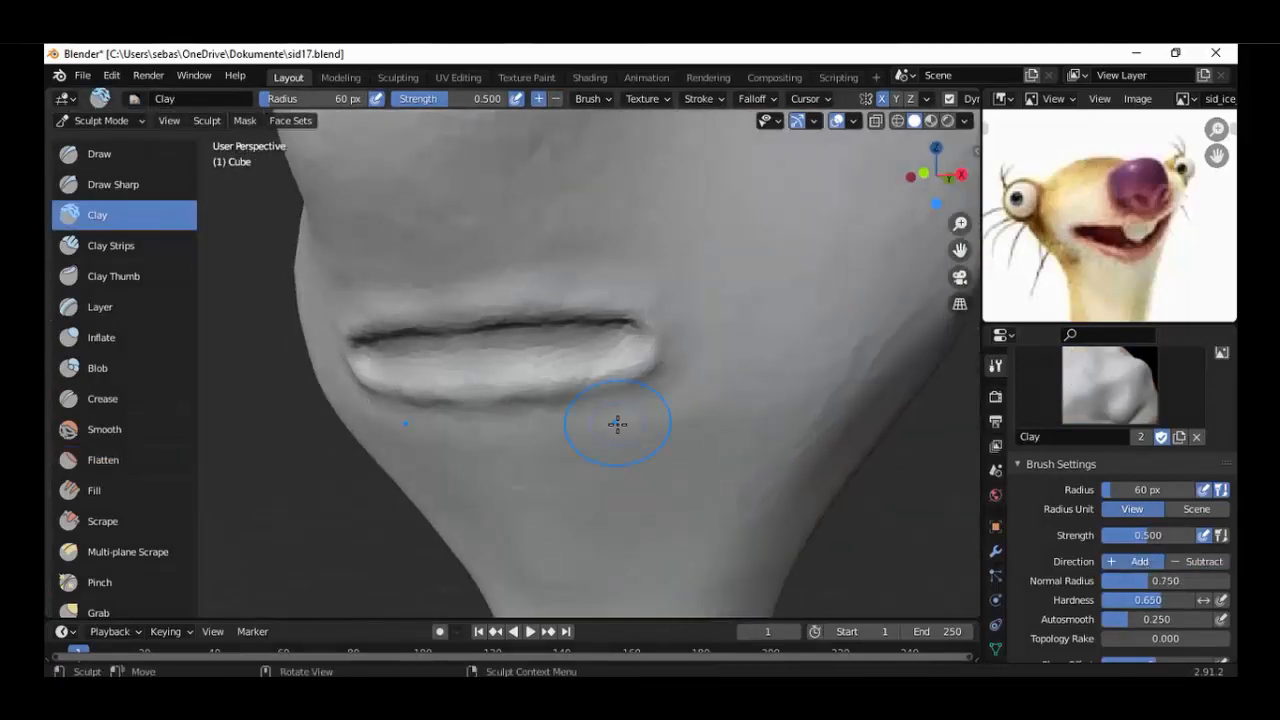
scroll(617, 424, "down", 4)
middle_click_drag(617, 424, 700, 460)
scroll(667, 446, "up", 6)
scroll(702, 455, "up", 1)
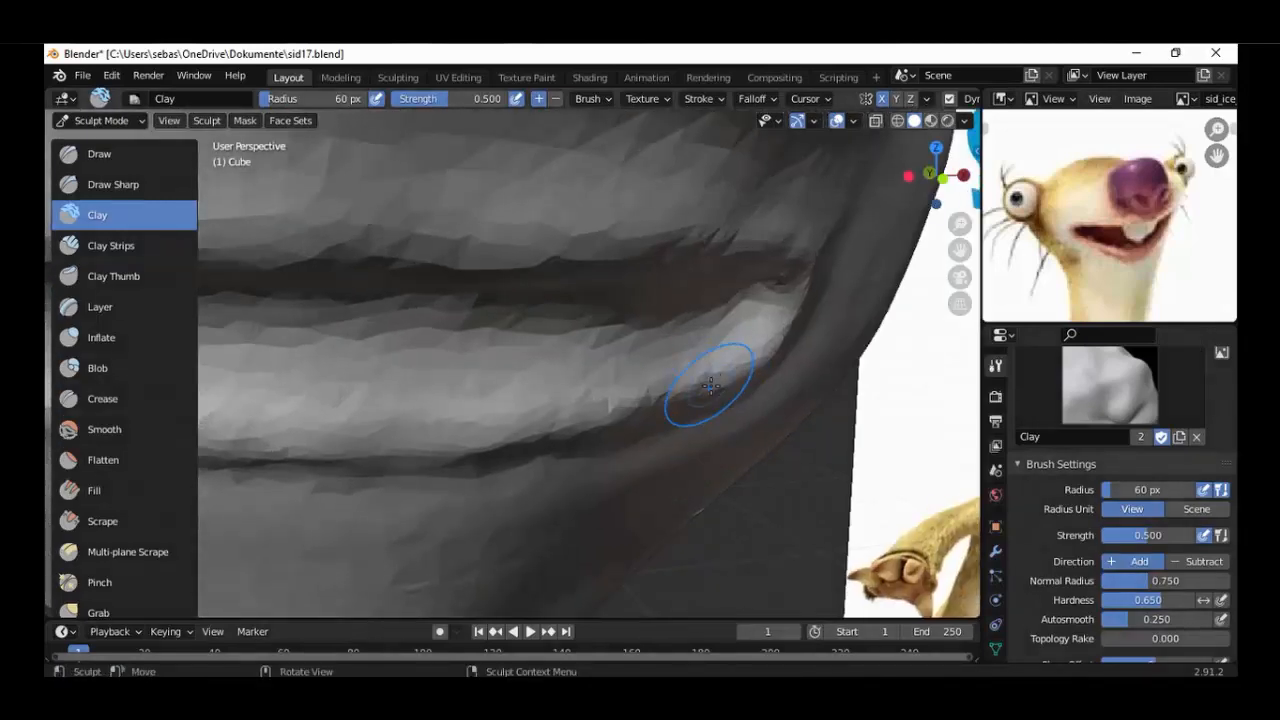
scroll(710, 386, "up", 1)
left_click_drag(743, 386, 640, 423)
scroll(640, 423, "down", 5)
mouse_move(630, 423)
middle_mouse_down()
mouse_move(491, 423)
mouse_move(545, 420)
middle_mouse_up()
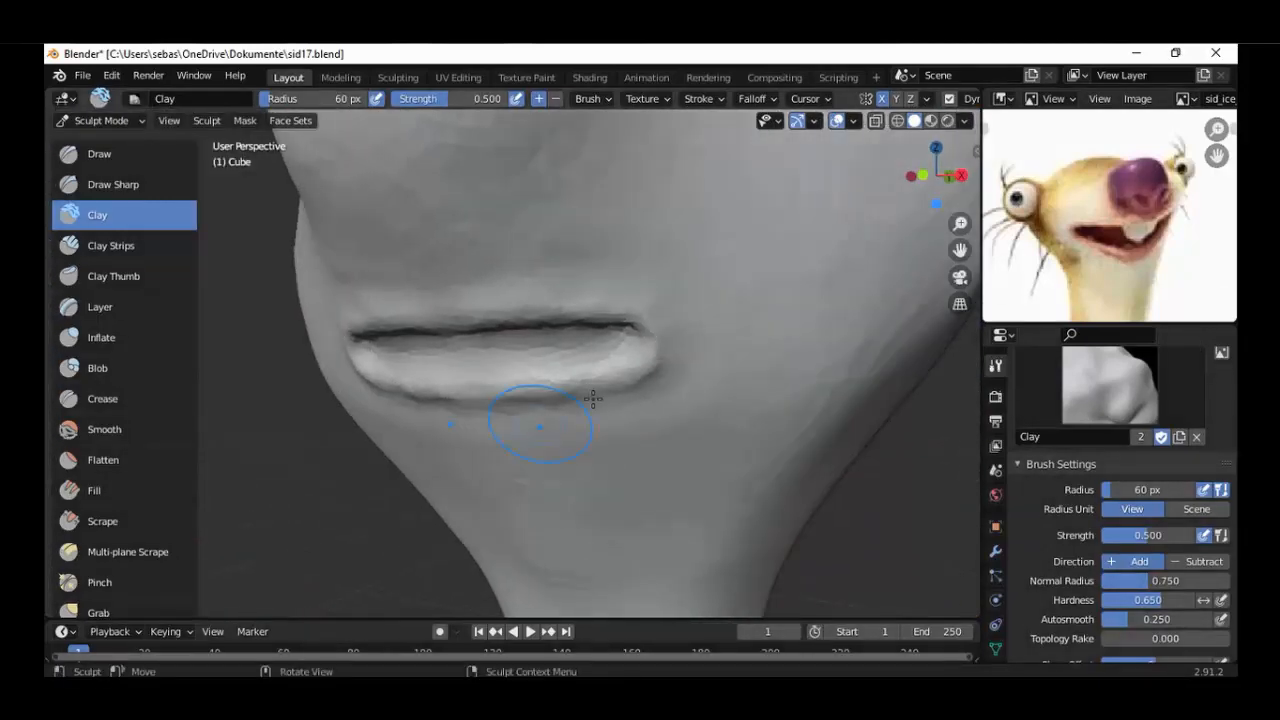
Carve and even out the mouth's inner surface below the crease with the Clay brush set to Subtract.
key("KP_1")
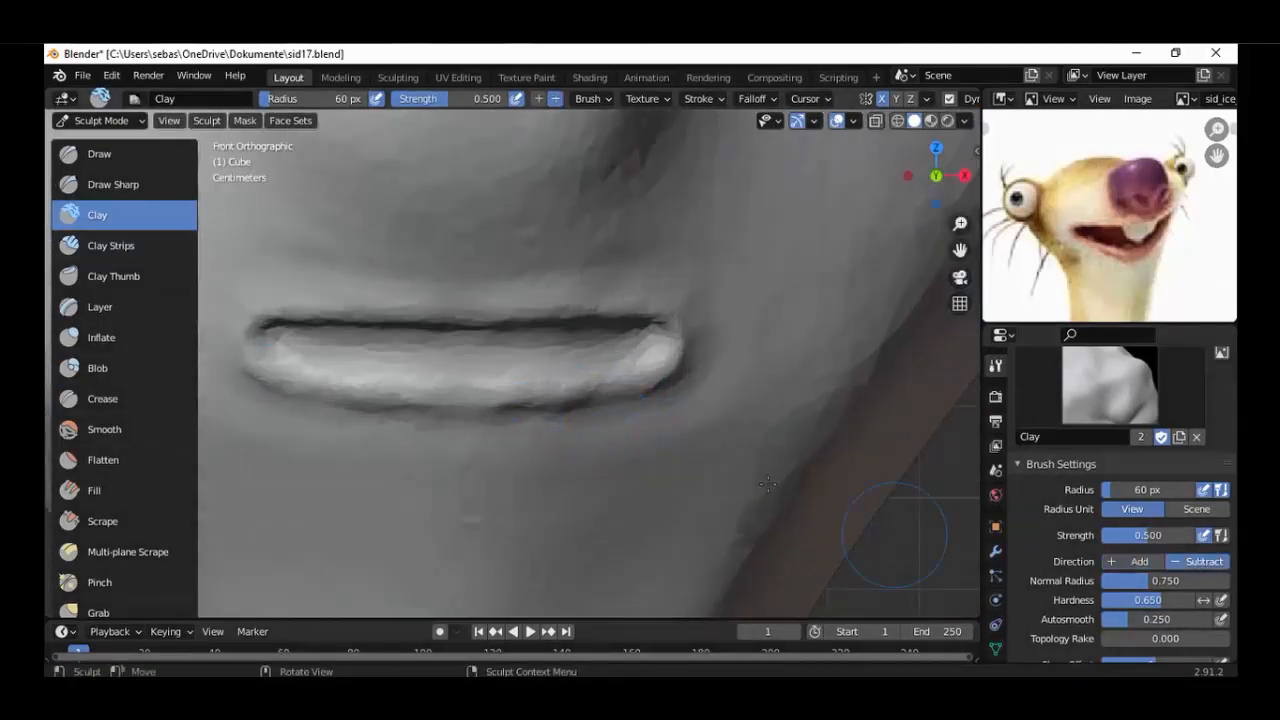
middle_click_drag(768, 484, 680, 420)
key("KP_1")
scroll(670, 400, "up", 2)
left_click_drag(657, 374, 643, 349)
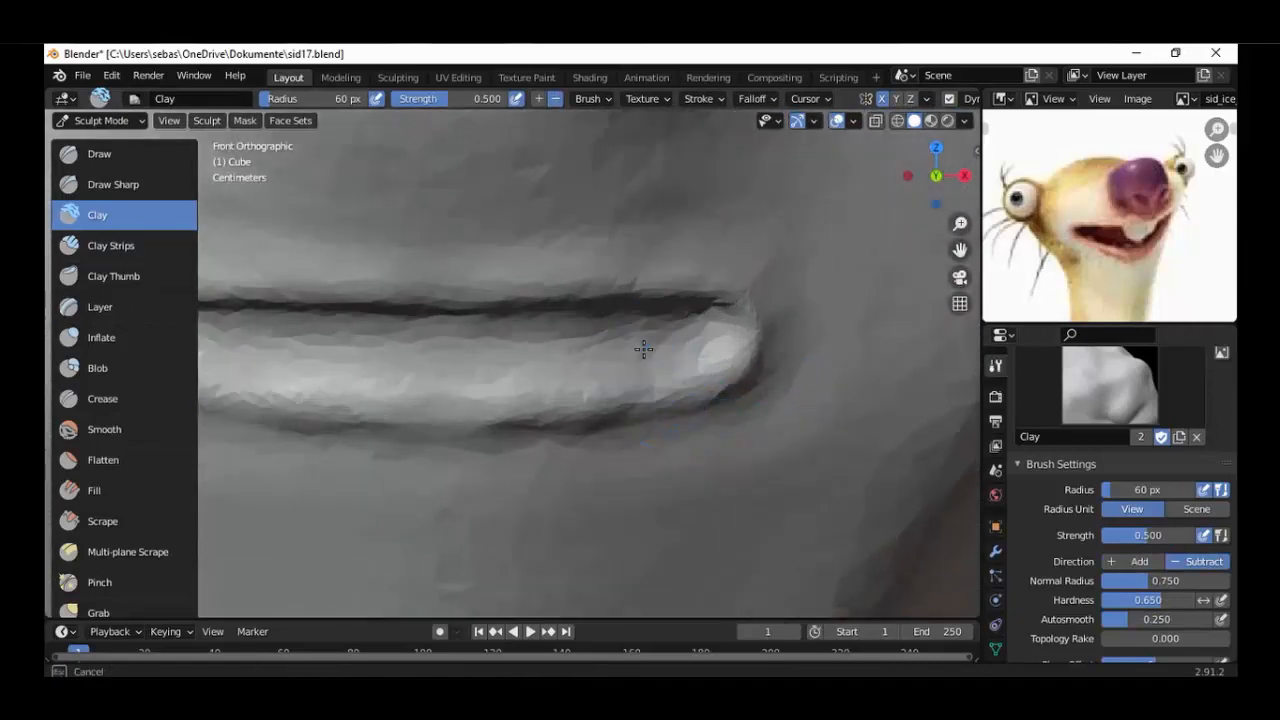
scroll(651, 366, "up", 3)
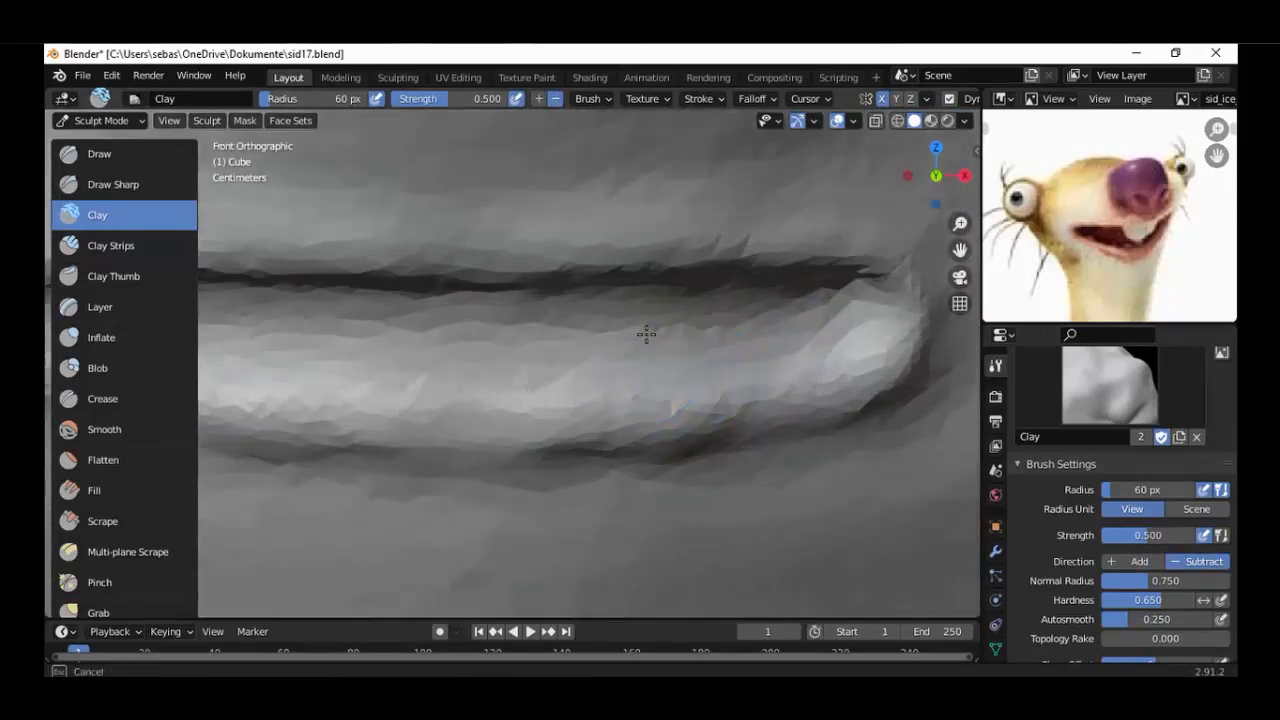
mouse_move(562, 329)
left_mouse_down()
mouse_move(826, 315)
mouse_move(665, 327)
left_mouse_up()
left_click_drag(511, 329, 533, 331)
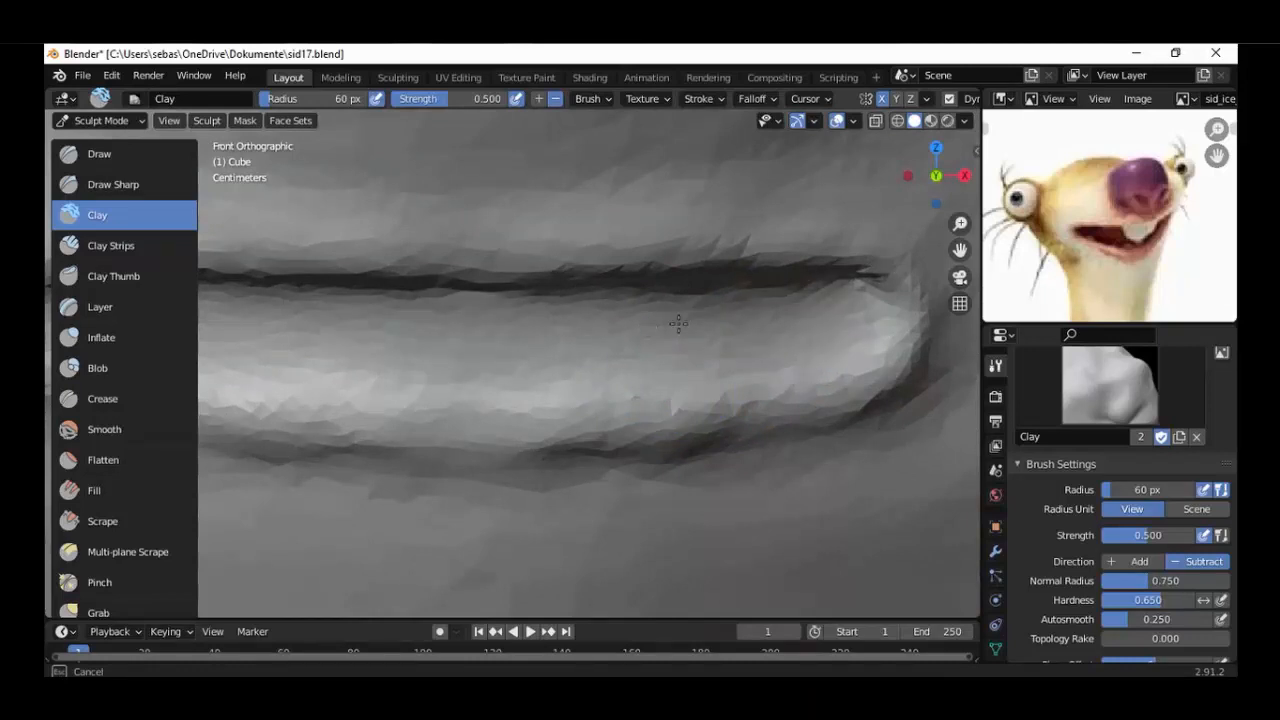
left_click_drag(788, 323, 838, 316)
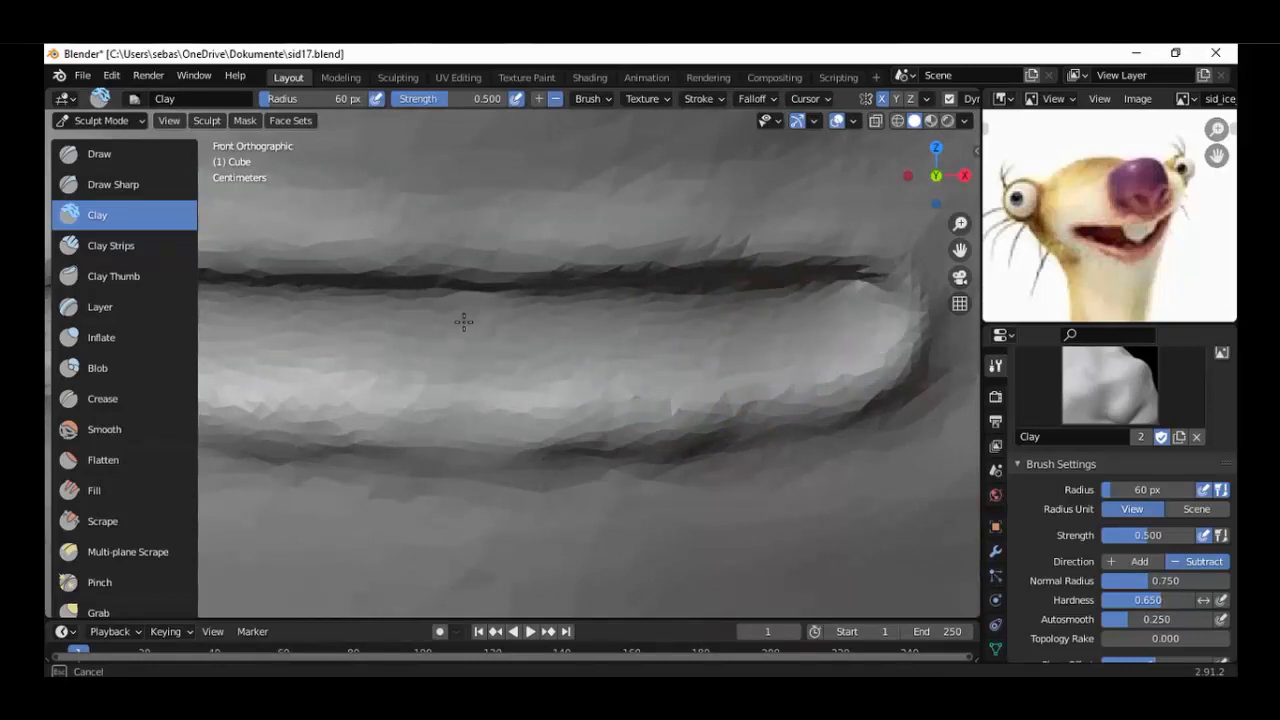
left_click_drag(463, 321, 624, 331)
left_click_drag(501, 312, 483, 340)
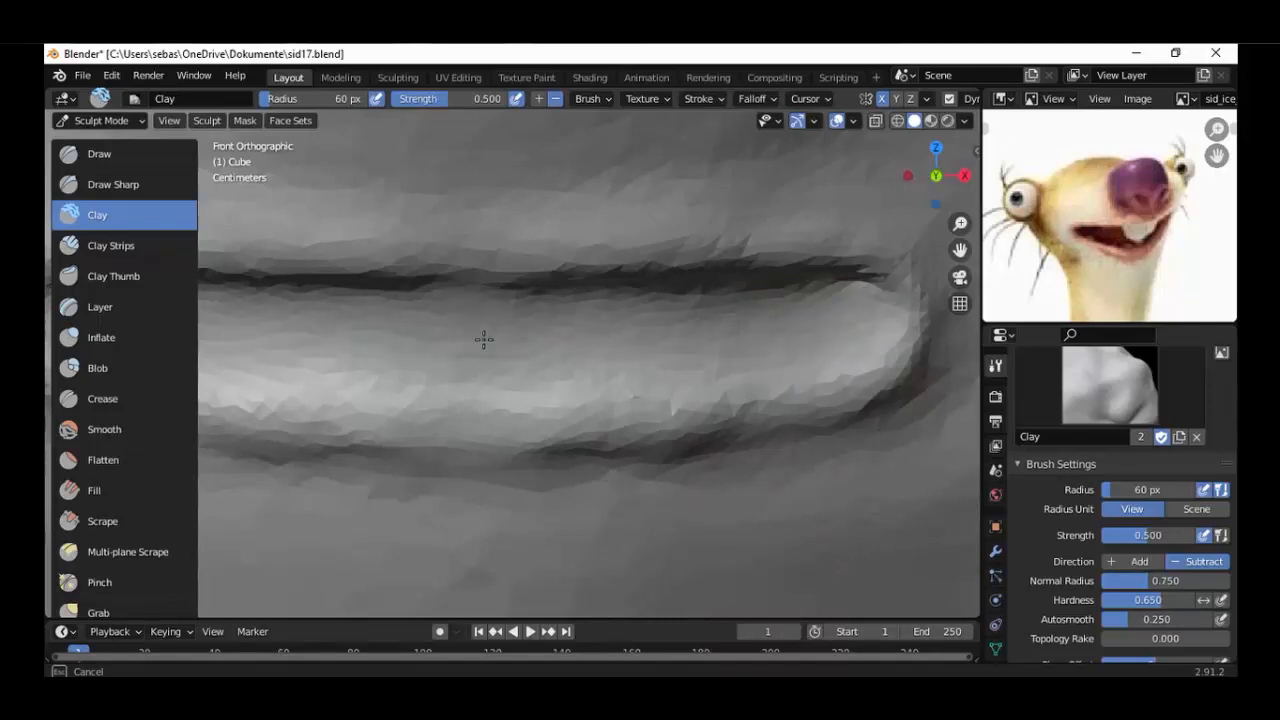
Deflate the area between the nose and the mouth with the Inflate brush at 60 px radius and 0.500 strength.
scroll(483, 340, "down", 5)
mouse_move(483, 340)
middle_mouse_down()
mouse_move(522, 404)
mouse_move(560, 395)
middle_mouse_up()
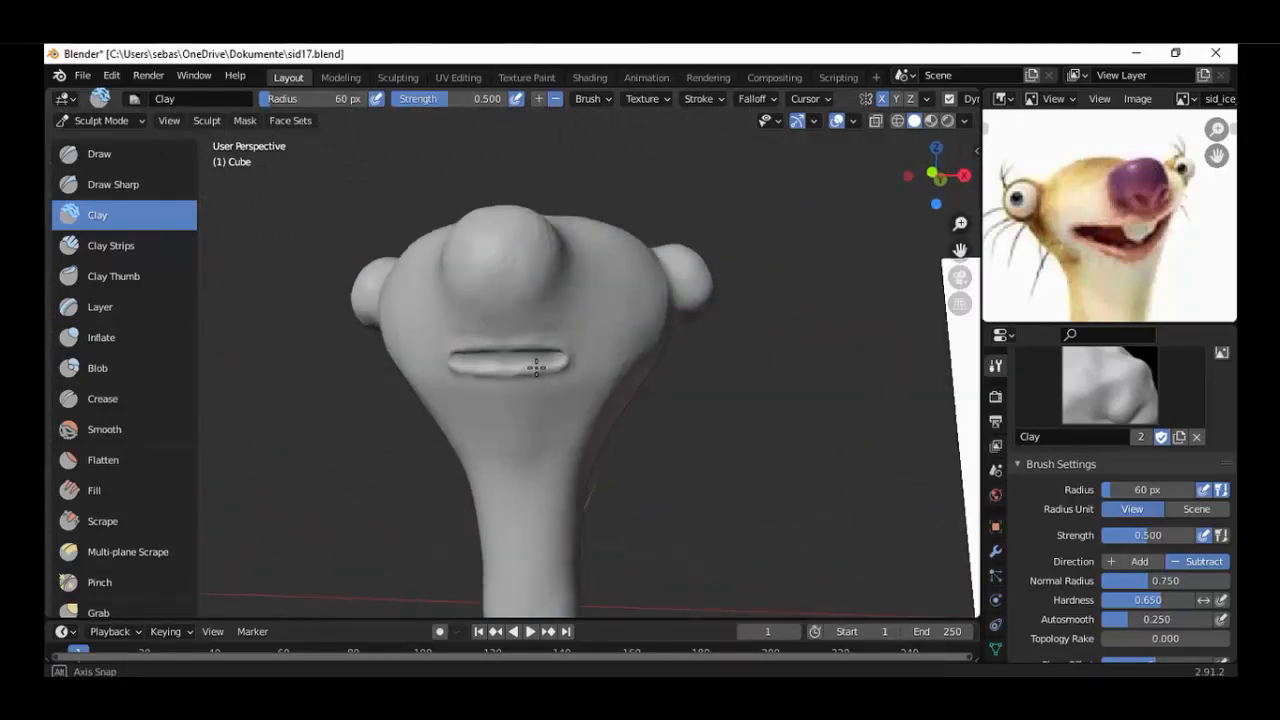
scroll(534, 366, "up", 3)
scroll(580, 400, "down", 2)
scroll(587, 368, "up", 3)
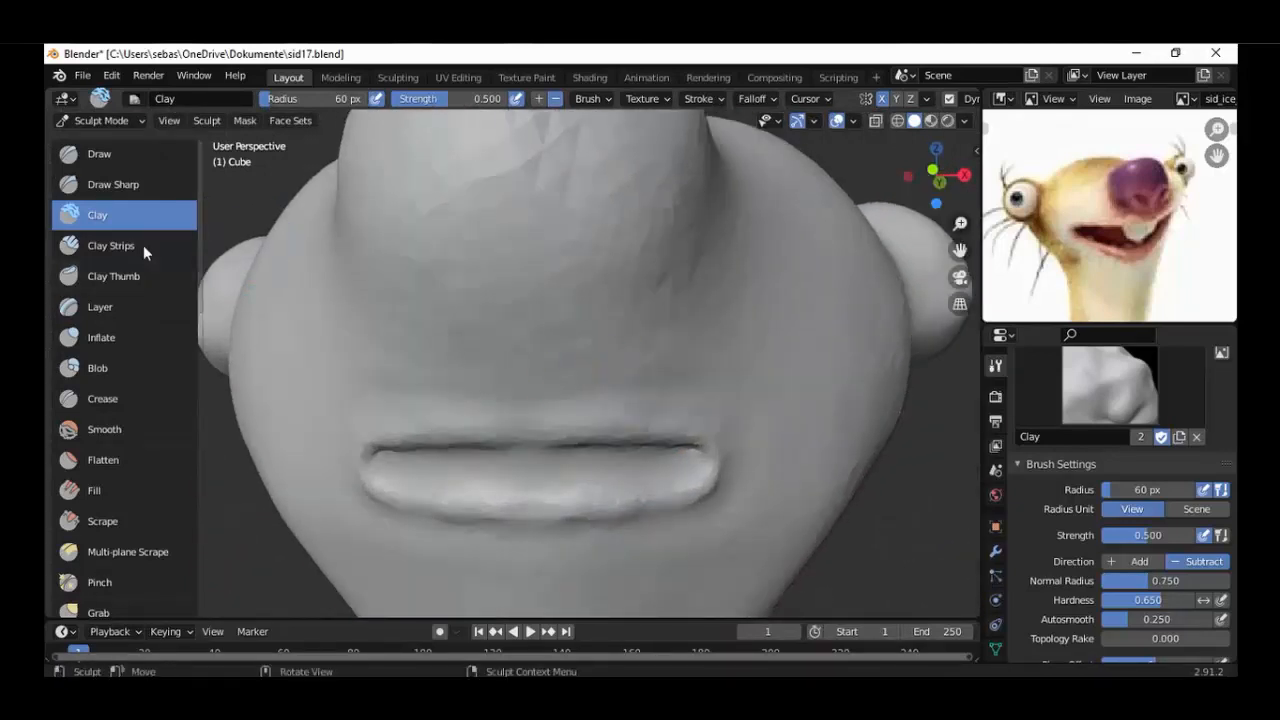
left_click(101, 337)
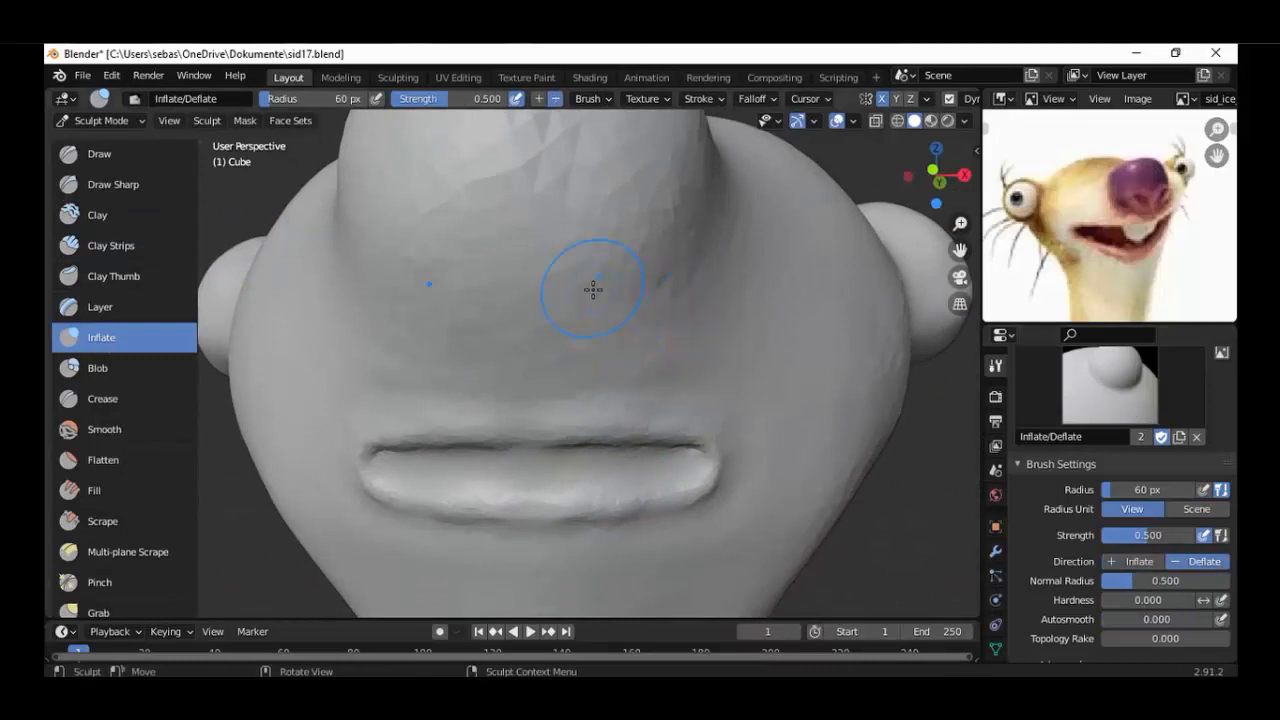
scroll(596, 280, "up", 1)
left_click_drag(598, 281, 597, 284)
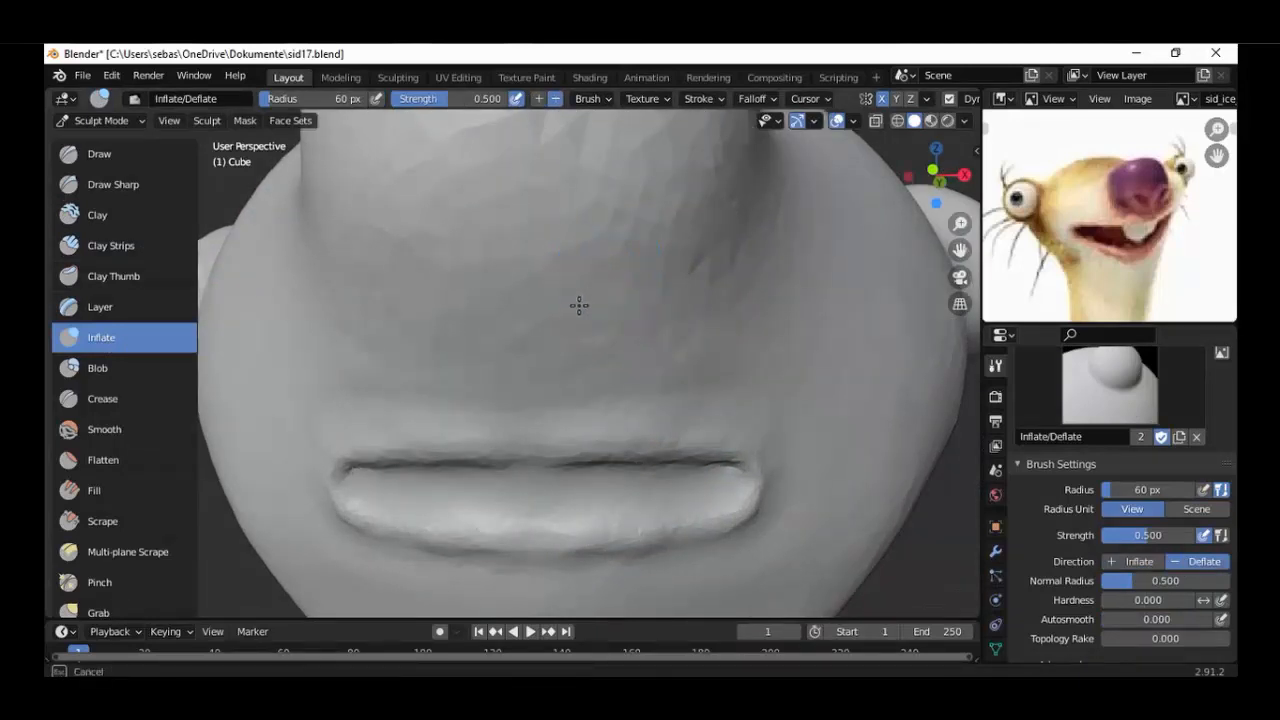
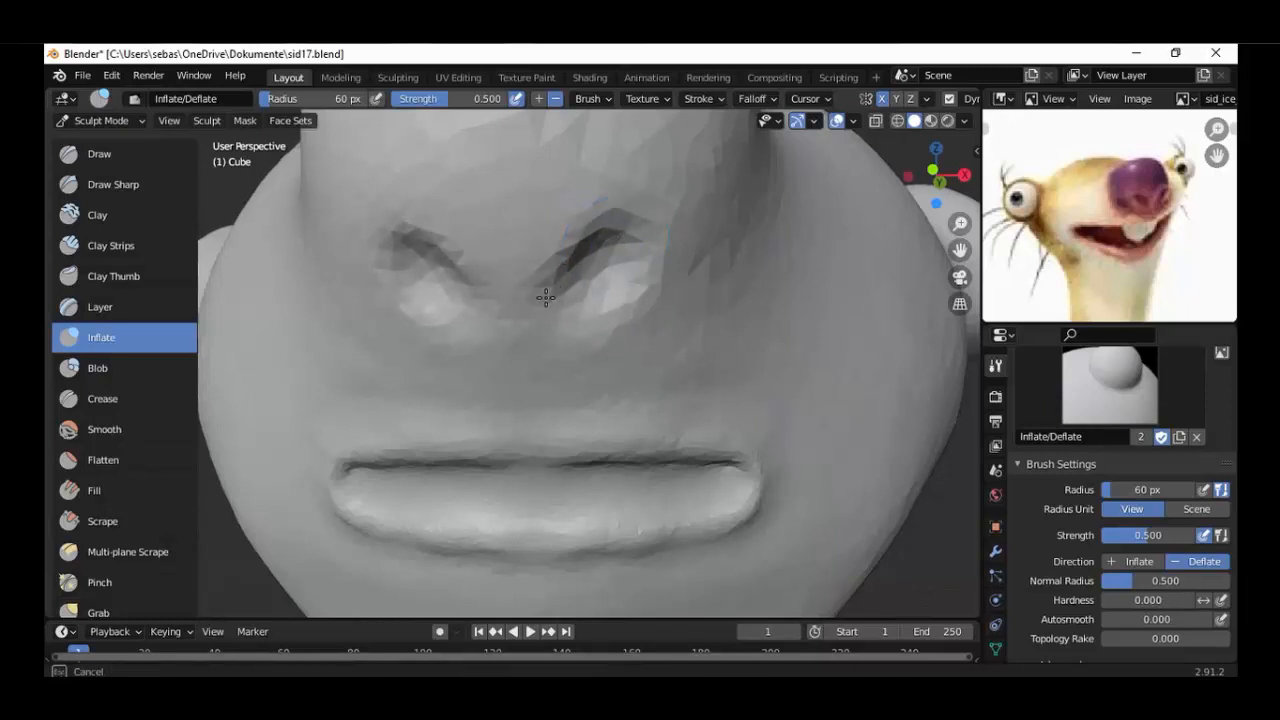
Carve a nostril pair into the underside of the nose with the Inflate brush set to Deflate at 60 px radius and 0.500 strength.
mouse_move(546, 297)
left_mouse_down()
mouse_move(608, 222)
mouse_move(622, 242)
left_mouse_up()
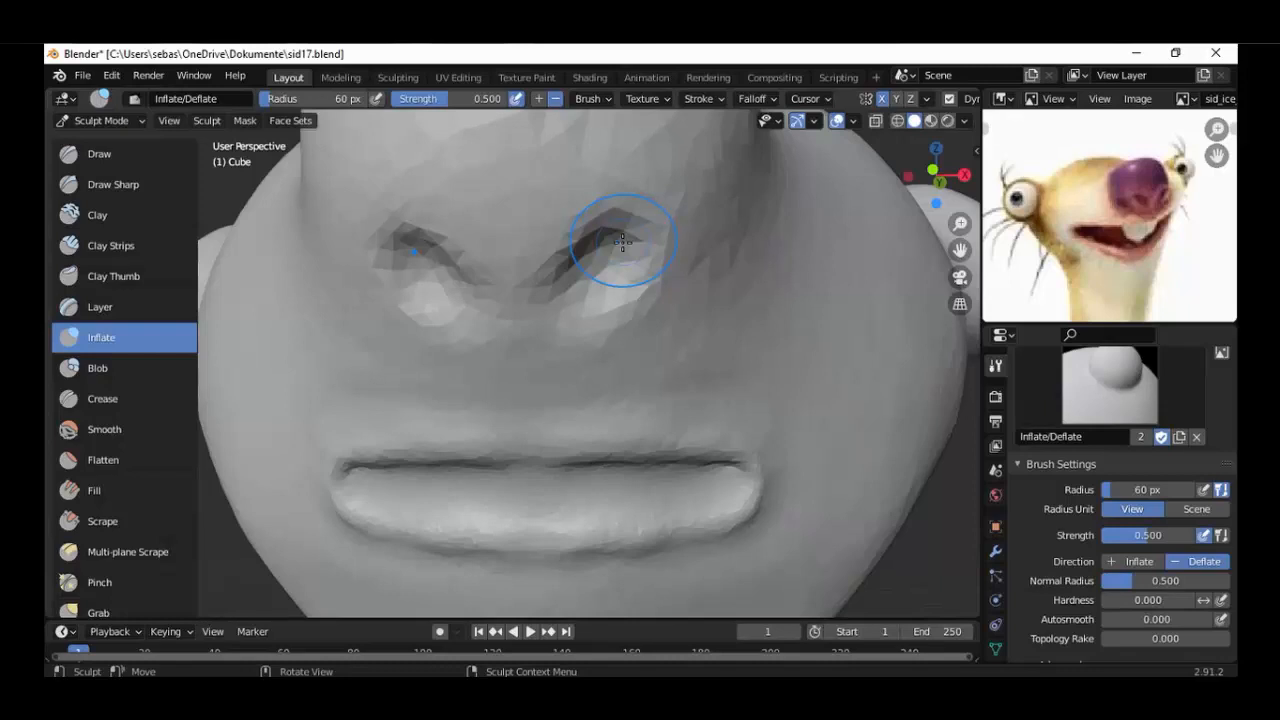
mouse_move(603, 272)
middle_mouse_down()
mouse_move(608, 262)
mouse_move(593, 261)
middle_mouse_up()
scroll(593, 261, "up", 1)
left_click_drag(604, 246, 617, 223)
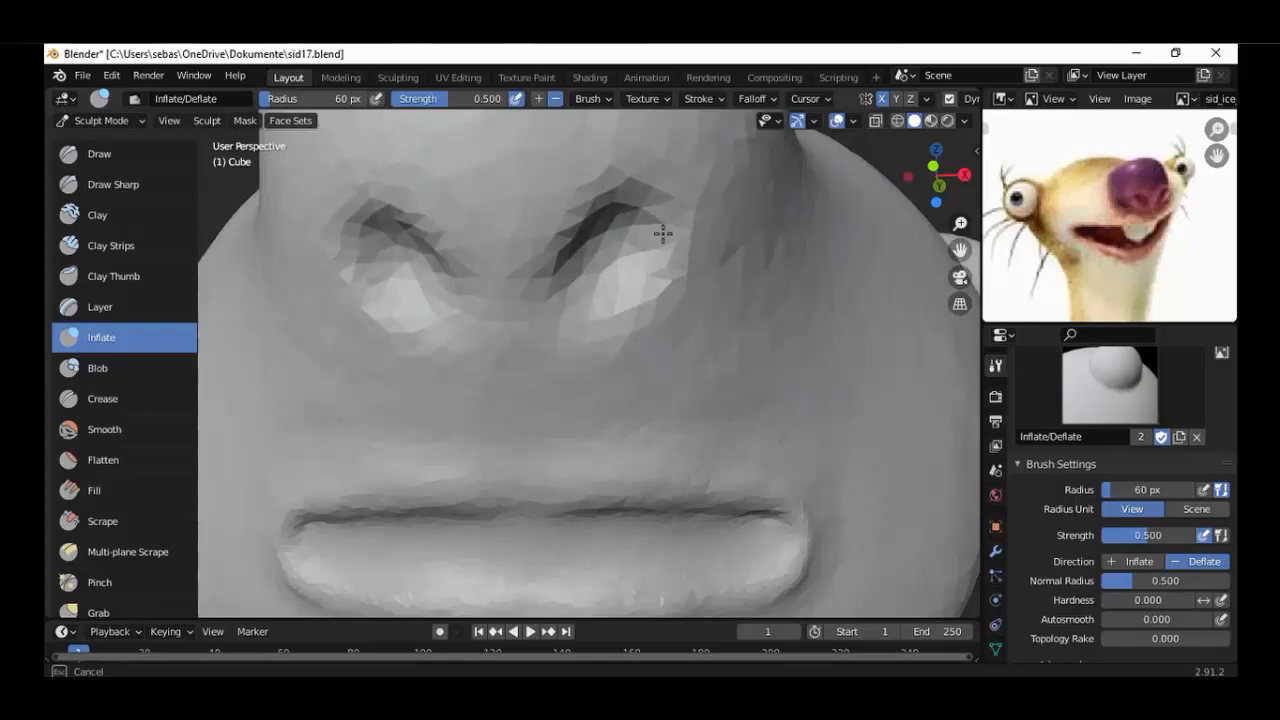
mouse_move(555, 280)
left_mouse_down()
mouse_move(590, 218)
mouse_move(556, 262)
mouse_move(657, 227)
mouse_move(607, 289)
left_mouse_up()
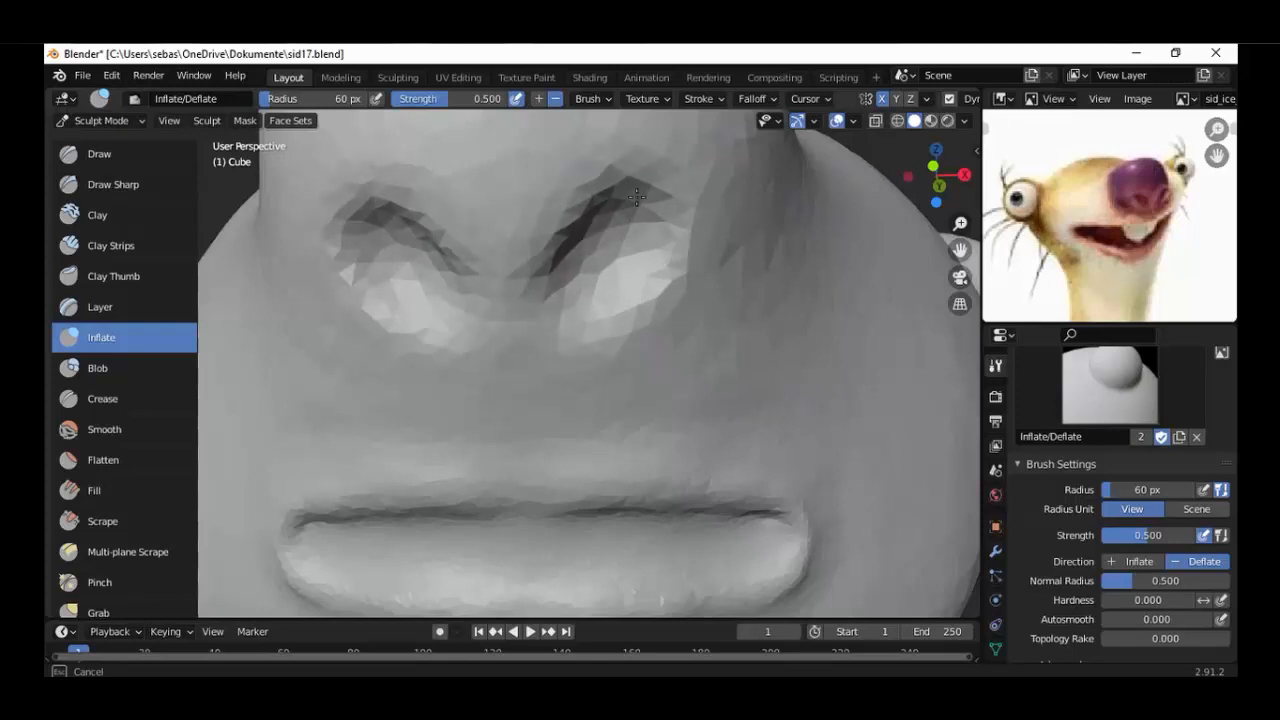
left_click_drag(633, 196, 668, 207)
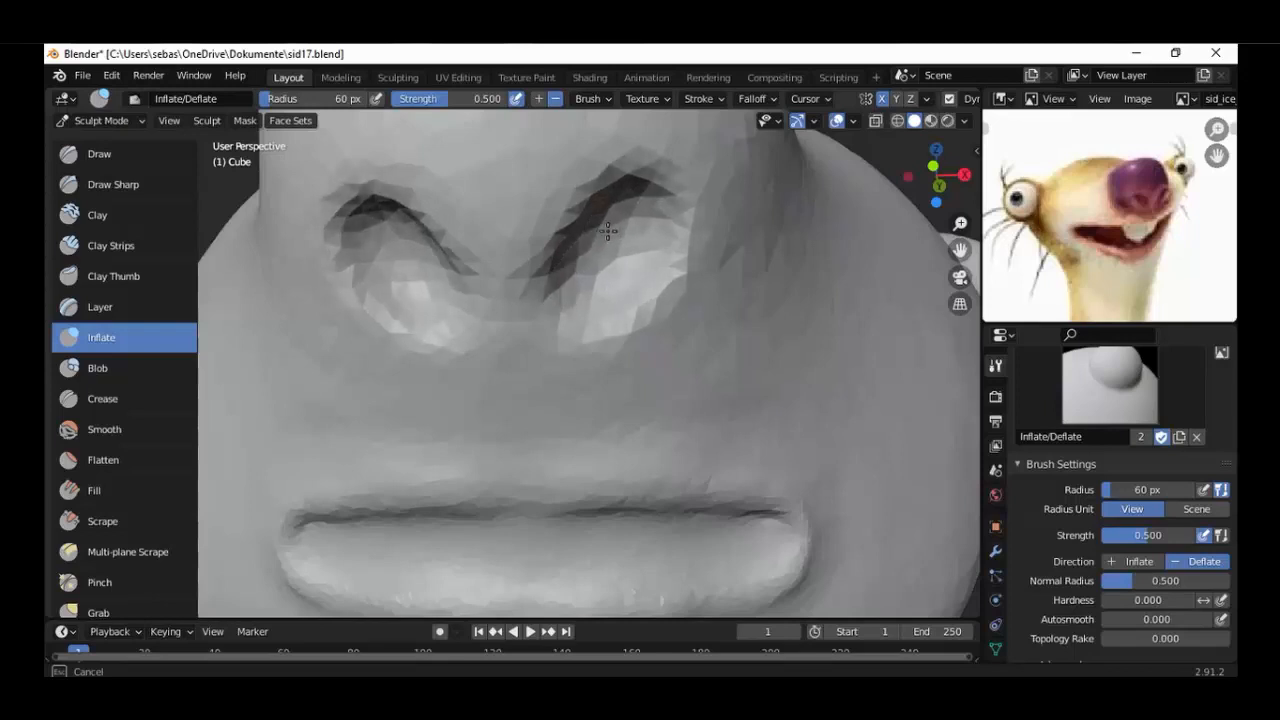
scroll(608, 235, "down", 6)
mouse_move(605, 280)
middle_mouse_down()
mouse_move(614, 342)
mouse_move(723, 329)
mouse_move(565, 322)
mouse_move(571, 300)
mouse_move(690, 310)
mouse_move(573, 330)
middle_mouse_up()
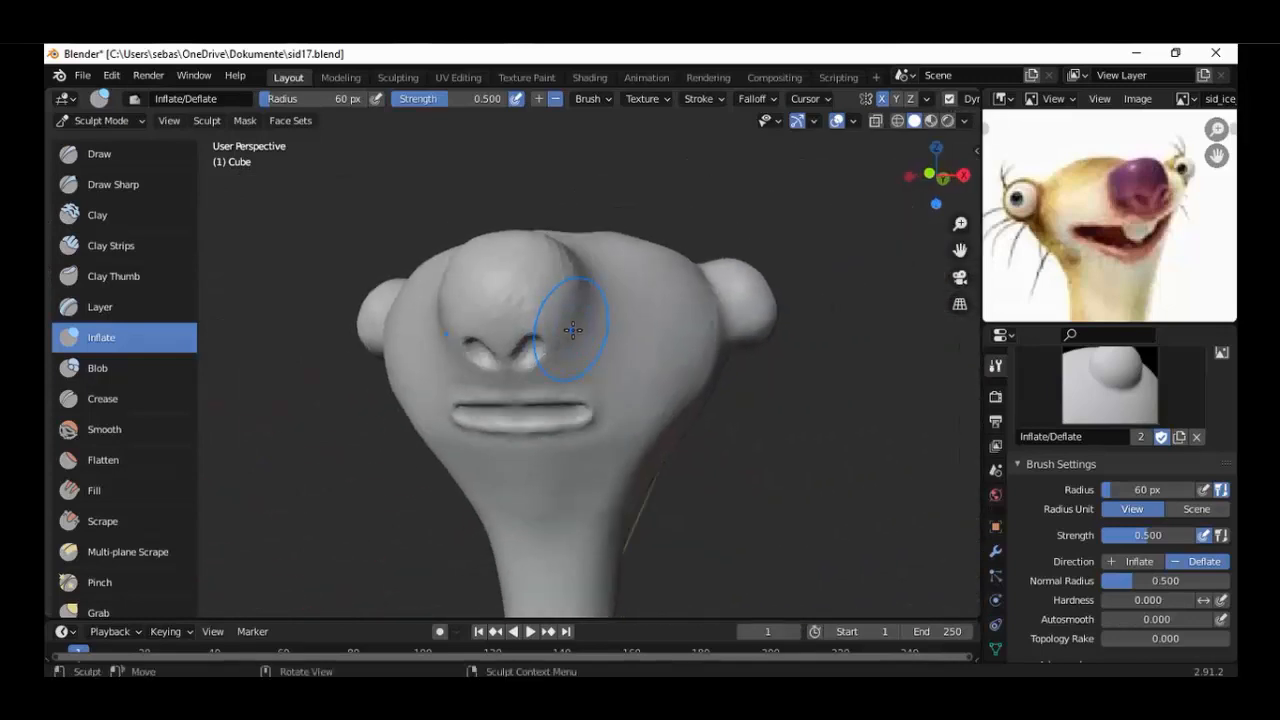
Deepen the nostrils along their upper arches and interiors with the Inflate brush in Deflate direction.
scroll(573, 330, "up", 2)
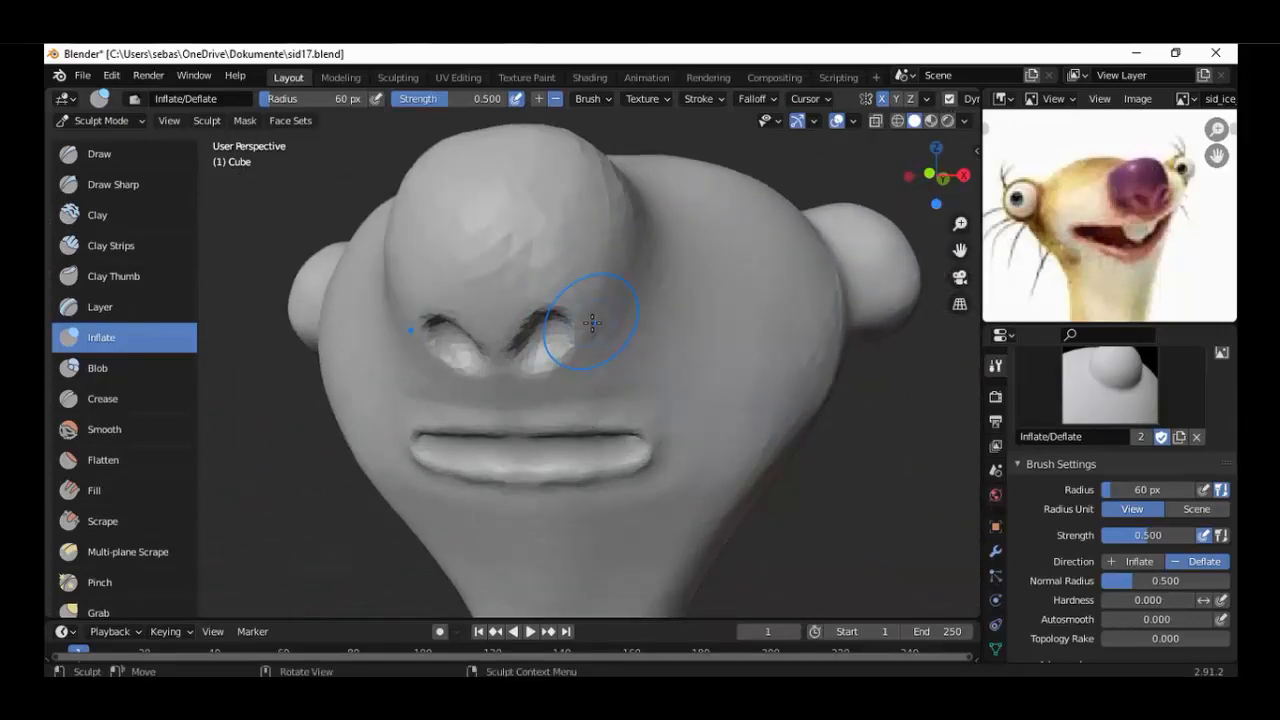
mouse_move(592, 325)
middle_mouse_down()
mouse_move(583, 360)
mouse_move(594, 303)
mouse_move(577, 370)
mouse_move(611, 271)
mouse_move(573, 298)
middle_mouse_up()
scroll(594, 298, "up", 4)
scroll(583, 295, "up", 1)
left_click_drag(575, 300, 604, 205)
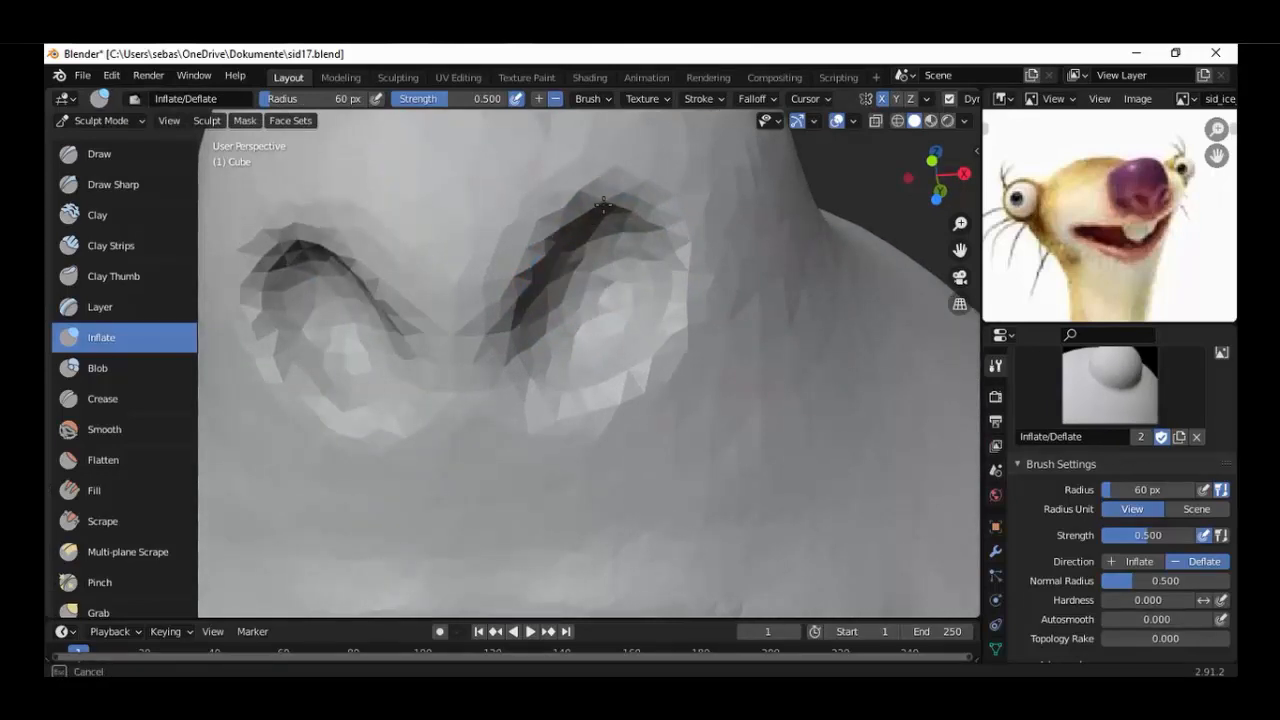
mouse_move(555, 318)
left_mouse_down()
mouse_move(653, 217)
mouse_move(565, 288)
mouse_move(622, 322)
left_mouse_up()
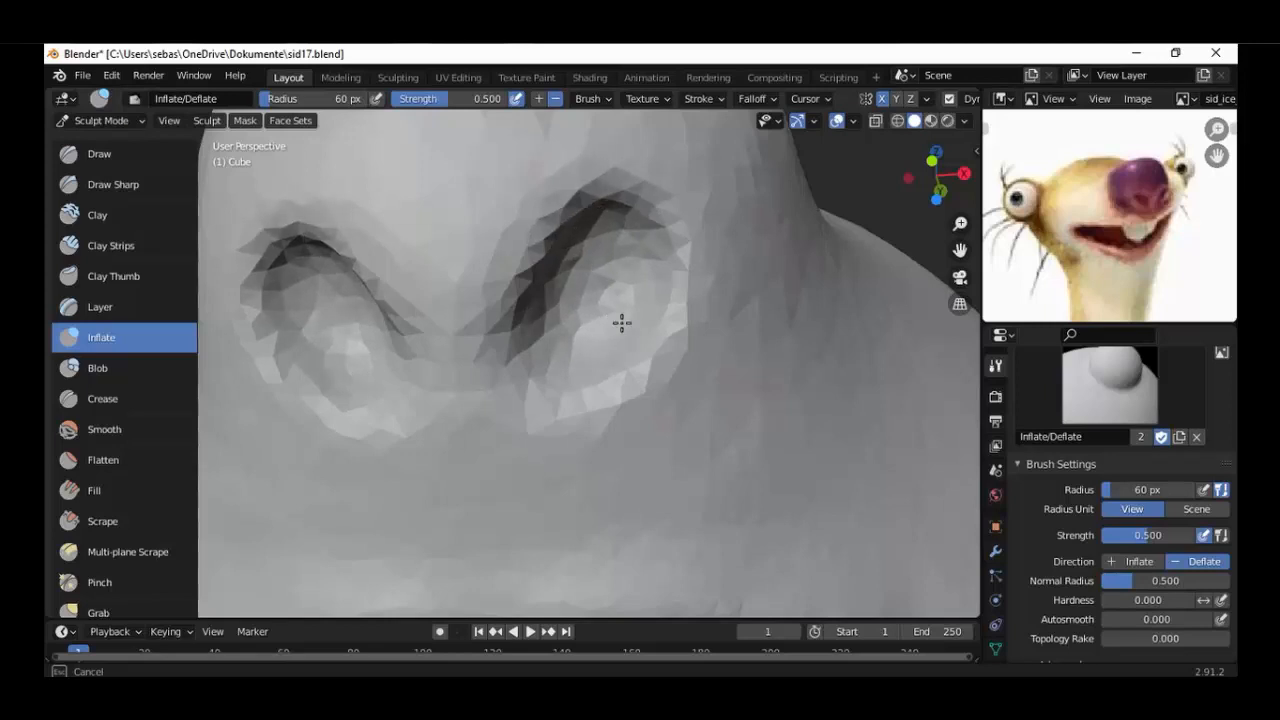
mouse_move(630, 222)
left_mouse_down()
mouse_move(560, 222)
mouse_move(638, 284)
mouse_move(562, 288)
left_mouse_up()
scroll(557, 294, "down", 5)
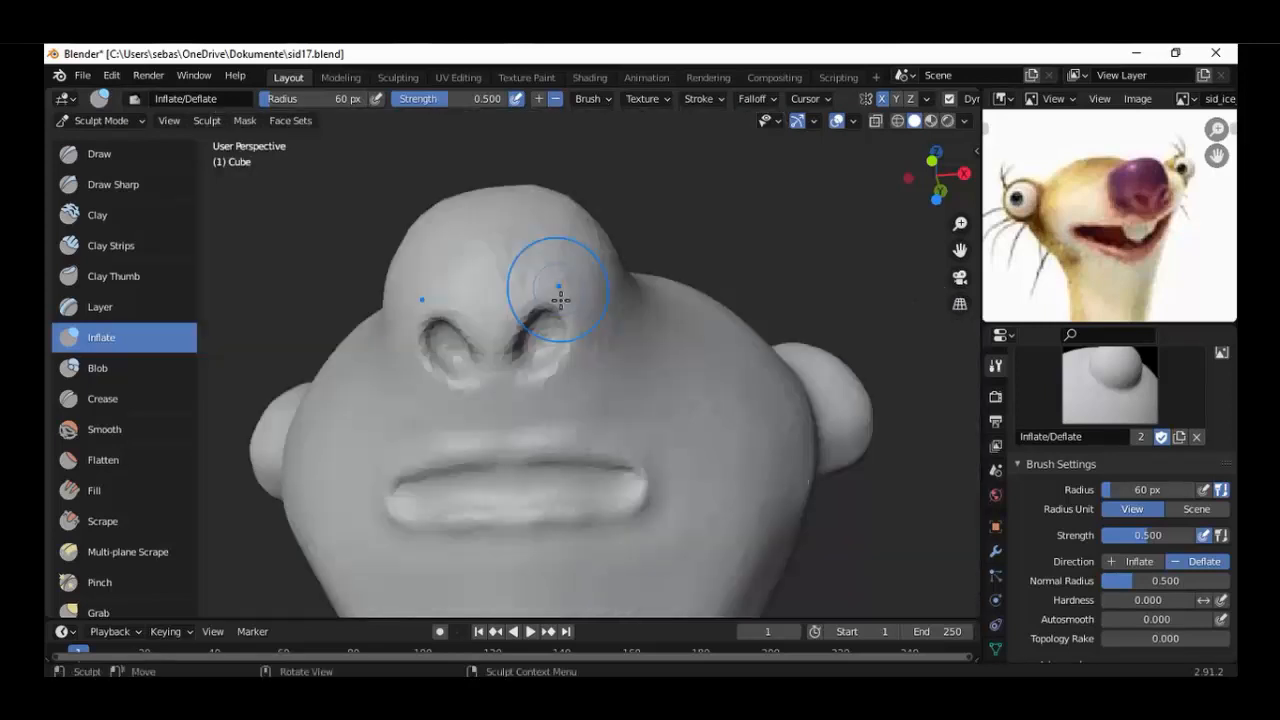
Even out the jagged outer rim around the nostrils with the Flatten brush at 60 px radius and 0.500 strength.
scroll(564, 314, "up", 4)
scroll(564, 314, "up", 4)
left_click(103, 460)
scroll(560, 260, "up", 4)
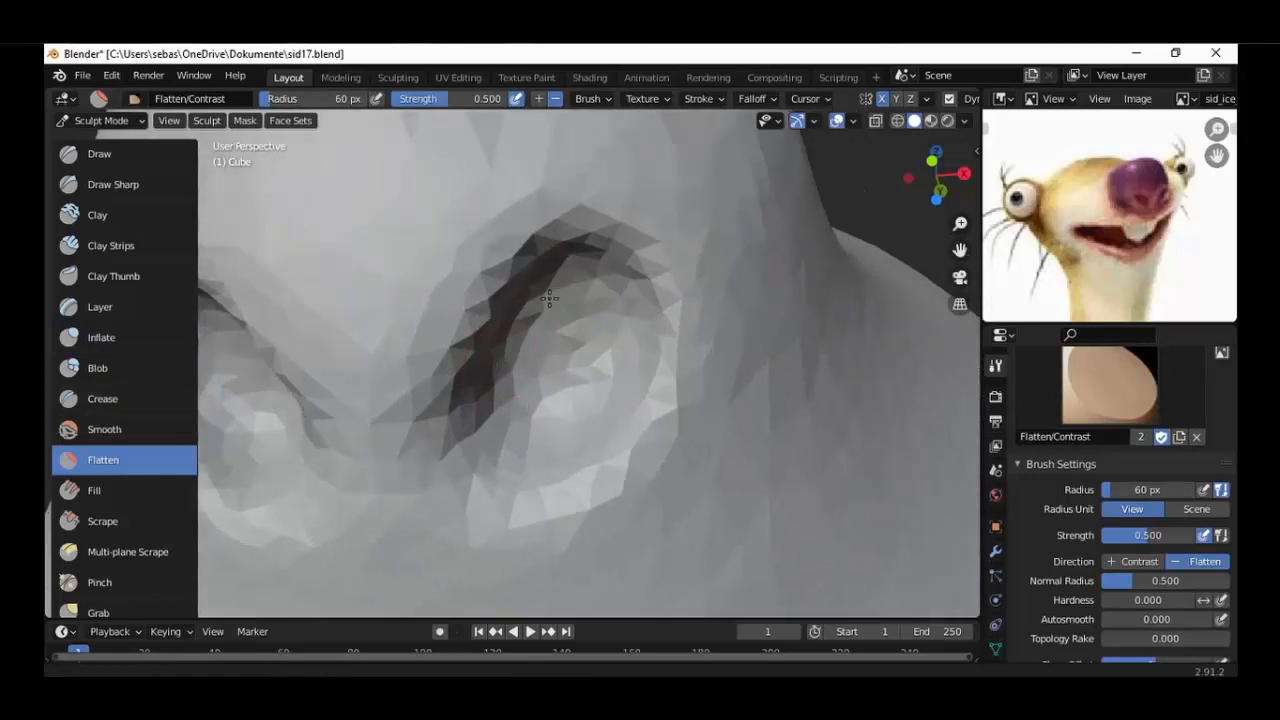
mouse_move(550, 194)
left_mouse_down()
mouse_move(429, 337)
mouse_move(511, 175)
left_mouse_up()
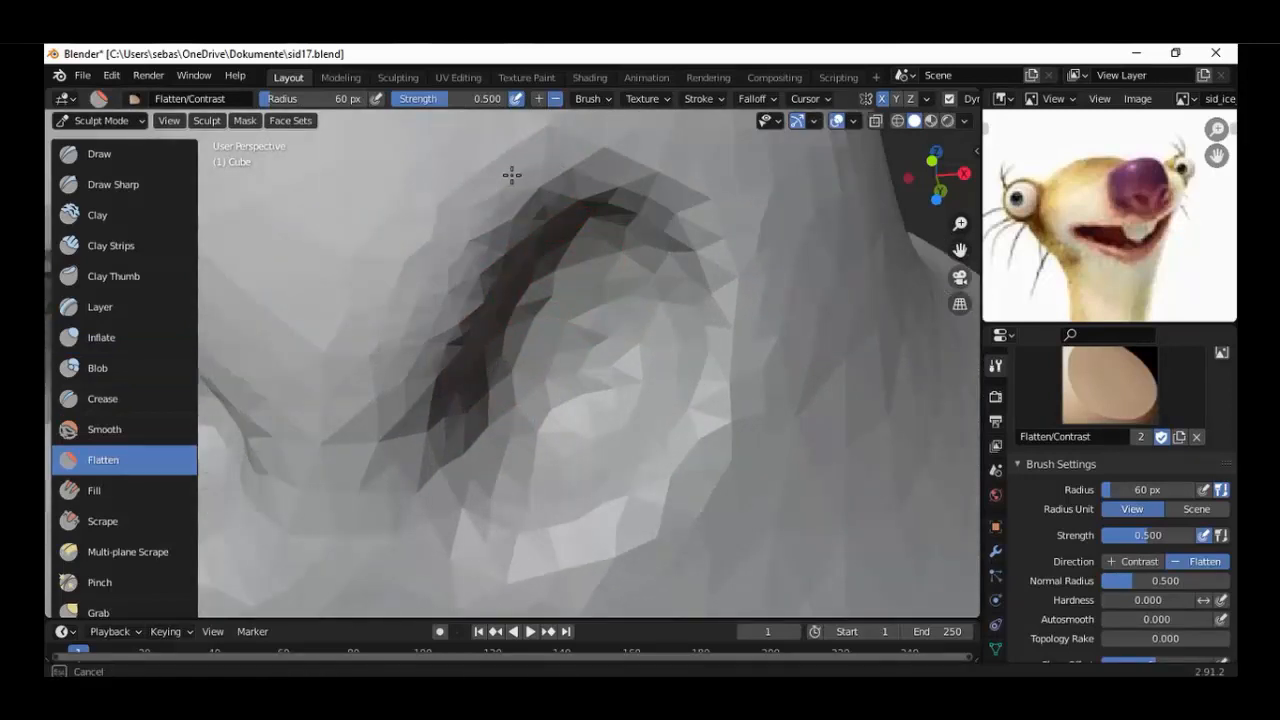
left_click_drag(729, 306, 709, 192)
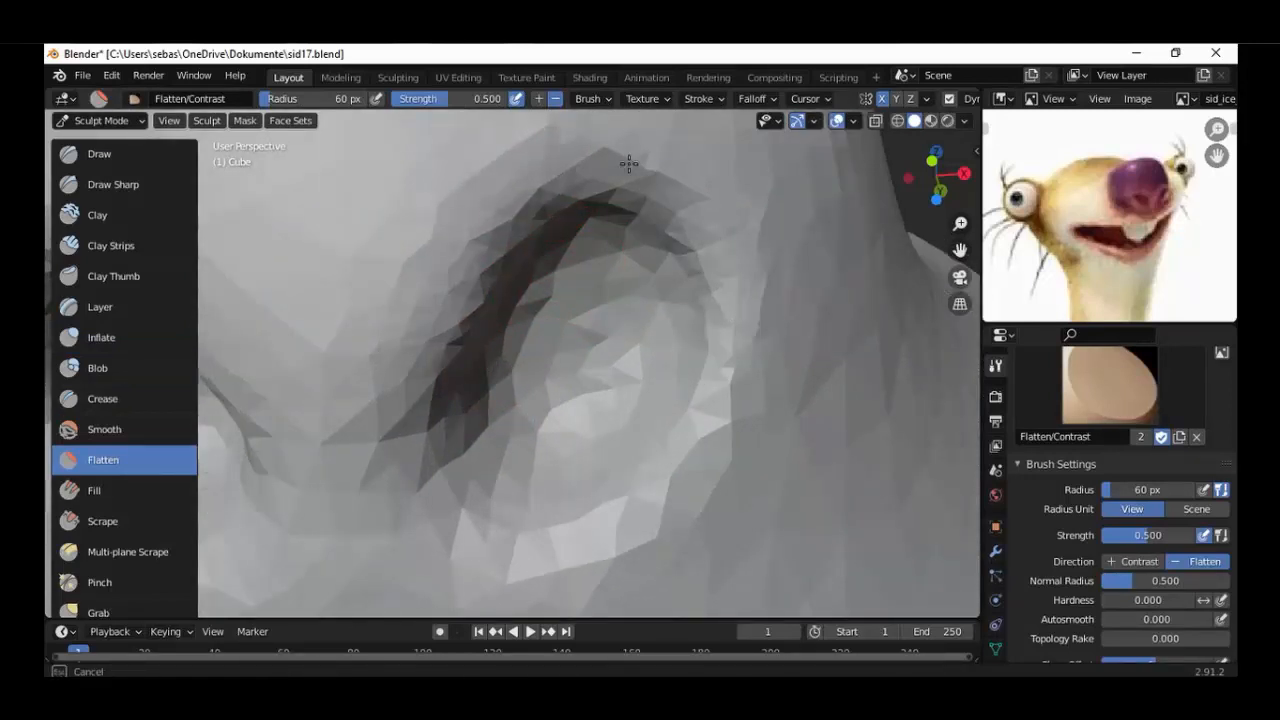
left_click_drag(629, 163, 657, 161)
left_click_drag(730, 376, 608, 538)
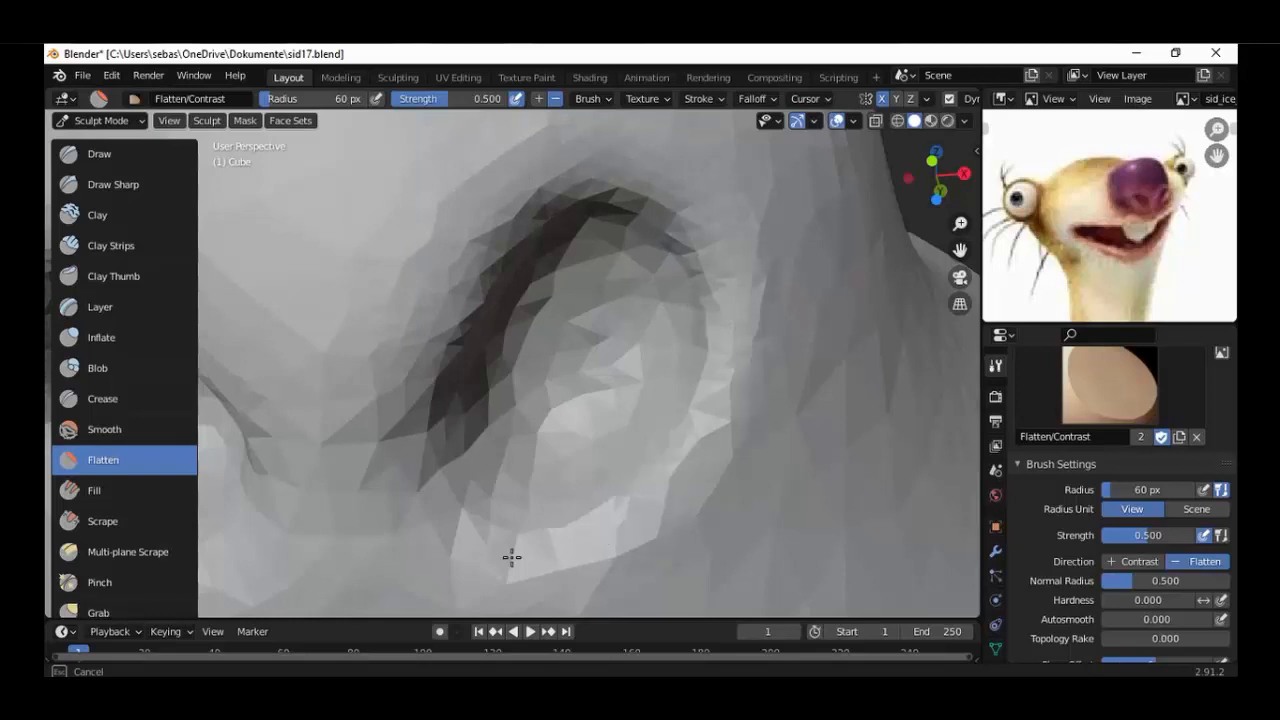
left_click_drag(511, 557, 456, 300)
mouse_move(662, 536)
left_mouse_down()
mouse_move(754, 286)
mouse_move(765, 180)
left_mouse_up()
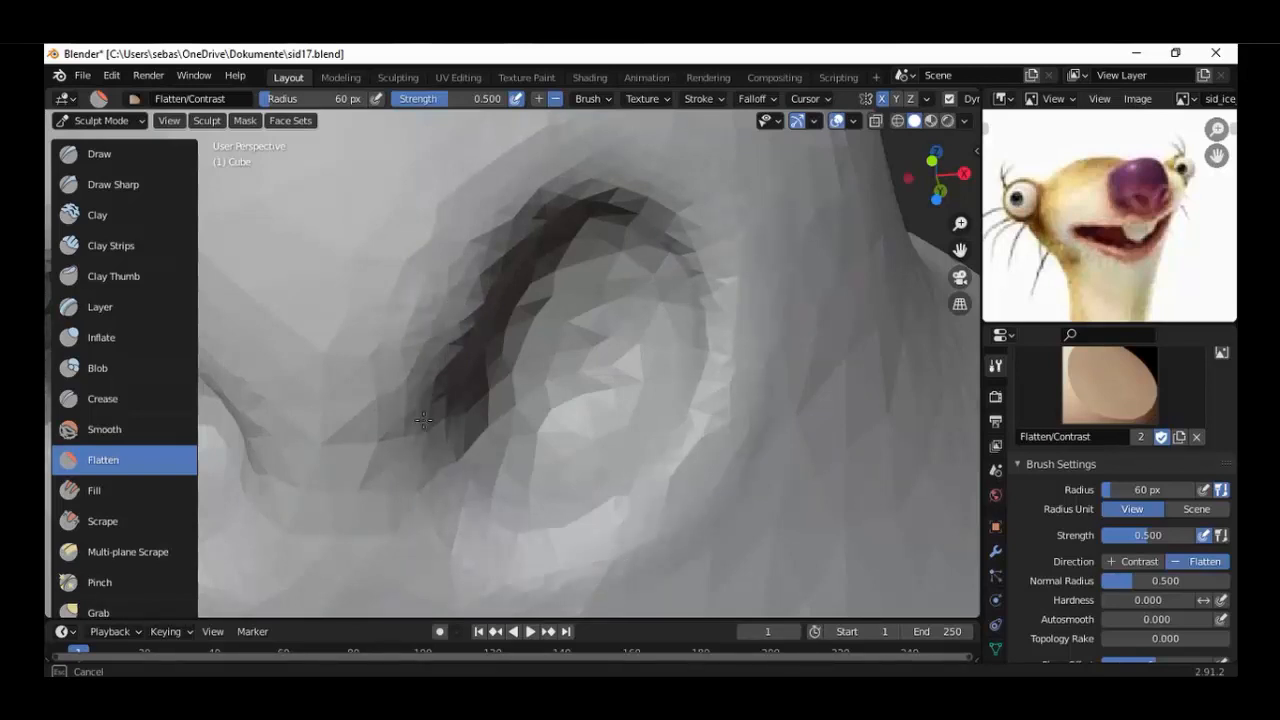
Flatten the faceted inner walls, floor and lower inner edge of the nostrils.
left_click_drag(507, 288, 530, 223)
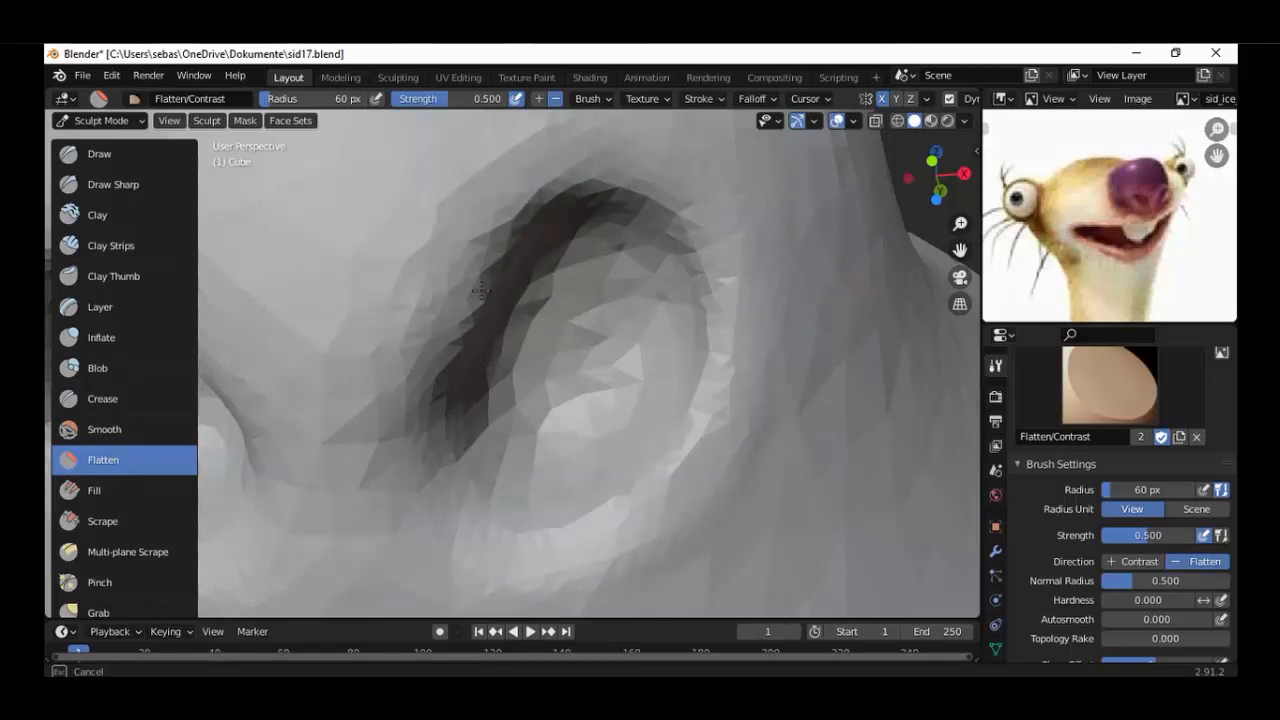
mouse_move(481, 290)
left_mouse_down()
mouse_move(552, 195)
mouse_move(689, 419)
mouse_move(733, 303)
mouse_move(495, 509)
left_mouse_up()
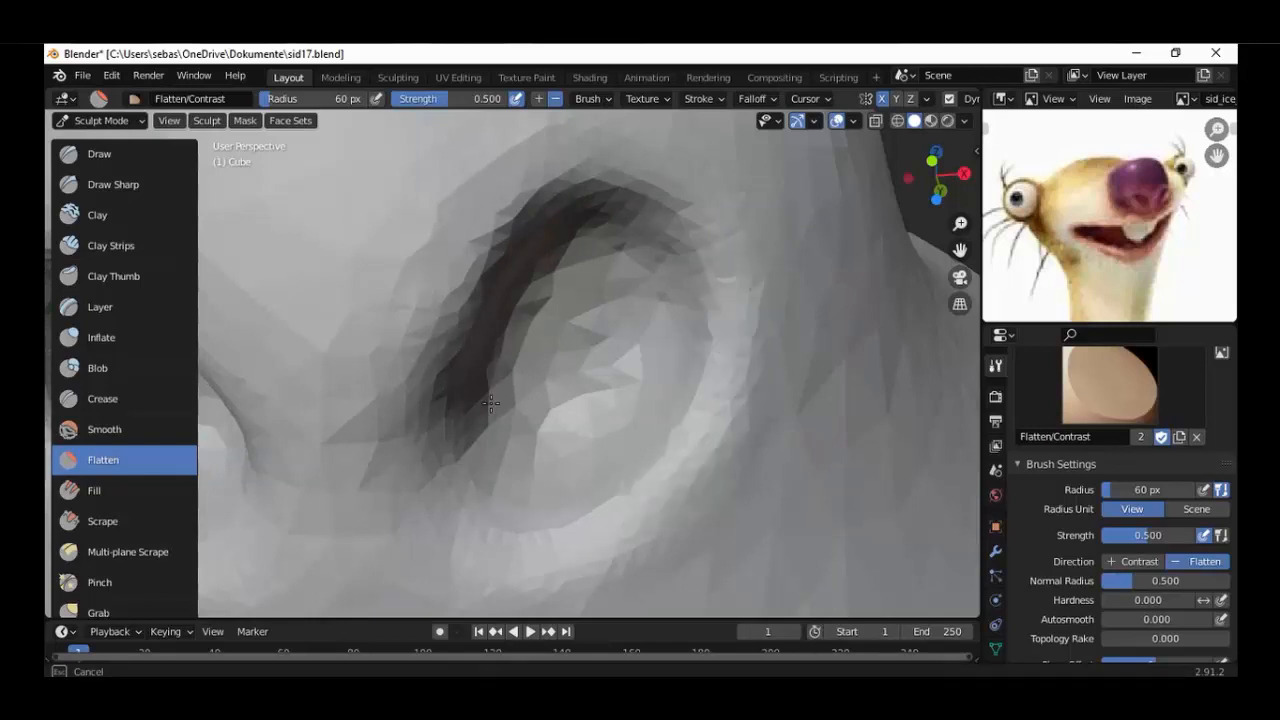
left_click_drag(491, 403, 612, 312)
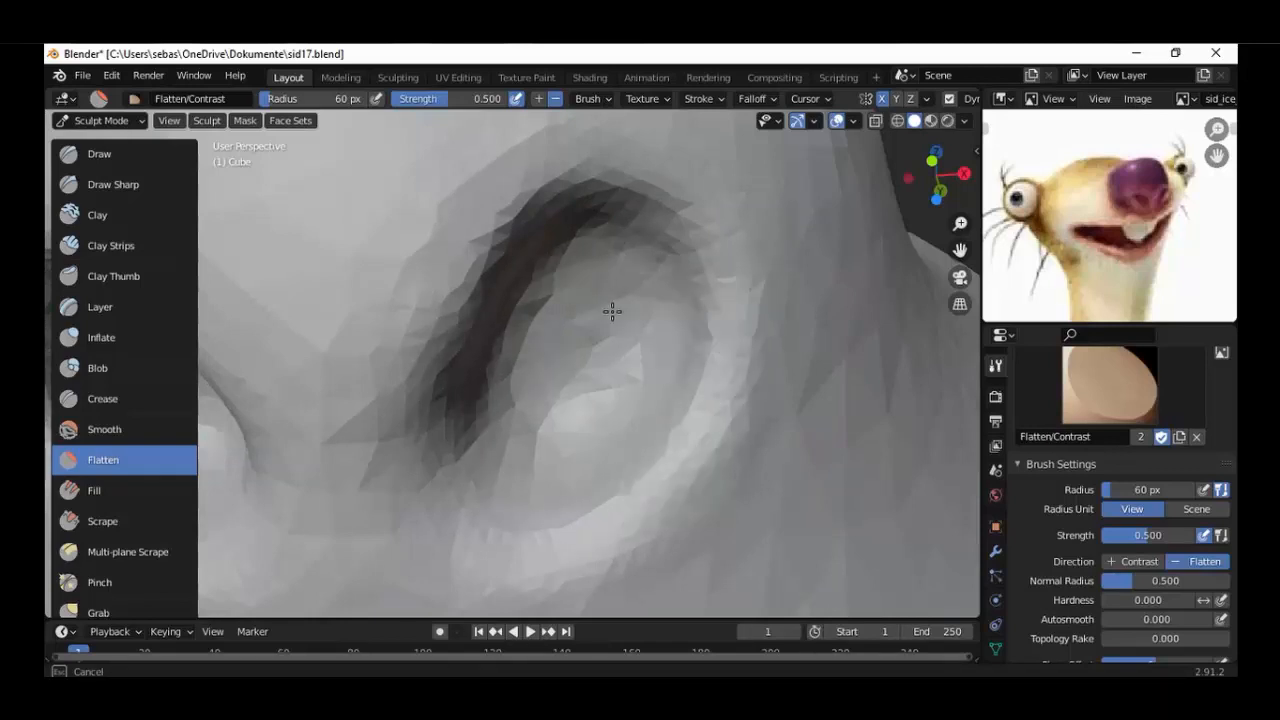
scroll(612, 312, "down", 10)
mouse_move(612, 312)
middle_mouse_down()
mouse_move(426, 426)
mouse_move(563, 417)
mouse_move(578, 496)
mouse_move(391, 471)
mouse_move(502, 462)
middle_mouse_up()
scroll(502, 462, "up", 5)
middle_click_drag(440, 430, 517, 357)
scroll(517, 357, "up", 6)
scroll(517, 357, "up", 2)
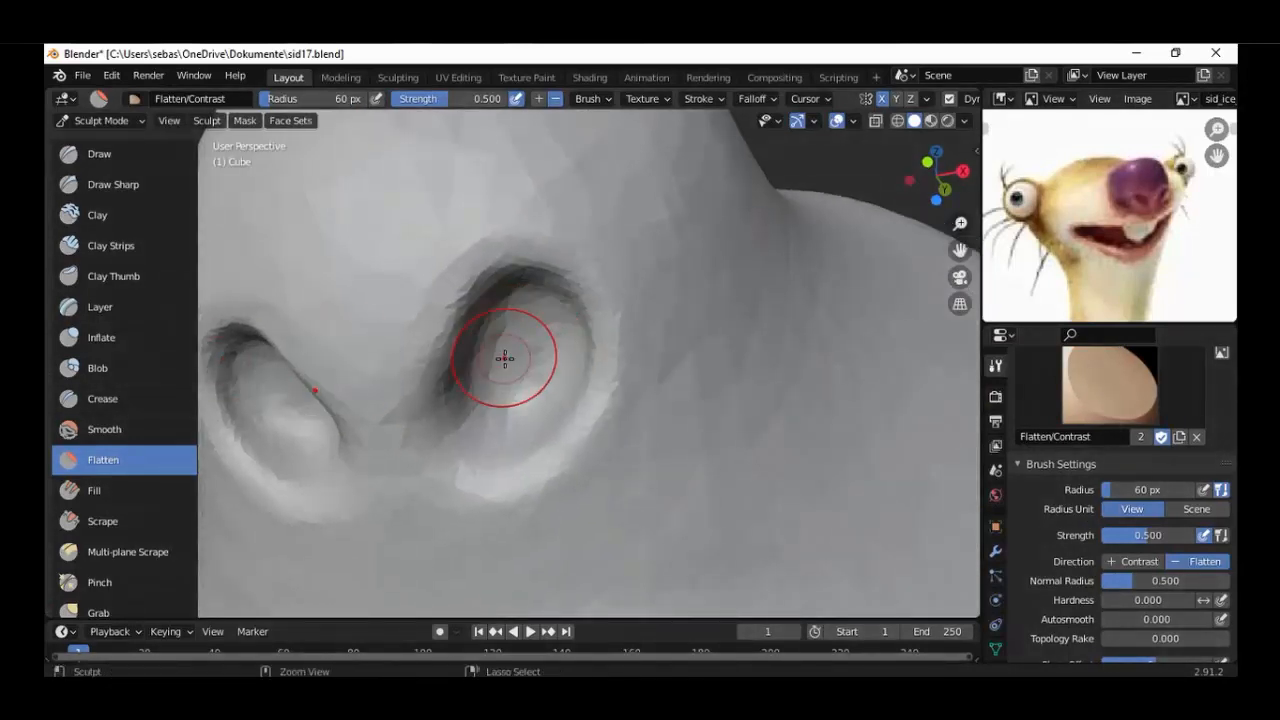
Smooth the nostrils and their surrounding rims with the Smooth brush at 60 px radius and 0.700 strength.
left_click(120, 428)
scroll(500, 373, "down", 3)
mouse_move(499, 373)
left_mouse_down()
mouse_move(520, 370)
mouse_move(491, 394)
mouse_move(437, 402)
mouse_move(463, 440)
left_mouse_up()
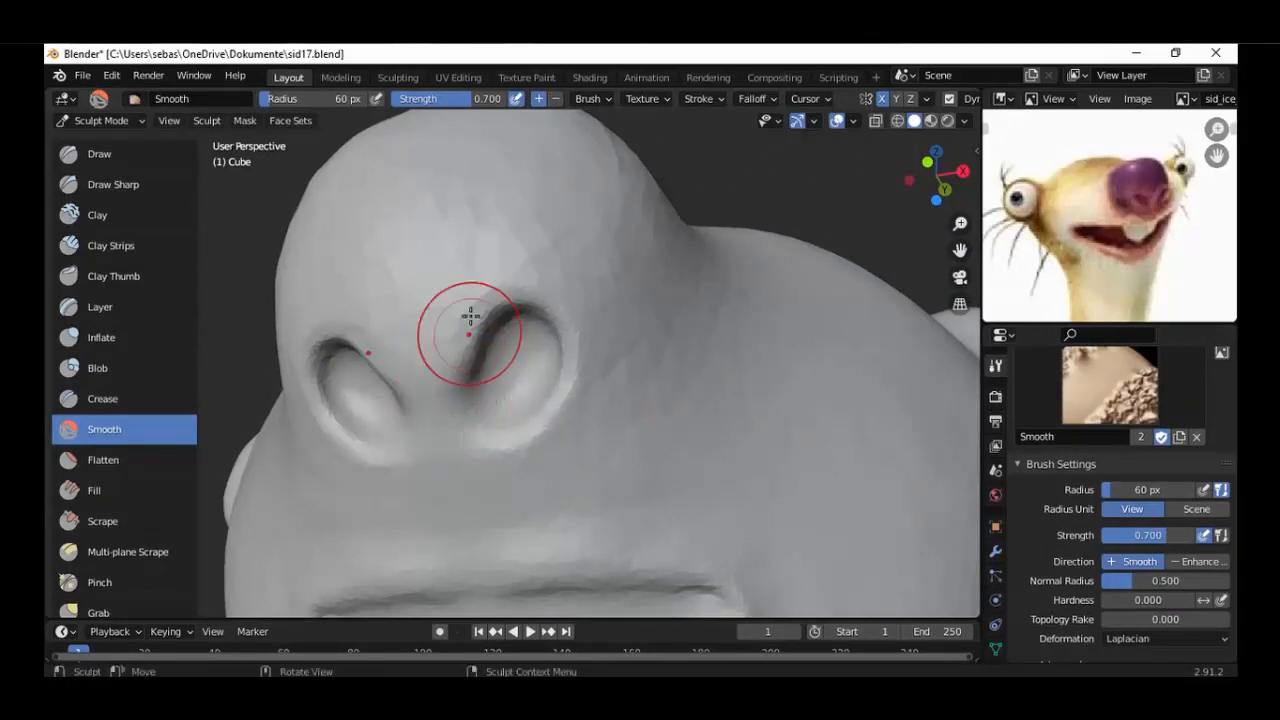
scroll(529, 283, "down", 3)
mouse_move(529, 283)
middle_mouse_down()
mouse_move(604, 293)
mouse_move(529, 343)
middle_mouse_up()
scroll(526, 345, "up", 6)
mouse_move(423, 403)
left_mouse_down()
mouse_move(431, 433)
mouse_move(443, 400)
left_mouse_up()
scroll(443, 400, "down", 3)
middle_click_drag(443, 400, 526, 411)
scroll(515, 412, "down", 5)
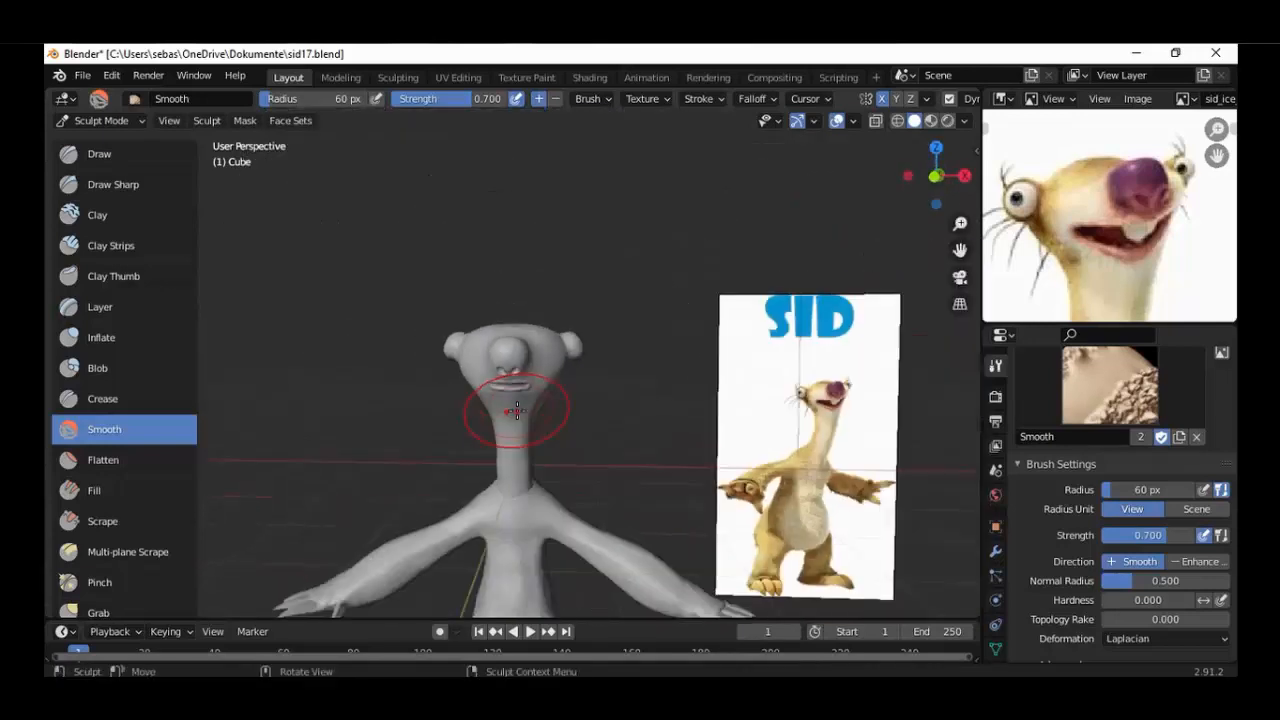
mouse_move(514, 412)
middle_mouse_down()
mouse_move(594, 408)
mouse_move(492, 400)
middle_mouse_up()
middle_click_drag(531, 333, 520, 256, "shift")
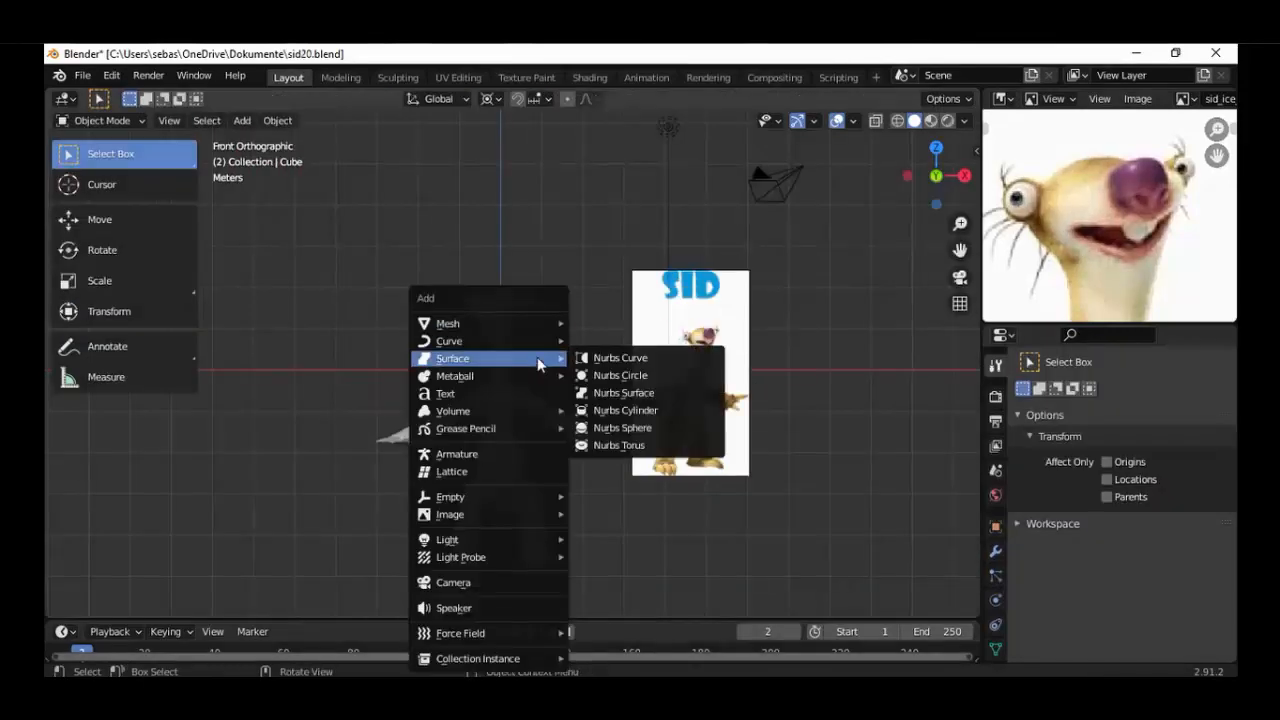
Add a UV sphere and rotate it about the X axis so its pole faces the front.
key("shift+a")
left_click(614, 375)
scroll(617, 341, "up", 2)
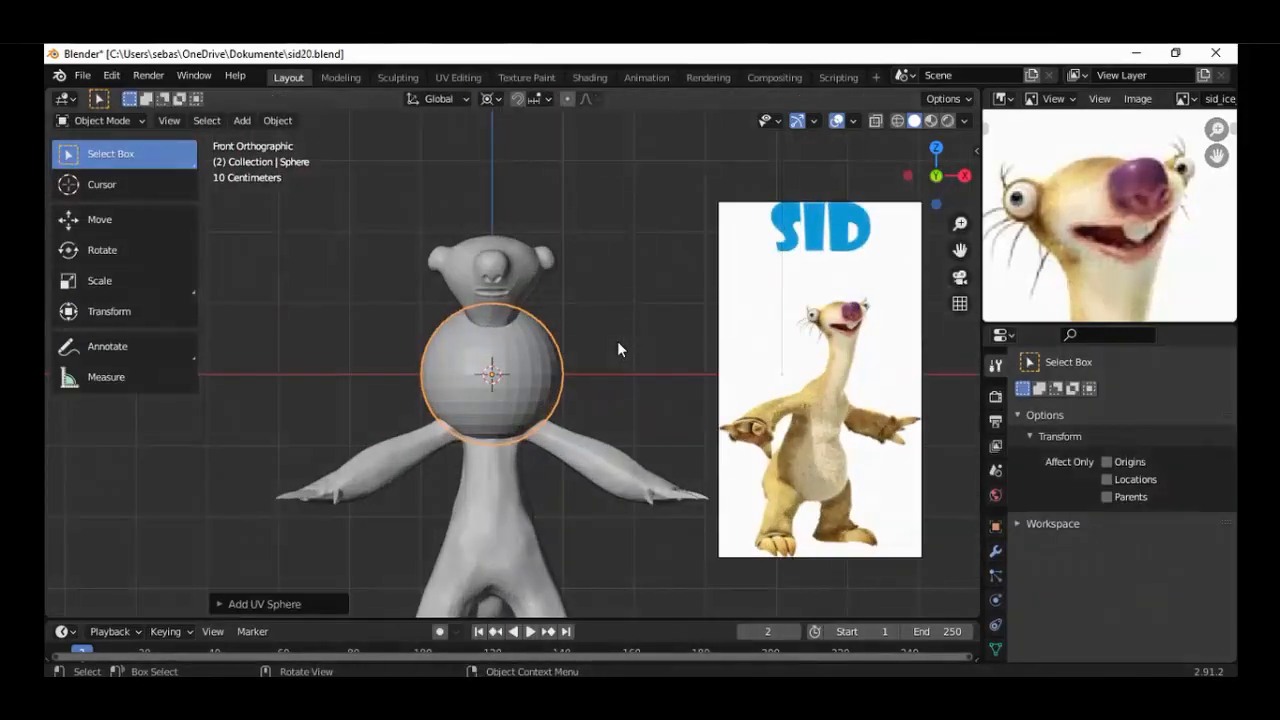
key("r")
key("x")
right_click(617, 341)
Put the sphere in Edit Mode and add a Mirror modifier on the X axis.
left_click(137, 120)
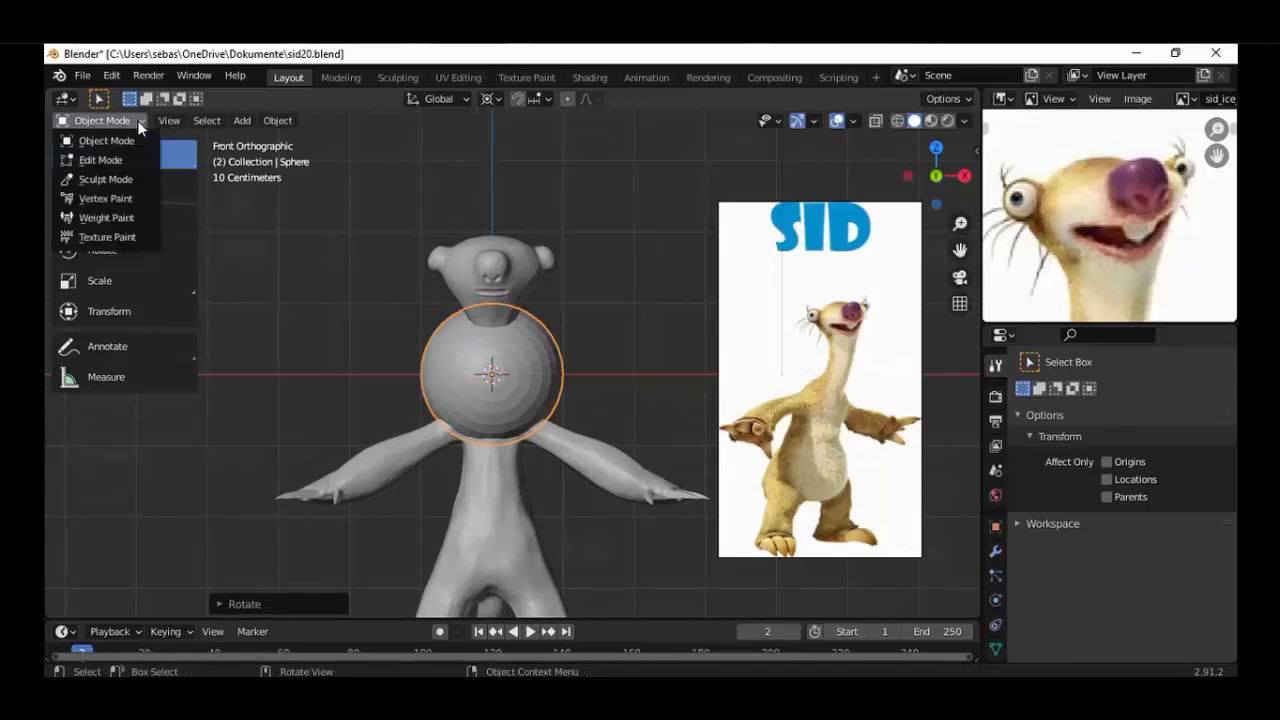
left_click(100, 158)
left_click(995, 551)
left_click(1100, 393)
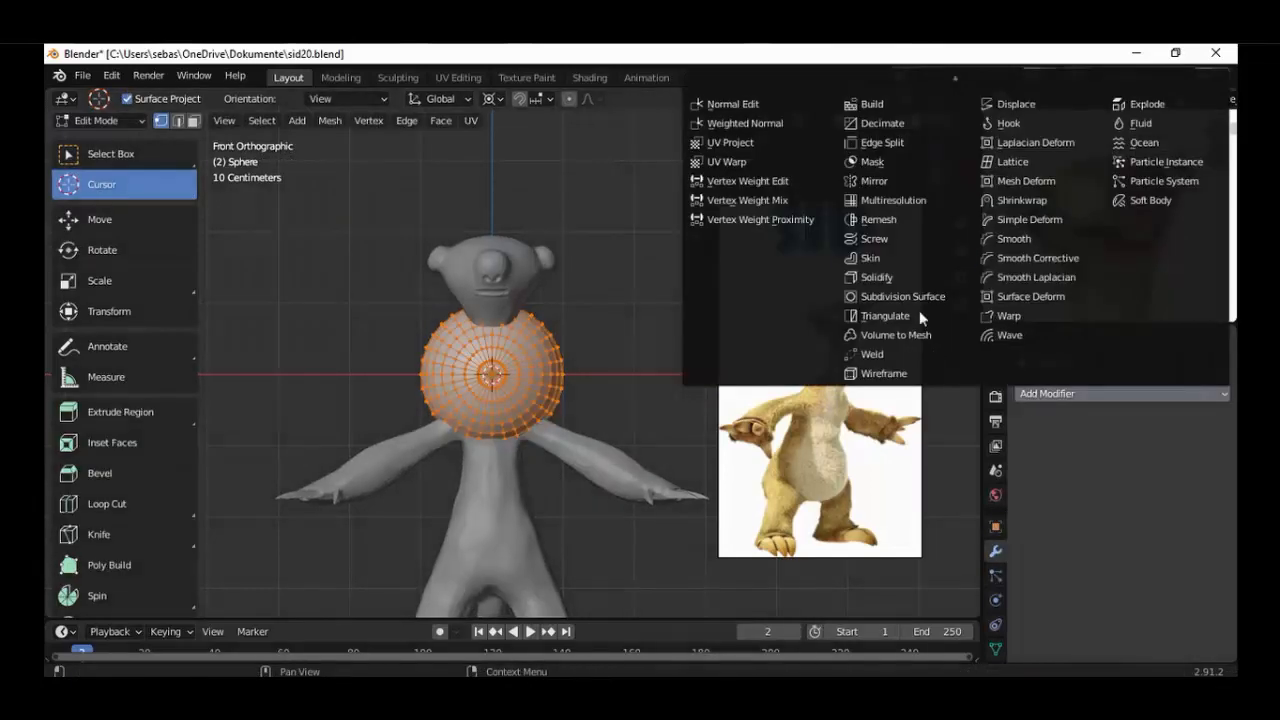
left_click(868, 178)
Scale the sphere down to eyeball size and move it beside the head at eye height.
scroll(728, 438, "up", 3)
key("s")
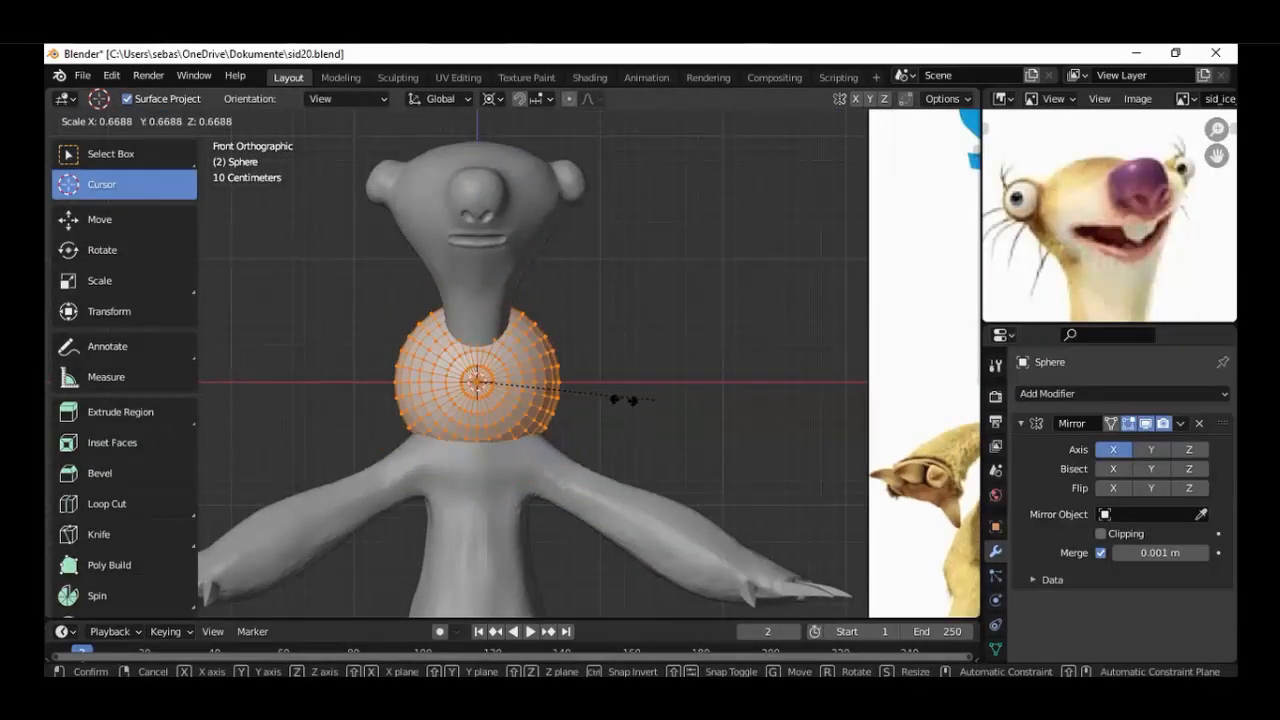
left_click(423, 329)
key("w")
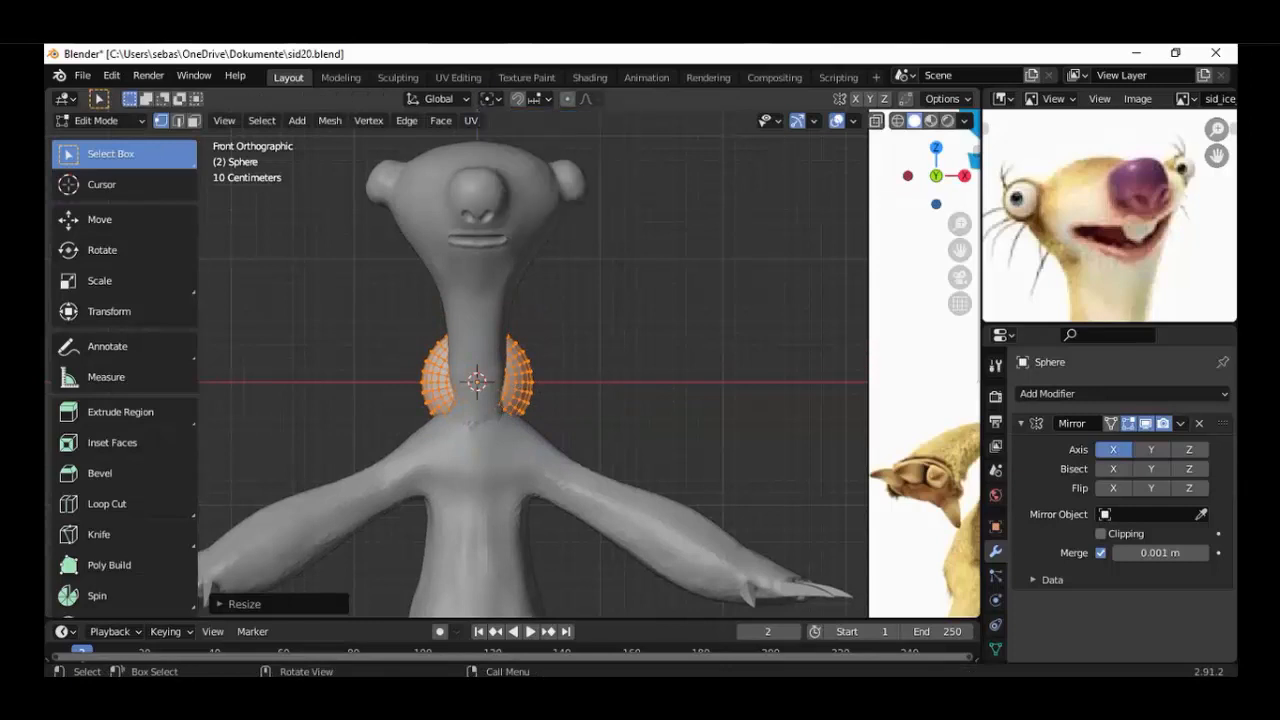
key("s")
left_click(491, 374)
key("g")
left_click(661, 146)
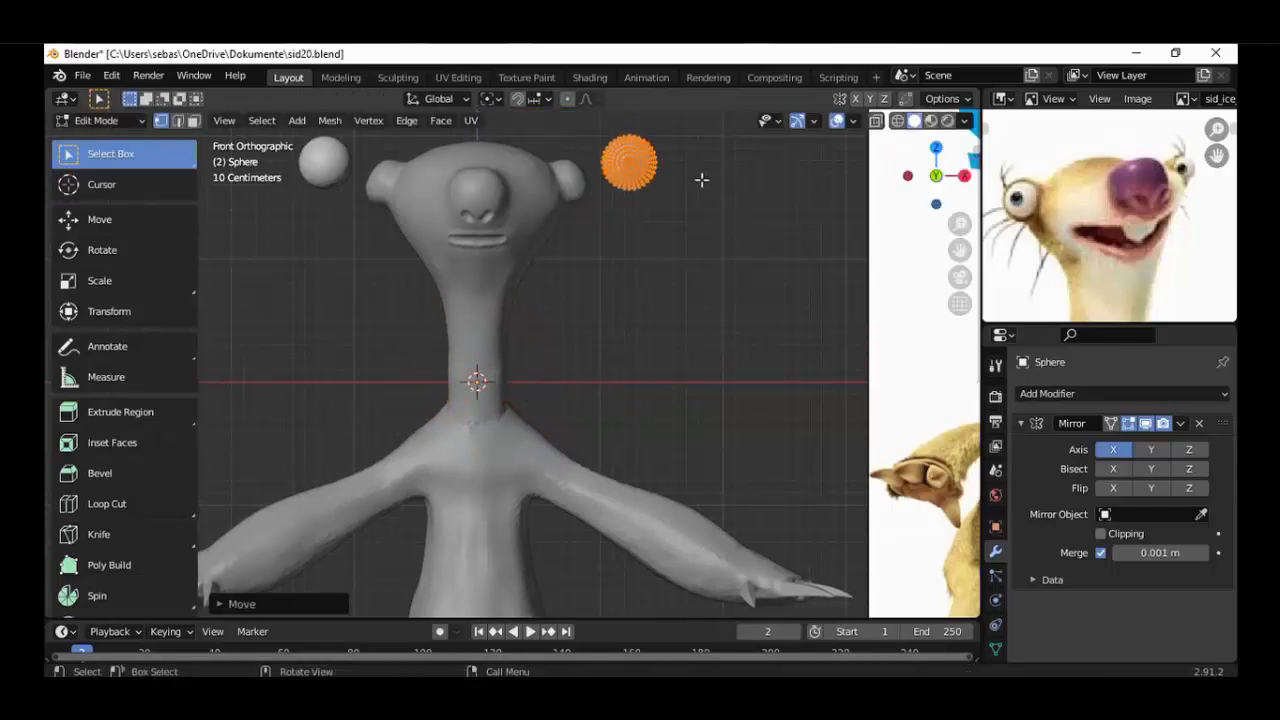
Shrink the eyeball slightly and place it on the front of the eye bulge, aligned in front and side views.
key("s")
left_click(662, 172)
key("g")
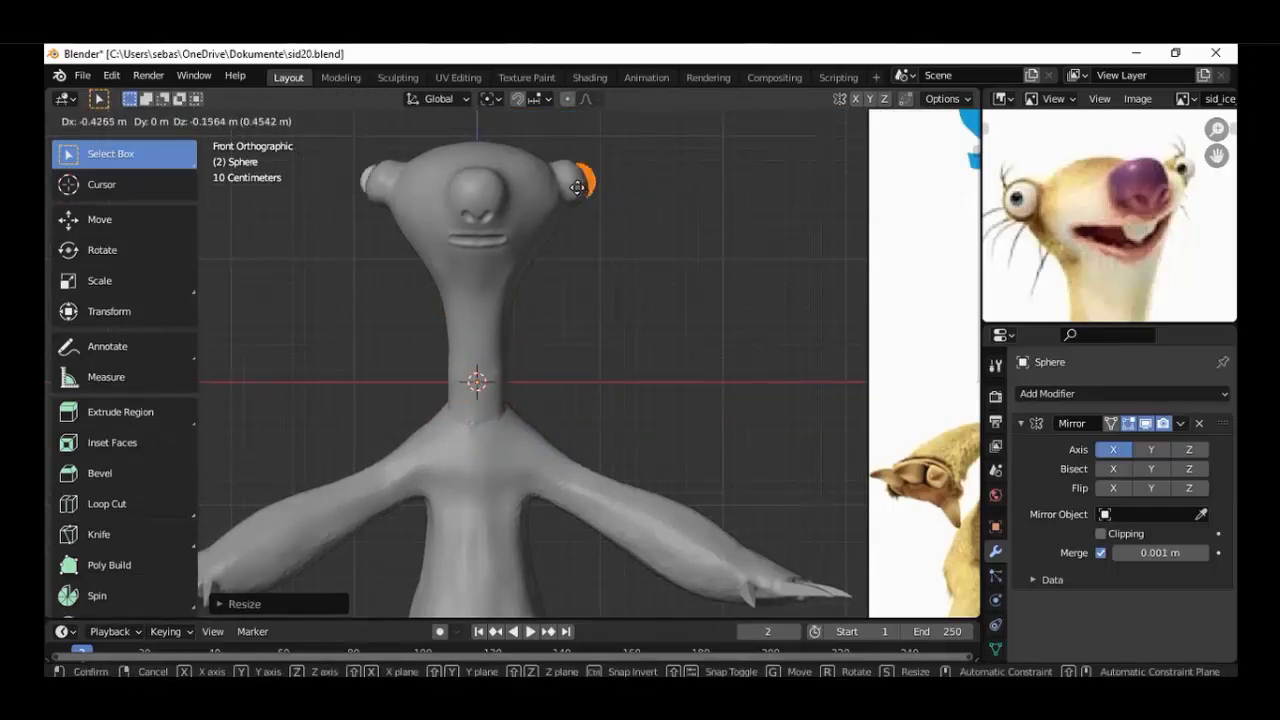
left_click(577, 187)
key("KP_3")
key("g")
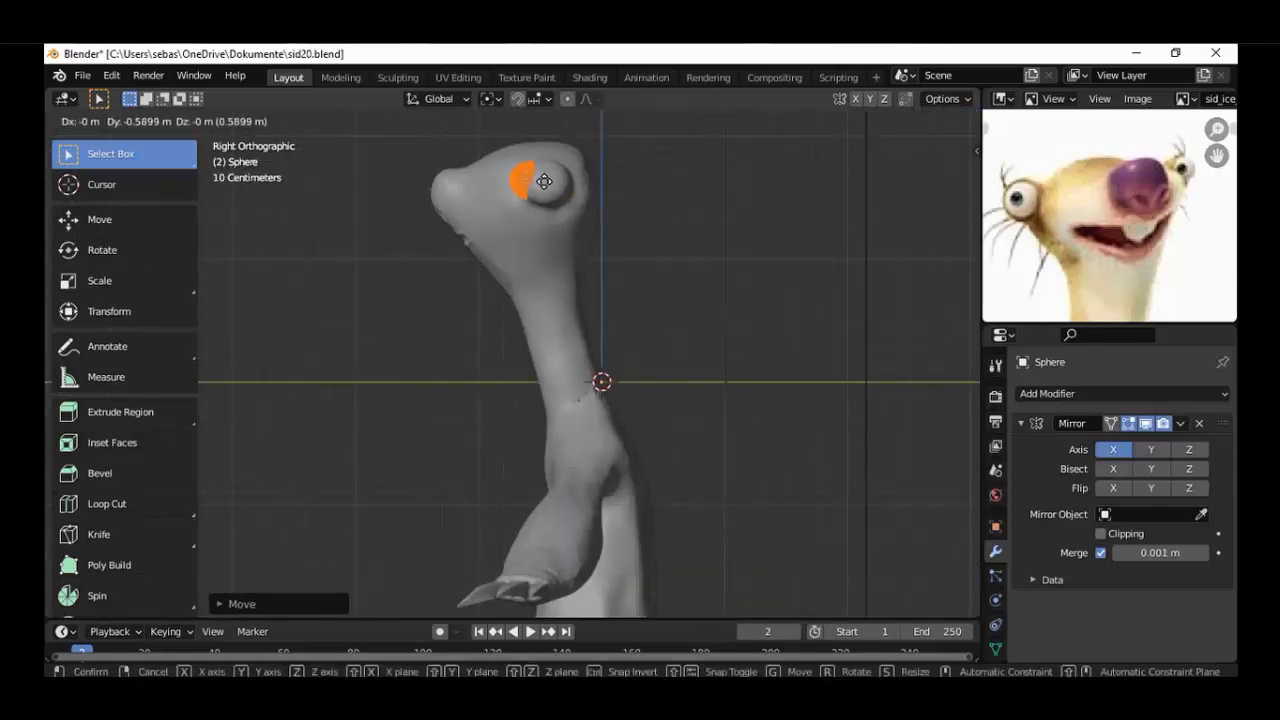
left_click(544, 181)
Shift the eyeball outward on the eye bulge and adjust its size to fit.
key("KP_1")
scroll(602, 208, "up", 4)
middle_click_drag(634, 320, 646, 489, "shift")
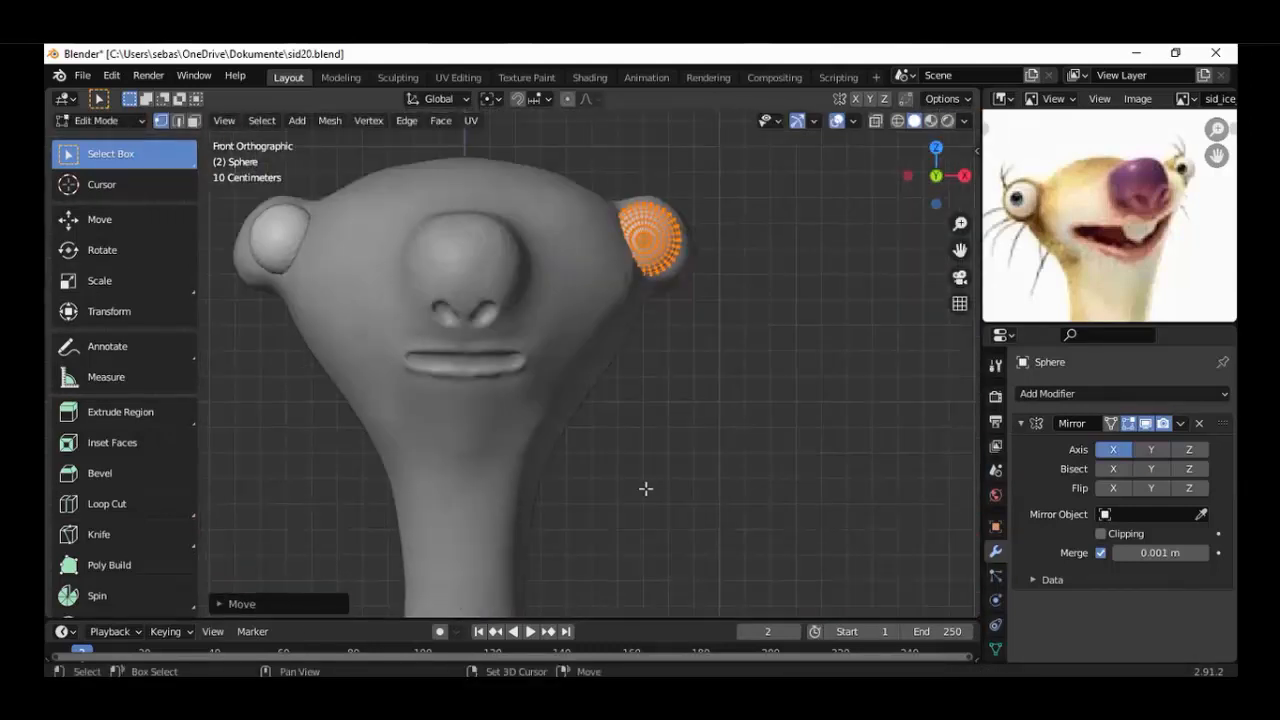
scroll(660, 283, "up", 1)
middle_click_drag(682, 277, 460, 352, "shift")
key("g")
left_click(679, 302)
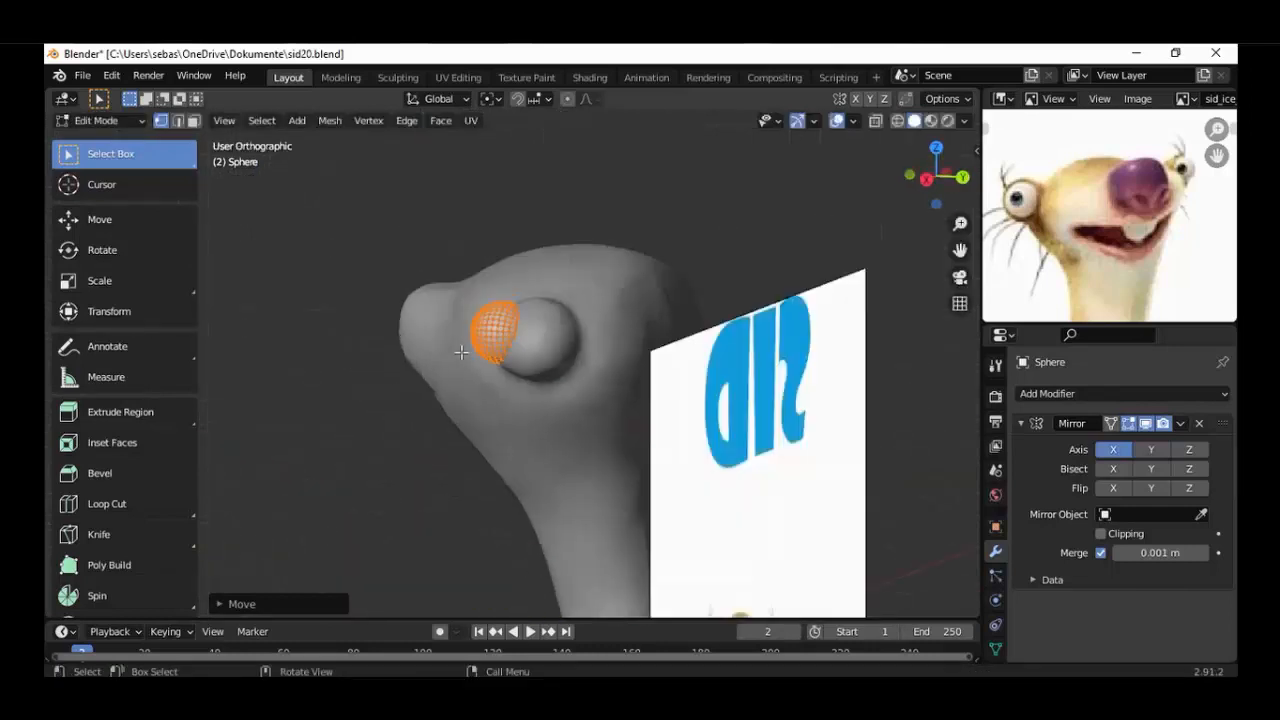
key("KP_3")
key("s")
left_click(608, 318)
Move the eyeball slightly back into the eye bulge in side view and slightly inward in front view.
key("KP_1")
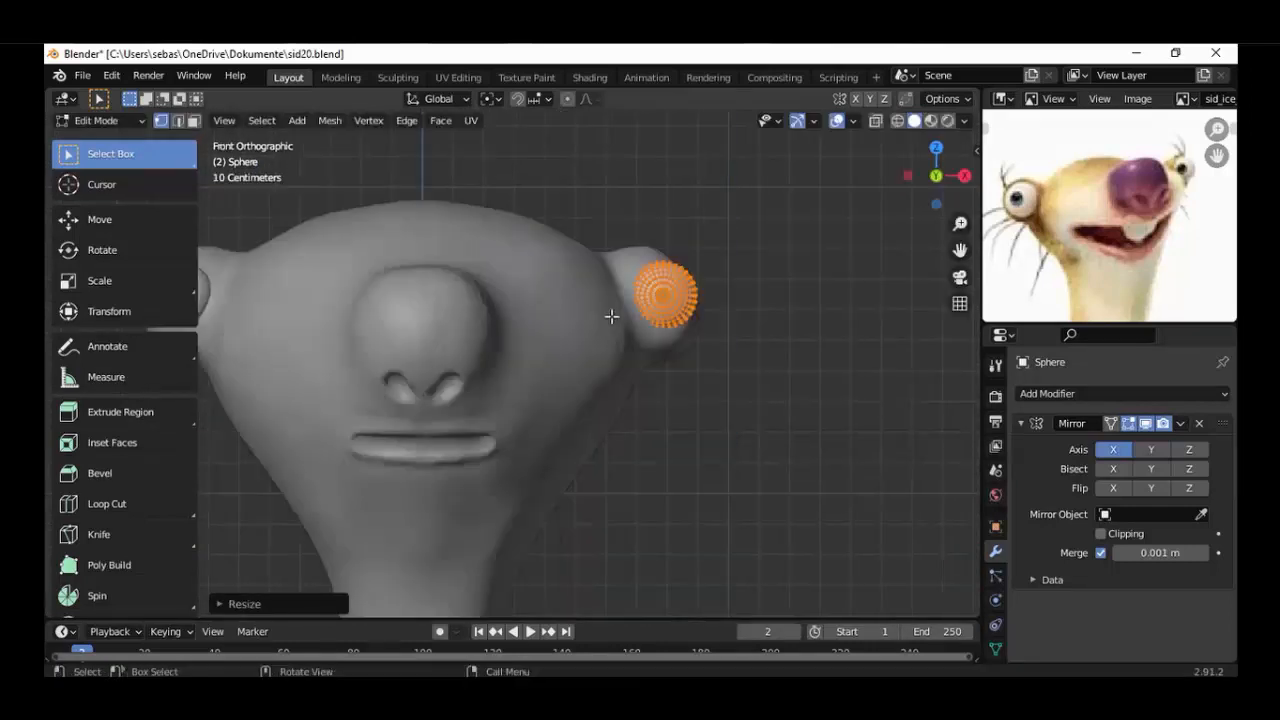
scroll(675, 303, "up", 2)
key("KP_3")
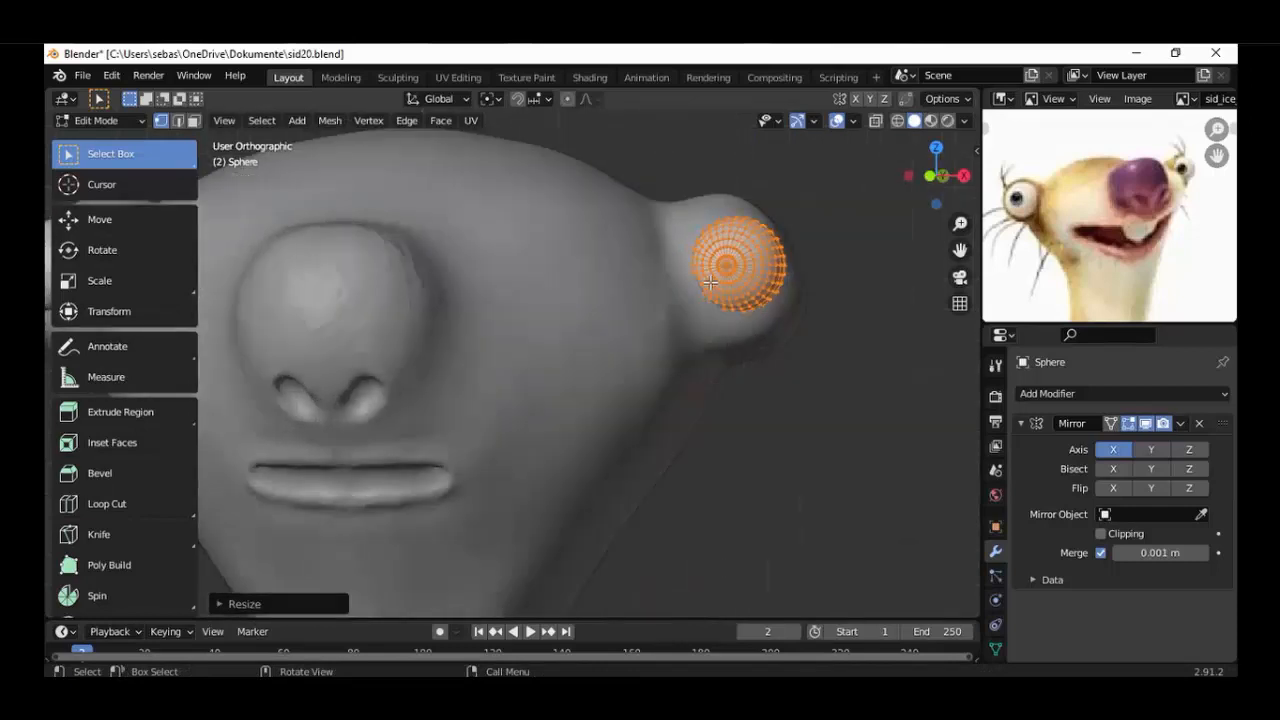
key("g")
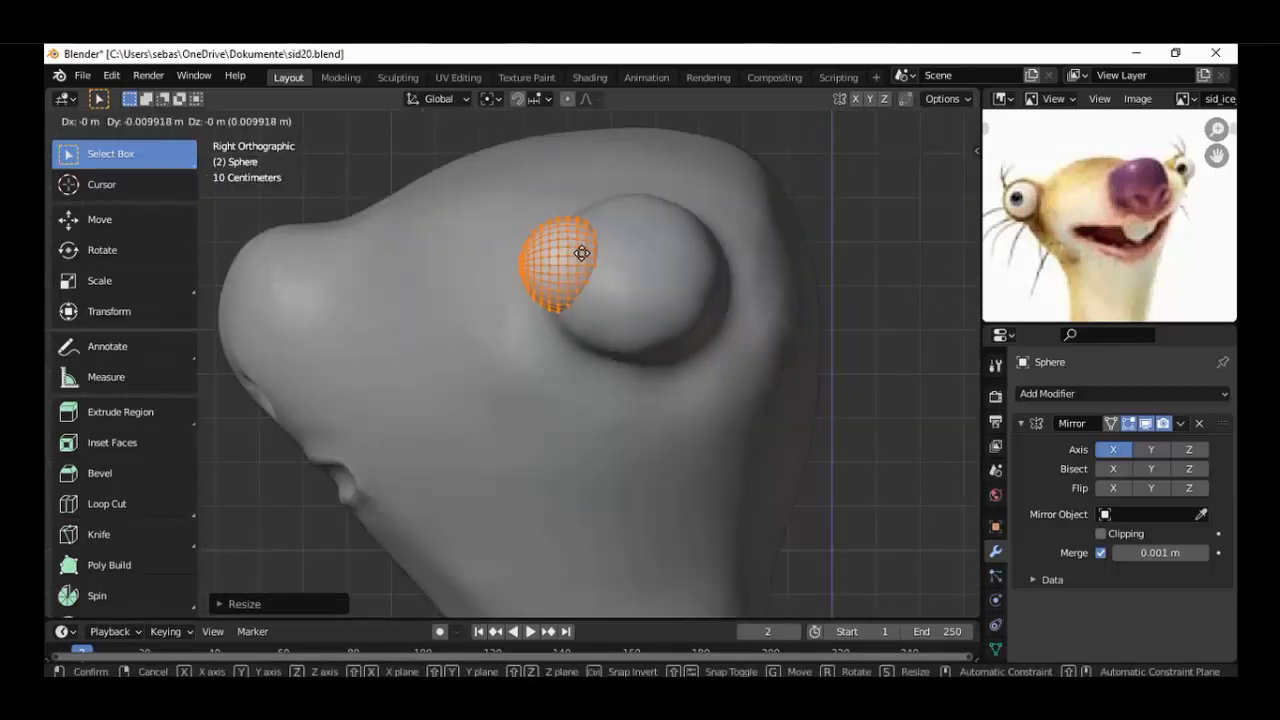
left_click(581, 253)
key("KP_1")
key("g")
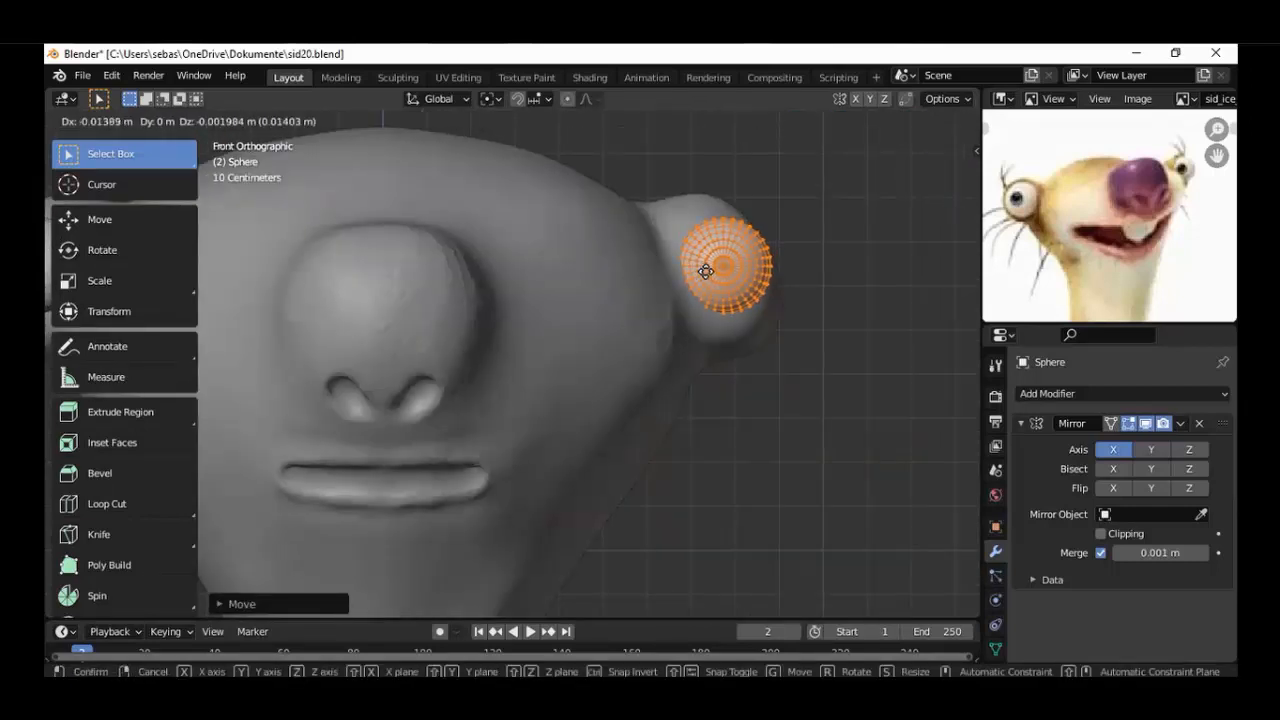
left_click(704, 270)
Scale the eyeball up slightly so it fills more of the eye bulge's front.
scroll(565, 344, "down", 5)
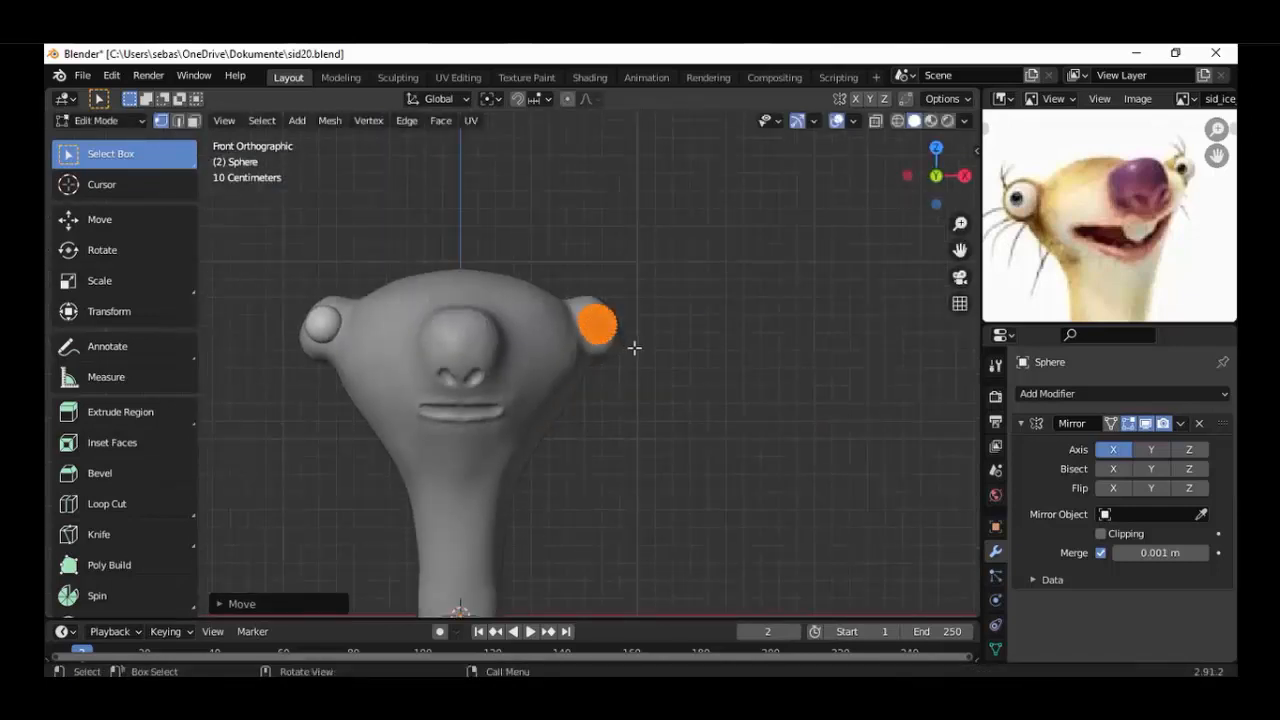
scroll(634, 347, "up", 3)
key("s")
left_click(674, 344)
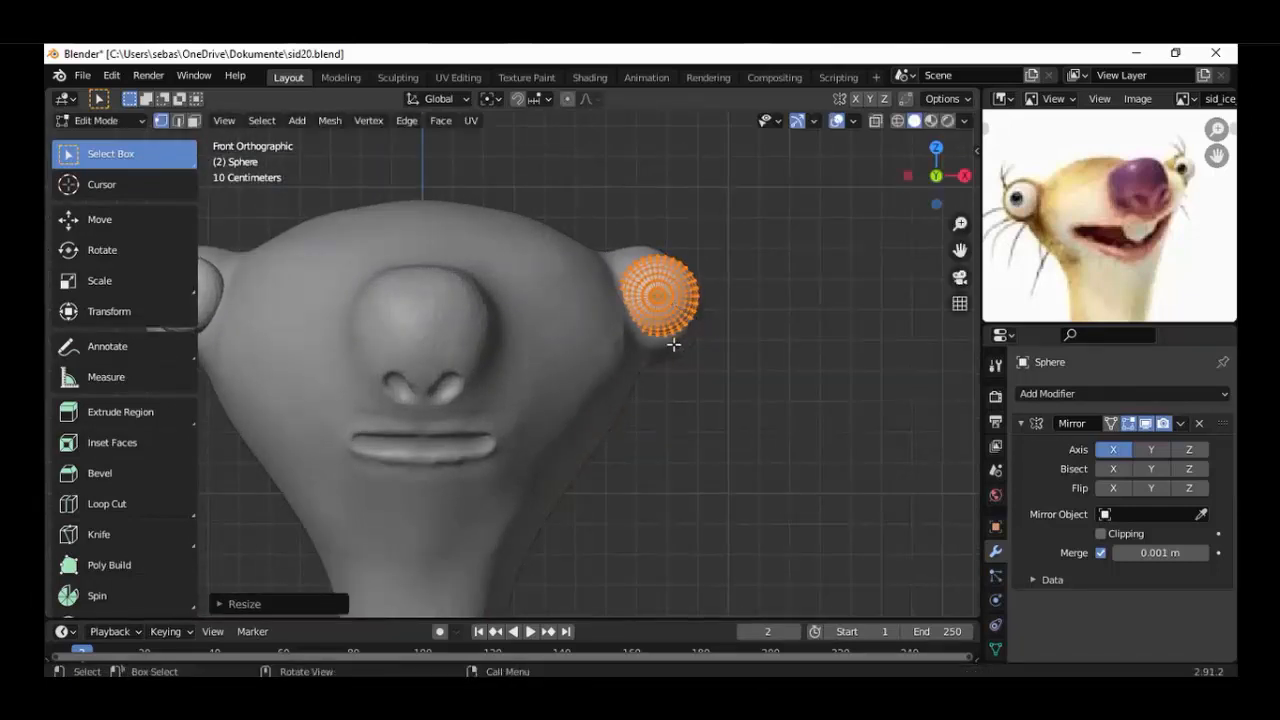
scroll(674, 344, "down", 3)
middle_click_drag(560, 401, 290, 365)
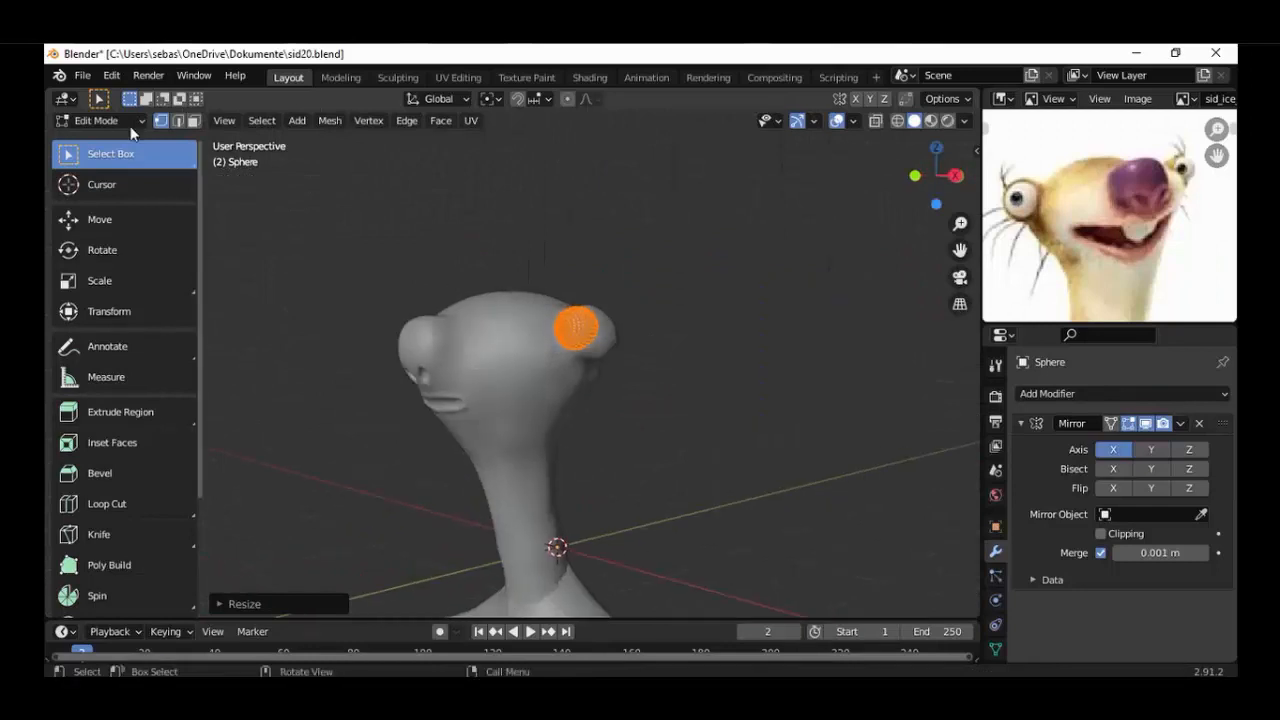
Leave the eyeball's Edit Mode, put the head mesh in Sculpt Mode and enable Dyntopo.
left_click(120, 121)
left_click(95, 137)
left_click(517, 366)
key("KP_3")
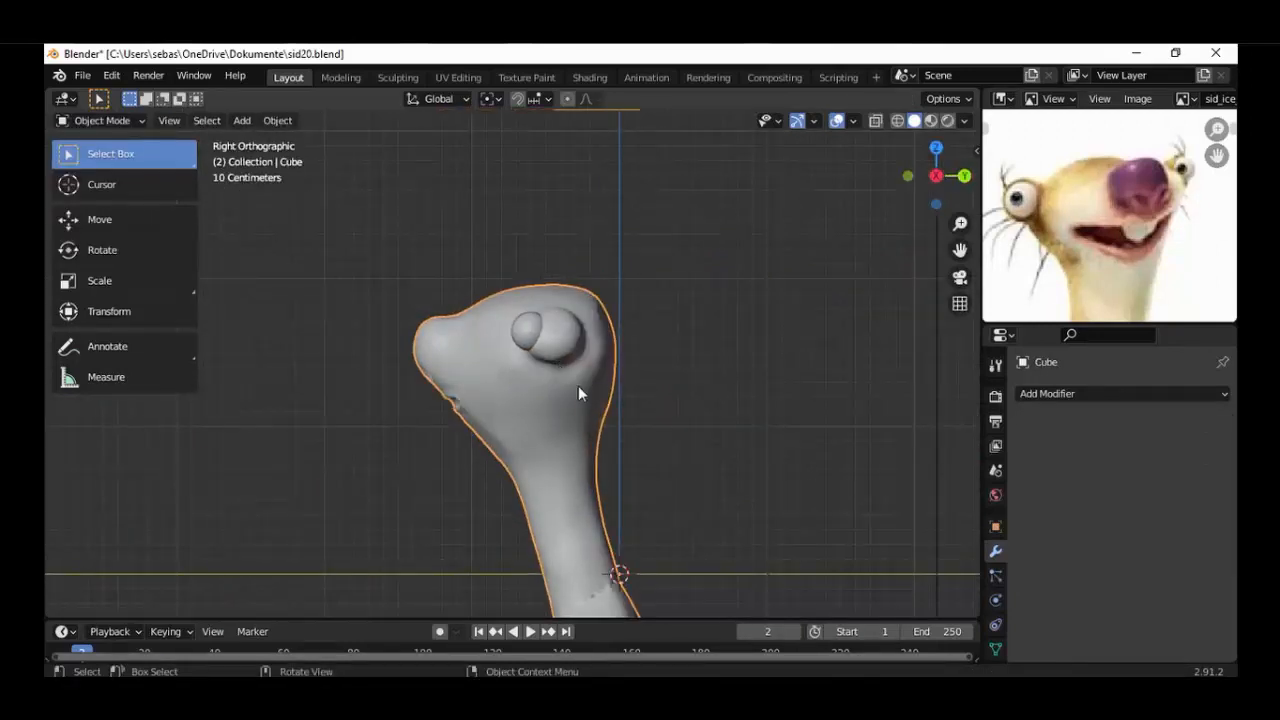
key("KP_1")
left_click(106, 120)
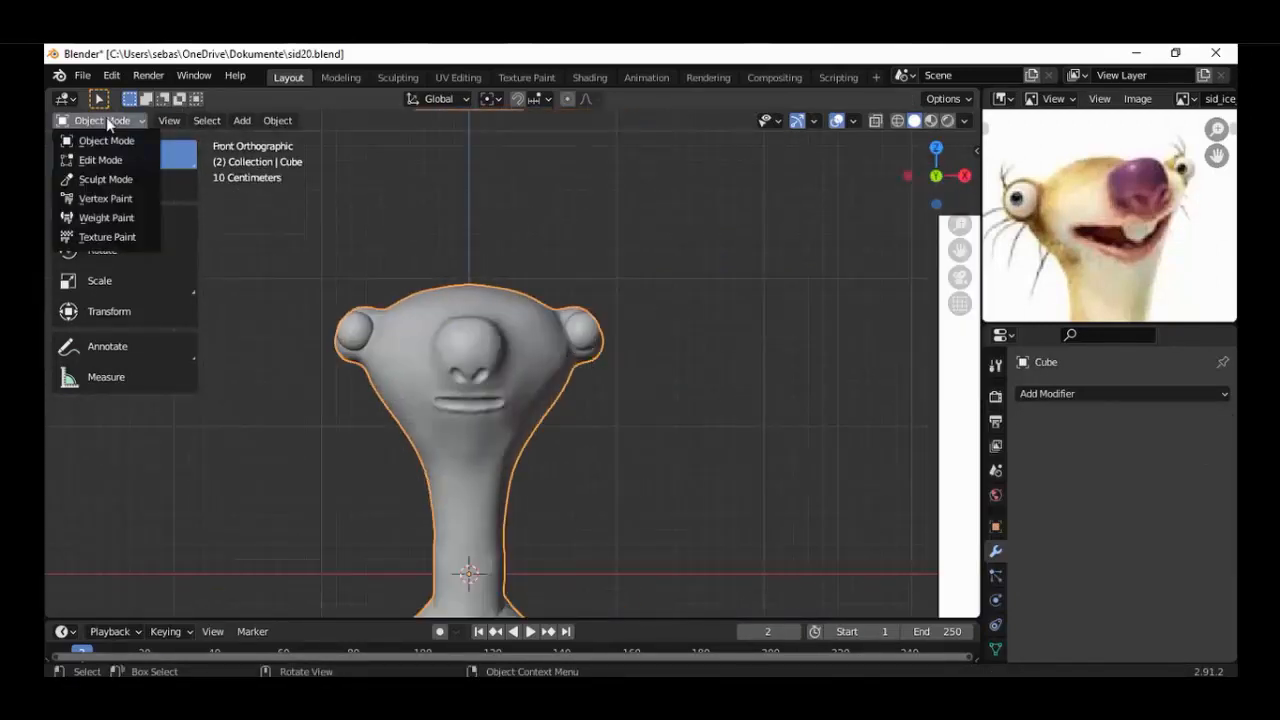
left_click(106, 180)
left_click(995, 365)
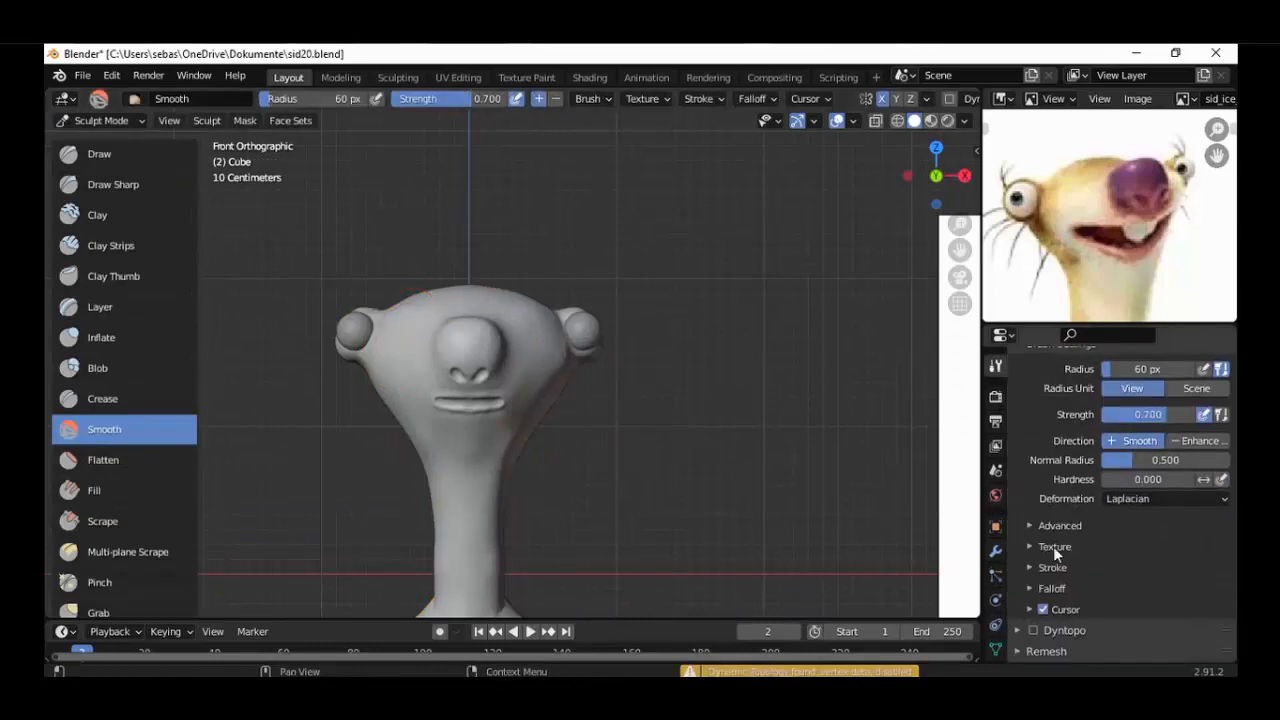
left_click(1030, 632)
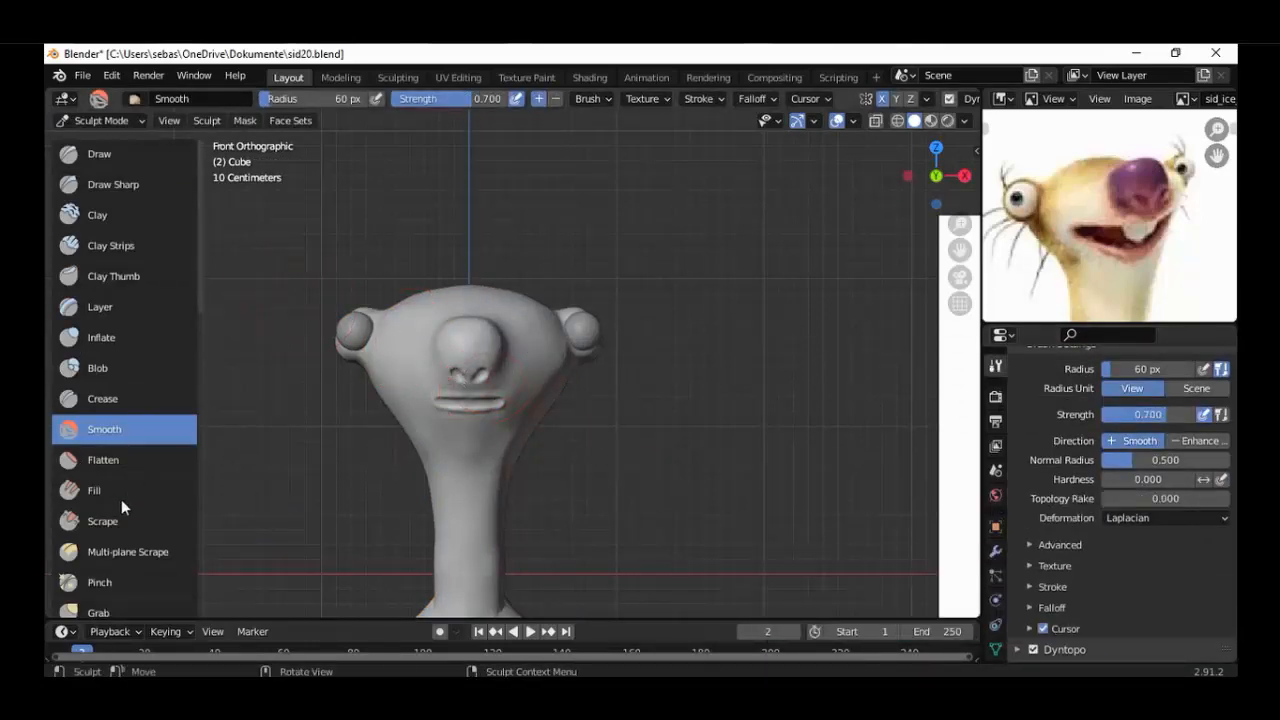
Pull the eye bulge outward with the Grab brush and adjust its shape in front and side views.
left_click(98, 610)
mouse_move(600, 316)
left_mouse_down()
mouse_move(590, 328)
mouse_move(618, 317)
left_mouse_up()
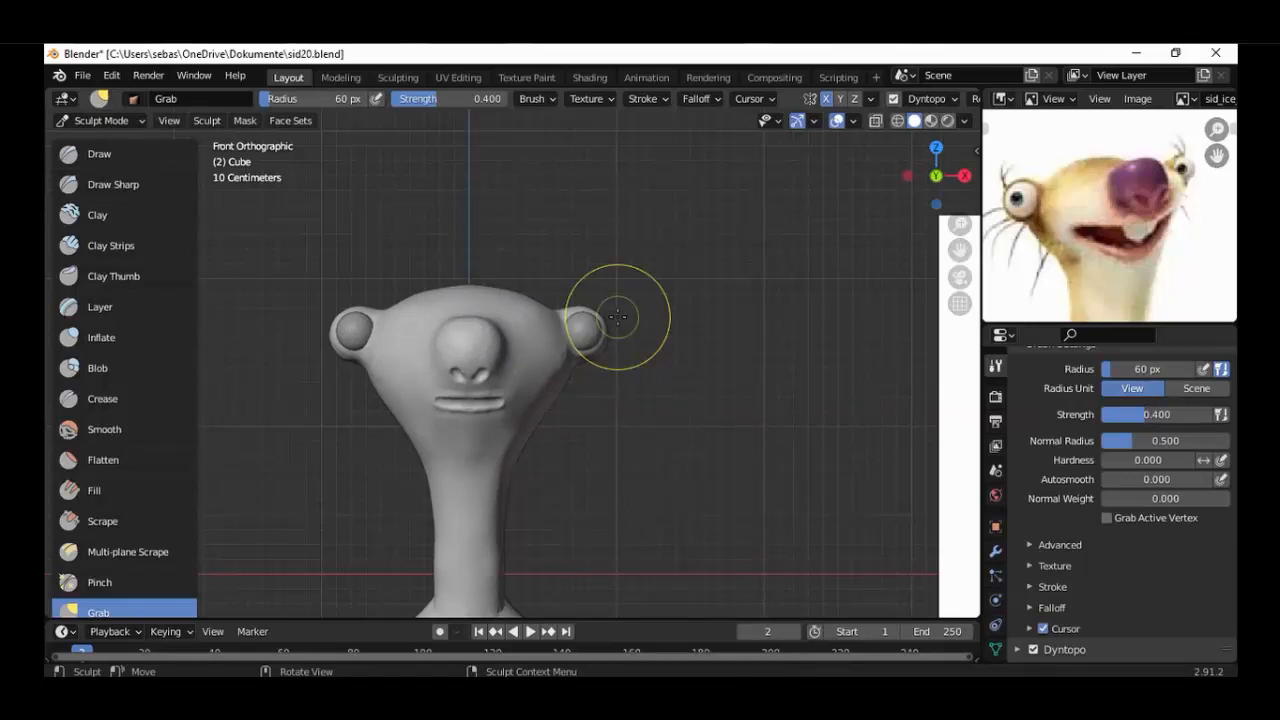
scroll(618, 317, "up", 3)
middle_click_drag(608, 314, 697, 288)
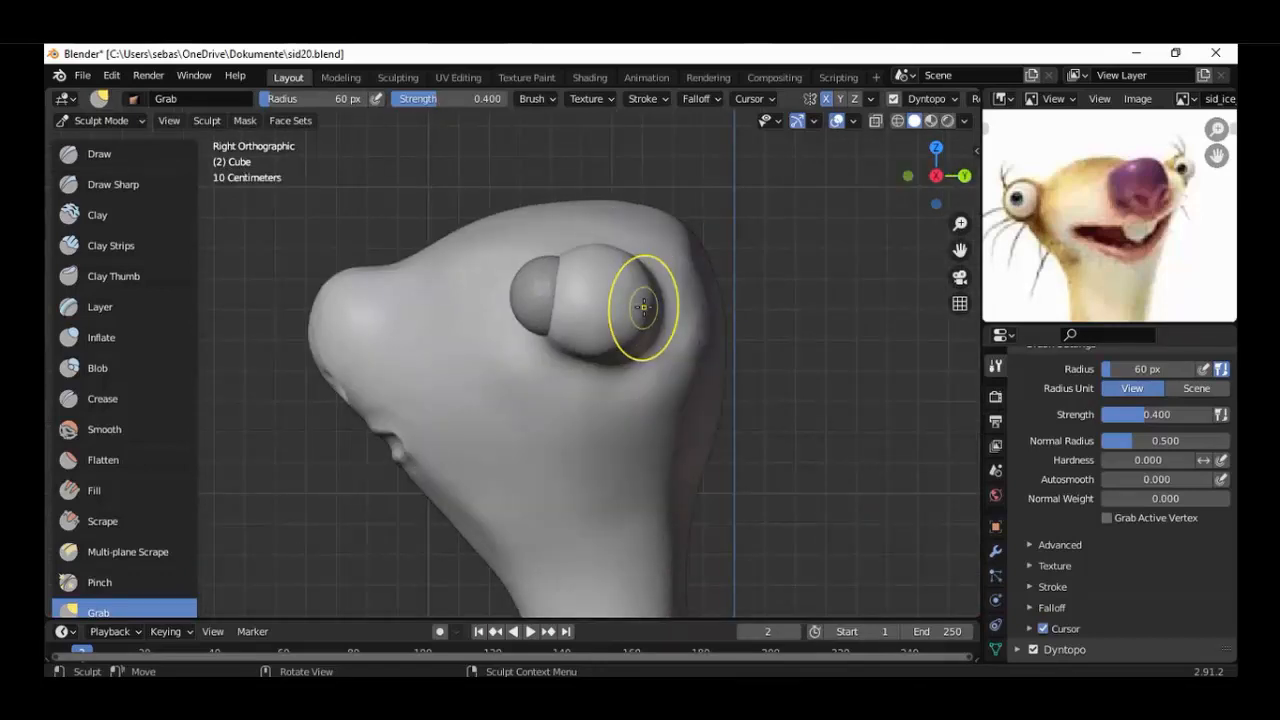
scroll(643, 307, "down", 3)
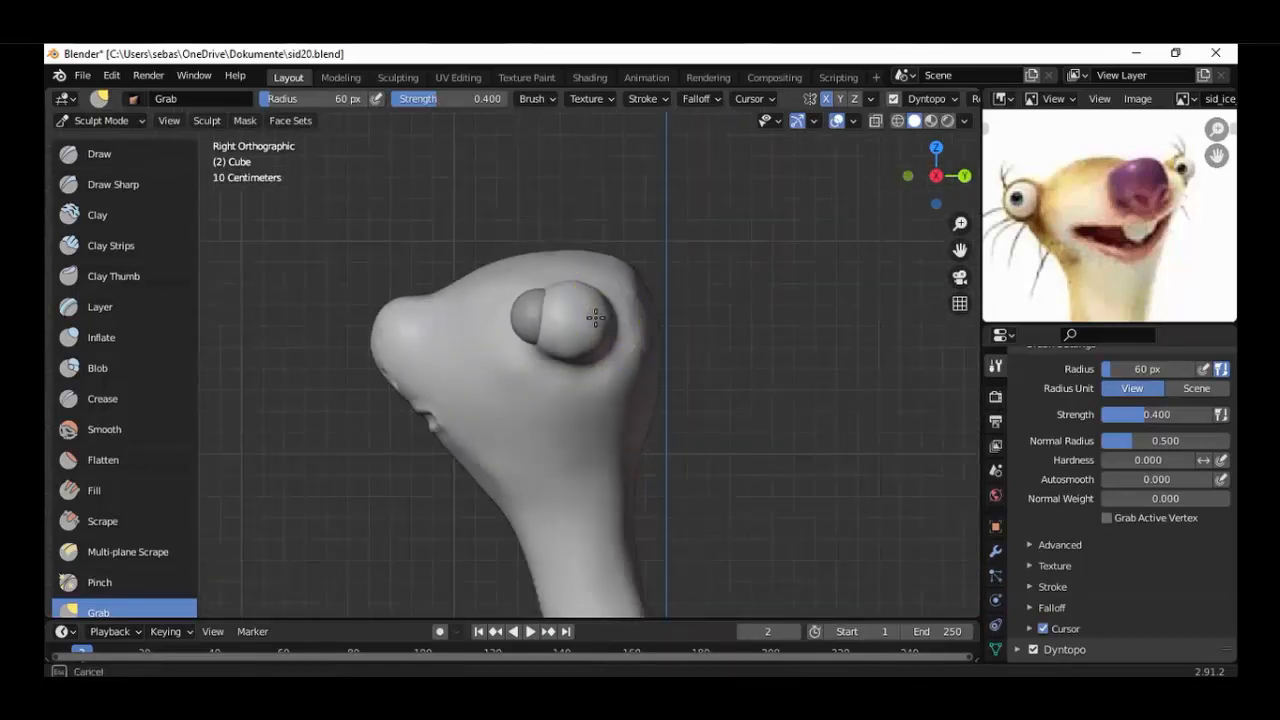
mouse_move(583, 317)
left_mouse_down()
mouse_move(582, 337)
mouse_move(603, 299)
mouse_move(571, 300)
left_mouse_up()
mouse_move(570, 308)
middle_mouse_down()
mouse_move(551, 337)
mouse_move(470, 377)
mouse_move(623, 337)
mouse_move(760, 346)
middle_mouse_up()
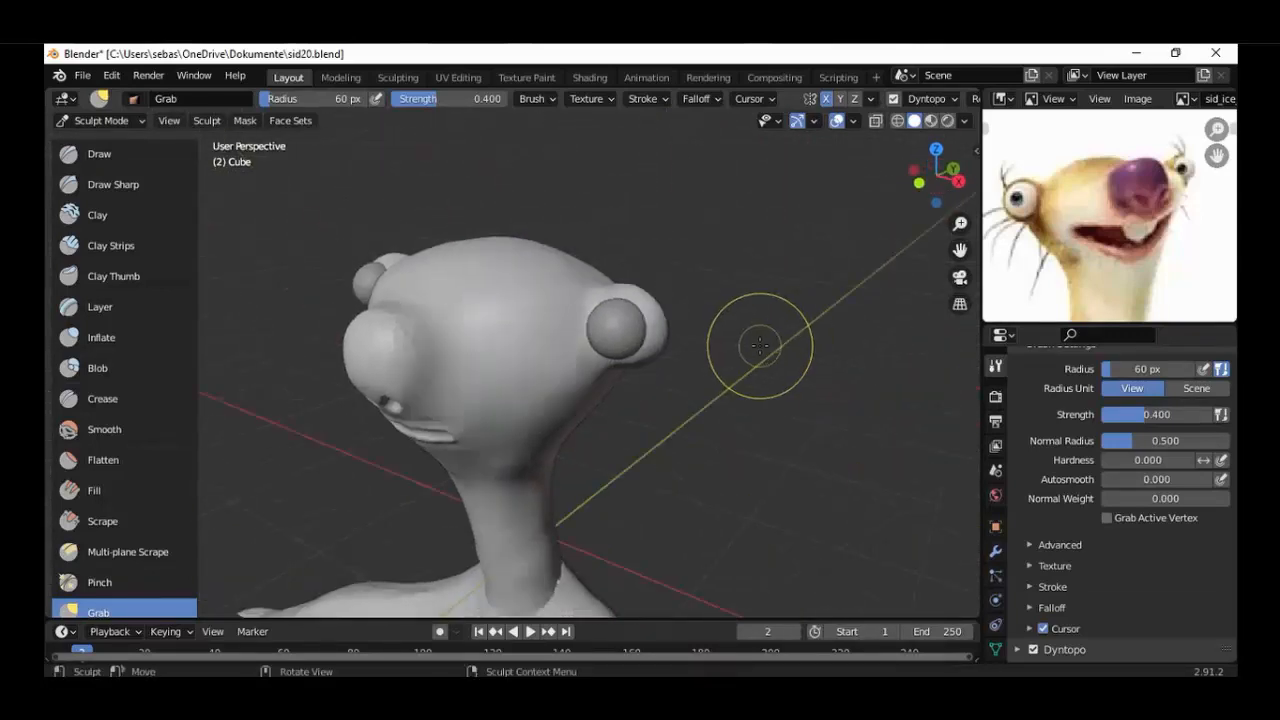
Grab the eye bulge's front edge forward around the eyeball in side view, checking from the top.
key("KP_3")
left_click_drag(567, 312, 544, 312)
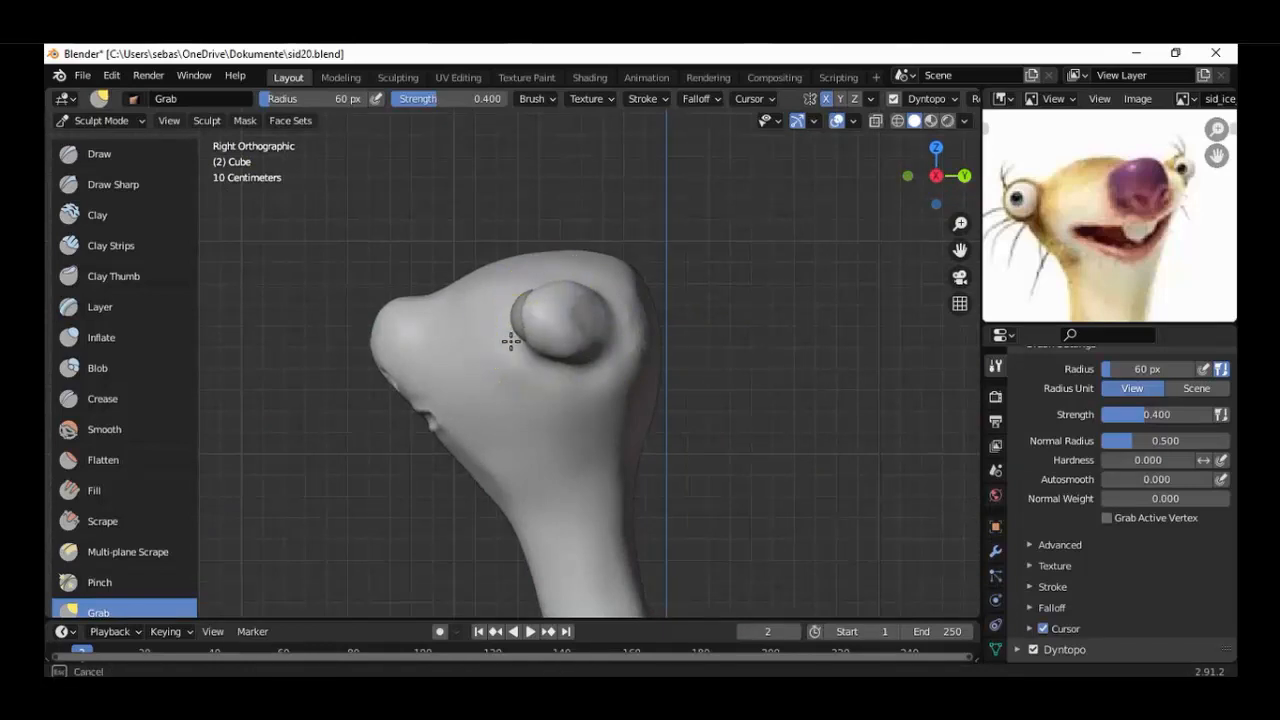
middle_click_drag(507, 340, 678, 358)
key("KP_7")
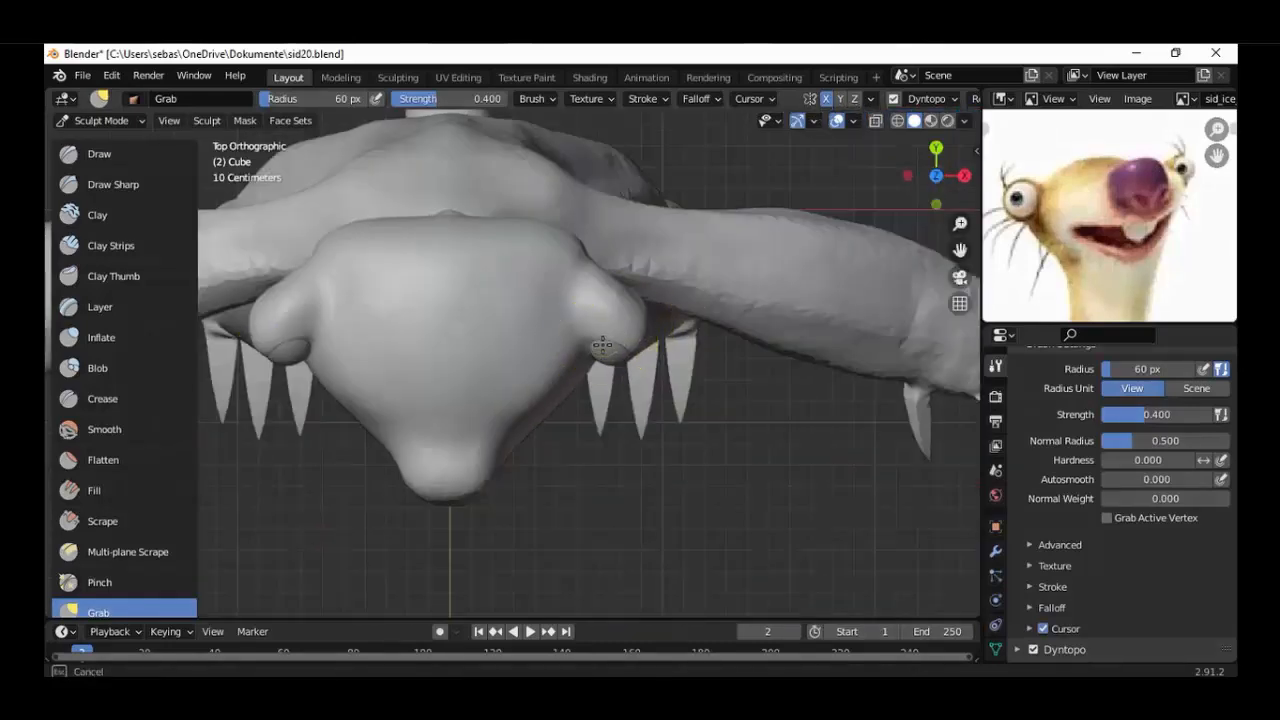
key("KP_3")
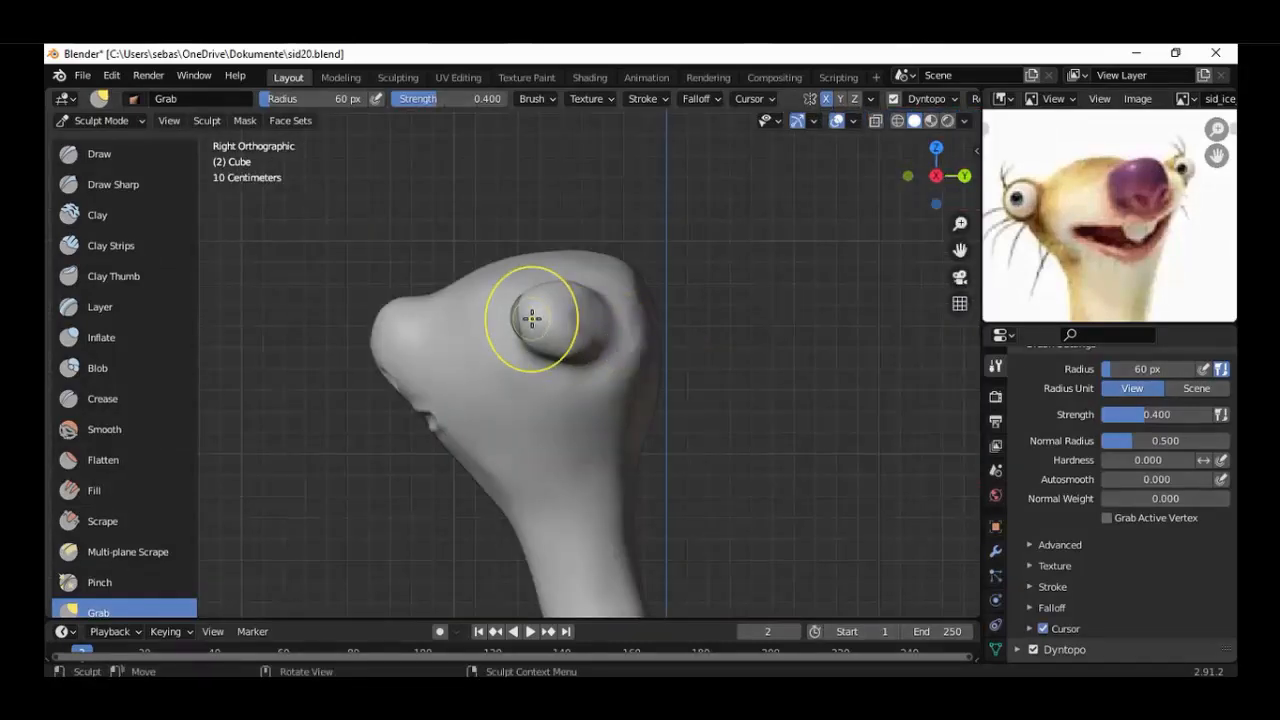
left_click_drag(524, 308, 532, 310)
middle_click_drag(532, 310, 730, 334)
Refine the eye bulge's side profile with Grab so its rim wraps around the eyeball.
scroll(722, 335, "down", 3)
scroll(704, 338, "up", 4)
key("KP_1")
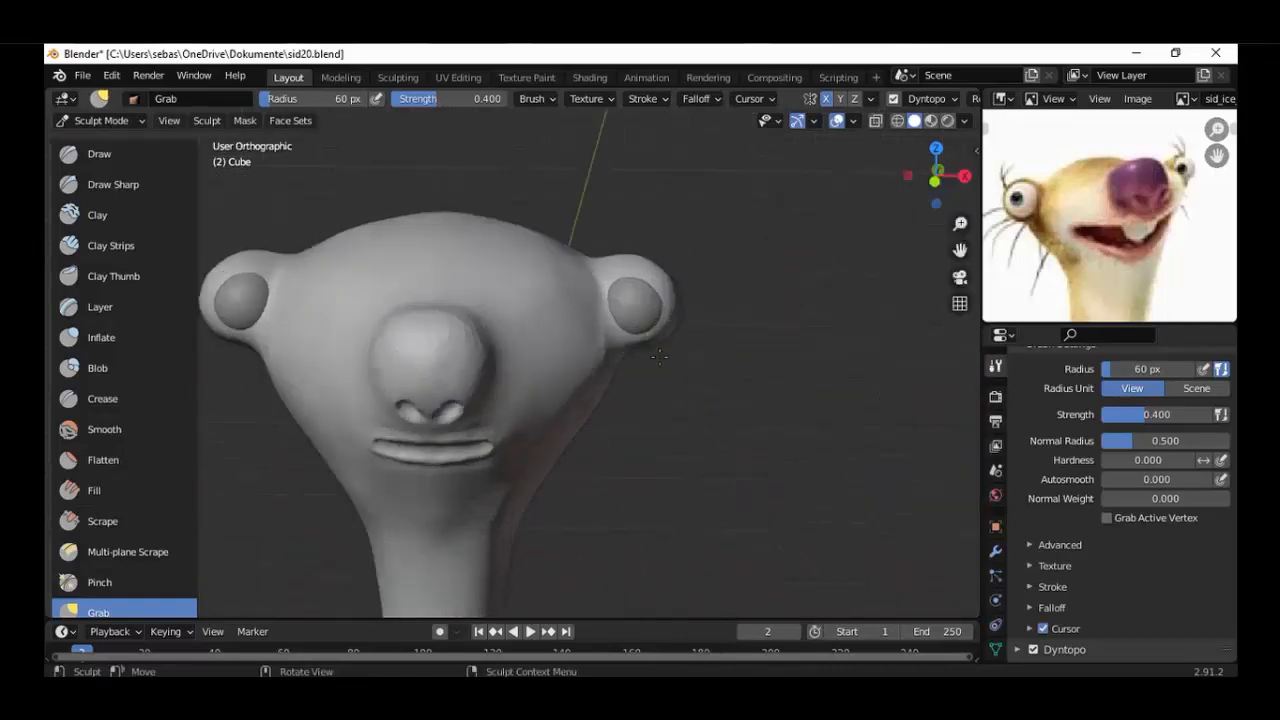
key("KP_3")
scroll(620, 343, "down", 2)
mouse_move(557, 314)
left_mouse_down()
mouse_move(557, 349)
mouse_move(579, 343)
mouse_move(554, 342)
left_mouse_up()
scroll(586, 357, "up", 3)
mouse_move(554, 342)
middle_mouse_down()
mouse_move(443, 354)
mouse_move(732, 394)
middle_mouse_up()
key("KP_1")
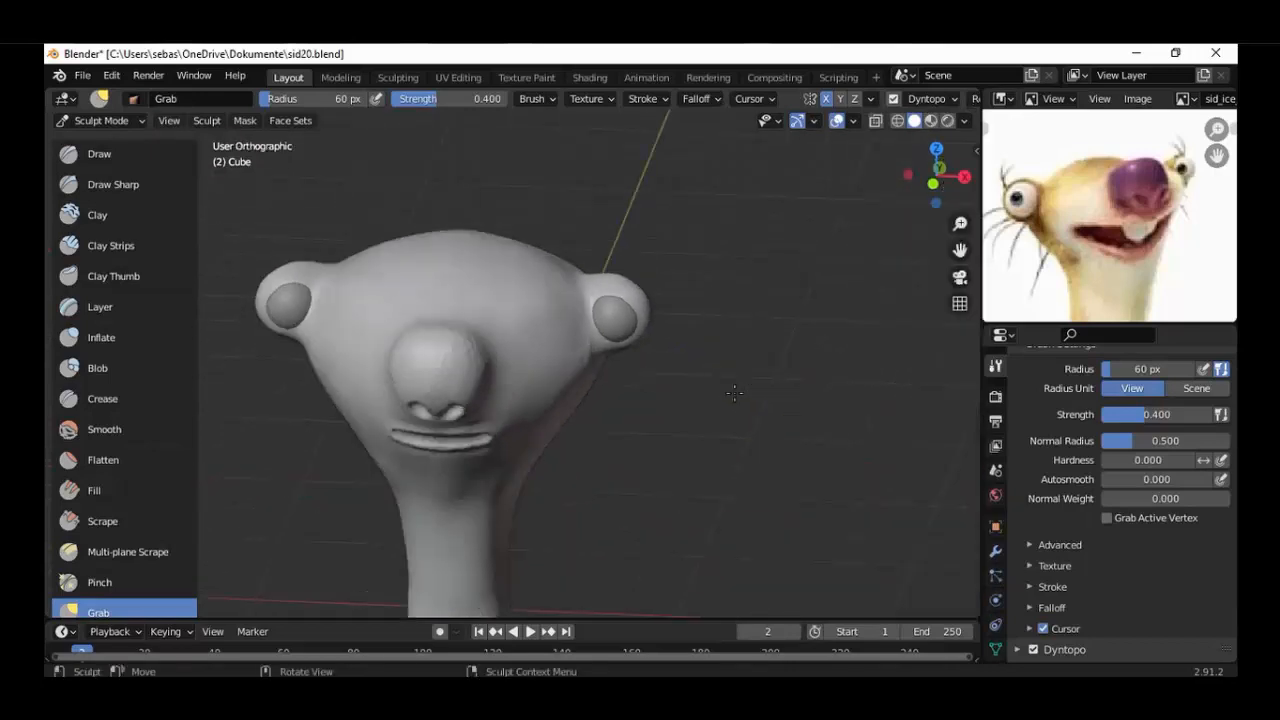
key("KP_3")
Select the eyeball and, in Edit Mode, move it about 0.02 m forward along the Y axis.
left_click(101, 120)
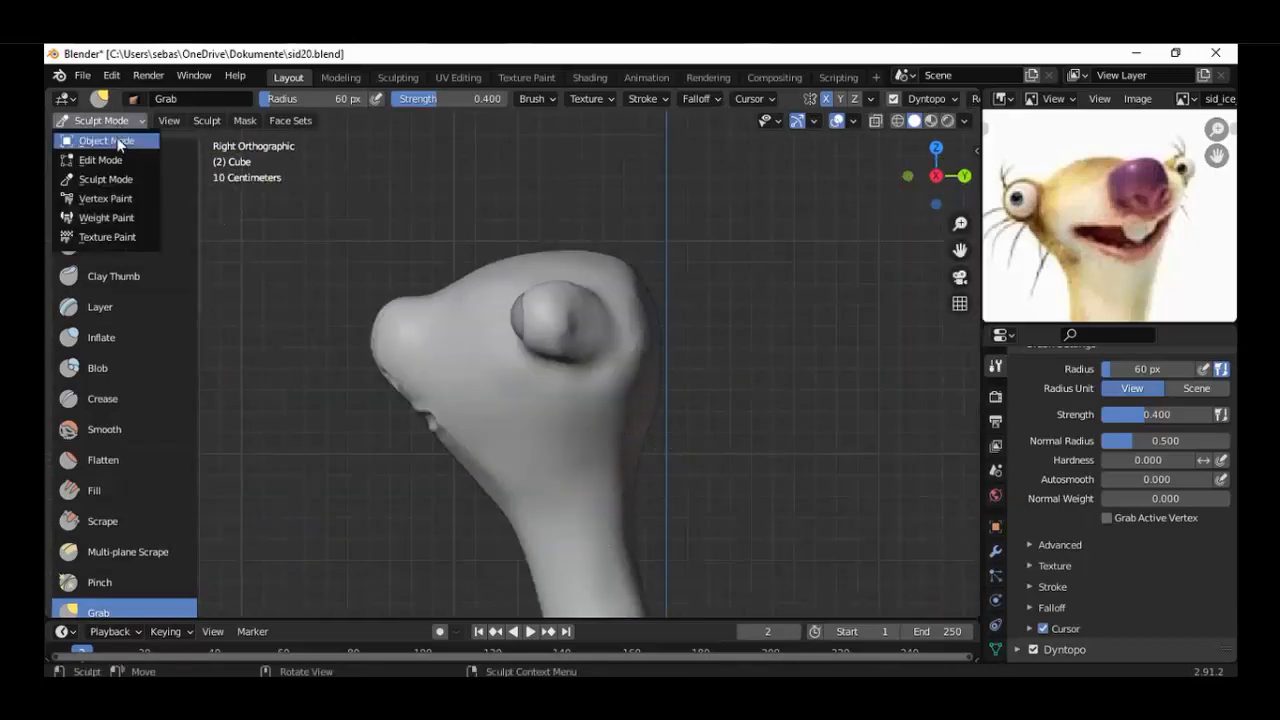
left_click(106, 141)
left_click(518, 315)
left_click(108, 121)
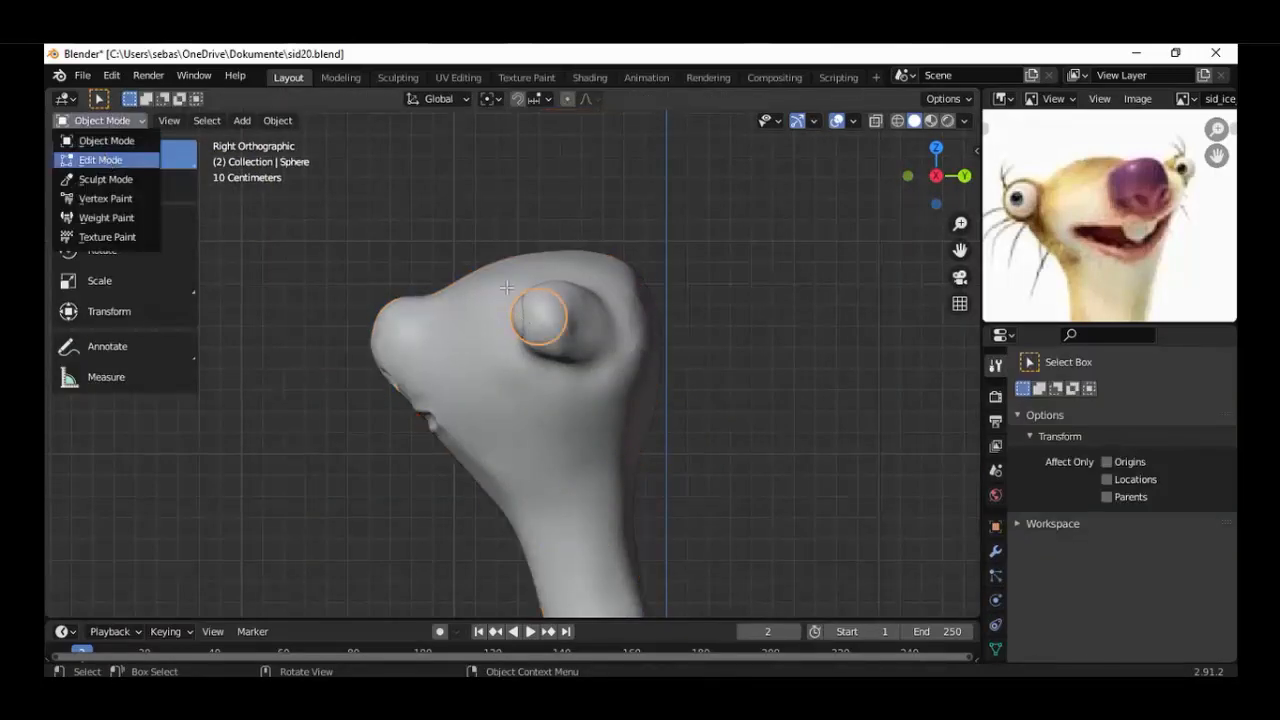
left_click(101, 160)
scroll(625, 295, "up", 4)
scroll(625, 295, "down", 1)
key("g")
key("y")
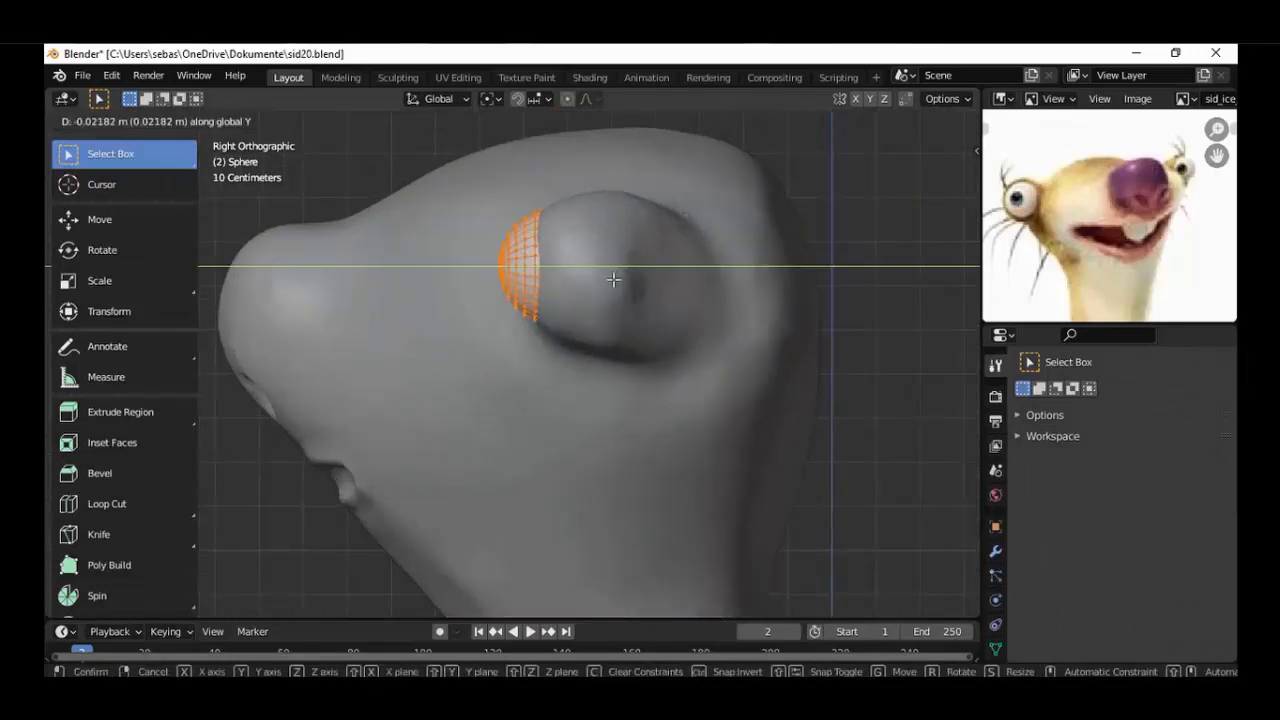
left_click(614, 280)
middle_click_drag(614, 280, 509, 393)
Return to Object Mode, select the head mesh and put it in Sculpt Mode in front view.
left_click(107, 121)
left_click(105, 141)
middle_click_drag(650, 314, 541, 420)
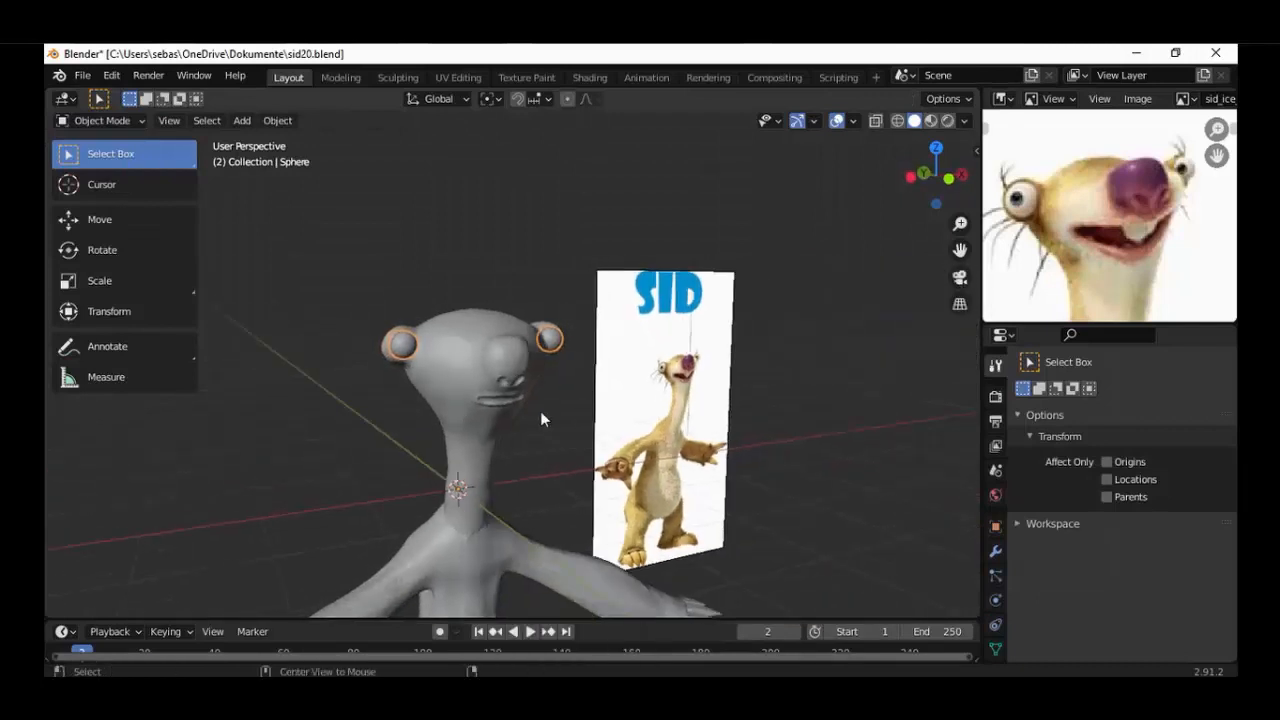
middle_click_drag(448, 400, 553, 355)
left_click(545, 352)
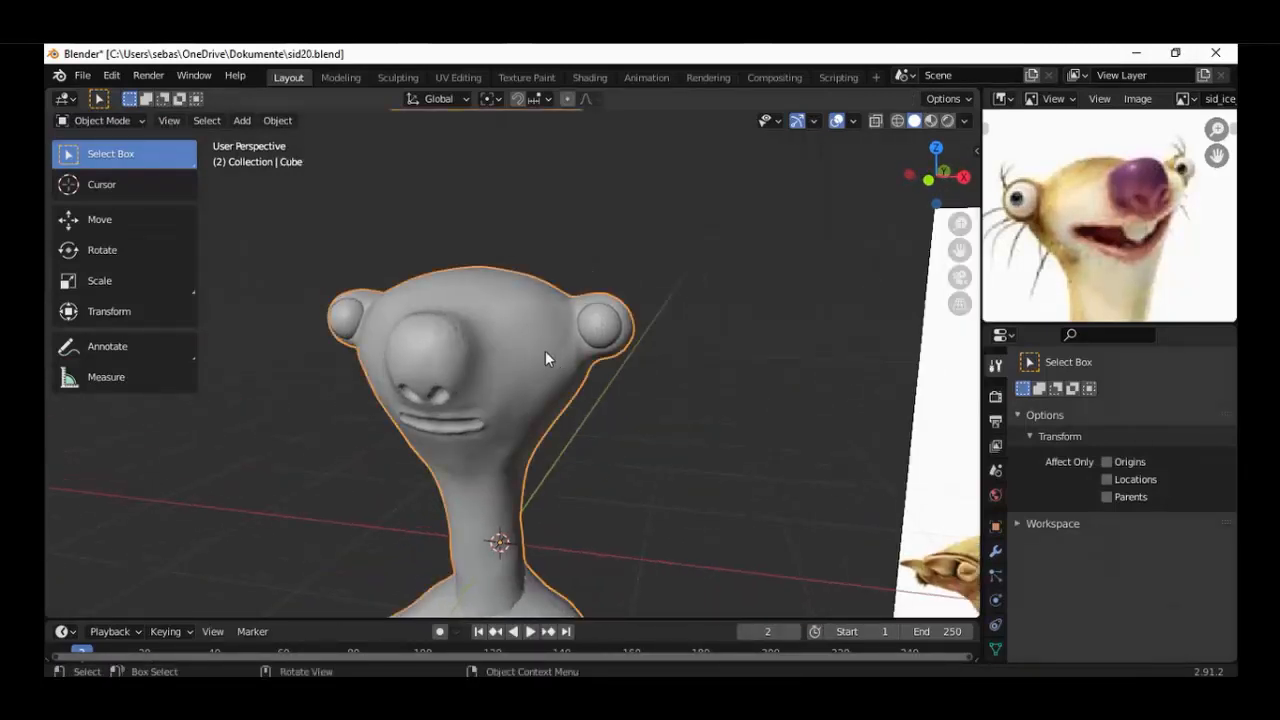
key("KP_1")
scroll(545, 352, "up", 2)
left_click(100, 120)
left_click(104, 175)
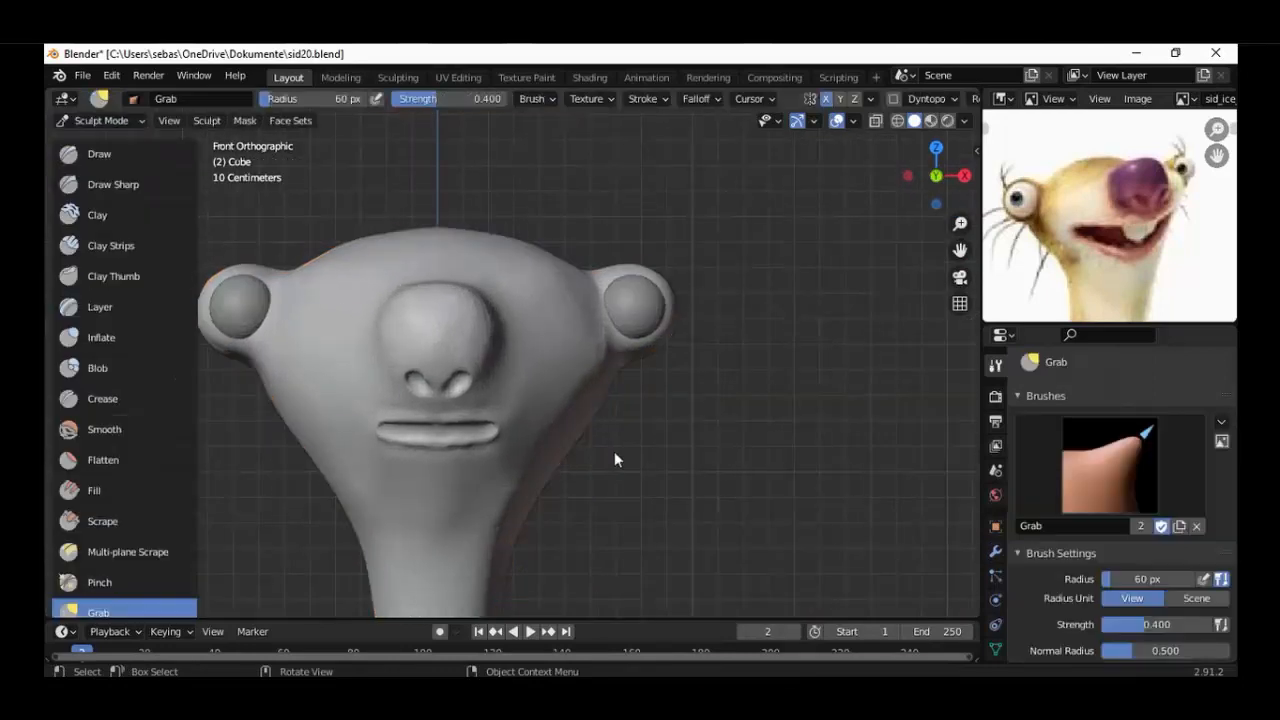
Grab the inner and lower edges of the eye bulge to shape them around the eyeball.
scroll(1055, 542, "down", 6)
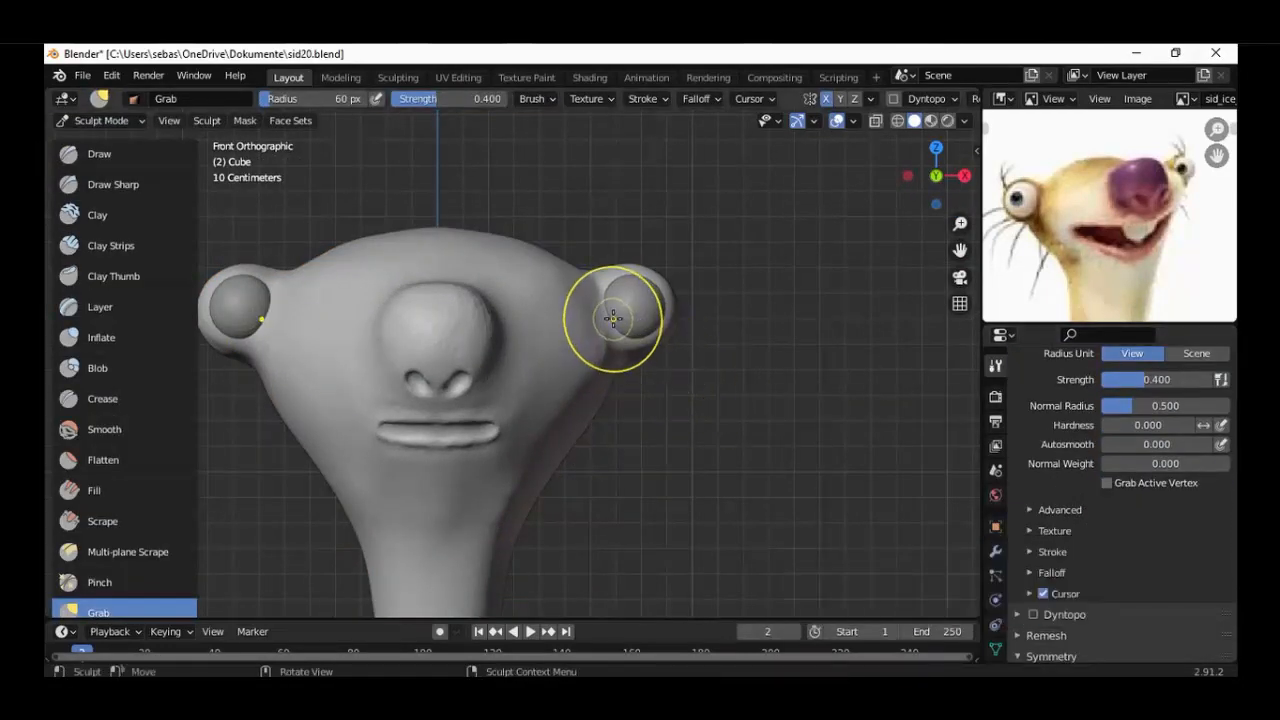
left_click_drag(608, 310, 614, 366)
middle_click_drag(614, 366, 523, 397)
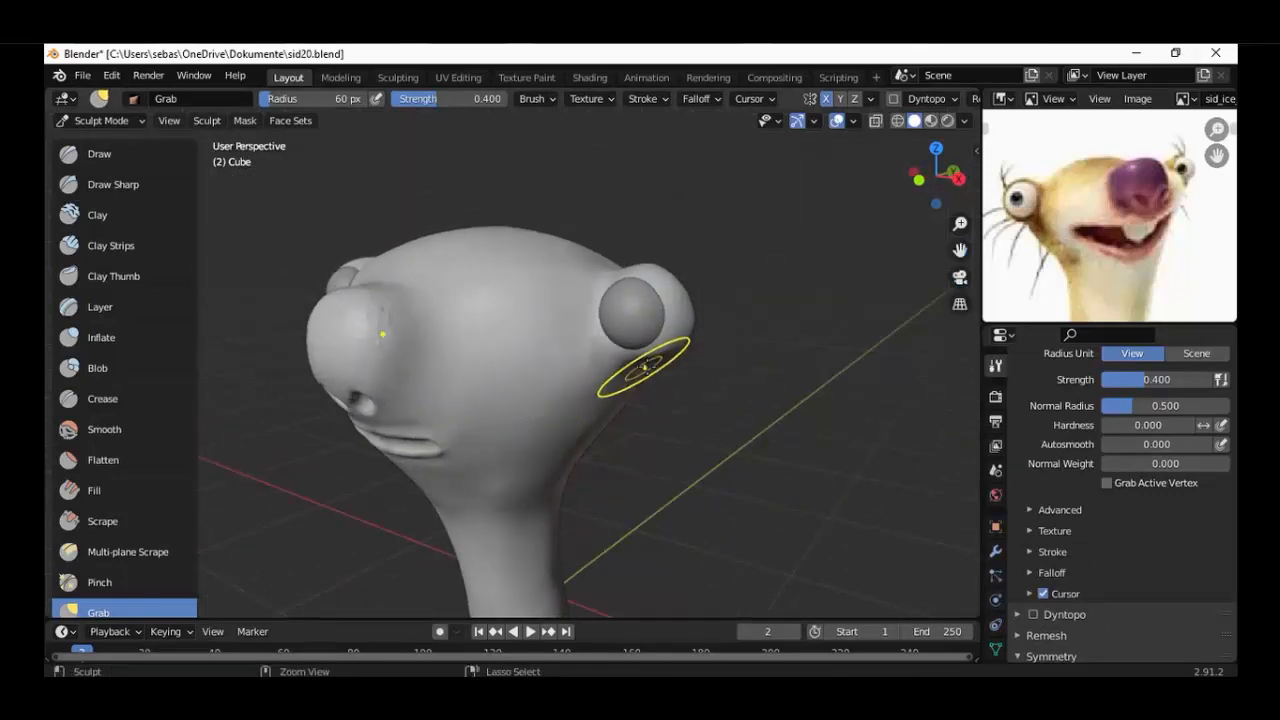
scroll(647, 367, "up", 2)
Adjust the upper rim and the transition between eye bulge and cheek with Grab in front view.
key("KP_1")
scroll(655, 287, "up", 1)
left_click_drag(671, 269, 651, 257)
middle_click_drag(628, 303, 580, 371, "shift")
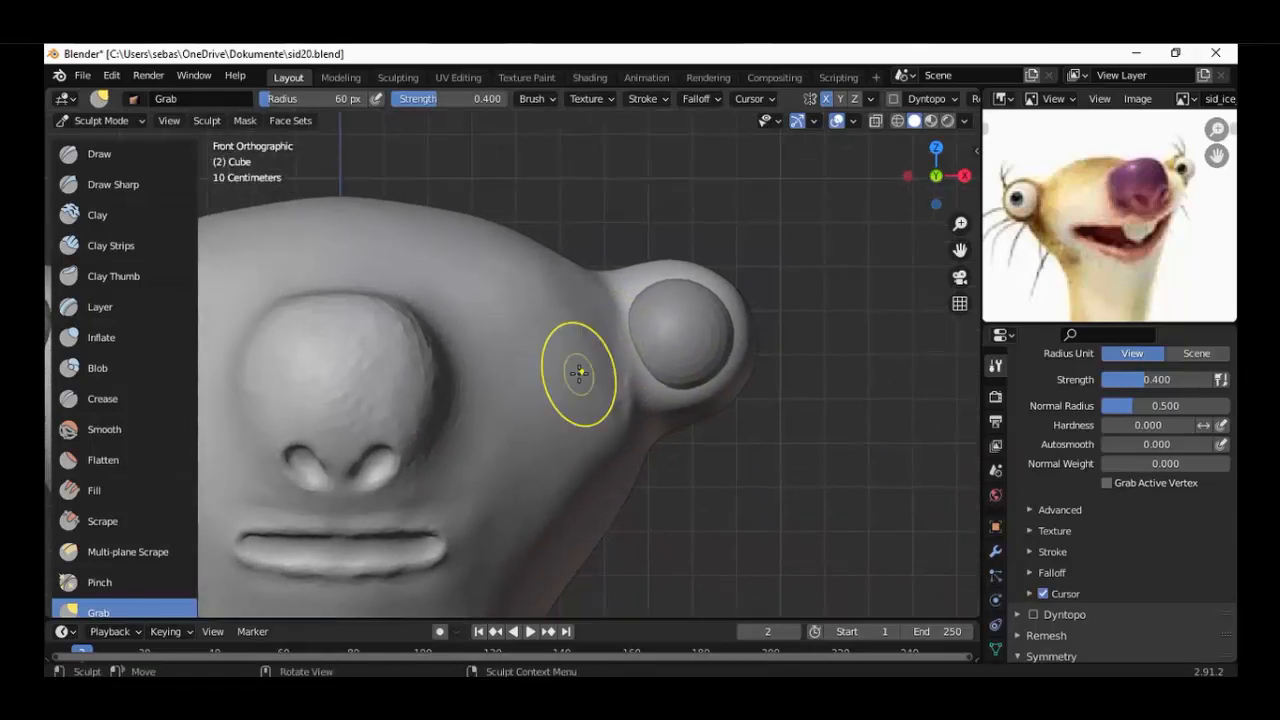
scroll(646, 291, "down", 3)
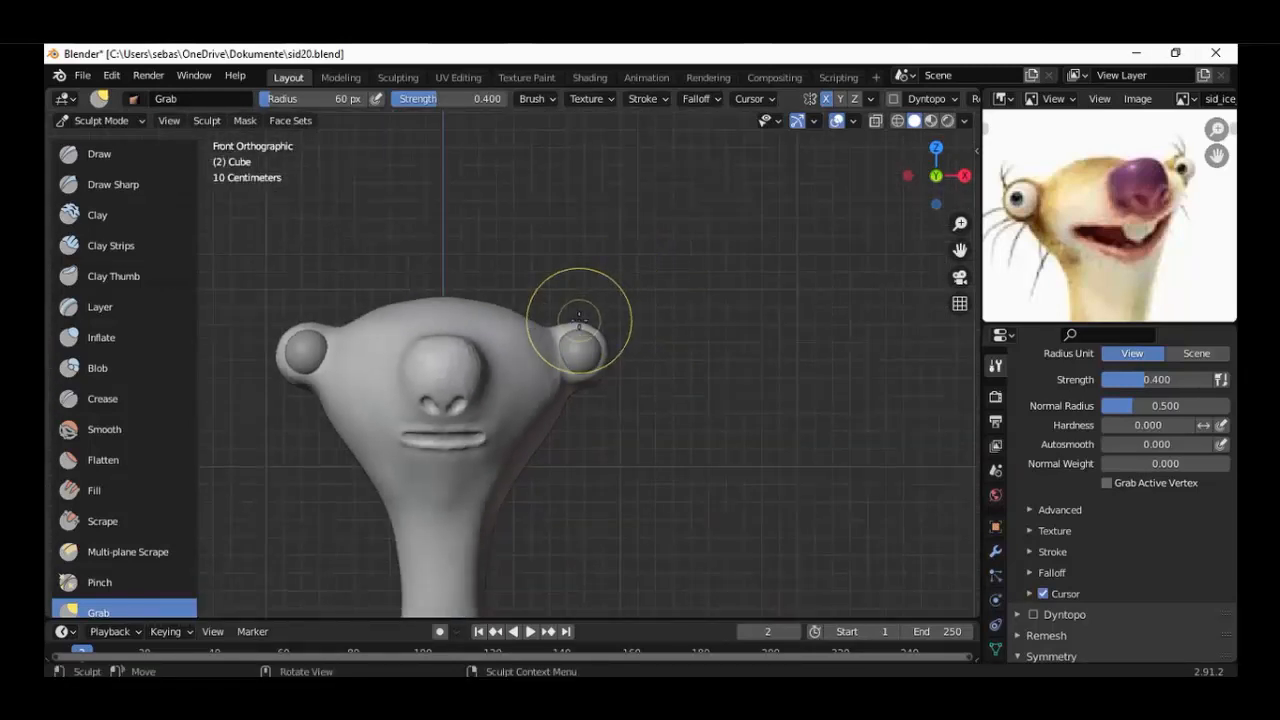
mouse_move(572, 303)
left_mouse_down()
mouse_move(602, 345)
mouse_move(590, 388)
left_mouse_up()
mouse_move(600, 390)
middle_mouse_down()
mouse_move(271, 371)
mouse_move(345, 371)
middle_mouse_up()
Save the file as the new version sid21.blend.
key("KP_1")
scroll(523, 371, "up", 8)
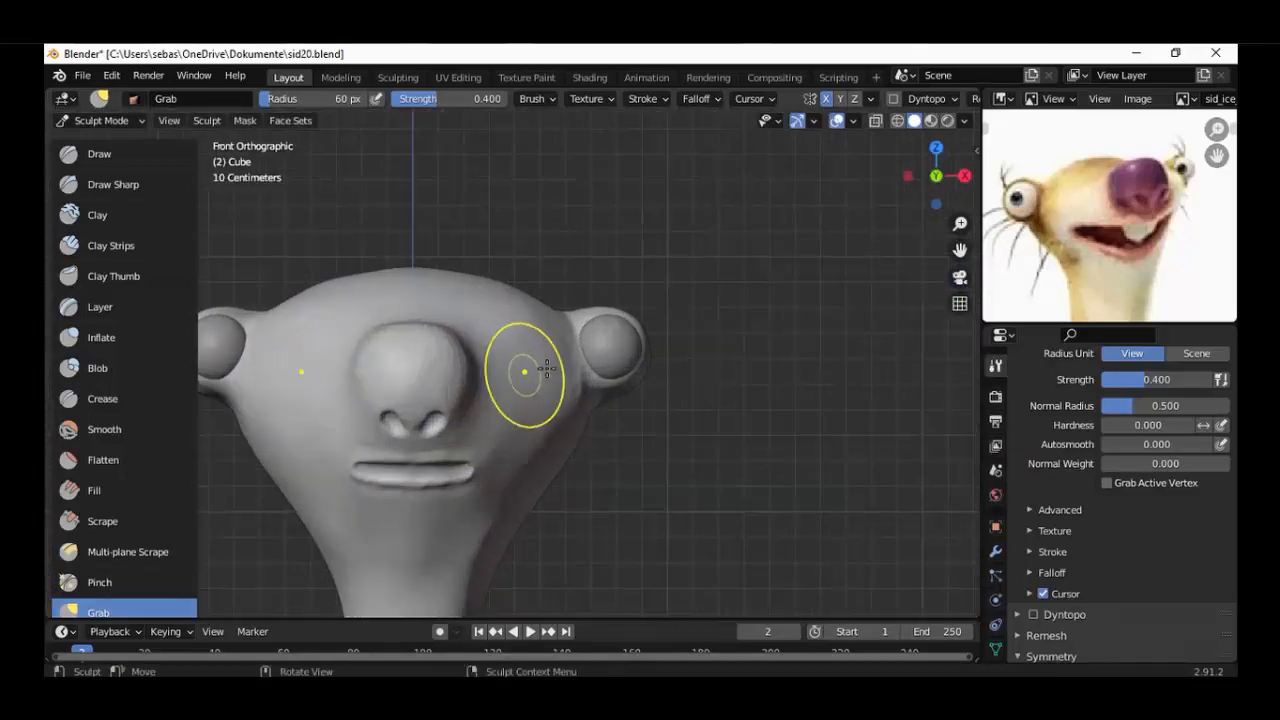
key("ctrl+alt+s")
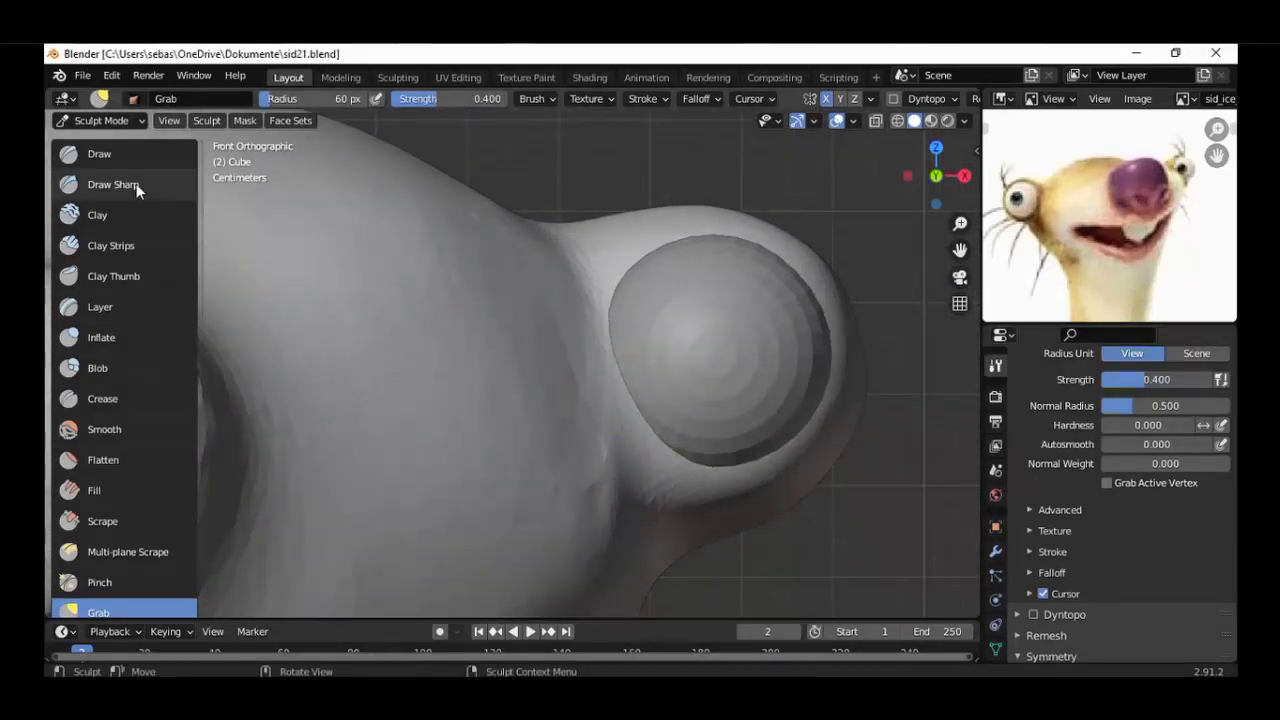
Carve the crease between the eye bulge and the face with the Blob brush set to Subtract.
left_click(115, 214)
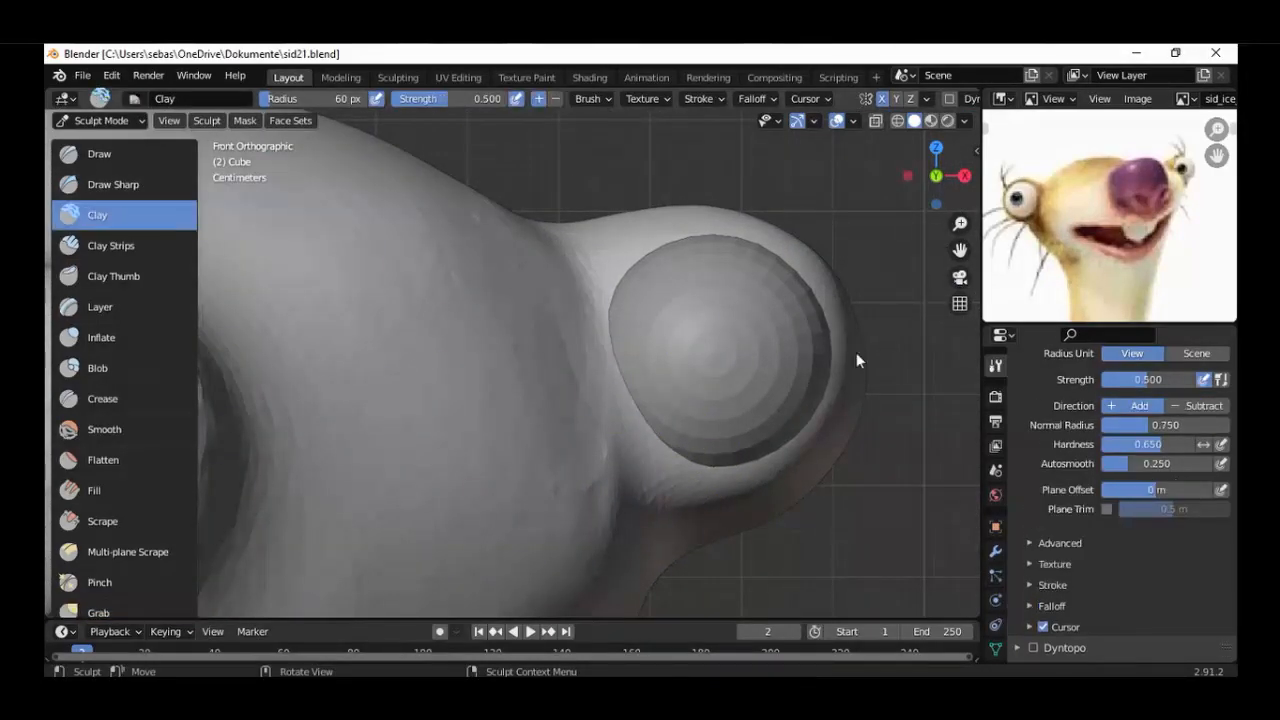
left_click(74, 367)
left_click(1198, 406)
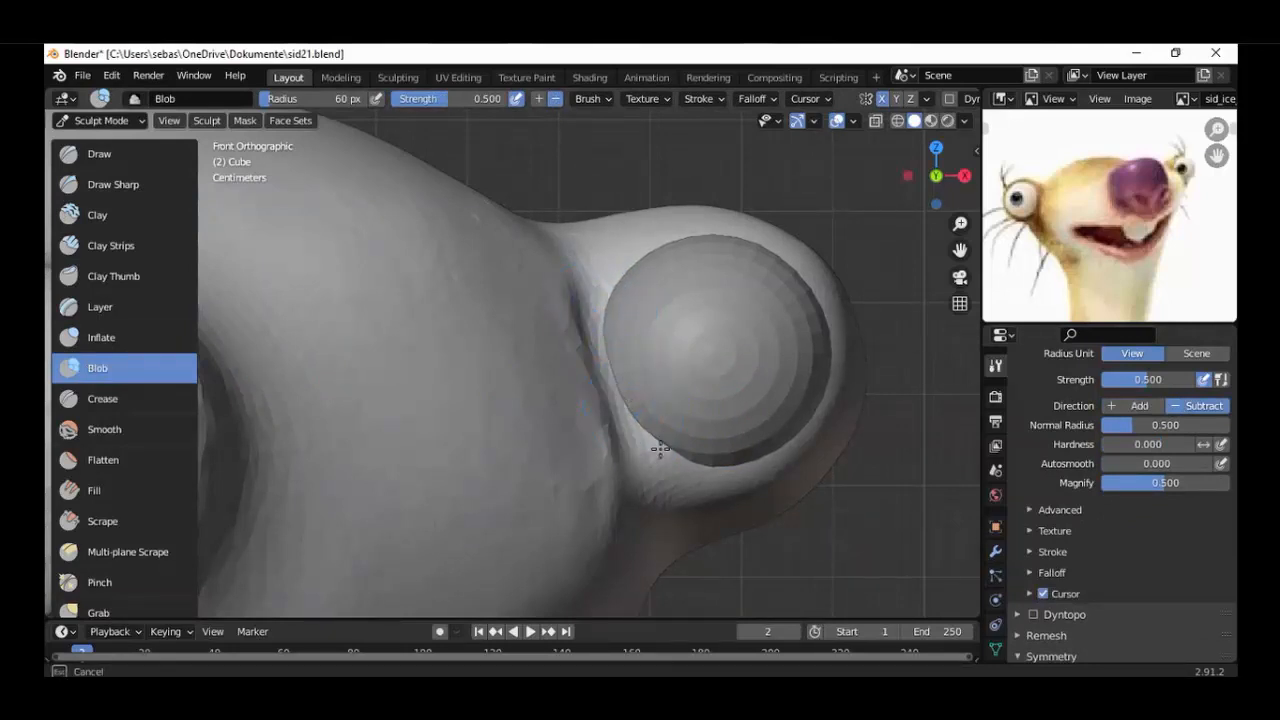
left_click_drag(631, 417, 635, 411)
scroll(635, 409, "down", 4)
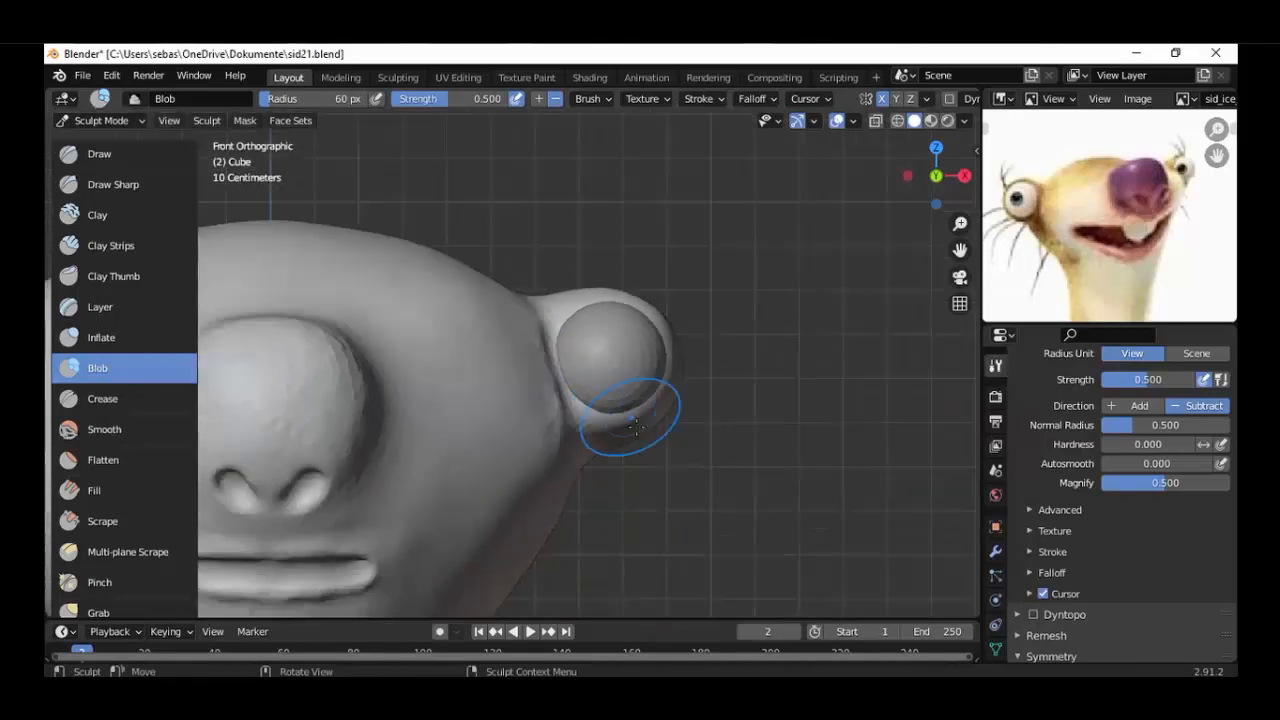
Deepen the crease between the eye bulge's inner edge and the face with the Blob brush set to Subtract.
mouse_move(635, 409)
middle_mouse_down()
mouse_move(509, 441)
mouse_move(484, 430)
mouse_move(587, 501)
mouse_move(570, 410)
middle_mouse_up()
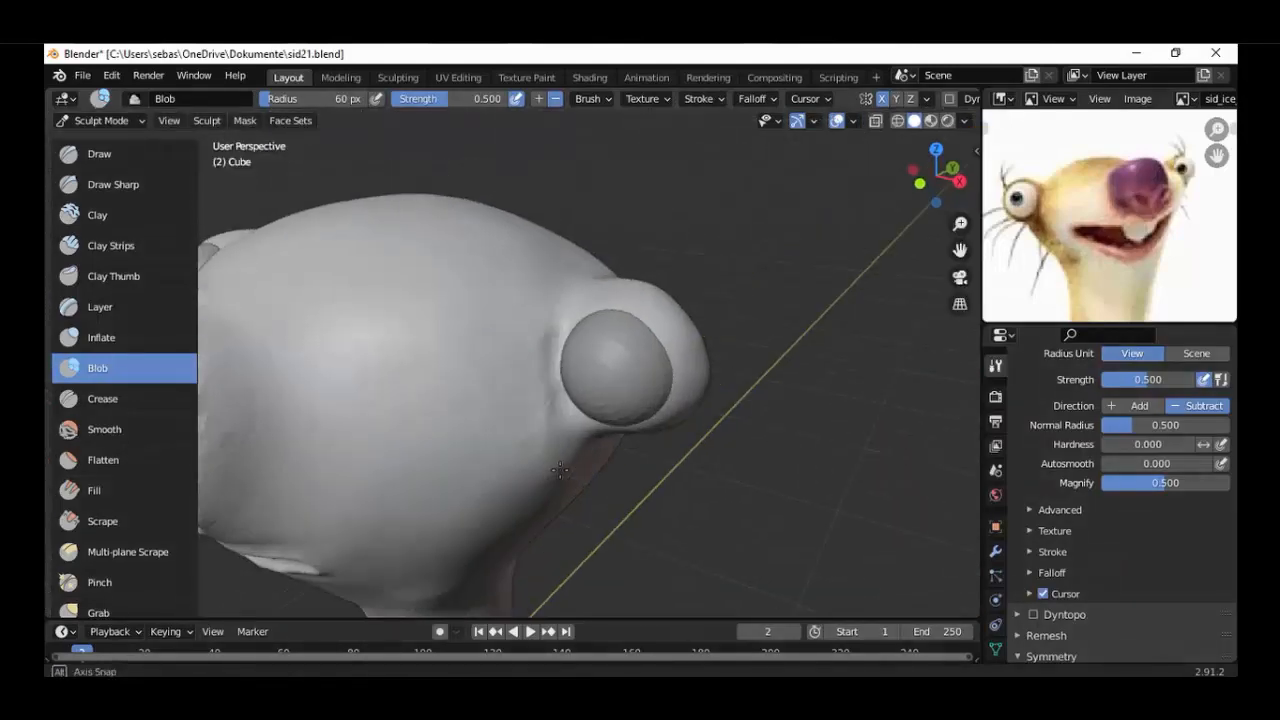
scroll(569, 409, "up", 5)
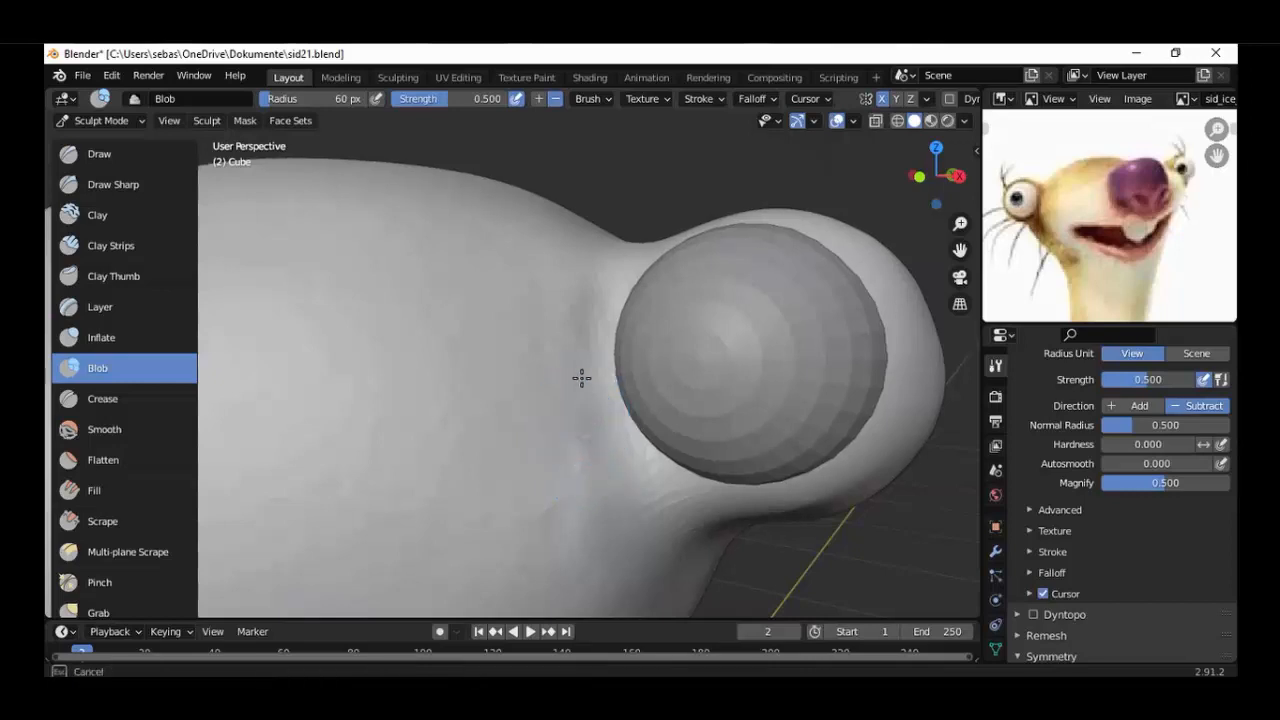
mouse_move(626, 429)
middle_mouse_down()
mouse_move(687, 447)
mouse_move(578, 463)
mouse_move(588, 466)
mouse_move(643, 460)
mouse_move(486, 437)
mouse_move(592, 450)
mouse_move(543, 443)
middle_mouse_up()
scroll(576, 466, "down", 7)
scroll(604, 463, "down", 4)
Even out the crease area between the face and the eye bulge's inner edge with the Flatten brush.
scroll(580, 450, "up", 5)
key("shift+t")
scroll(557, 400, "up", 6)
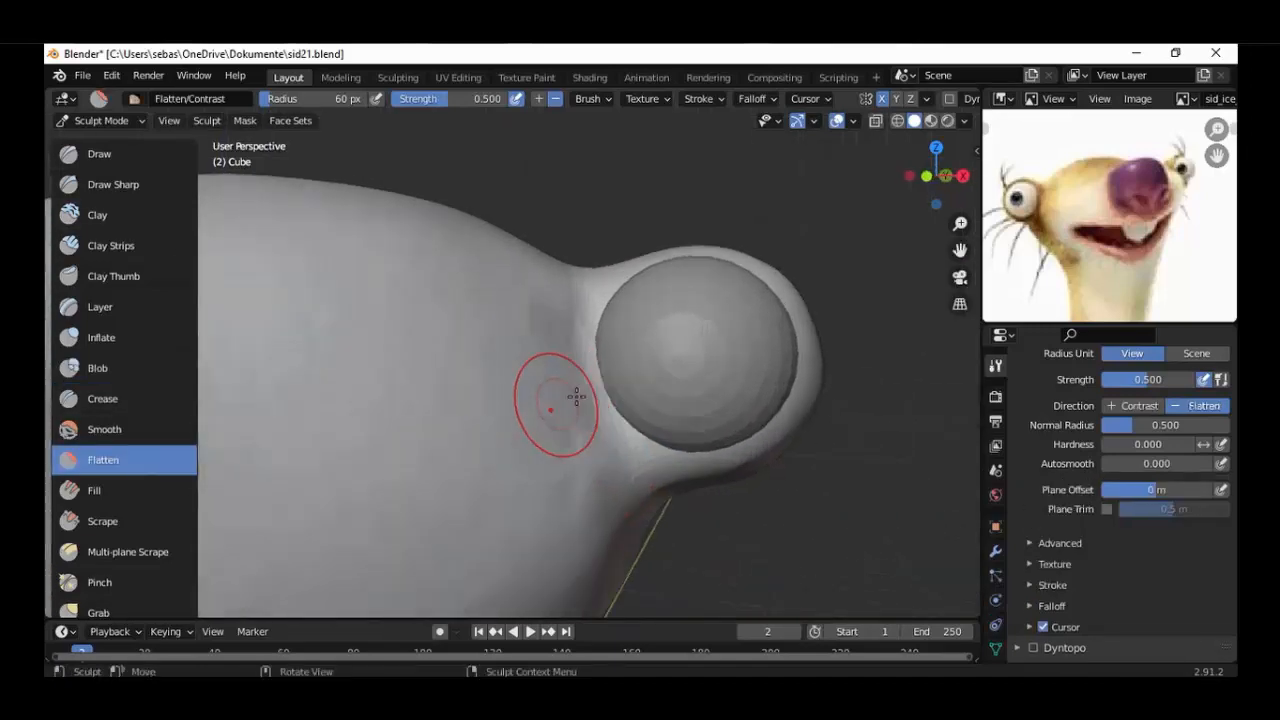
left_click_drag(578, 292, 581, 323)
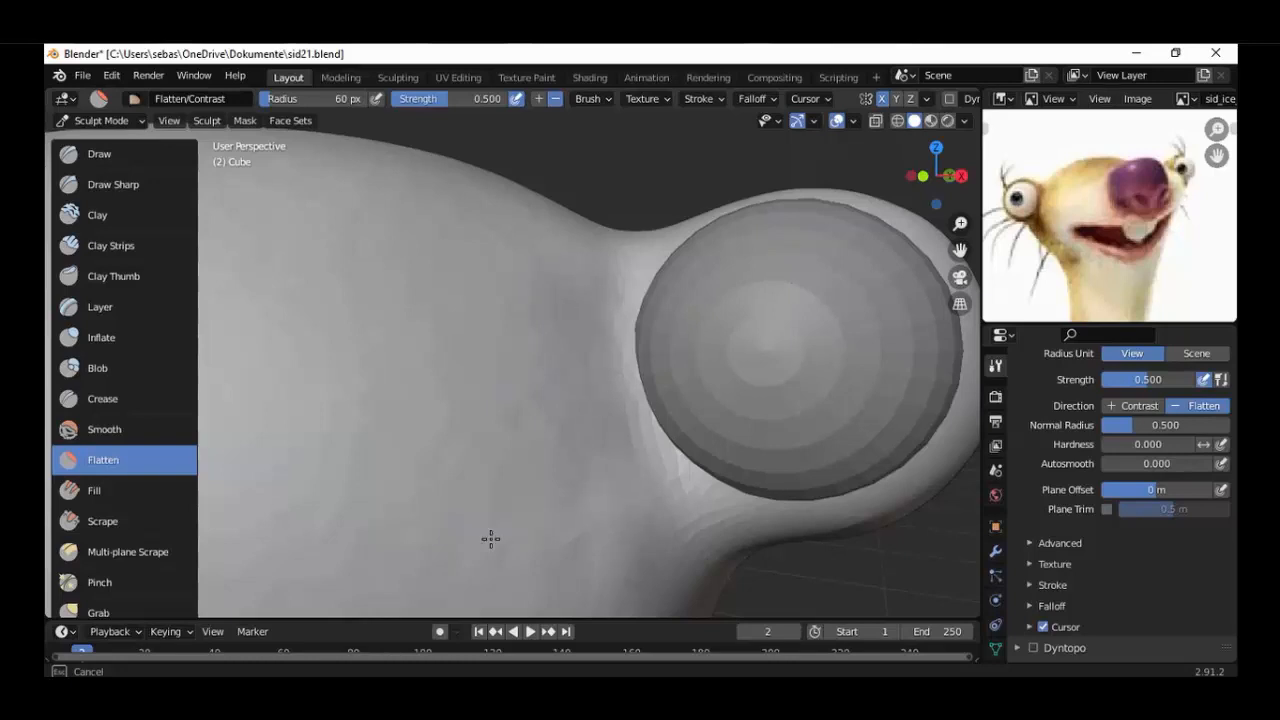
left_click_drag(545, 321, 547, 325)
scroll(548, 330, "down", 7)
mouse_move(560, 355)
middle_mouse_down()
mouse_move(571, 371)
mouse_move(557, 371)
middle_mouse_up()
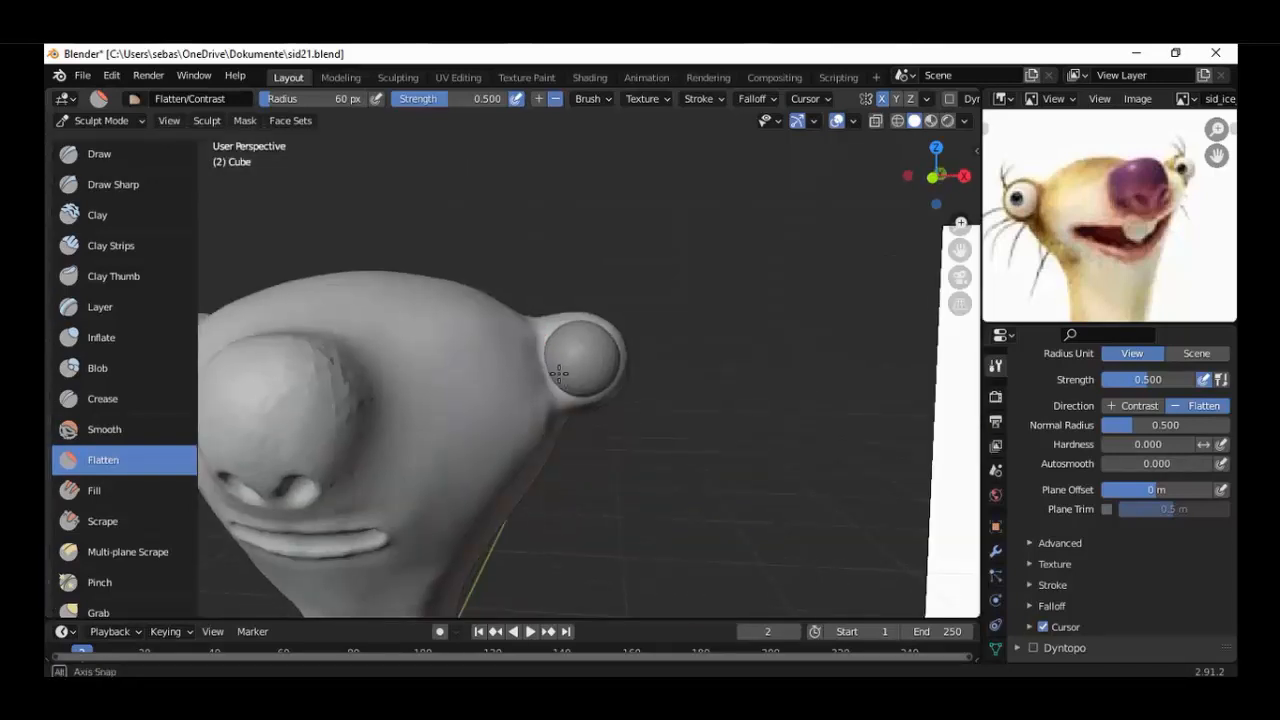
Flatten the rough facets on the upper side of the nose.
scroll(500, 405, "down", 3)
middle_click_drag(451, 431, 505, 412)
scroll(520, 410, "up", 8)
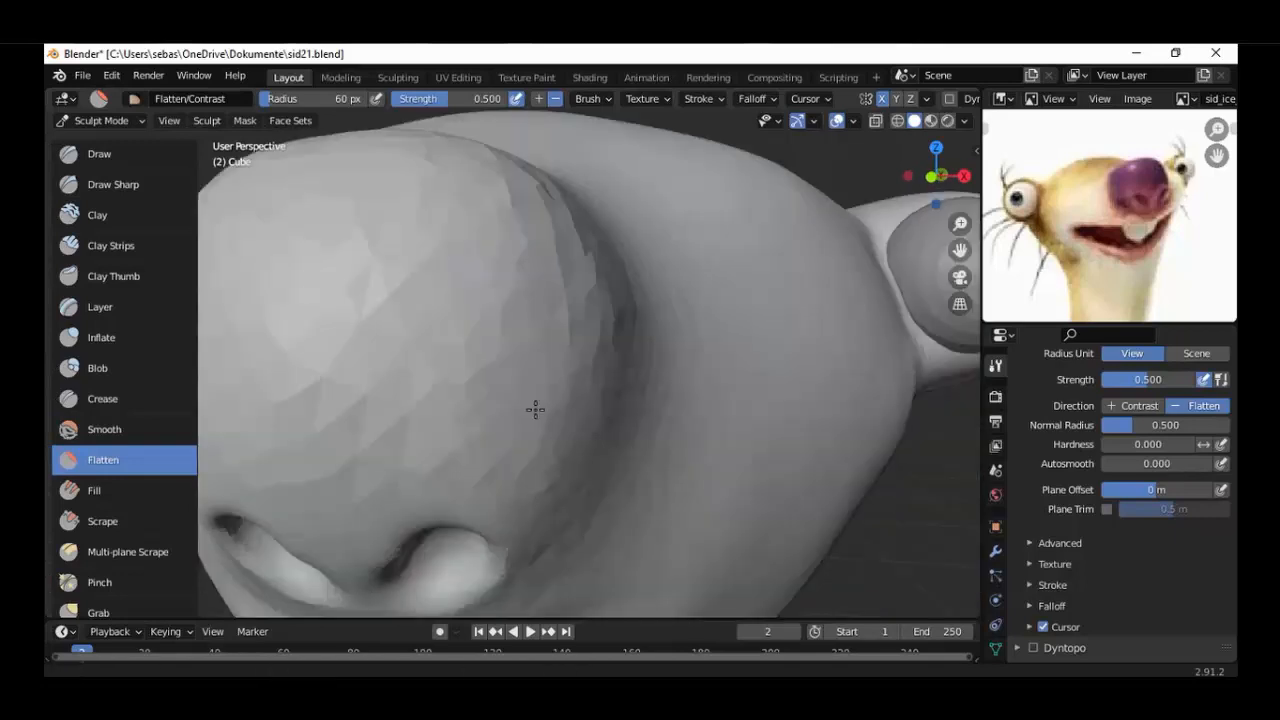
left_click_drag(603, 274, 593, 313)
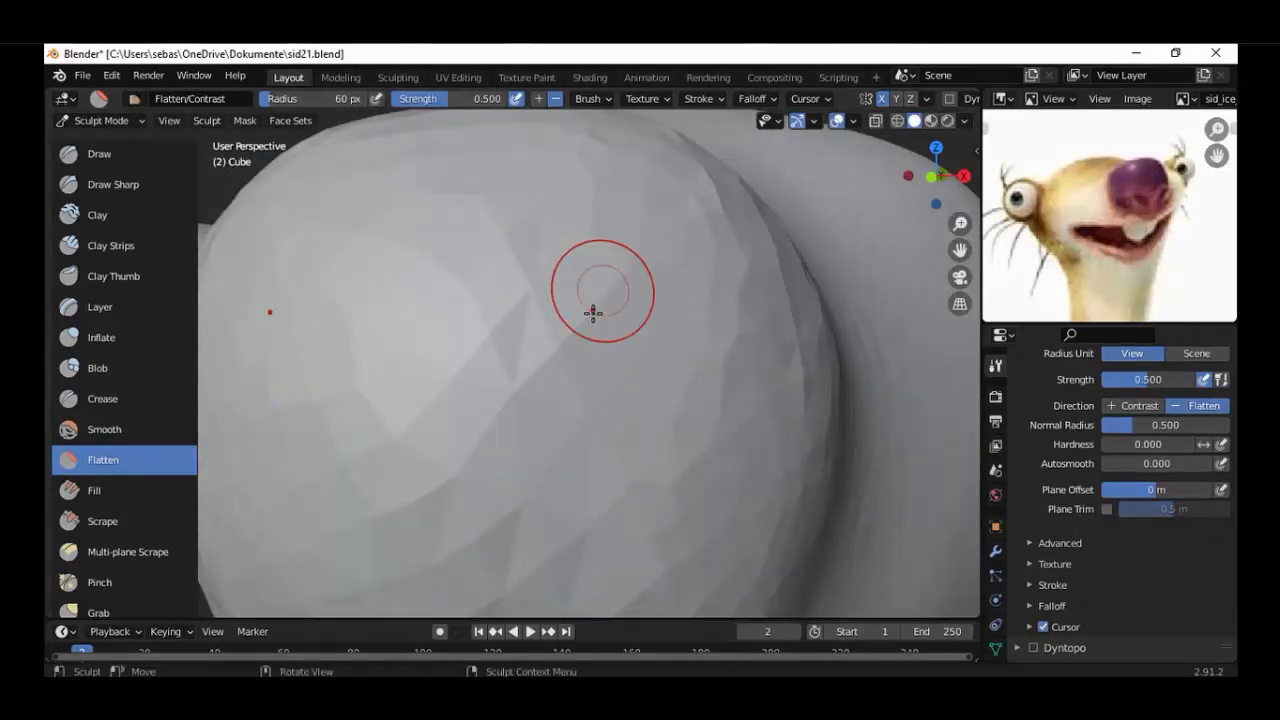
scroll(590, 340, "down", 5)
scroll(565, 358, "up", 1)
mouse_move(563, 357)
left_mouse_down()
mouse_move(535, 349)
mouse_move(577, 343)
left_mouse_up()
scroll(657, 374, "down", 2)
Flatten the back of the eye bulge where it blends into the side of the head.
mouse_move(657, 374)
middle_mouse_down()
mouse_move(620, 398)
mouse_move(447, 396)
mouse_move(400, 411)
mouse_move(486, 451)
middle_mouse_up()
scroll(404, 418, "up", 5)
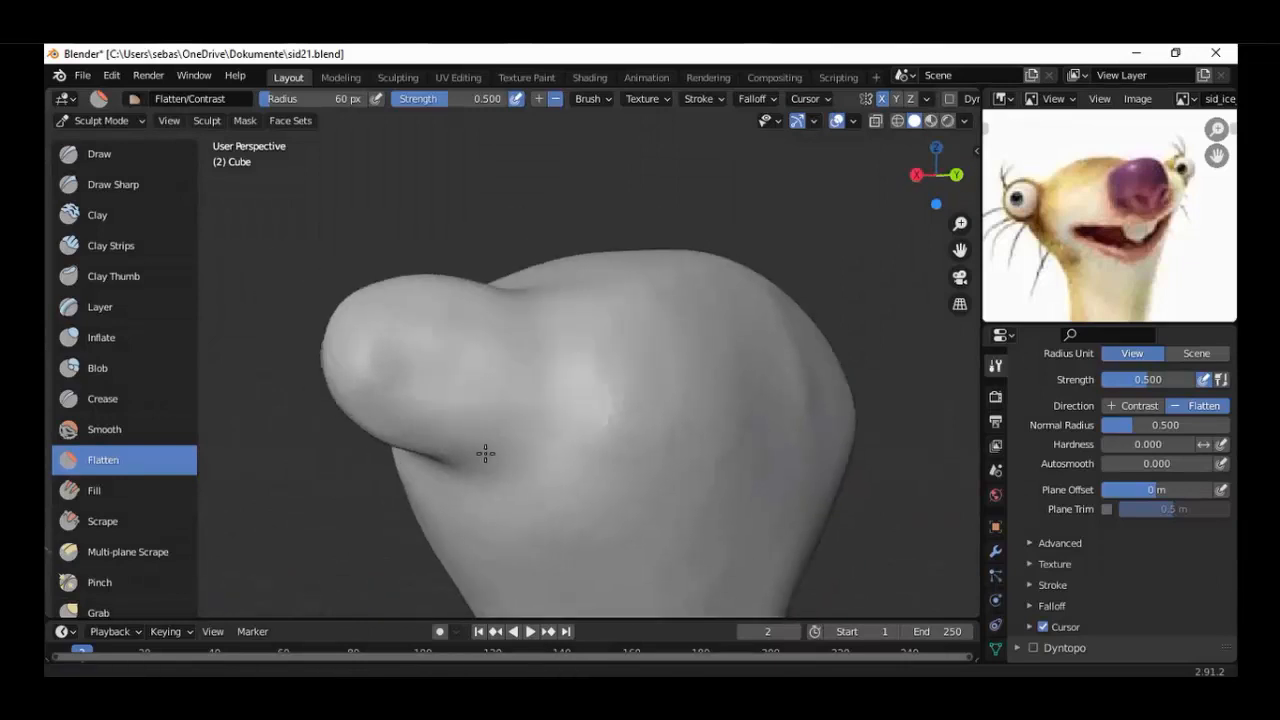
middle_click_drag(452, 408, 504, 453, "shift")
scroll(508, 452, "up", 2)
left_click_drag(542, 442, 613, 441)
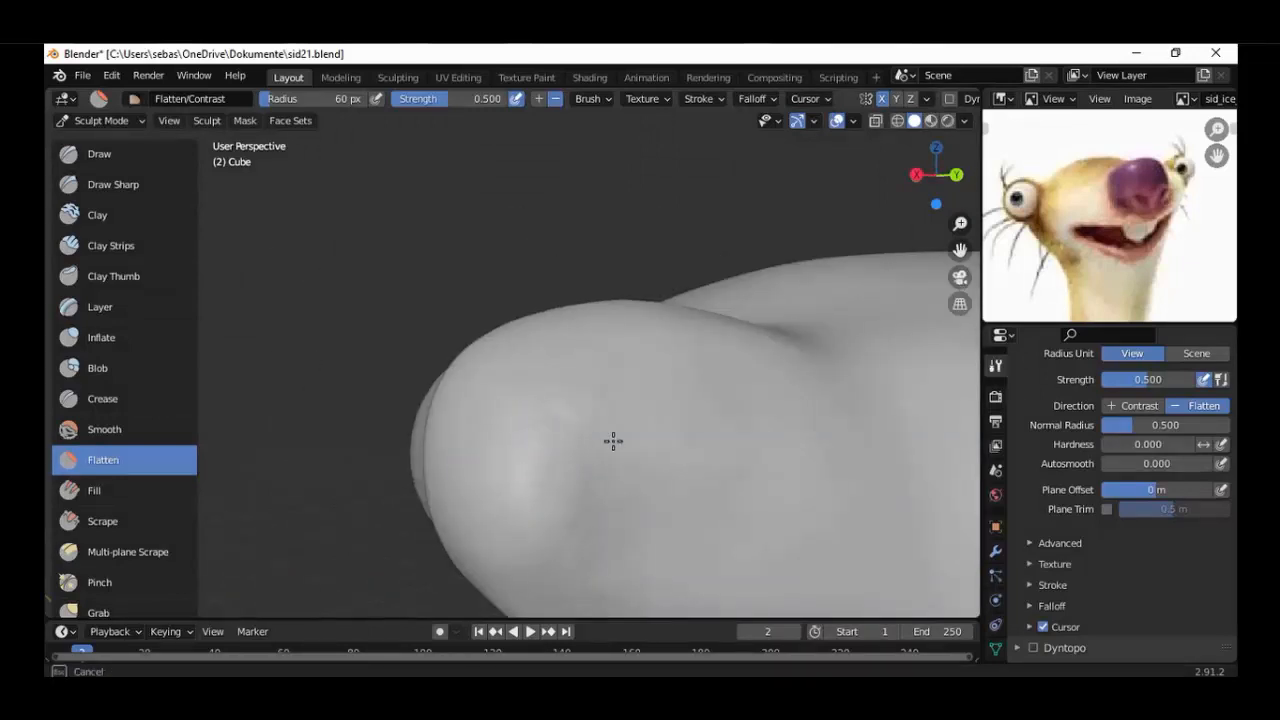
scroll(541, 445, "down", 5)
middle_click_drag(541, 445, 573, 445)
scroll(1055, 568, "down", 1)
Enable Dyntopo, accepting the loss of vertex data, and flatten the rough outer edge of the nose.
left_click(1034, 612)
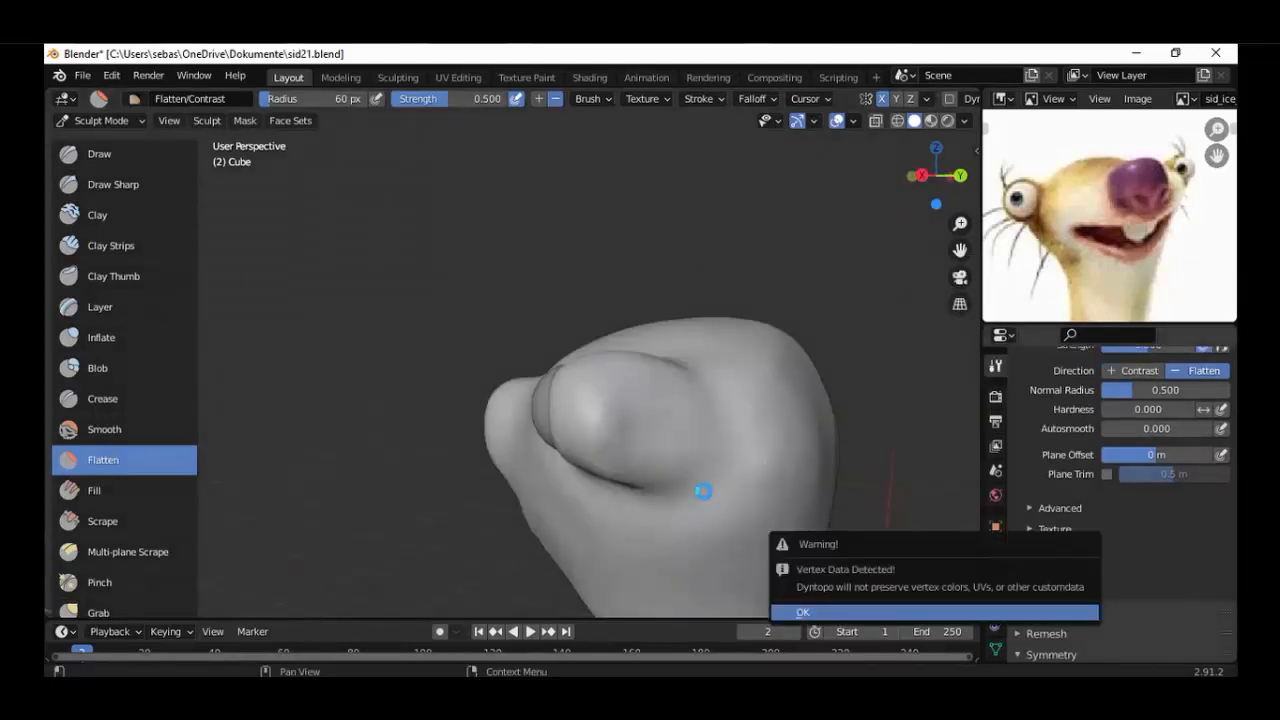
key("Return")
scroll(672, 471, "up", 3)
mouse_move(673, 471)
middle_mouse_down()
mouse_move(680, 505)
mouse_move(649, 500)
mouse_move(637, 450)
middle_mouse_up()
scroll(640, 440, "up", 2)
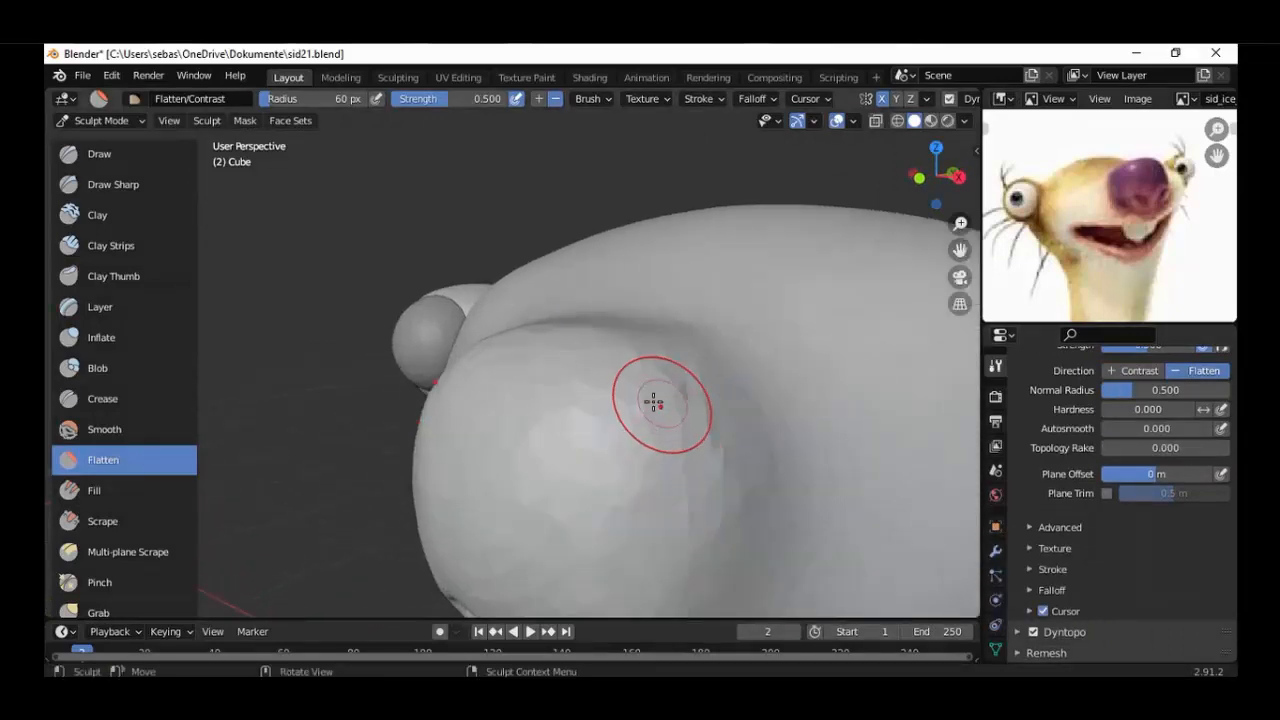
middle_click_drag(660, 400, 670, 376)
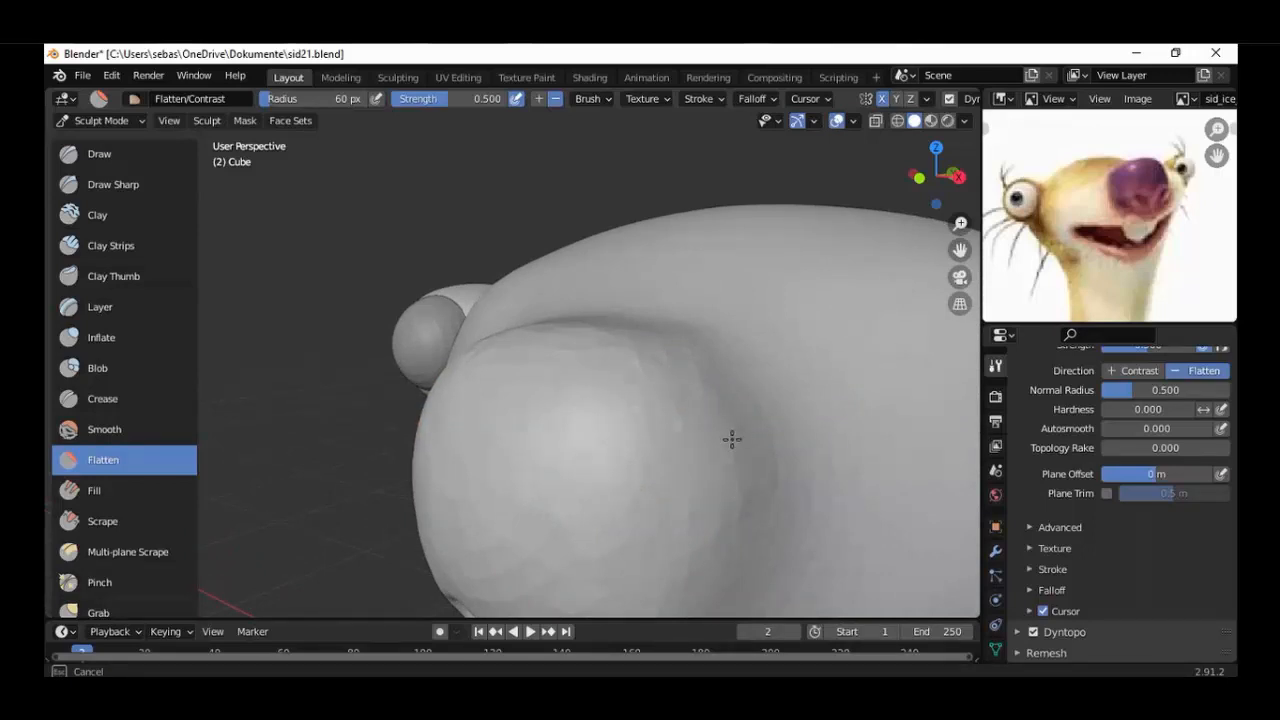
Refine the upper part of the nose with the Smooth brush and even out its facets with Flatten.
left_click(106, 429)
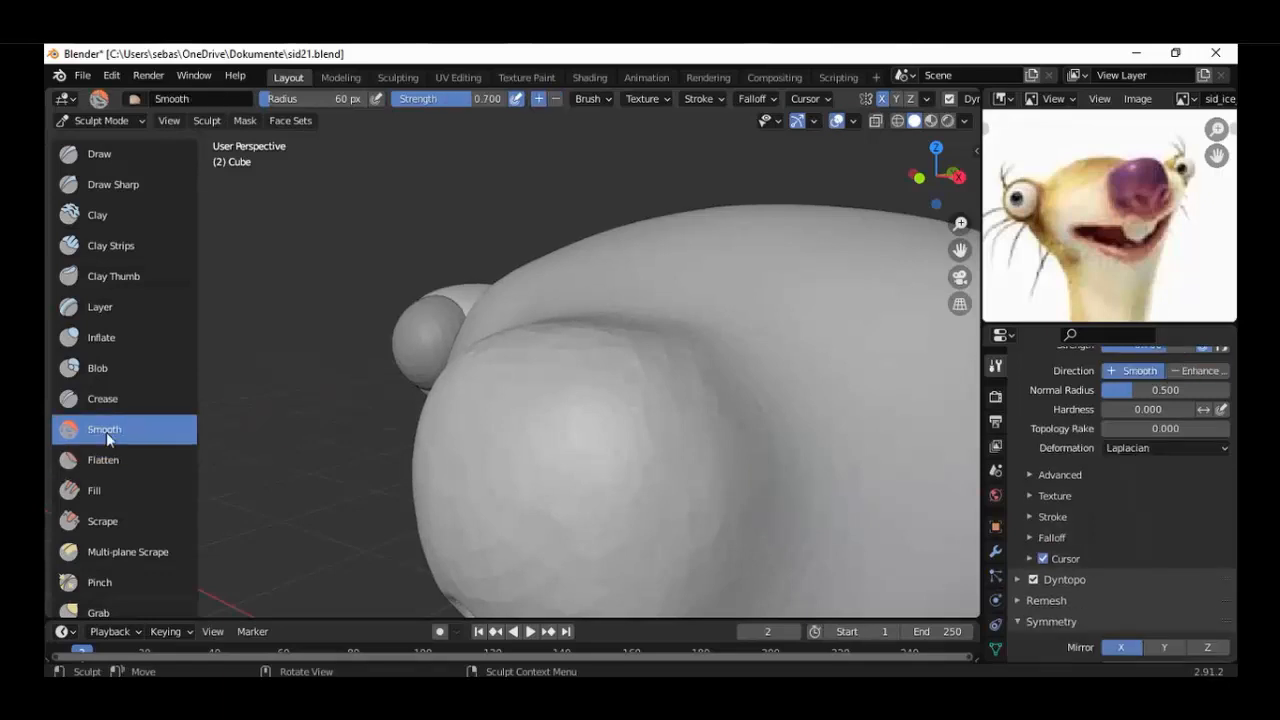
mouse_move(505, 447)
middle_mouse_down()
mouse_move(519, 459)
mouse_move(557, 380)
mouse_move(546, 380)
mouse_move(571, 430)
mouse_move(520, 440)
mouse_move(543, 414)
mouse_move(683, 400)
mouse_move(406, 420)
mouse_move(610, 420)
middle_mouse_up()
scroll(614, 420, "up", 6)
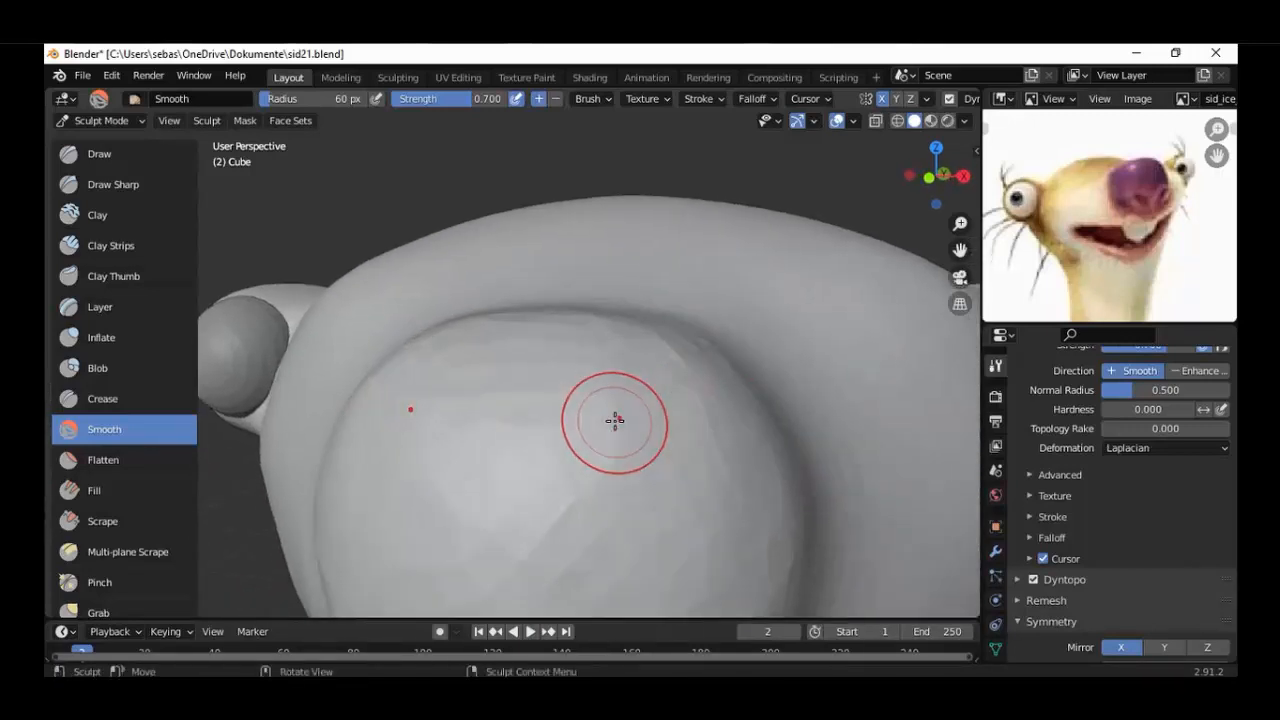
left_click(110, 462)
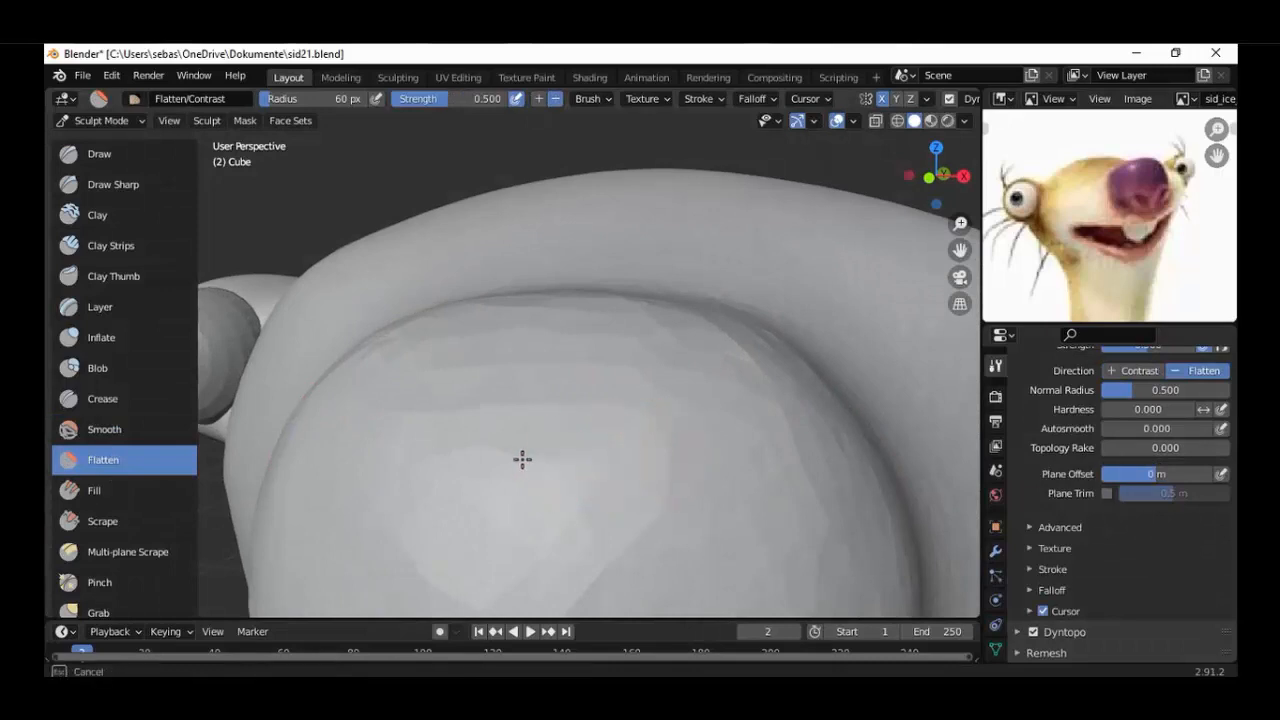
middle_click_drag(557, 449, 520, 400)
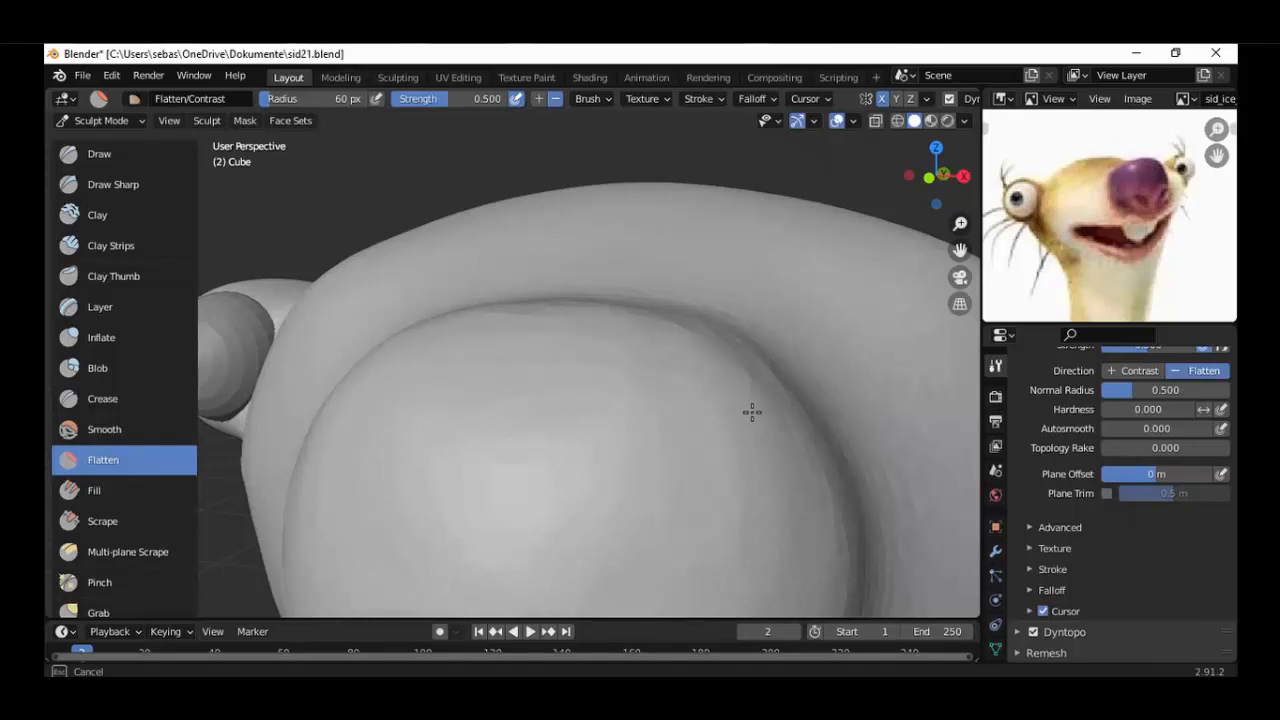
Flatten the faceted front of the nose above the nostrils.
middle_click_drag(780, 430, 600, 280)
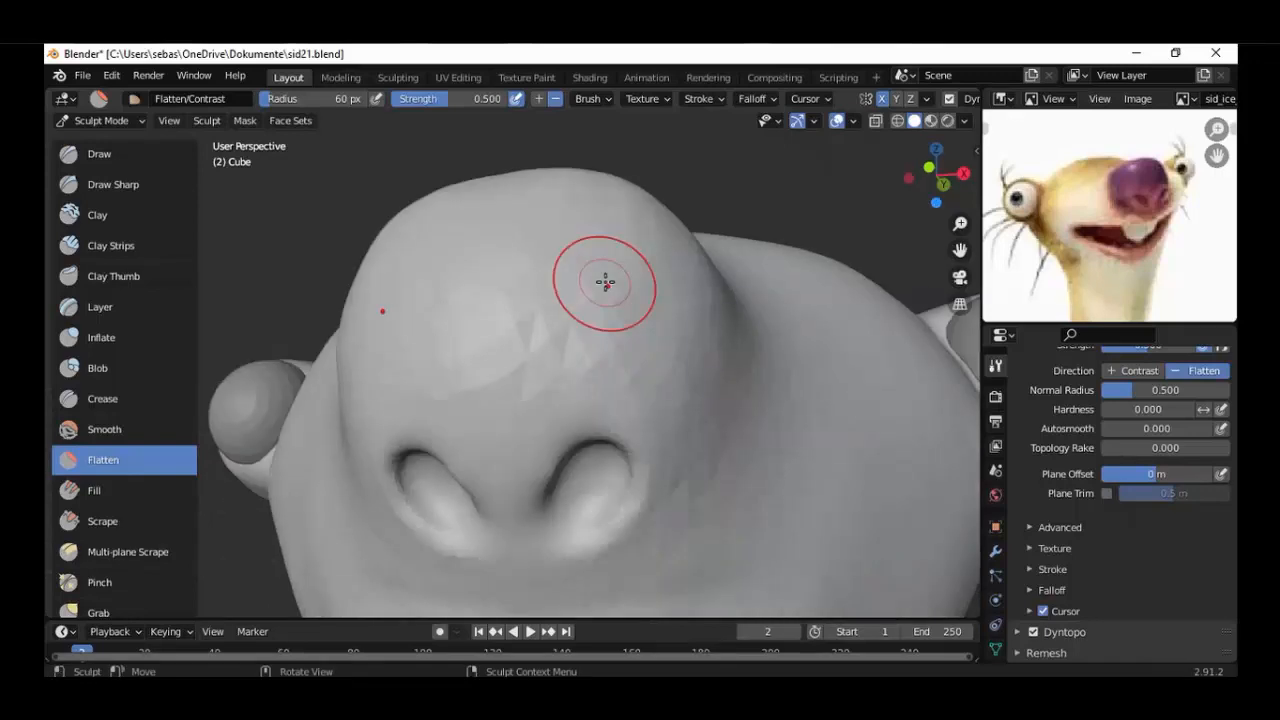
scroll(590, 255, "up", 3)
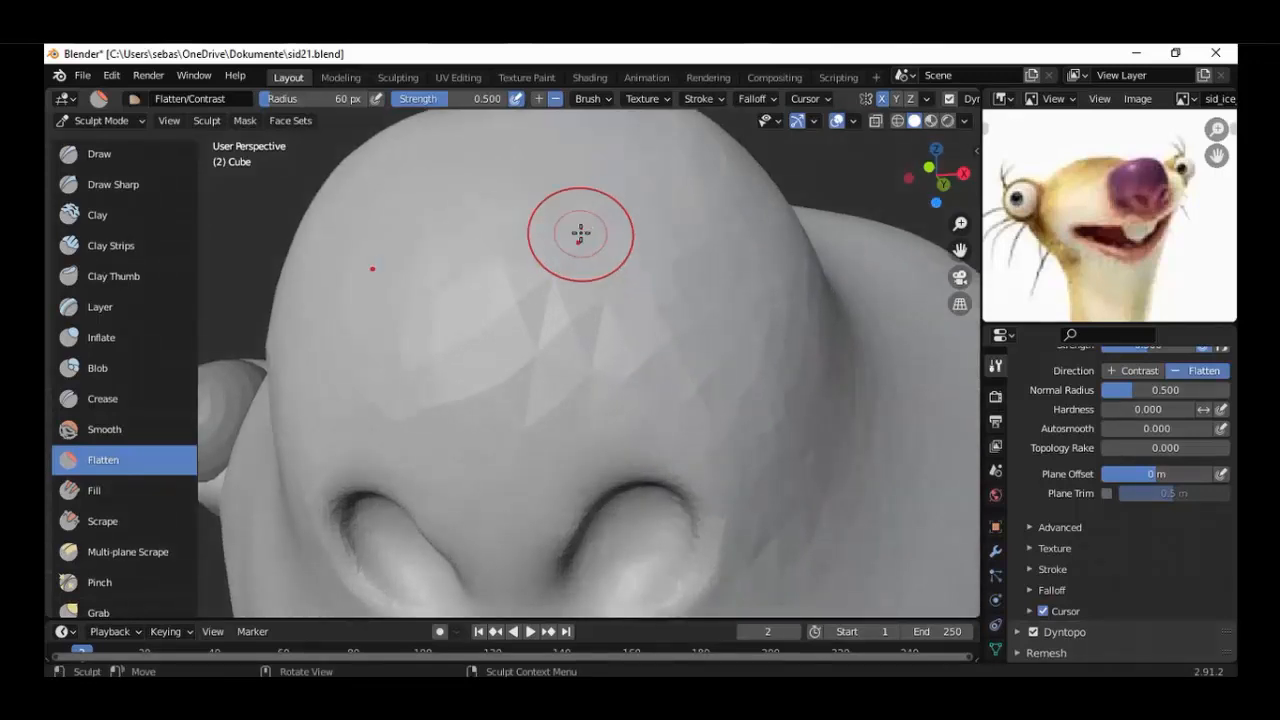
scroll(580, 233, "down", 1)
mouse_move(589, 345)
left_mouse_down()
mouse_move(540, 391)
mouse_move(558, 363)
left_mouse_up()
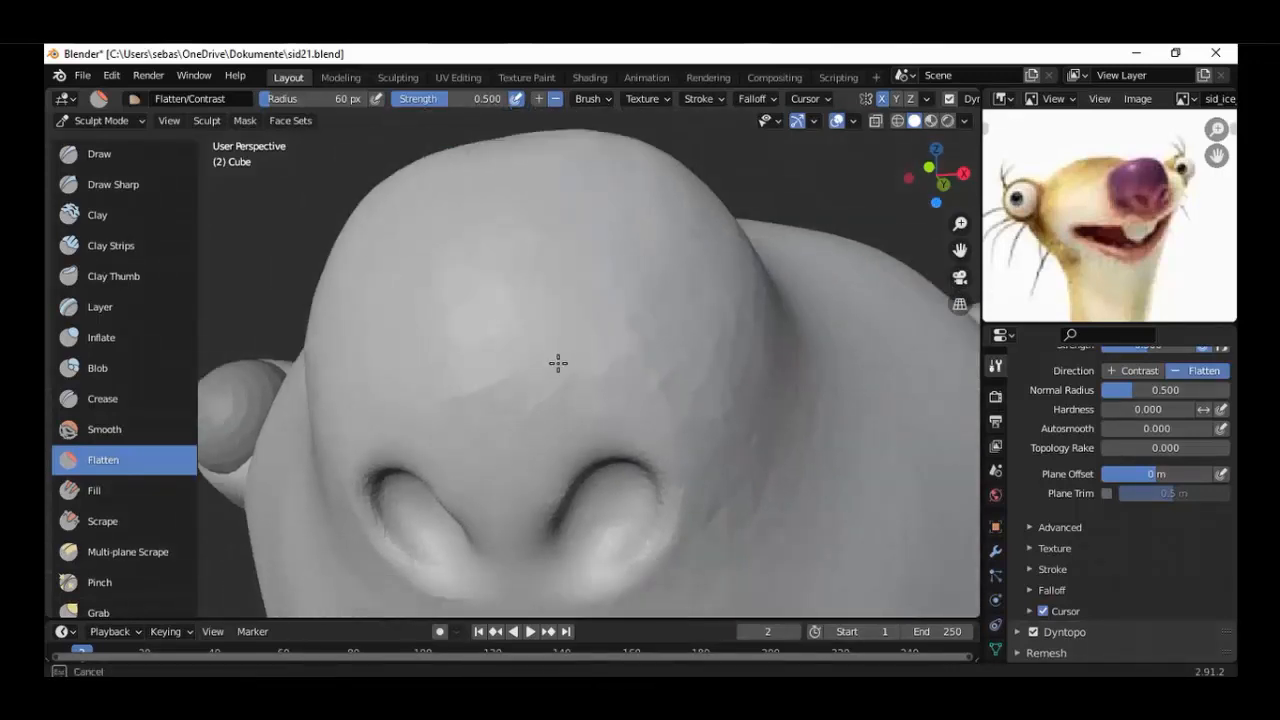
mouse_move(762, 425)
left_mouse_down()
mouse_move(741, 519)
mouse_move(518, 242)
mouse_move(519, 347)
left_mouse_up()
Flatten the nostril's outer rim and the adjoining side of the nose.
scroll(575, 360, "up", 5)
middle_click_drag(575, 360, 610, 198, "shift")
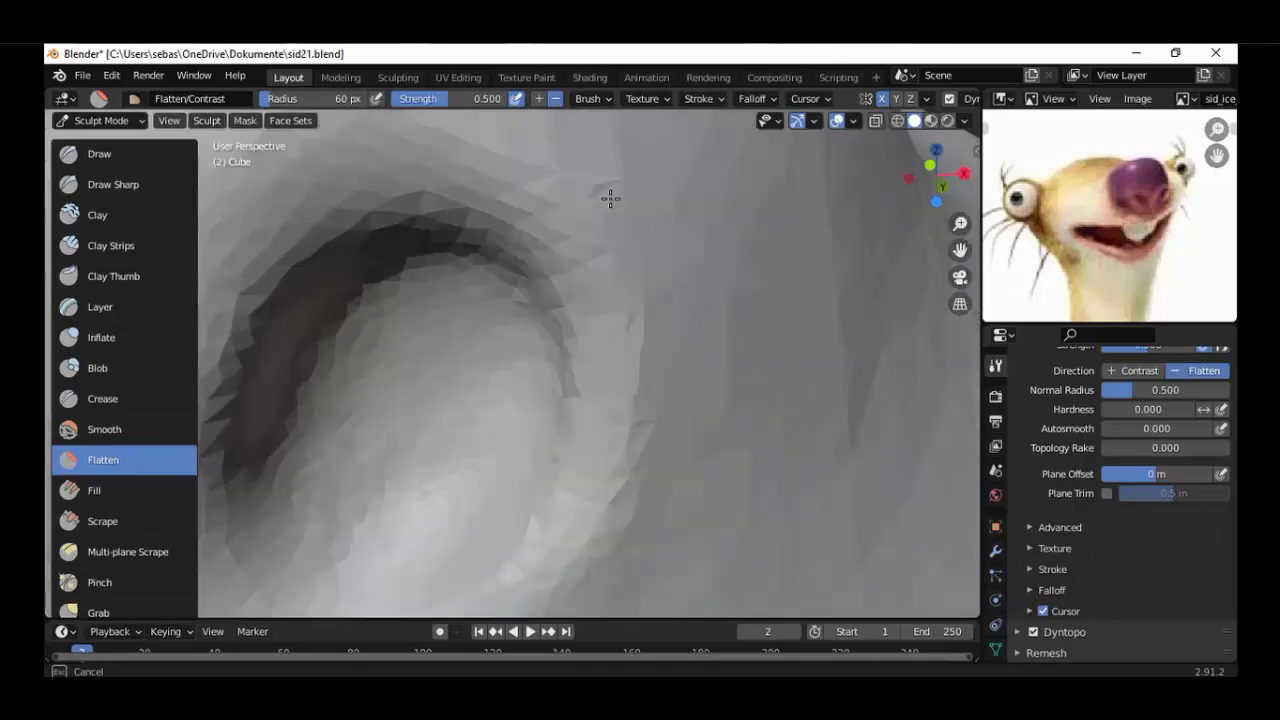
left_click_drag(610, 198, 635, 470)
scroll(708, 252, "down", 2)
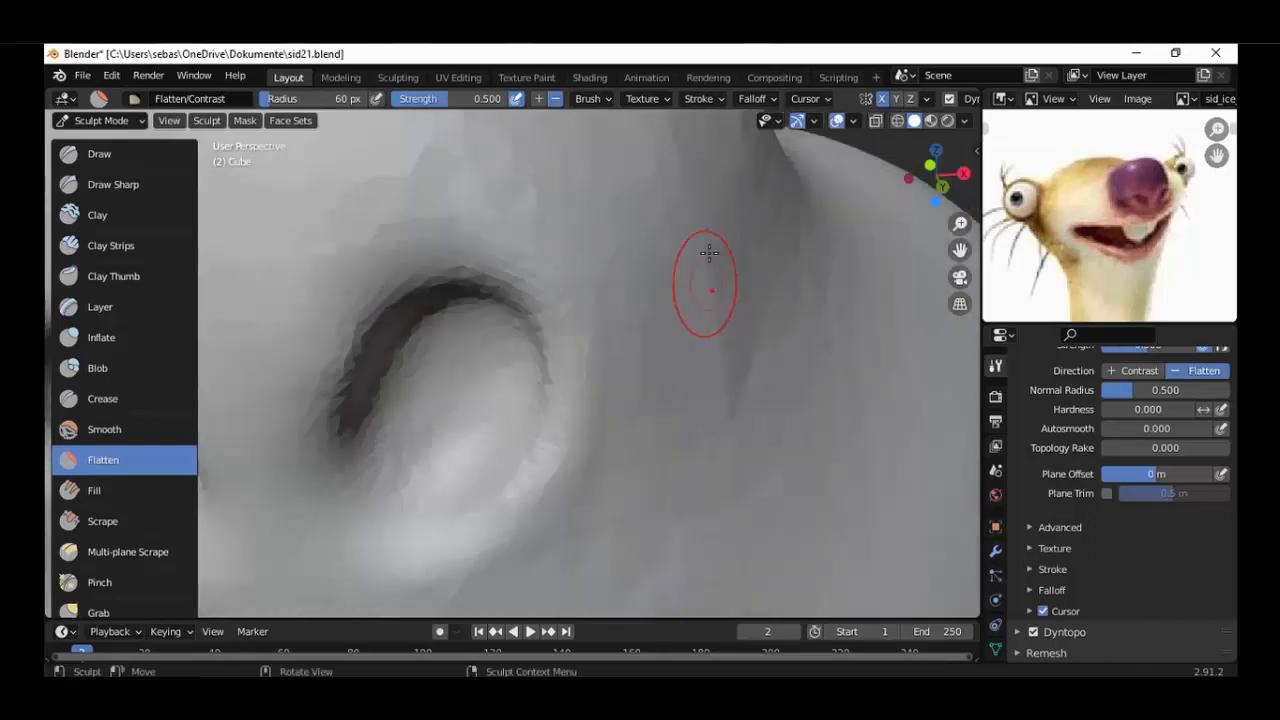
left_click_drag(708, 252, 710, 368)
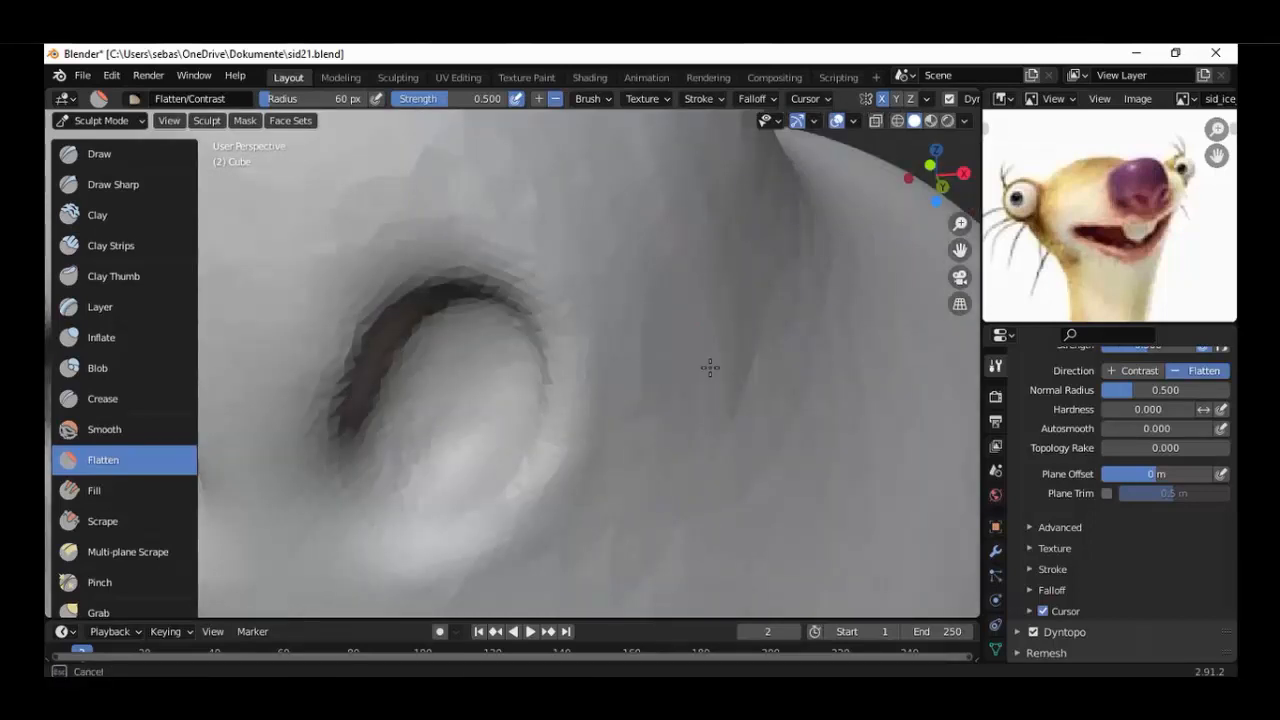
Build up the outer side of the eye bulge behind the eyeball with the Blob brush set to Add.
scroll(710, 368, "down", 7)
middle_click_drag(710, 368, 586, 374)
scroll(586, 374, "up", 8)
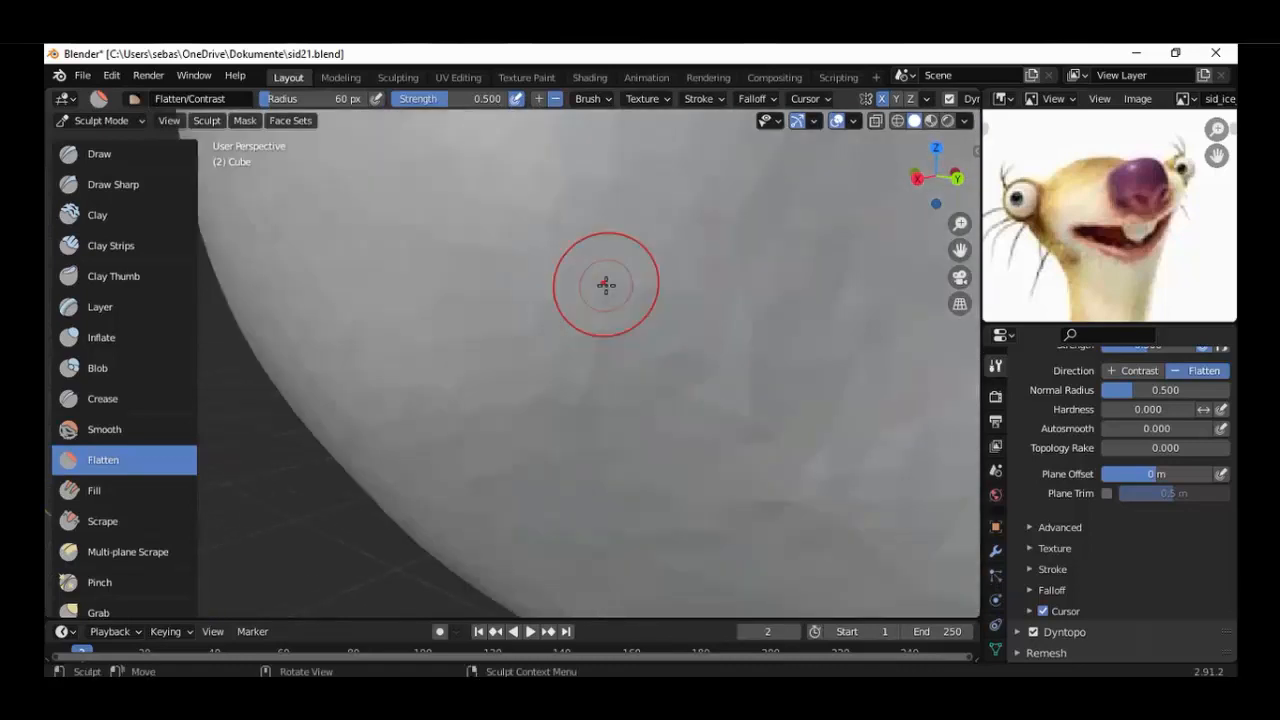
scroll(606, 285, "down", 5)
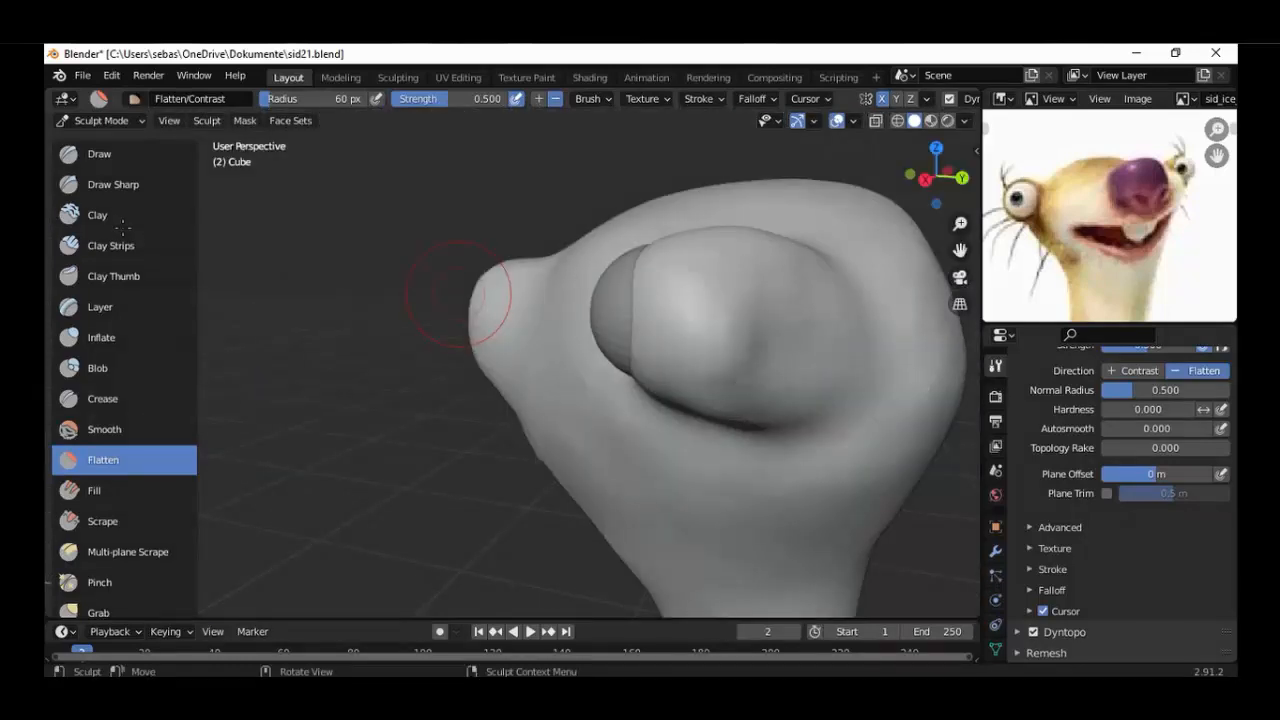
left_click(96, 368)
scroll(786, 397, "up", 4)
scroll(786, 397, "down", 4)
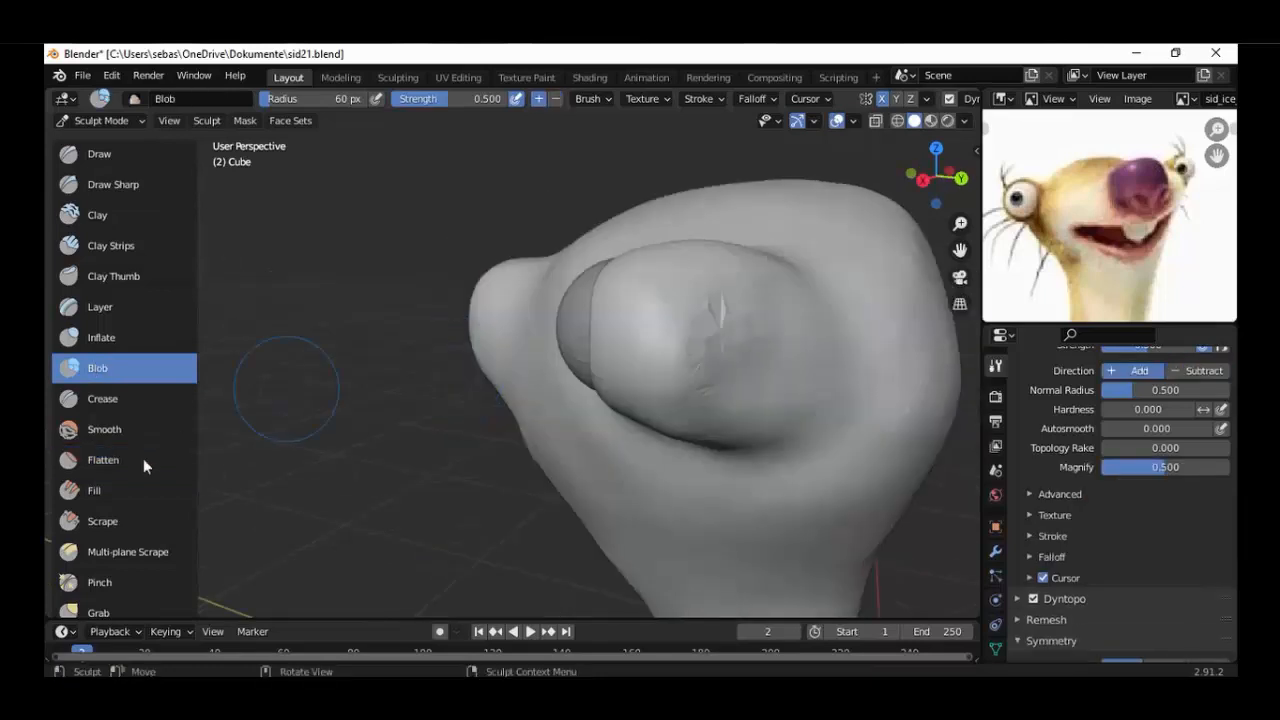
Flatten the jagged facets on the outer side of the eye bulge and finish the area with the Smooth brush.
left_click(143, 460)
scroll(471, 263, "up", 4)
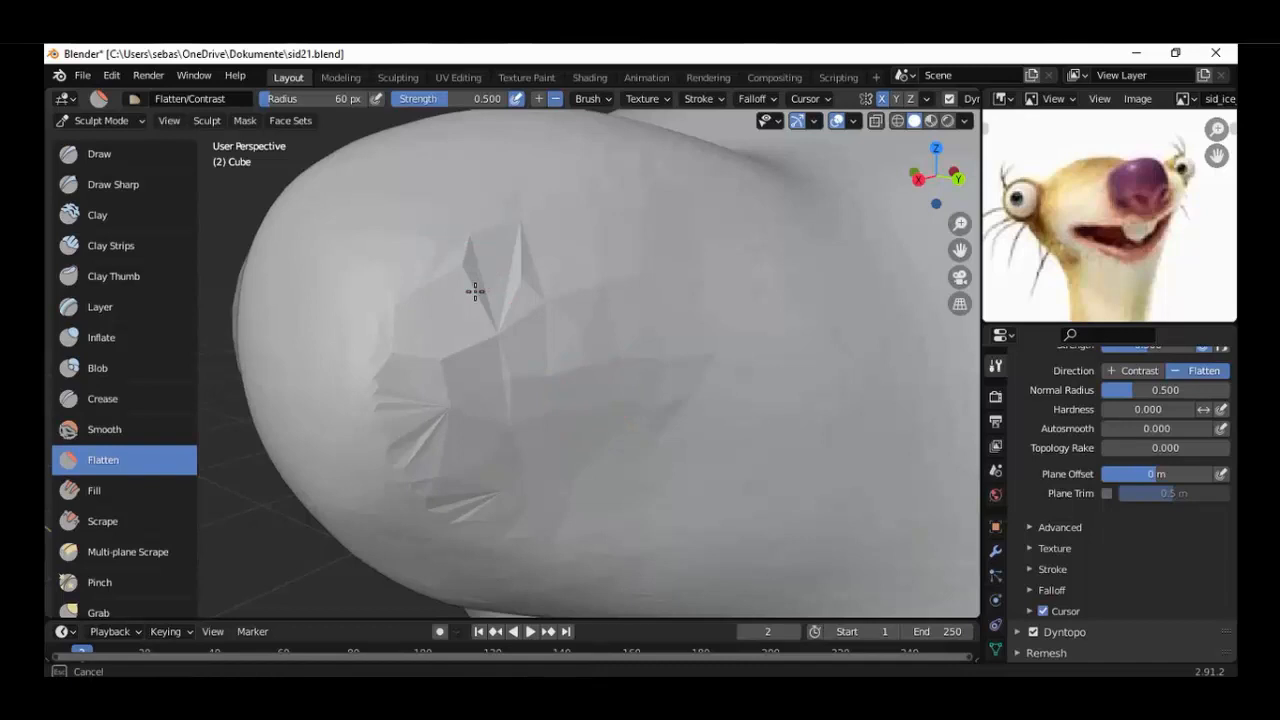
left_click_drag(475, 291, 486, 251)
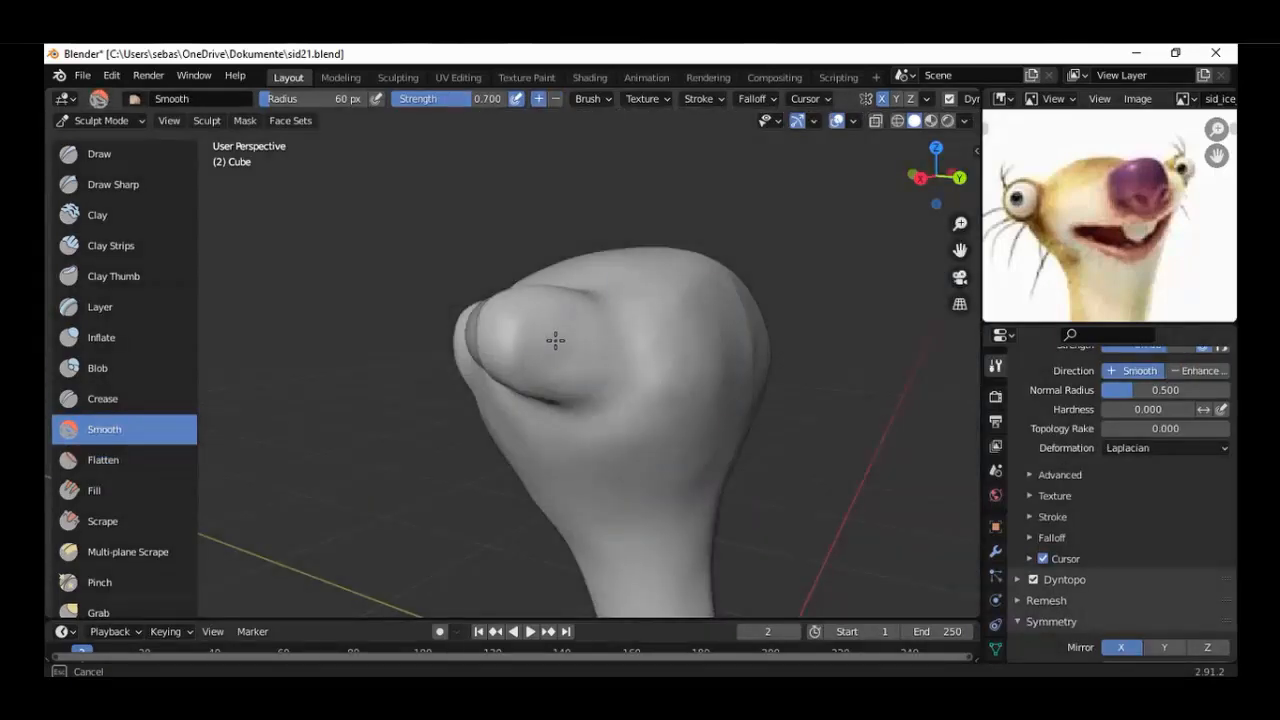
middle_click_drag(555, 340, 433, 292)
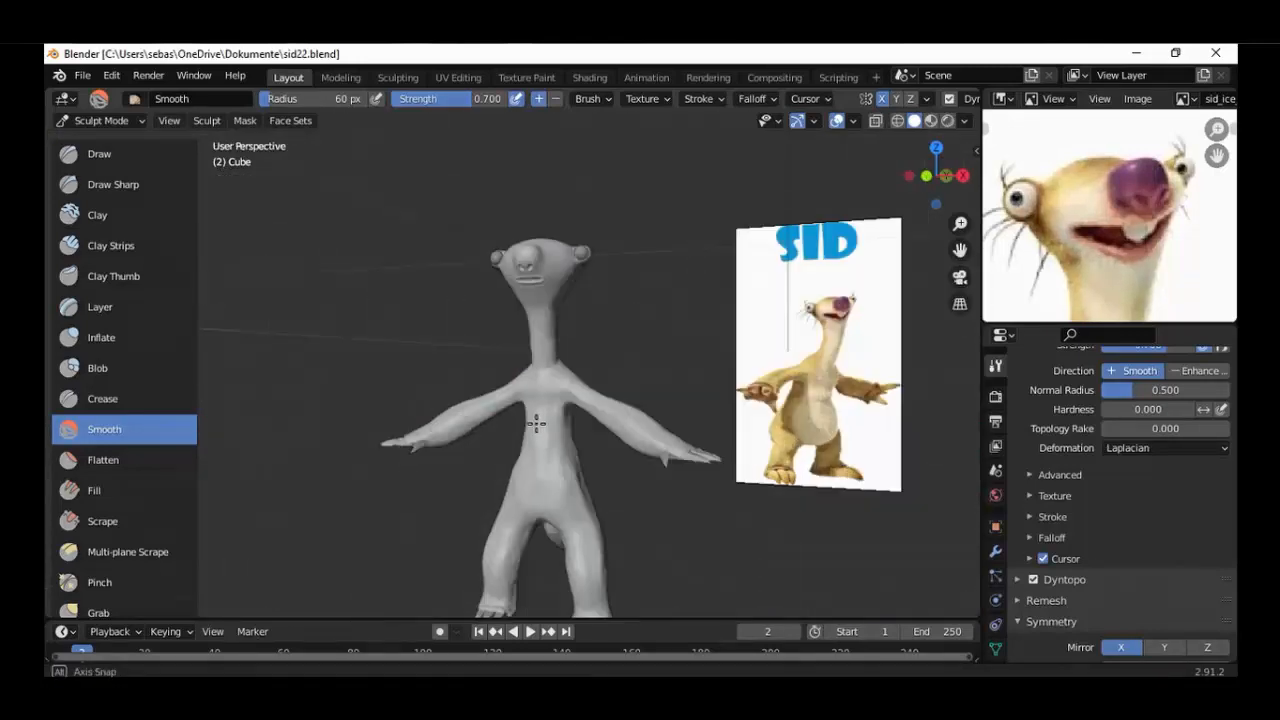
Pull the front of the belly outward with the Grab brush in right orthographic view.
mouse_move(534, 423)
middle_mouse_down()
mouse_move(480, 470)
mouse_move(509, 491)
mouse_move(456, 433)
middle_mouse_up()
left_click(108, 610)
key("KP_3")
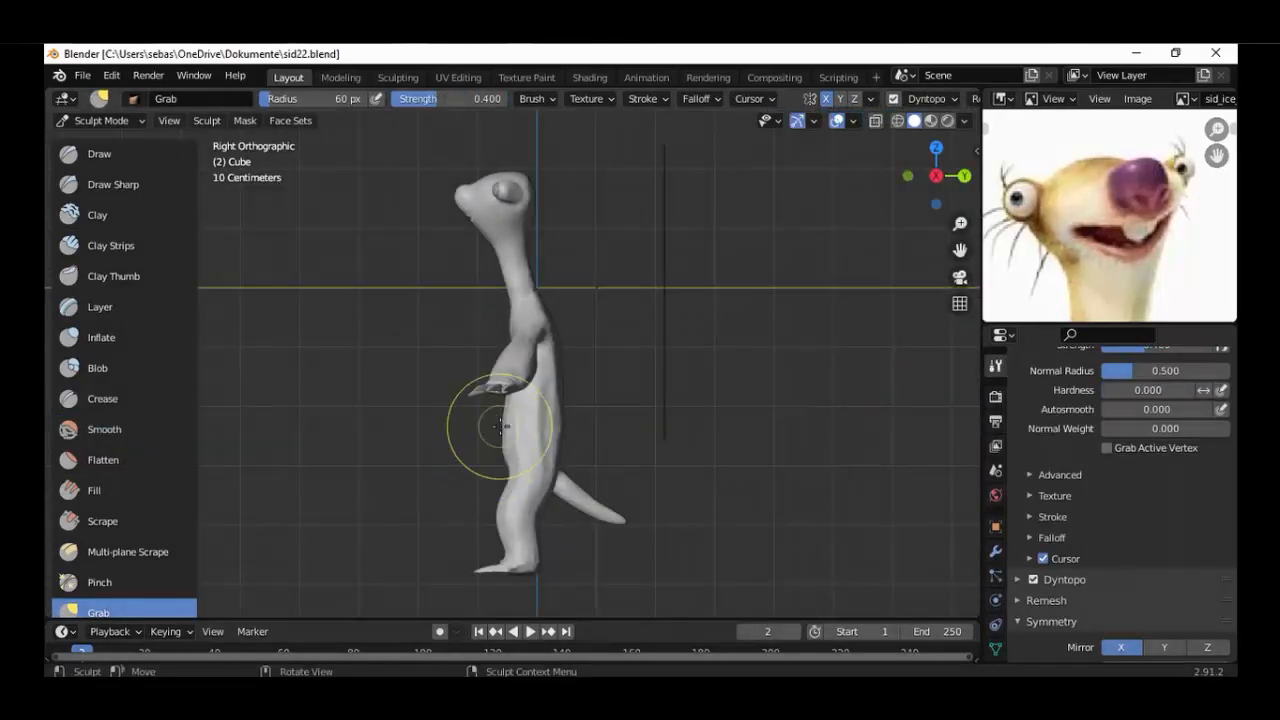
left_click_drag(503, 426, 465, 449)
middle_click_drag(484, 447, 620, 457)
key("KP_3")
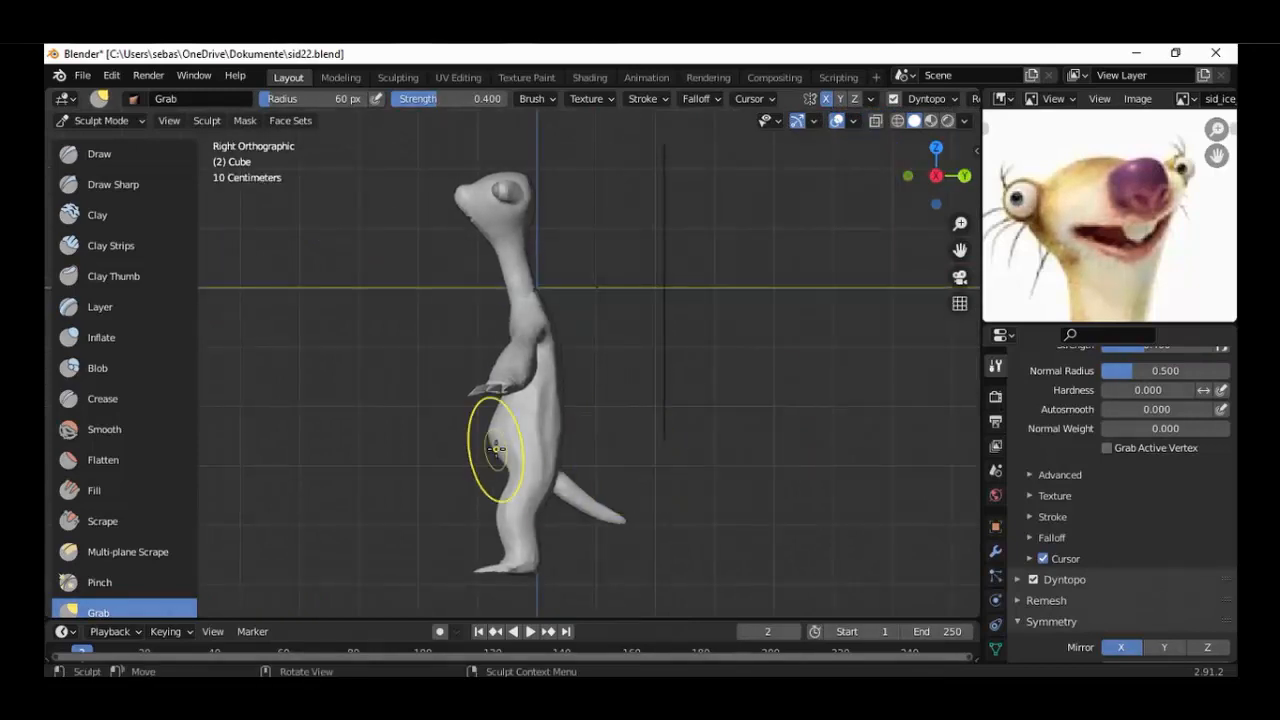
Adjust the rounded profile of the belly and lower torso with further Grab strokes.
left_click_drag(496, 448, 487, 415)
mouse_move(487, 415)
middle_mouse_down()
mouse_move(608, 463)
mouse_move(464, 462)
mouse_move(631, 446)
middle_mouse_up()
left_click_drag(547, 430, 551, 429)
mouse_move(551, 429)
middle_mouse_down()
mouse_move(737, 464)
mouse_move(571, 488)
mouse_move(500, 470)
middle_mouse_up()
Add volume to the side of the belly with the Blob brush.
scroll(500, 470, "up", 2)
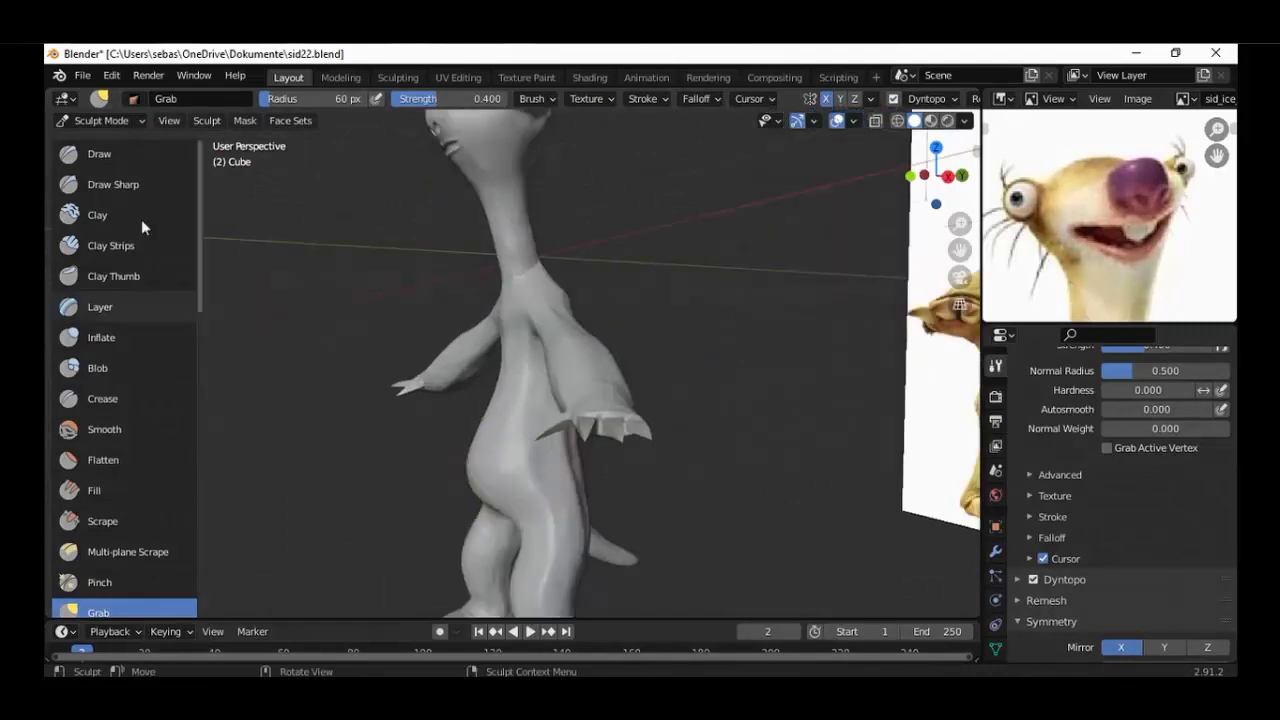
left_click(180, 368)
mouse_move(330, 430)
middle_mouse_down()
mouse_move(249, 449)
mouse_move(432, 470)
mouse_move(260, 475)
middle_mouse_up()
Flatten the coarse facets on the side of the belly down to the hip.
left_click(160, 462)
scroll(443, 514, "up", 8)
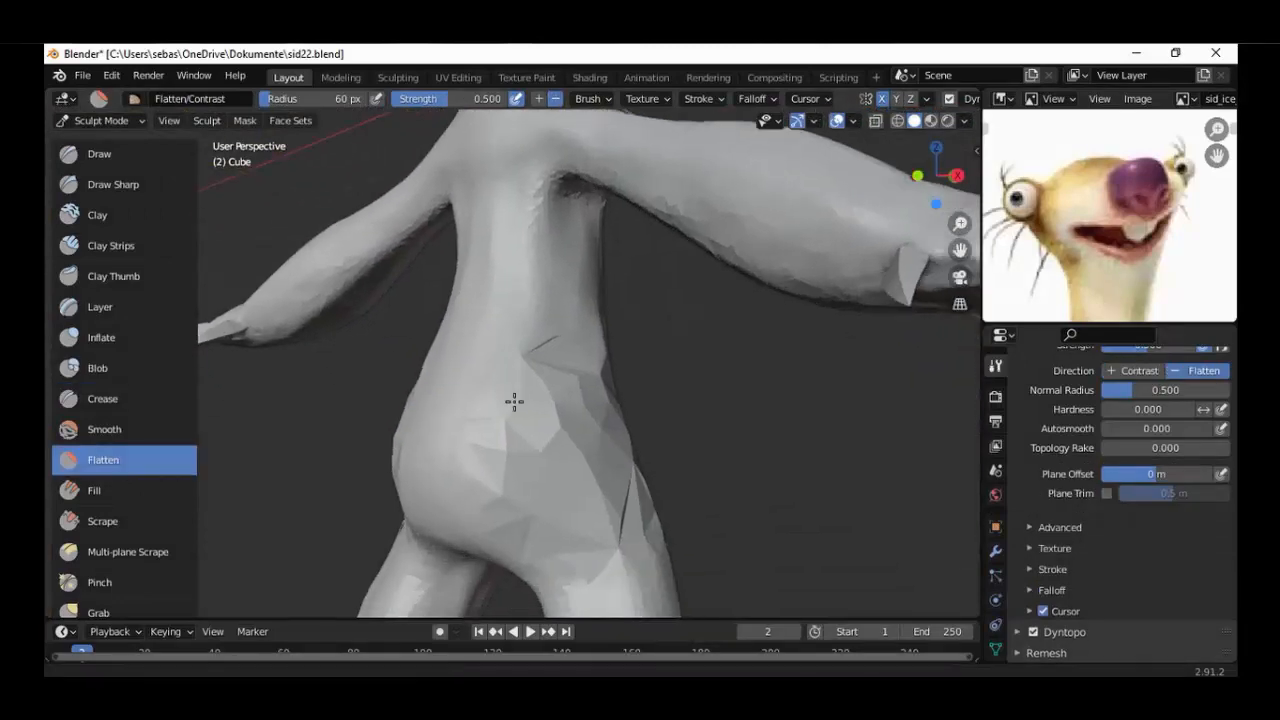
middle_click_drag(594, 509, 529, 434)
mouse_move(586, 428)
left_mouse_down()
mouse_move(563, 437)
mouse_move(534, 514)
mouse_move(580, 377)
mouse_move(497, 387)
mouse_move(557, 554)
left_mouse_up()
mouse_move(557, 554)
middle_mouse_down()
mouse_move(649, 560)
mouse_move(500, 574)
mouse_move(568, 598)
middle_mouse_up()
Build up the side of the torso above the hip with the Blob brush and flatten its facets.
left_click(102, 369)
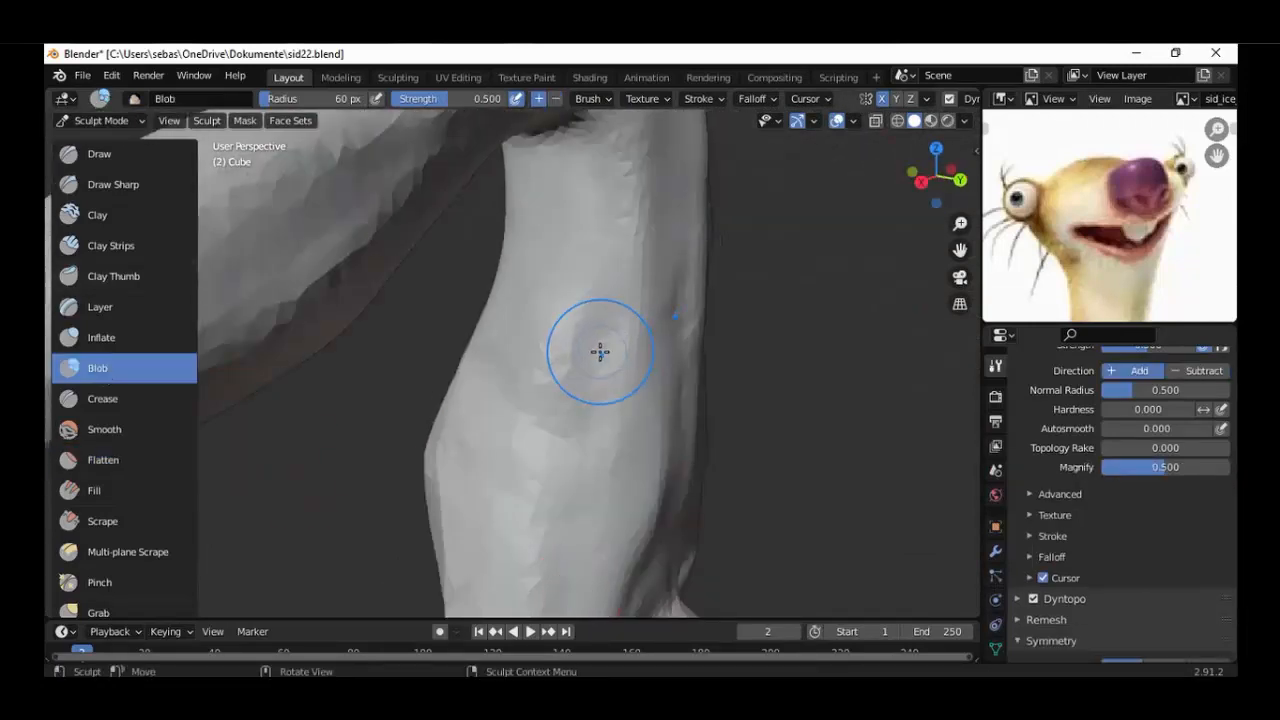
mouse_move(597, 426)
middle_mouse_down()
mouse_move(630, 421)
mouse_move(583, 386)
mouse_move(703, 441)
mouse_move(511, 429)
mouse_move(577, 469)
mouse_move(320, 400)
middle_mouse_up()
key("shift+t")
middle_click_drag(733, 444, 607, 451)
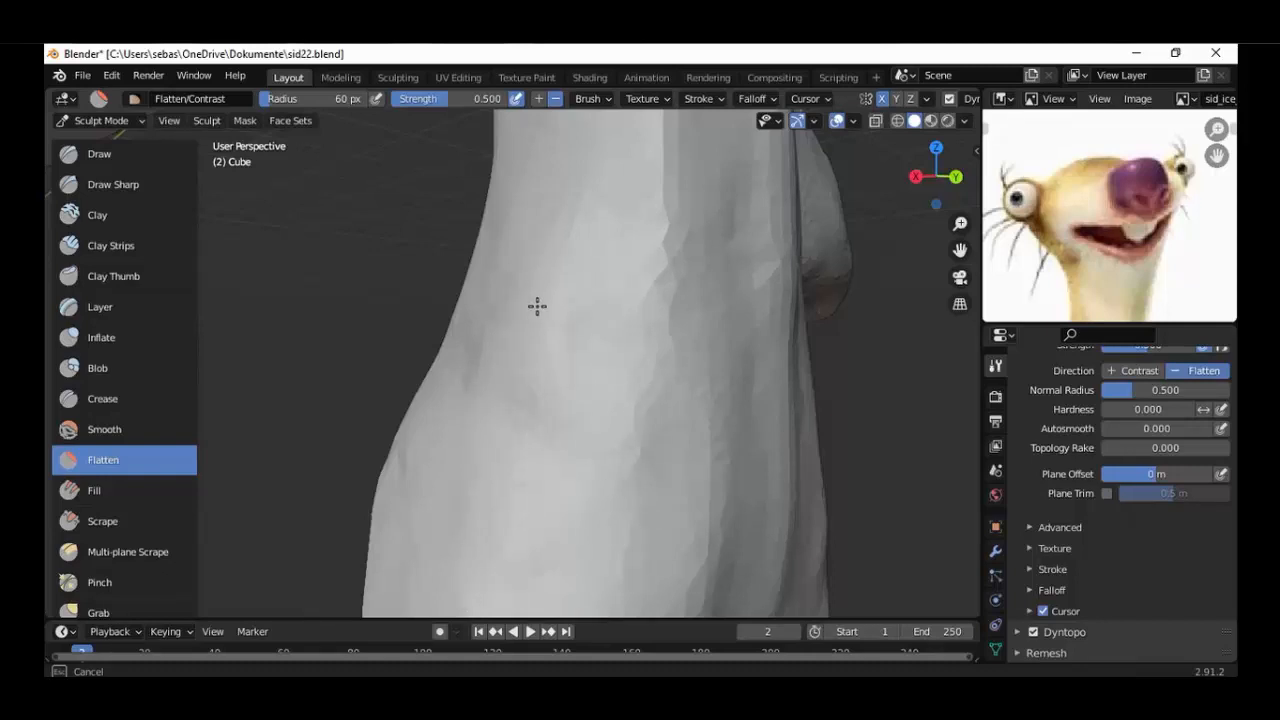
mouse_move(534, 306)
middle_mouse_down()
mouse_move(629, 311)
mouse_move(567, 306)
mouse_move(517, 343)
mouse_move(528, 430)
middle_mouse_up()
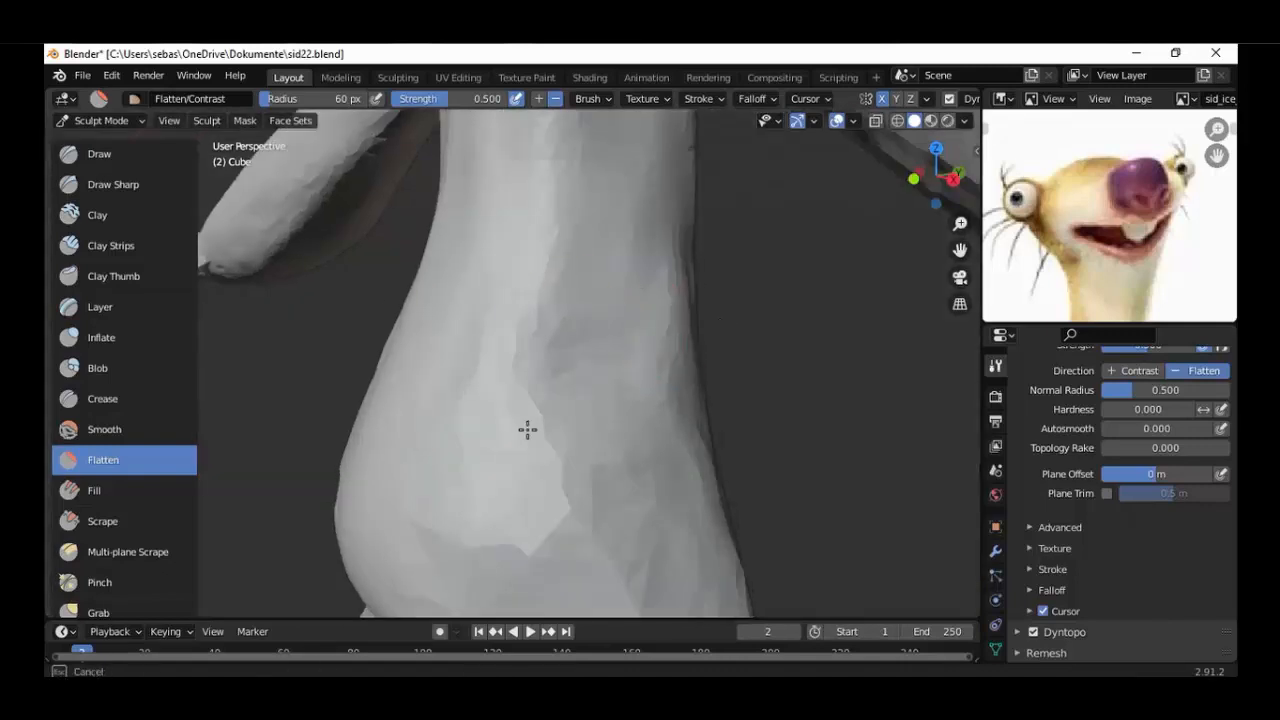
mouse_move(534, 284)
middle_mouse_down()
mouse_move(577, 343)
mouse_move(508, 326)
middle_mouse_up()
Fill the hollow on the side of the belly with the Clay brush and flatten the coarse facets there.
key("c")
mouse_move(600, 349)
middle_mouse_down()
mouse_move(638, 357)
mouse_move(657, 289)
mouse_move(551, 357)
mouse_move(686, 363)
mouse_move(489, 360)
mouse_move(623, 374)
mouse_move(545, 418)
mouse_move(554, 369)
middle_mouse_up()
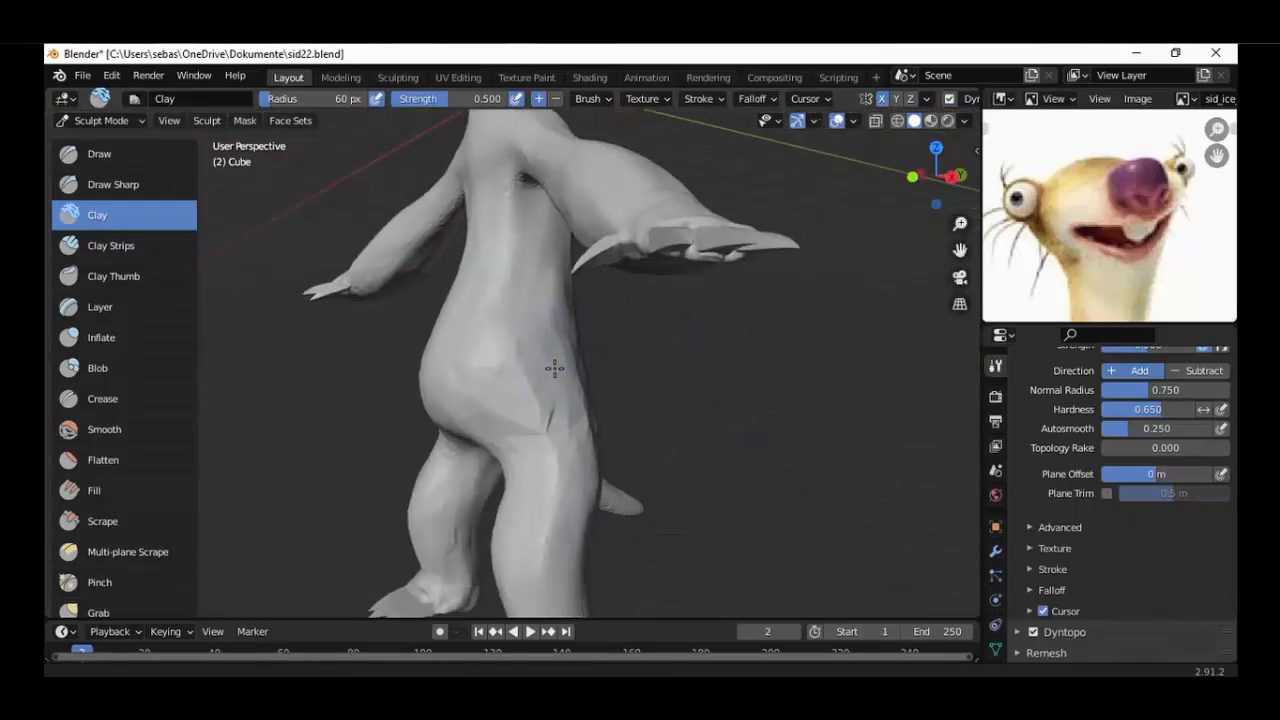
scroll(554, 369, "up", 7)
left_click(103, 460)
mouse_move(472, 372)
left_mouse_down()
mouse_move(569, 360)
mouse_move(669, 534)
mouse_move(566, 363)
mouse_move(648, 492)
mouse_move(697, 523)
mouse_move(717, 606)
mouse_move(746, 457)
mouse_move(710, 430)
left_mouse_up()
left_click_drag(495, 357, 484, 362)
scroll(470, 368, "down", 1)
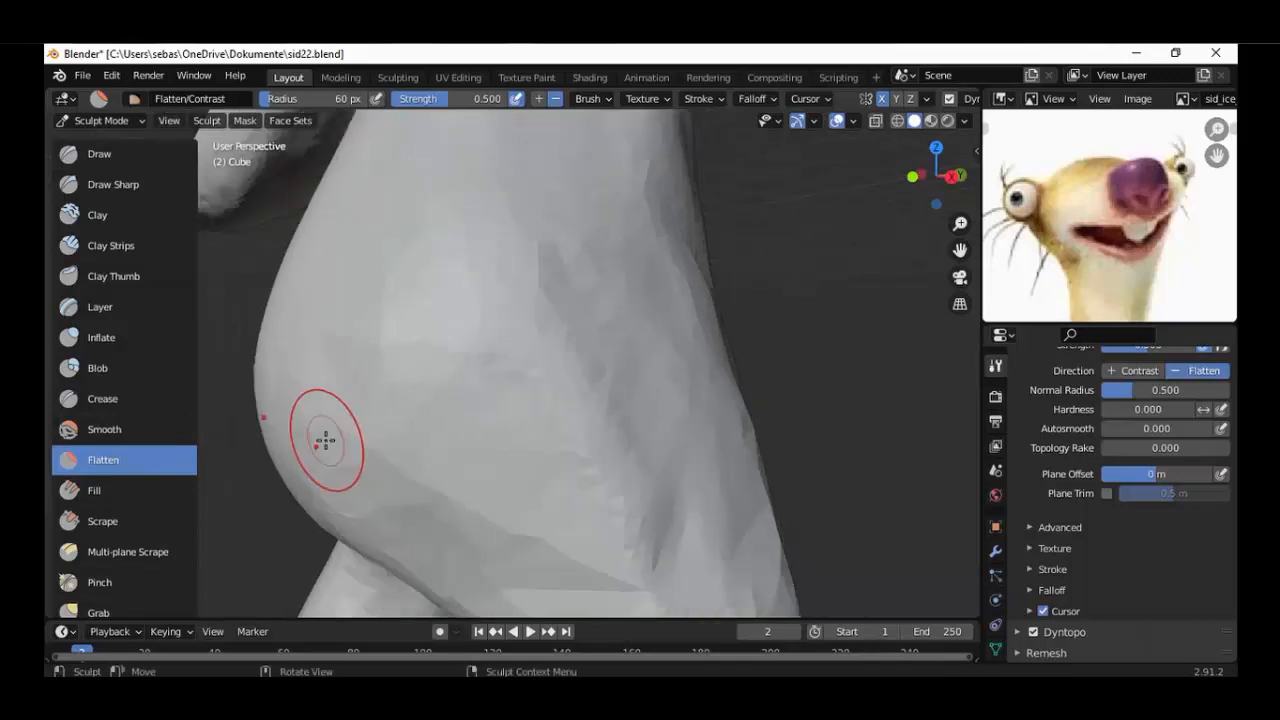
Flatten the underside of the belly and the crease between the hip and the upper thigh.
mouse_move(324, 440)
left_mouse_down()
mouse_move(503, 515)
mouse_move(494, 356)
mouse_move(614, 420)
mouse_move(561, 265)
mouse_move(633, 546)
left_mouse_up()
scroll(633, 546, "down", 2)
middle_click_drag(633, 546, 633, 390)
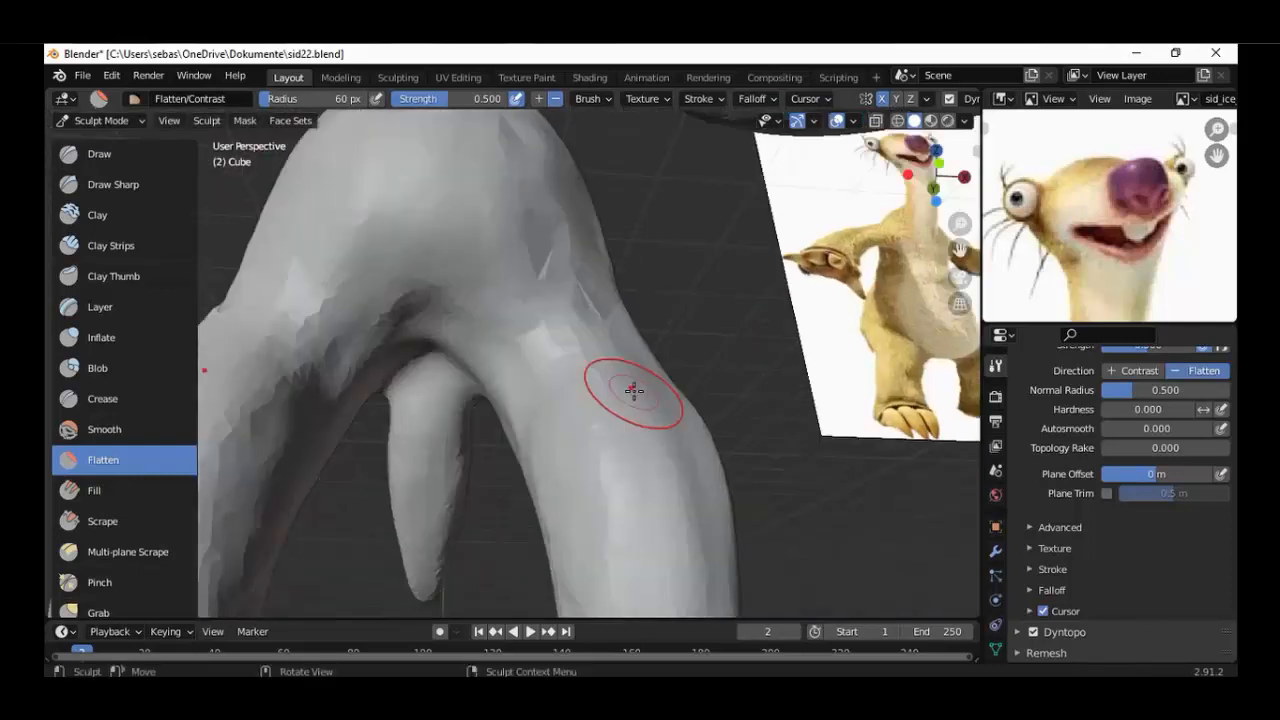
scroll(550, 245, "up", 3)
mouse_move(534, 146)
left_mouse_down()
mouse_move(607, 221)
mouse_move(526, 191)
mouse_move(611, 179)
left_mouse_up()
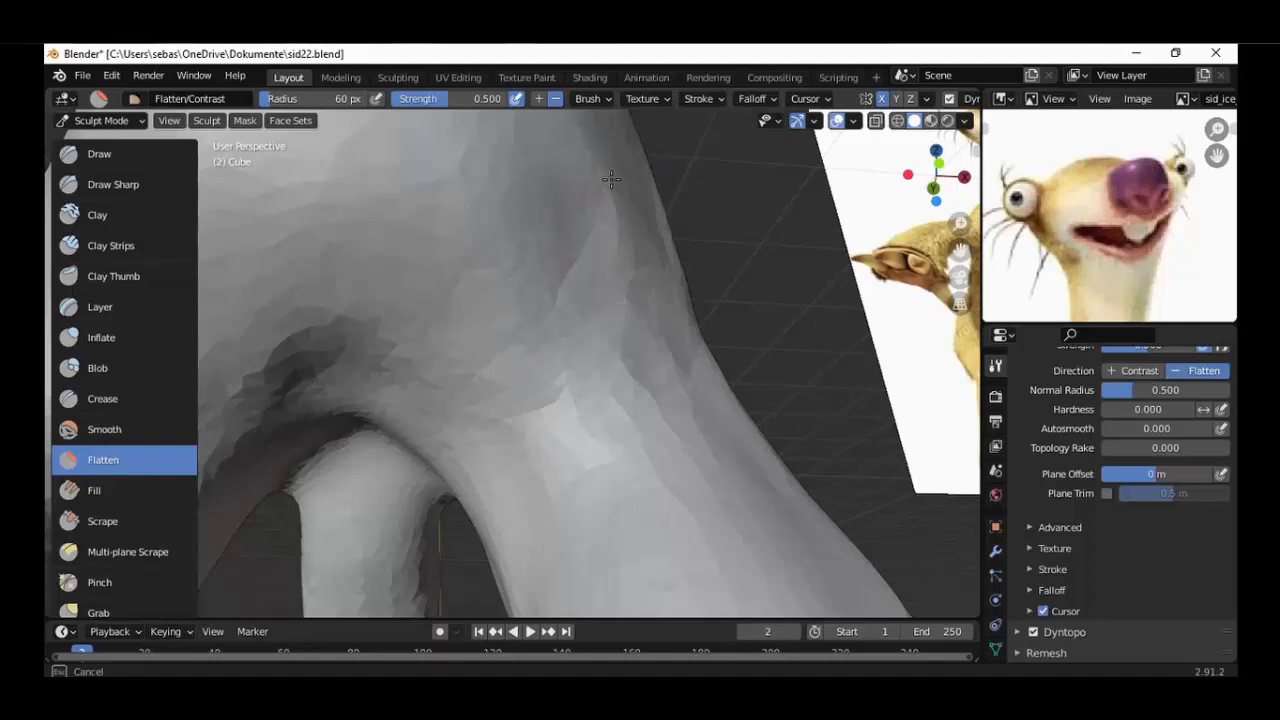
Even out the remaining facets on the hip and lower side of the belly with further Flatten strokes.
scroll(595, 385, "down", 5)
middle_click_drag(590, 388, 534, 437)
scroll(599, 451, "up", 5)
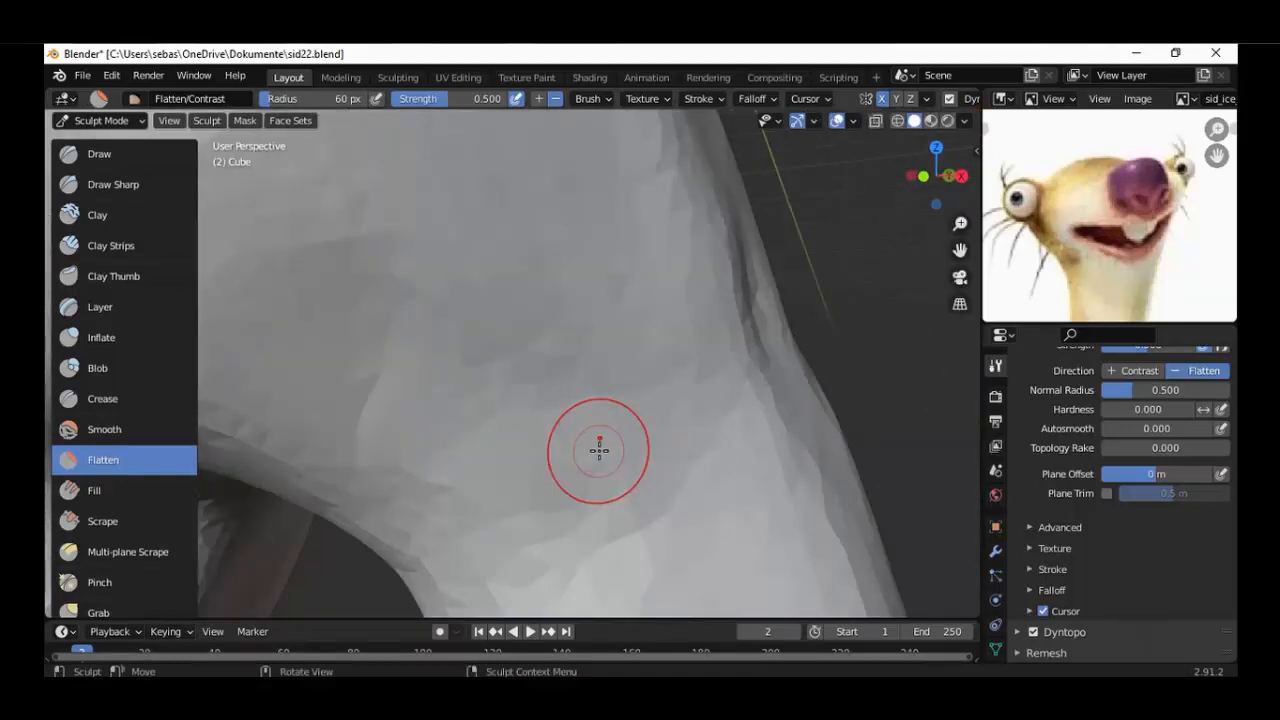
mouse_move(599, 451)
middle_mouse_down()
mouse_move(316, 148)
mouse_move(382, 301)
mouse_move(551, 266)
middle_mouse_up()
mouse_move(565, 176)
middle_mouse_down()
mouse_move(458, 360)
mouse_move(450, 490)
mouse_move(602, 421)
middle_mouse_up()
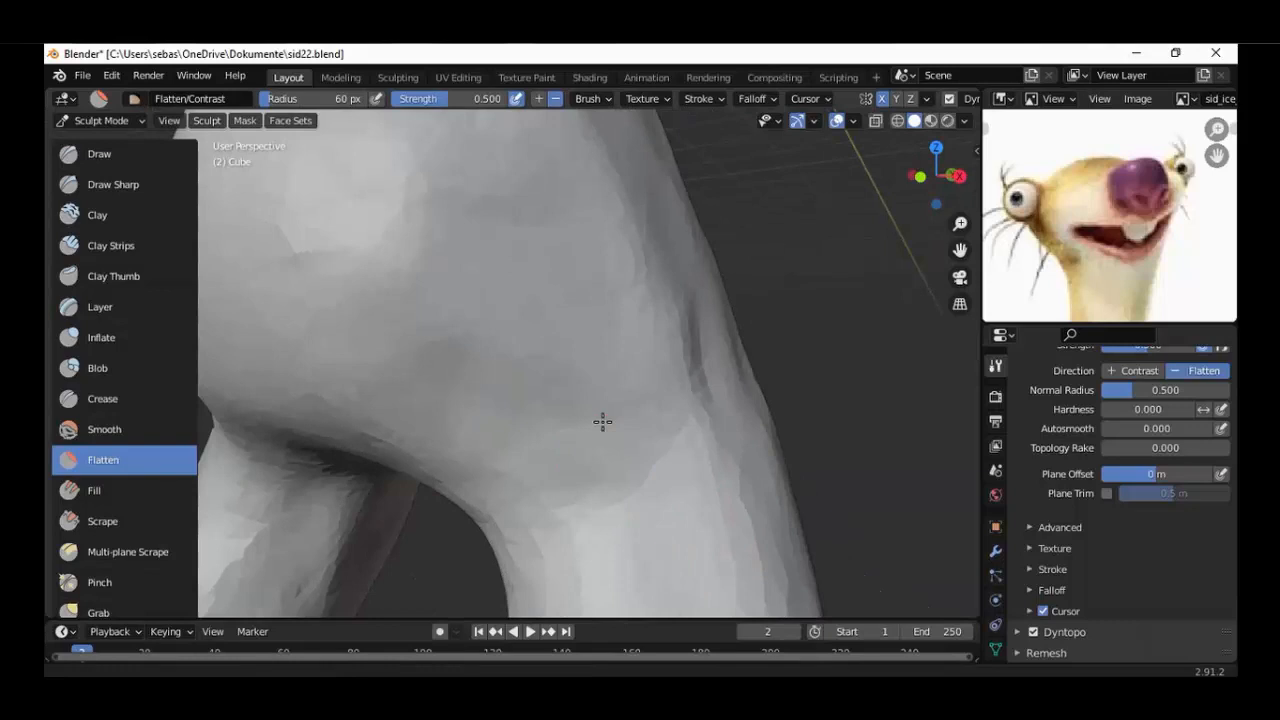
Smooth the front of the belly with the Smooth brush at strength 0.700.
scroll(602, 421, "down", 2)
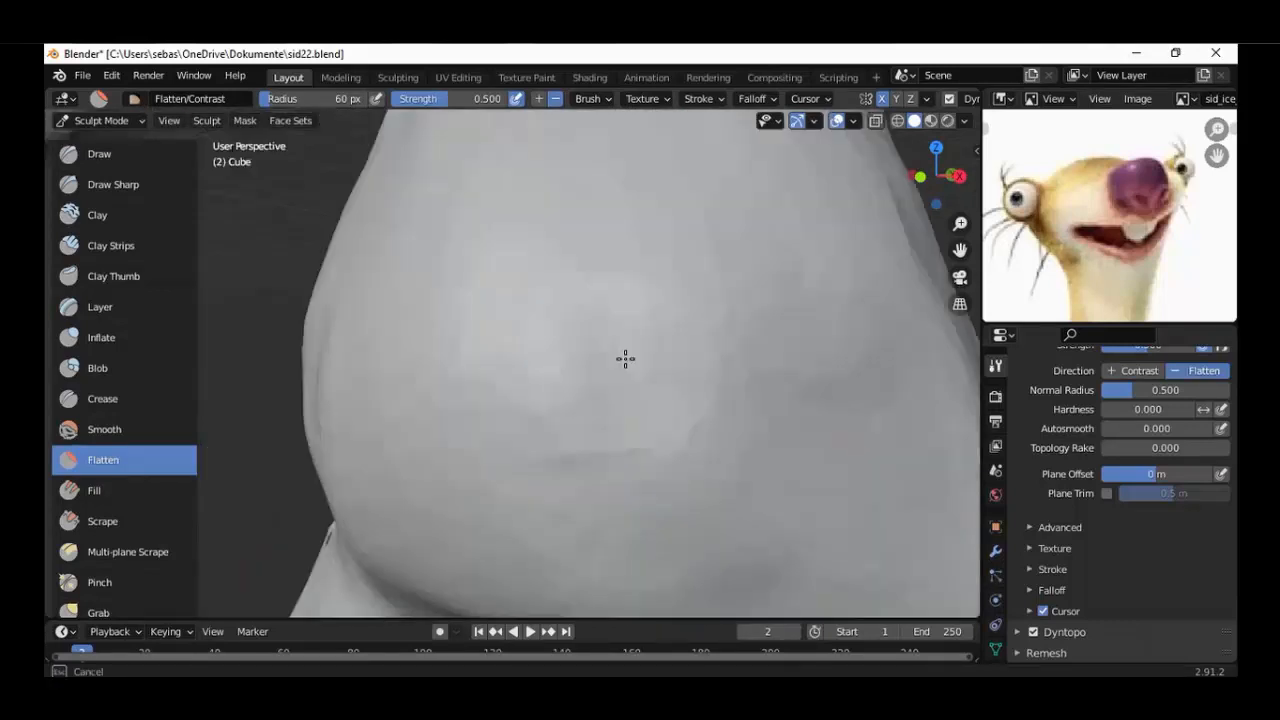
scroll(720, 291, "down", 3)
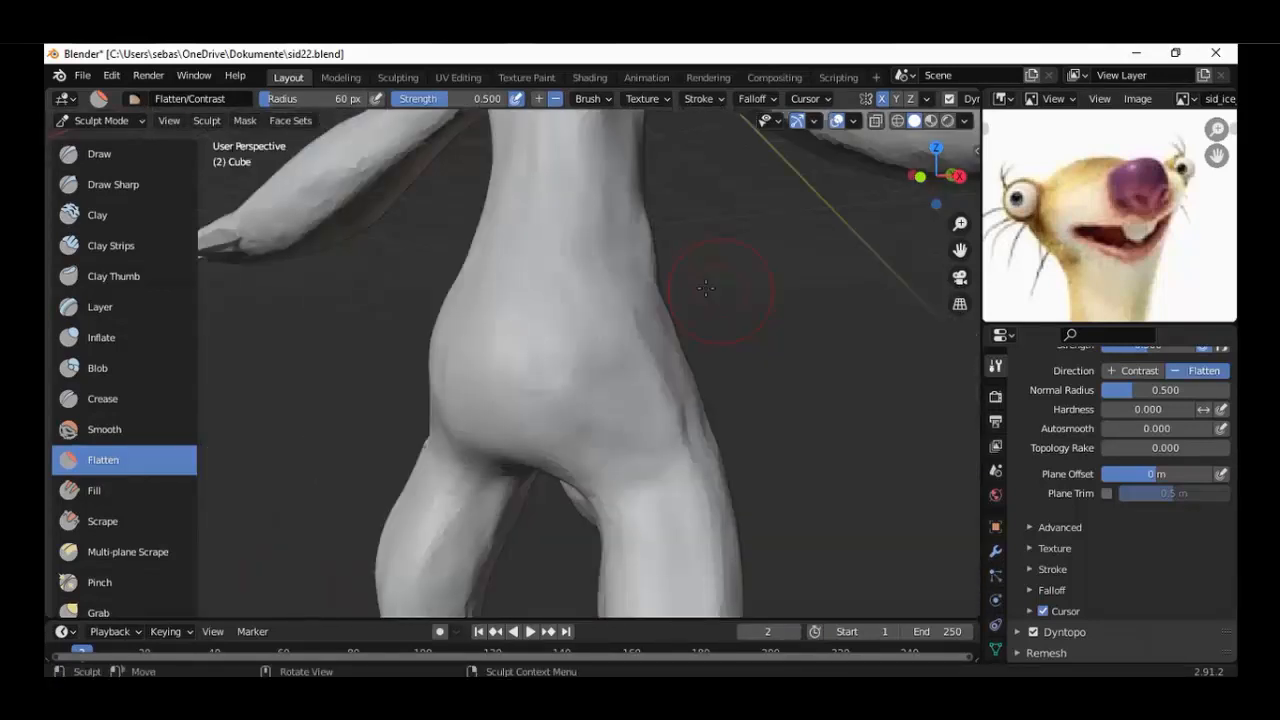
scroll(706, 288, "down", 4)
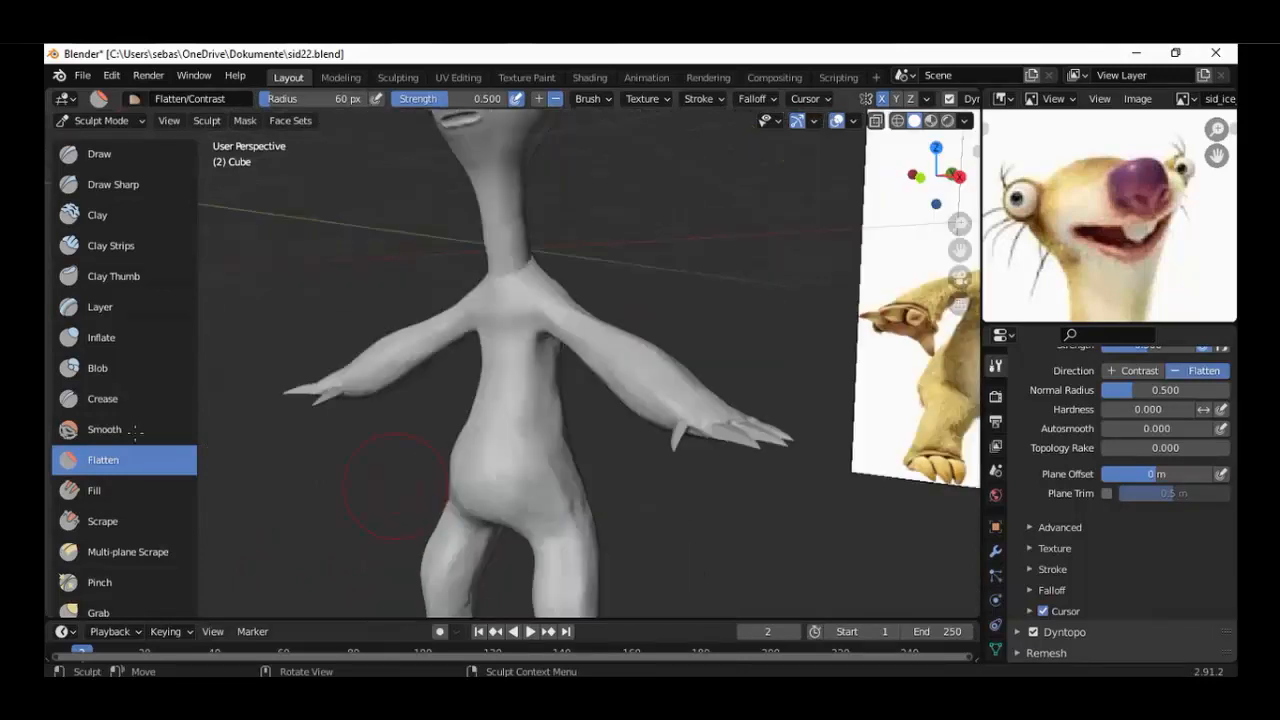
key("shift+s")
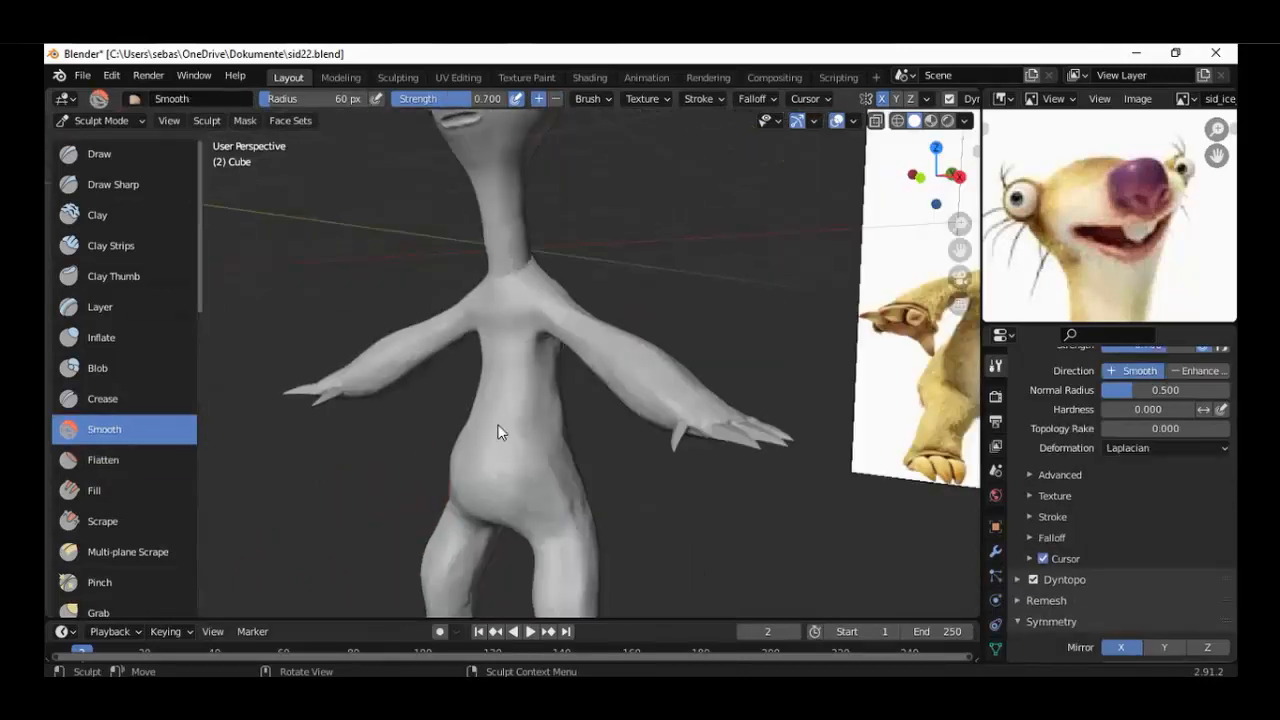
middle_click_drag(500, 432, 473, 420)
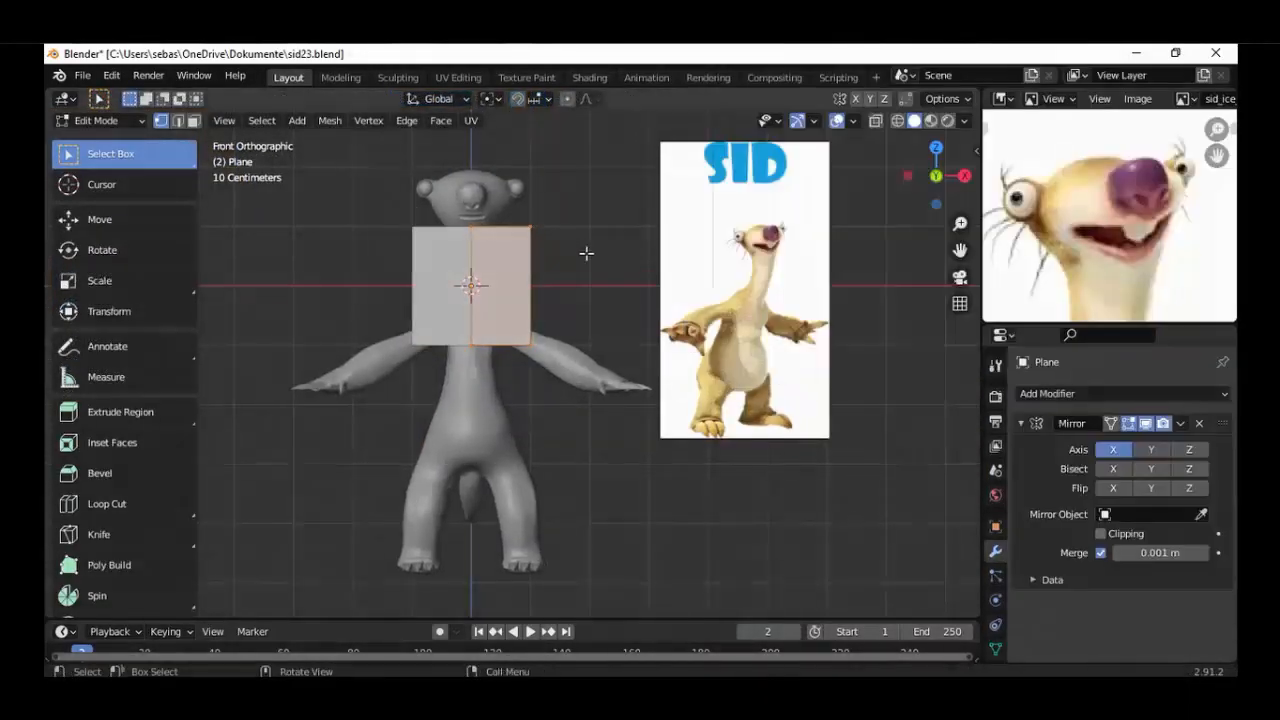
Scale down the mirrored plane and move its inner edge to the centre line in front orthographic view.
key("s")
left_click(473, 191)
scroll(473, 191, "up", 3)
left_click(477, 261, "ctrl")
key("g")
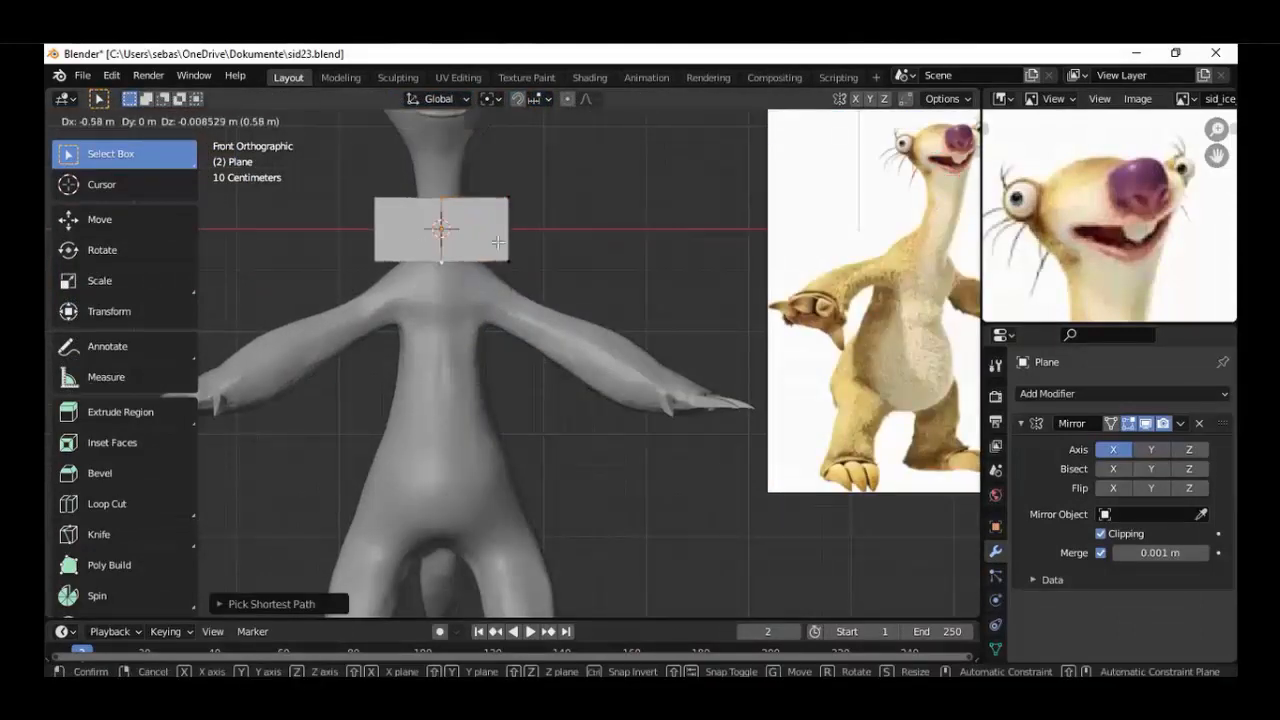
key("g")
Position the mirrored plane in front of the chest between the shoulders and scale it to a small strip.
key("s")
key("KP_3")
key("g")
key("KP_1")
scroll(500, 345, "up", 4)
middle_click_drag(471, 305, 578, 397, "shift")
key("s")
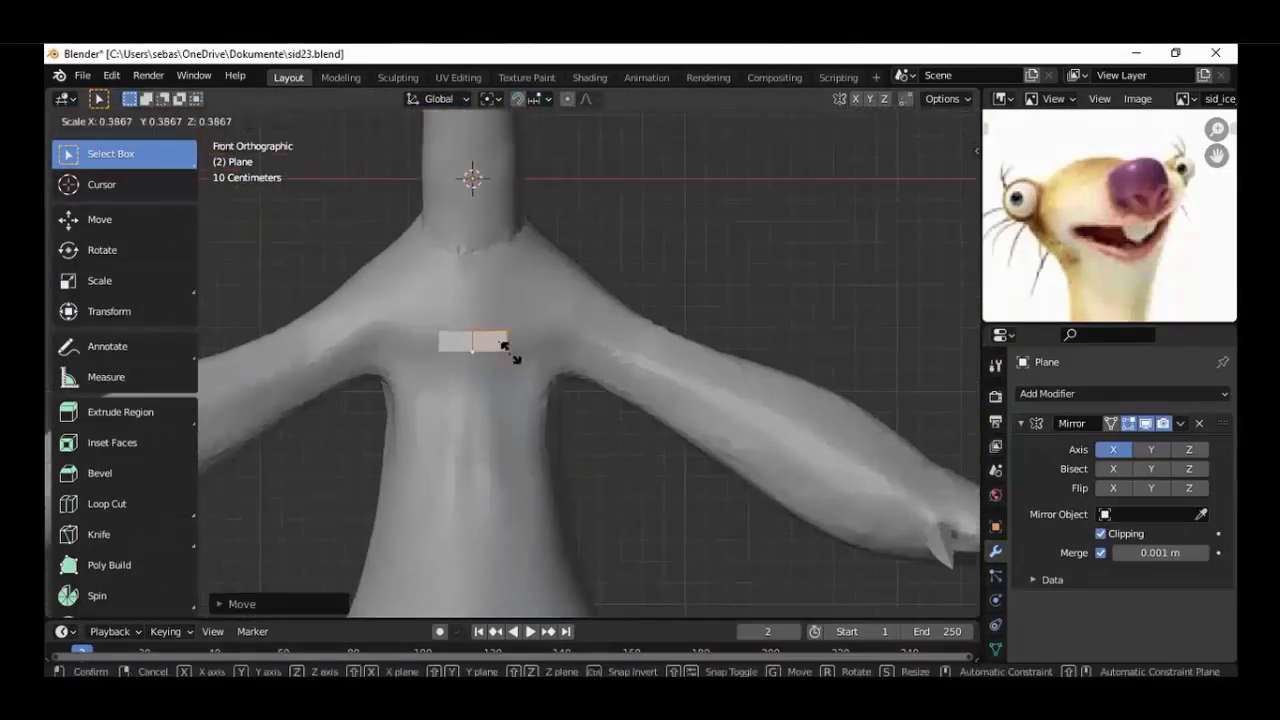
left_click(517, 350)
Enable snapping to faces and move the plane onto the chest surface.
scroll(518, 341, "up", 3)
left_click(518, 99)
left_click(538, 99)
left_click(520, 204)
scroll(515, 352, "up", 2)
key("g")
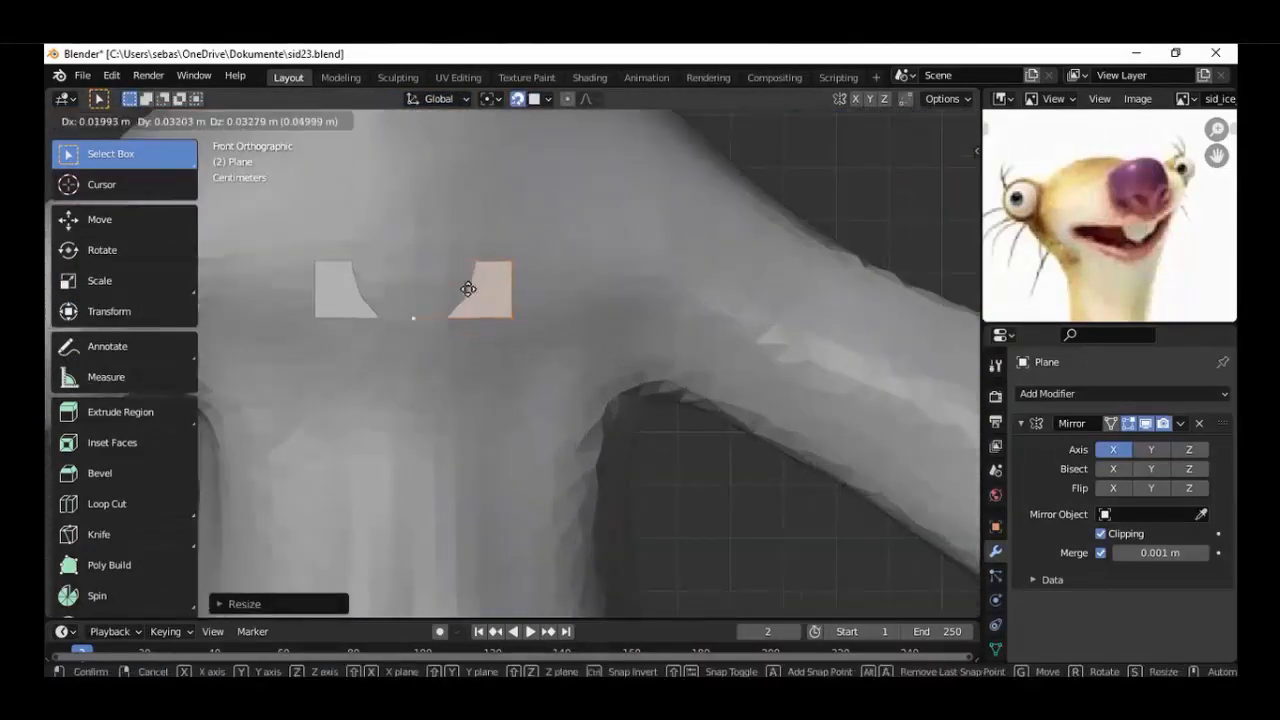
left_click(470, 287)
Extend the chest plane with Poly Build quads toward the shoulder, with X-ray display enabled.
left_click(109, 565)
left_click_drag(512, 288, 578, 243)
left_click_drag(536, 317, 652, 254)
left_click(877, 123)
middle_click_drag(680, 290, 590, 310)
left_click_drag(527, 302, 606, 270)
middle_click_drag(606, 270, 560, 285)
left_click_drag(540, 286, 622, 242)
middle_click_drag(622, 245, 529, 271)
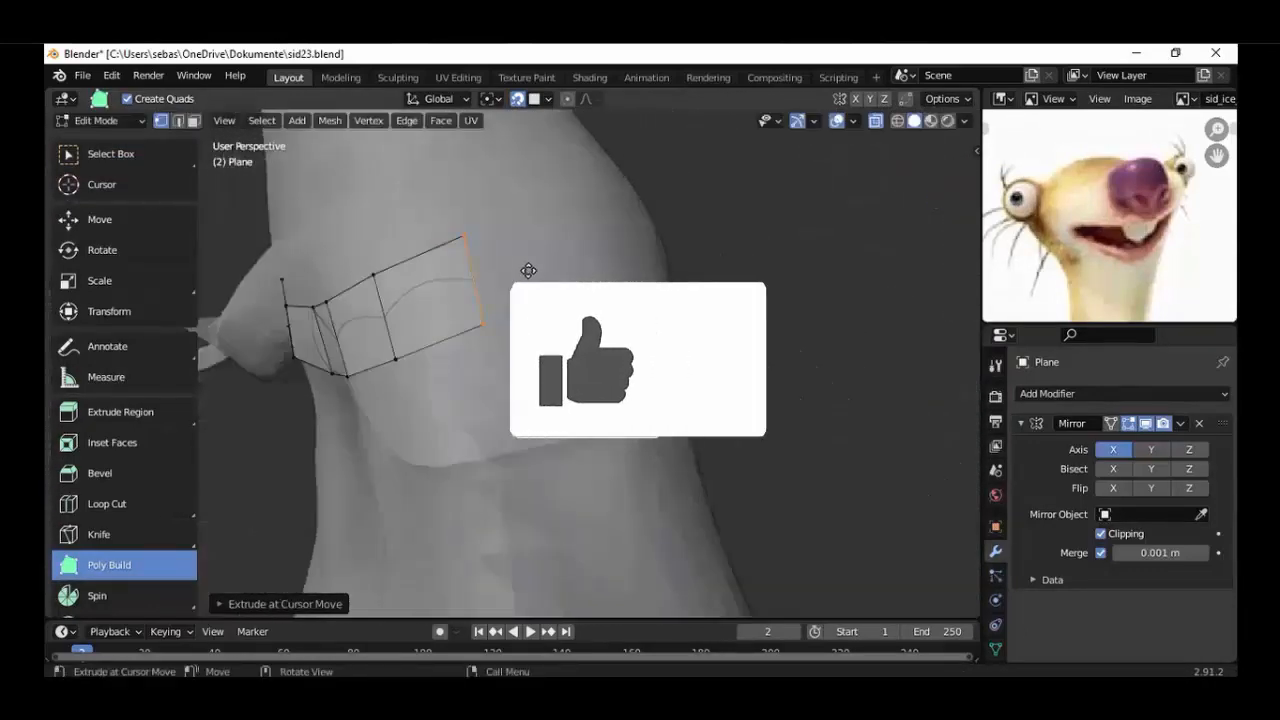
Extend the quad strip over the top of the shoulder in side view, redoing the misplaced last quad.
key("KP_3")
left_click_drag(486, 227, 551, 205)
key("ctrl+z")
middle_click_drag(551, 205, 511, 220)
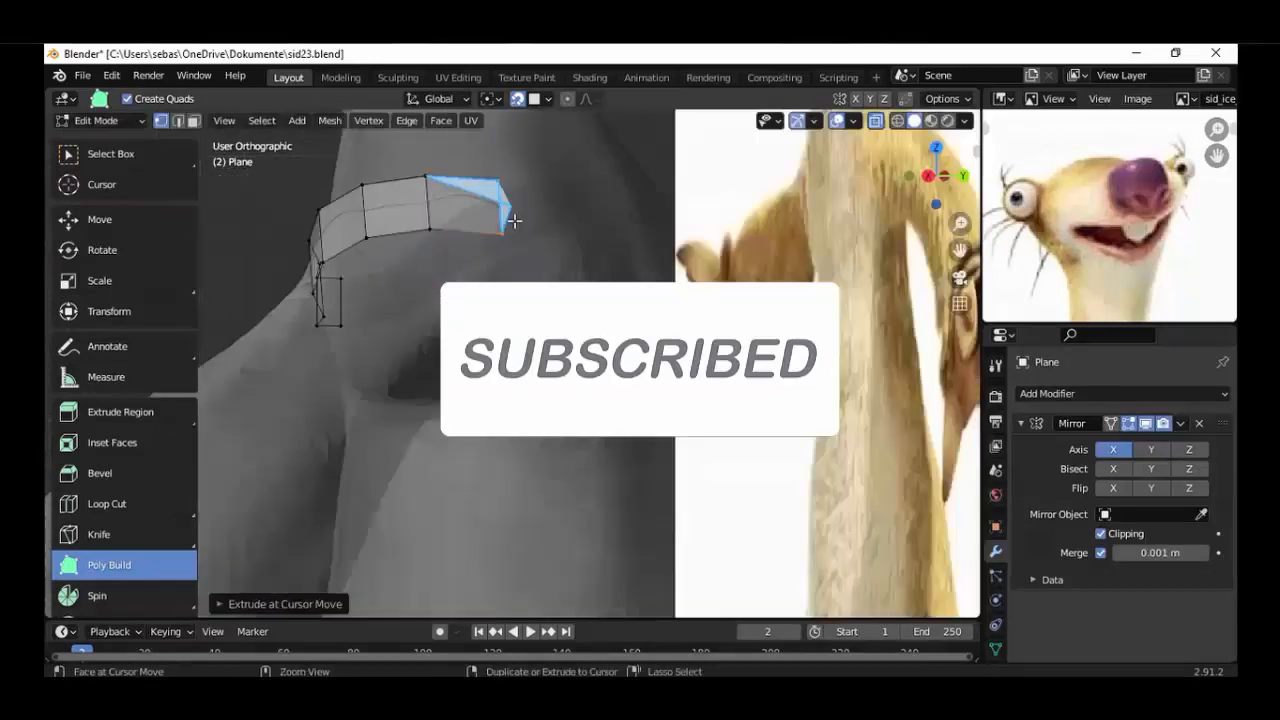
Continue the Poly Build quad strip from the shoulder onto the upper back in back orthographic view.
key("ctrl+KP_1")
middle_click_drag(346, 209, 520, 250)
left_click_drag(508, 238, 565, 251)
key("ctrl+KP_1")
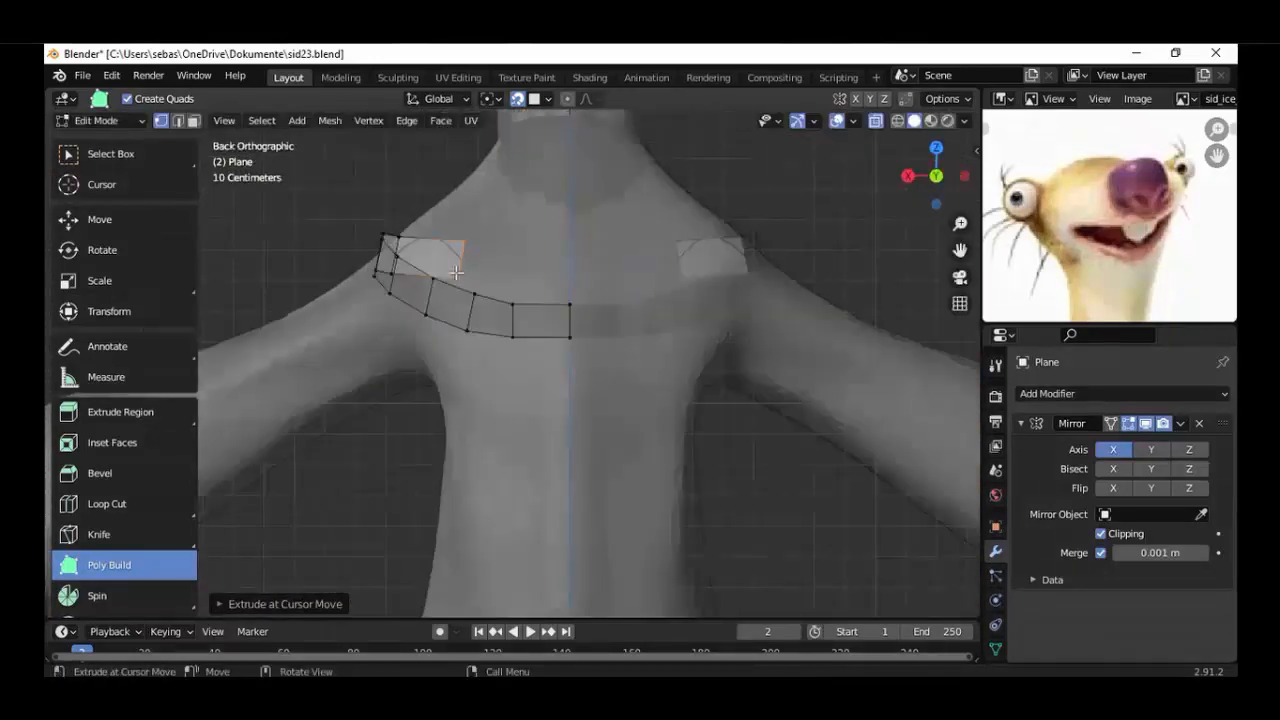
left_click_drag(440, 268, 396, 210)
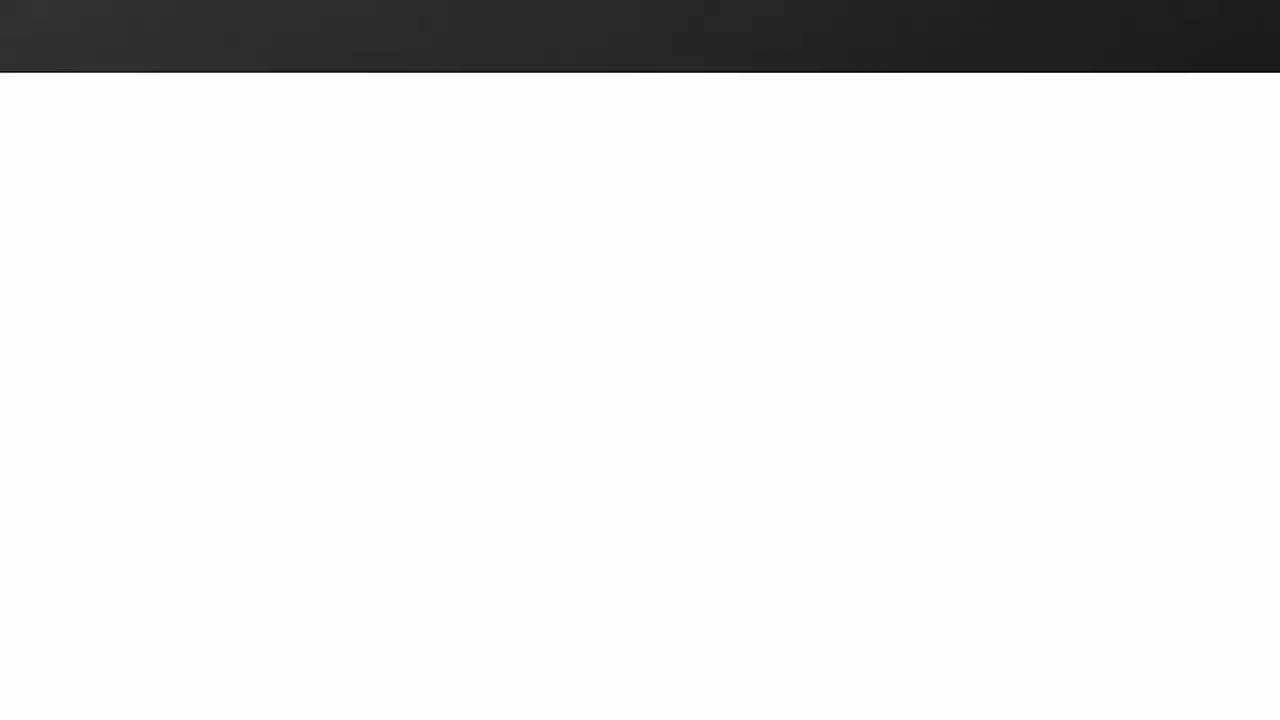